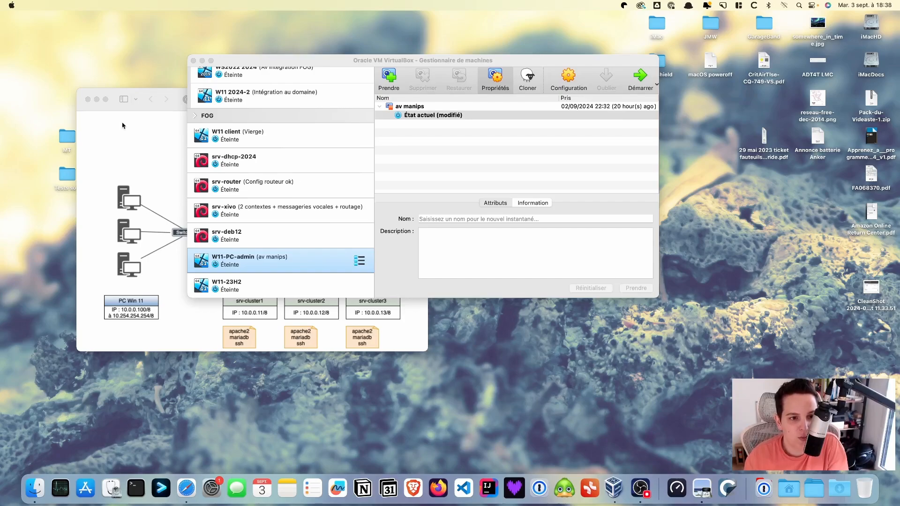
Bring the load-balancer diagram (two HAProxy nodes, VIP 10.0.0.10, three Apache servers) to the front
left_click(125, 127)
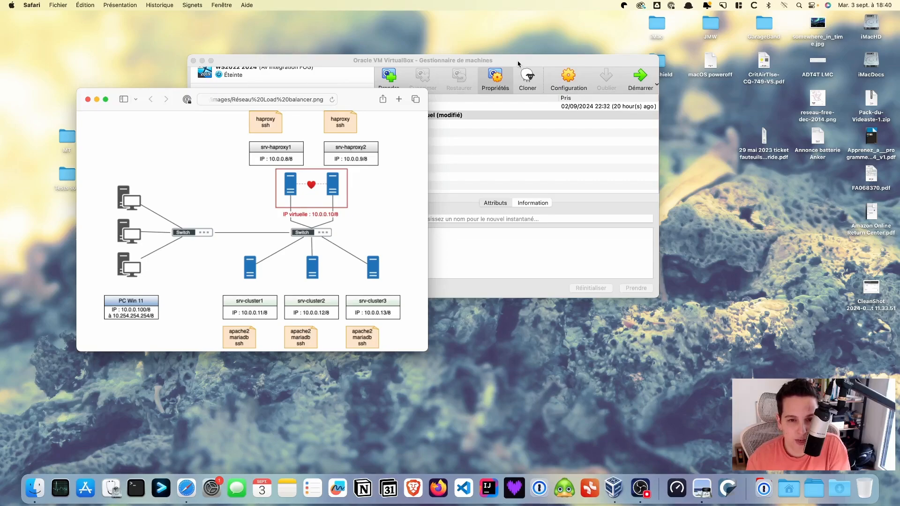
Return to the VirtualBox manager and select srv-deb12, checking the diagram once more
left_click_drag(518, 64, 546, 63)
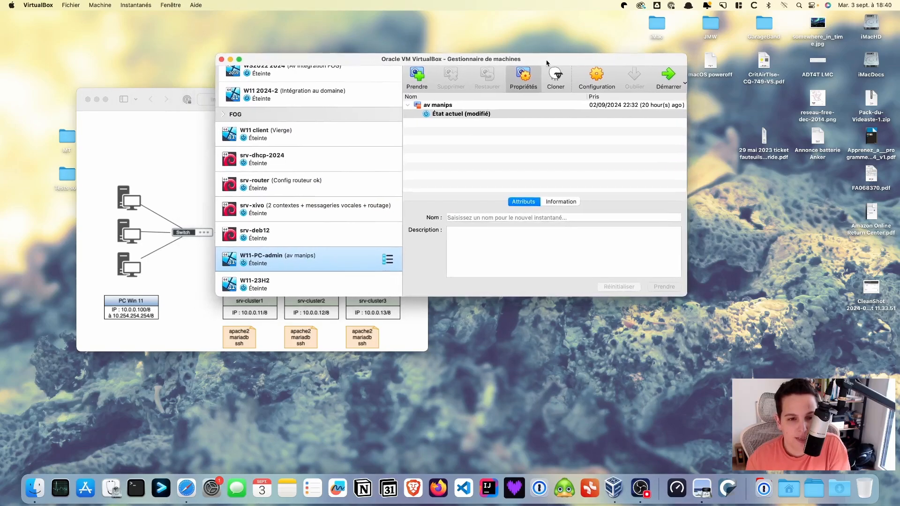
left_click(283, 234)
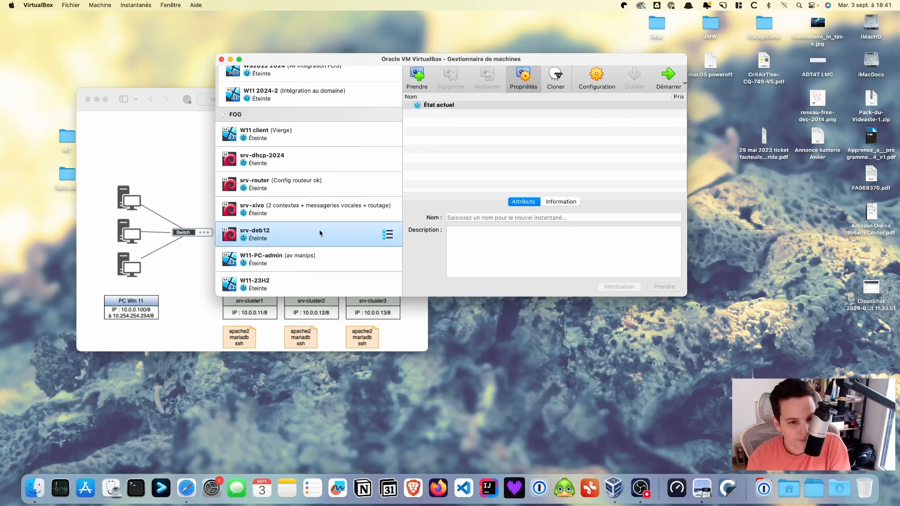
left_click(195, 293)
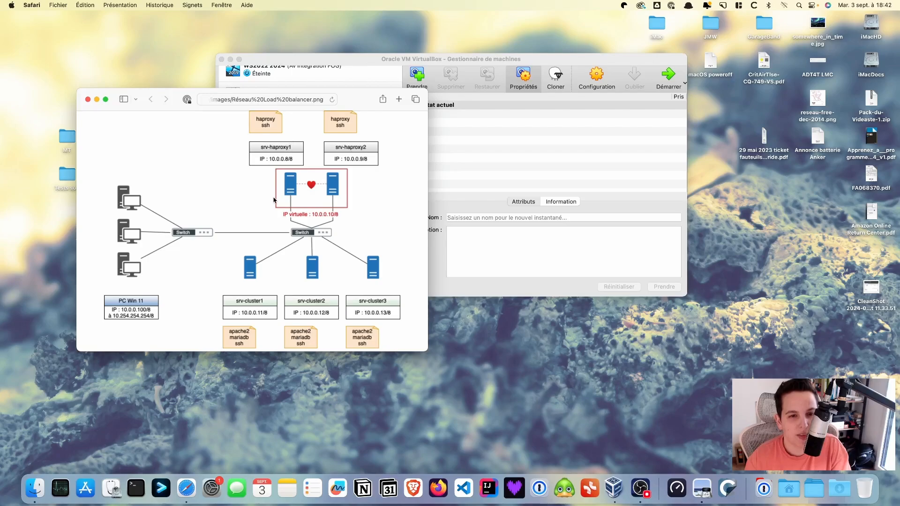
left_click(370, 59)
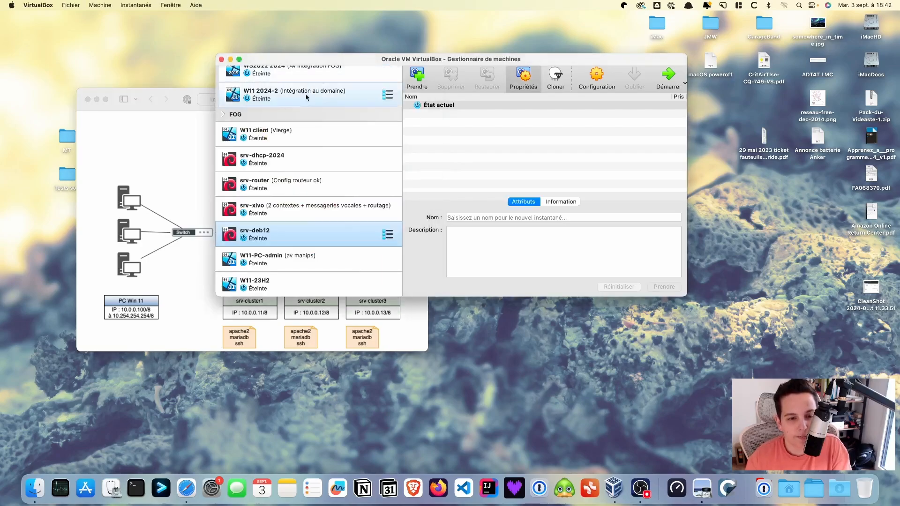
Start cloning srv-deb12 and name the clone srv-cluster1
right_click(307, 237)
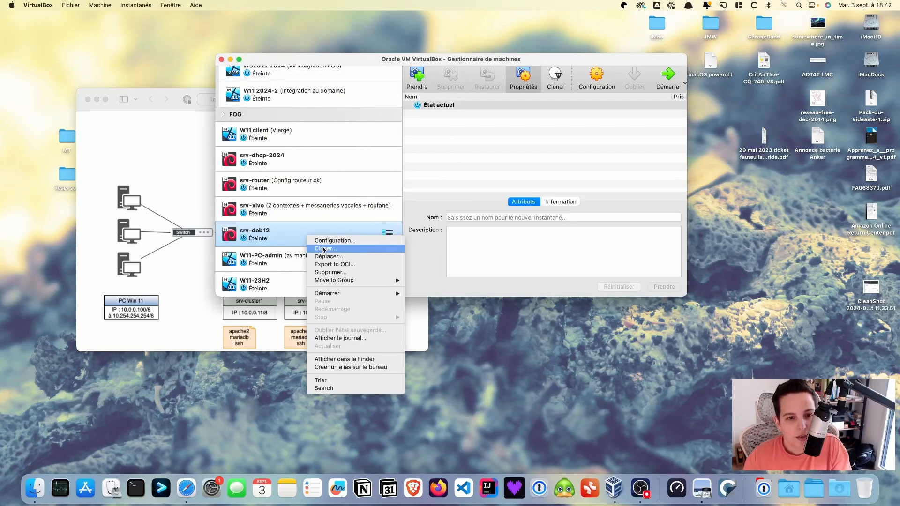
left_click(322, 248)
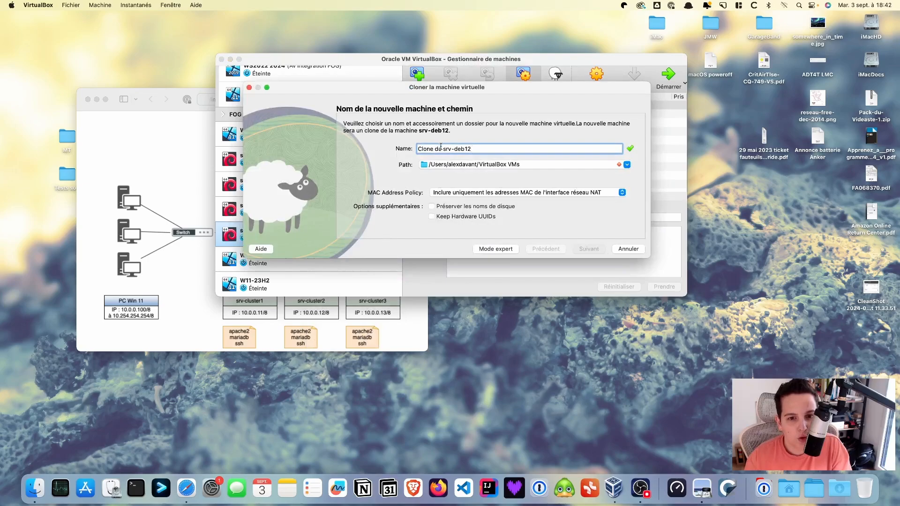
left_click_drag(444, 148, 404, 149)
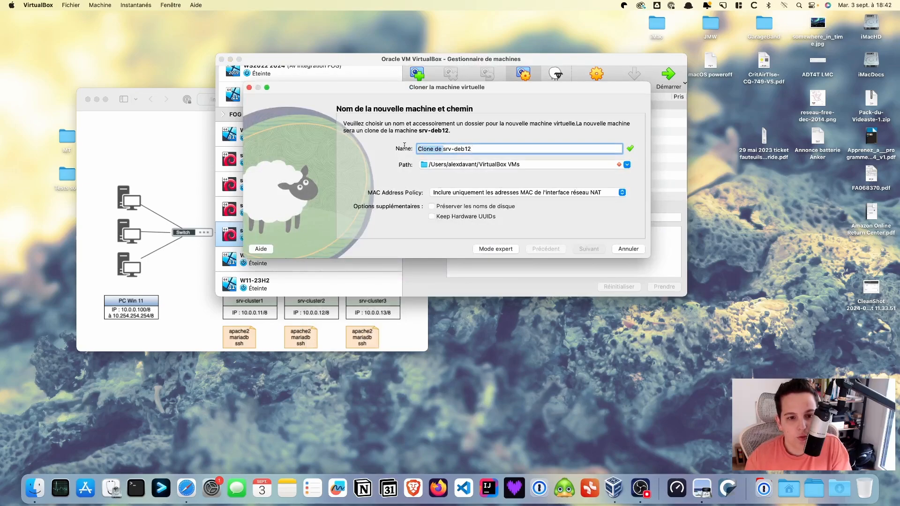
key("BackSpace")
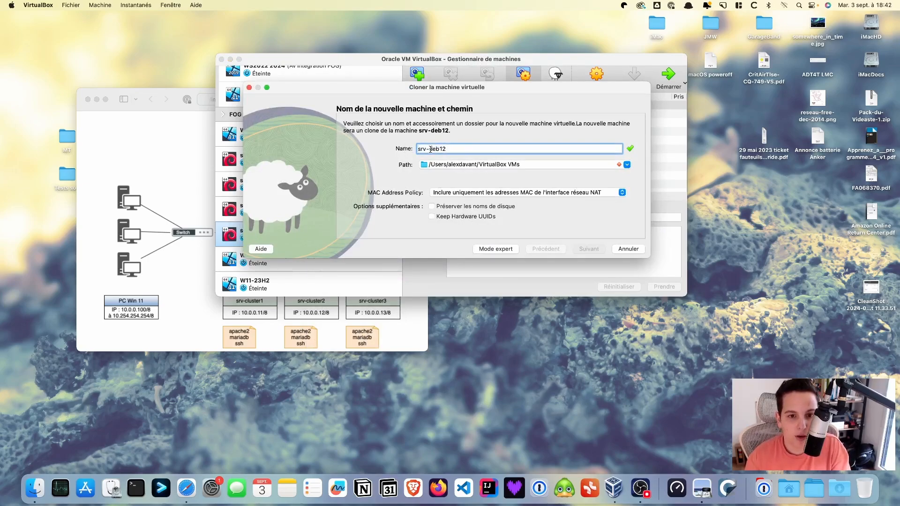
left_click_drag(429, 149, 448, 148)
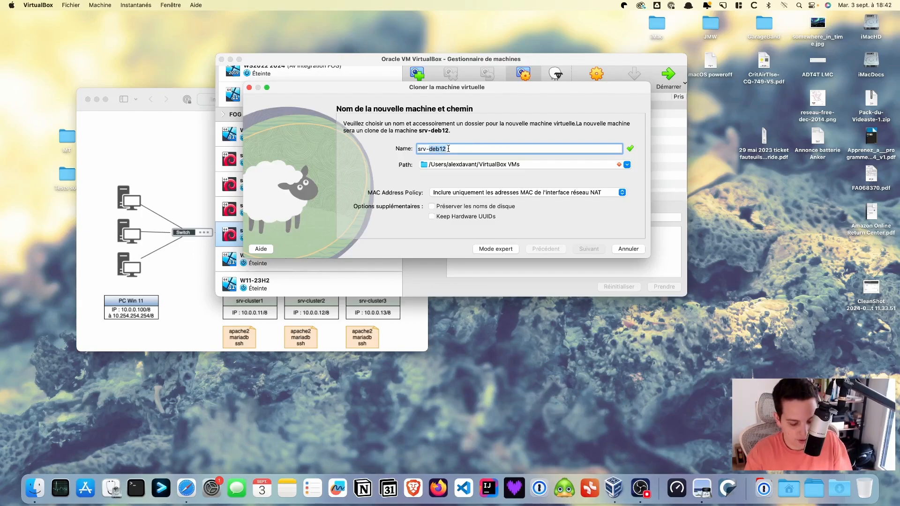
type("cluste")
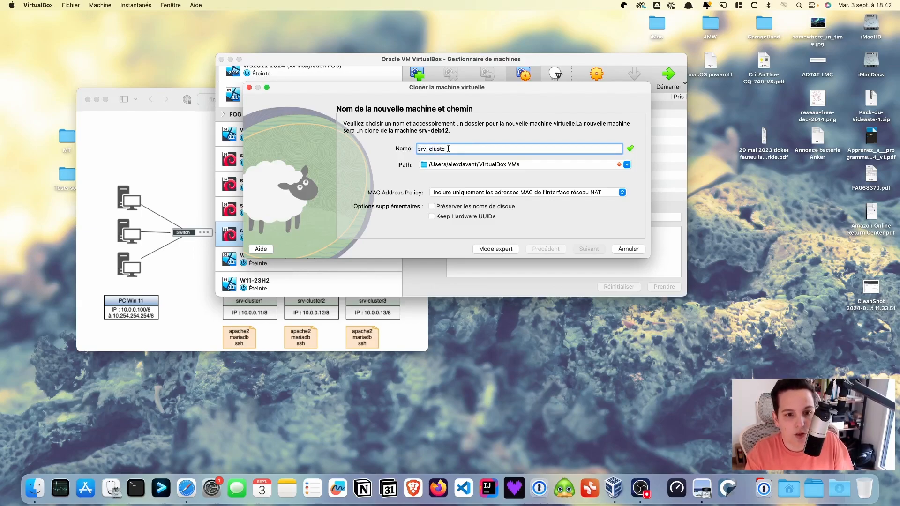
type("r1")
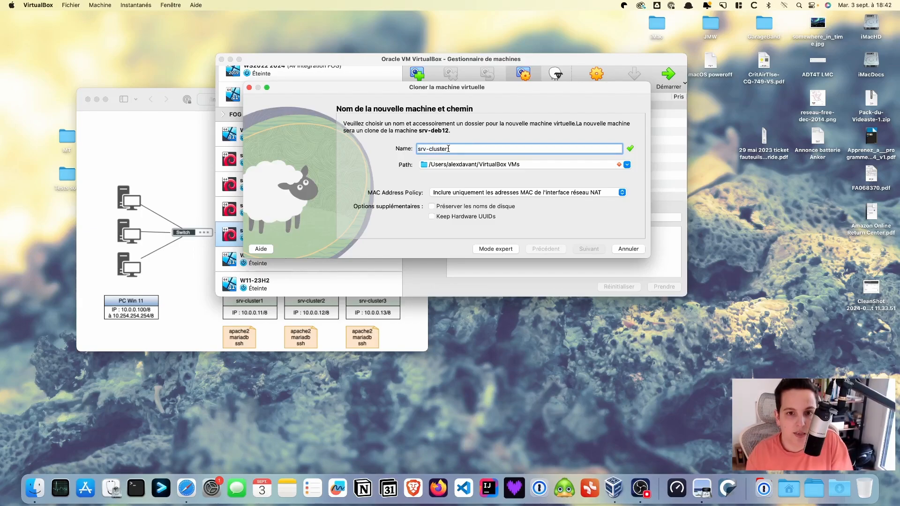
left_click(627, 165)
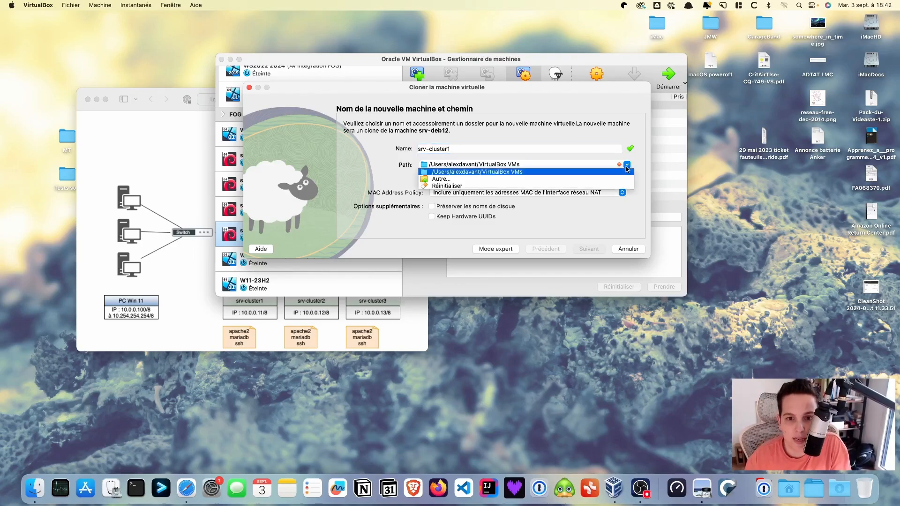
left_click(519, 183)
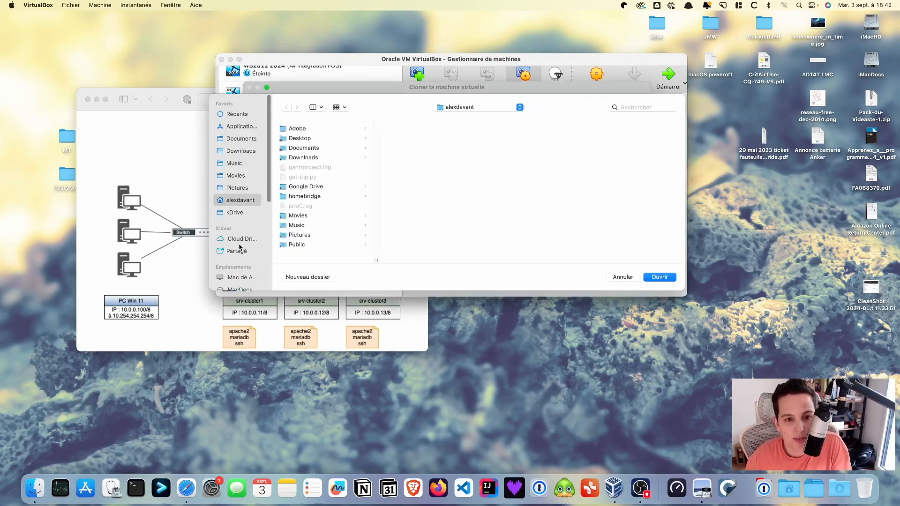
left_click(236, 214)
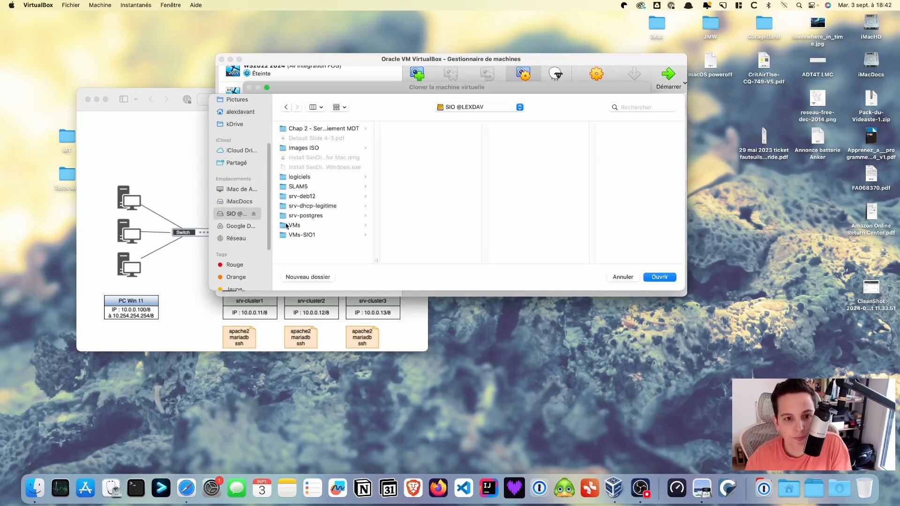
left_click(294, 225)
left_click(656, 277)
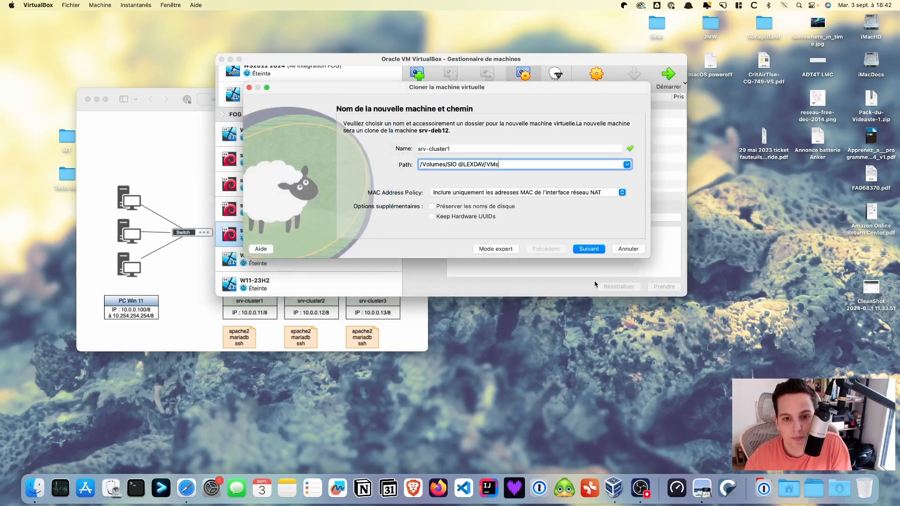
left_click(565, 193)
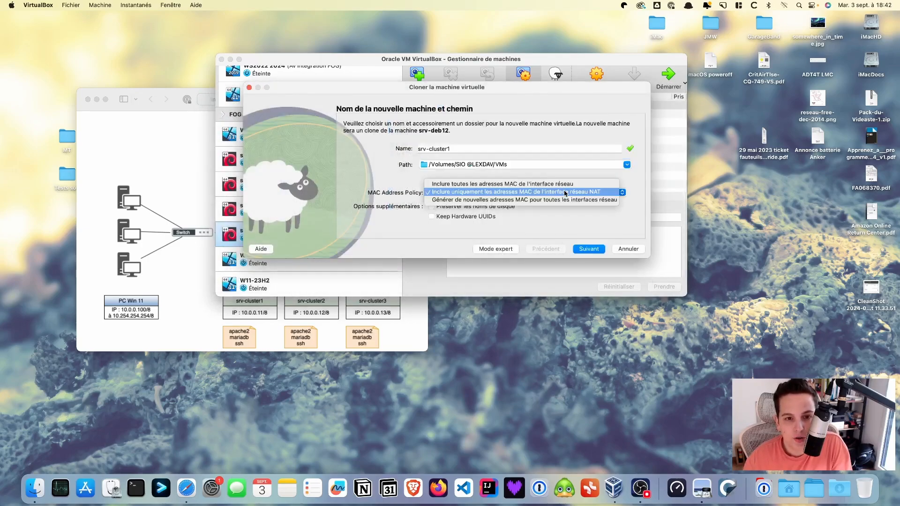
left_click(509, 201)
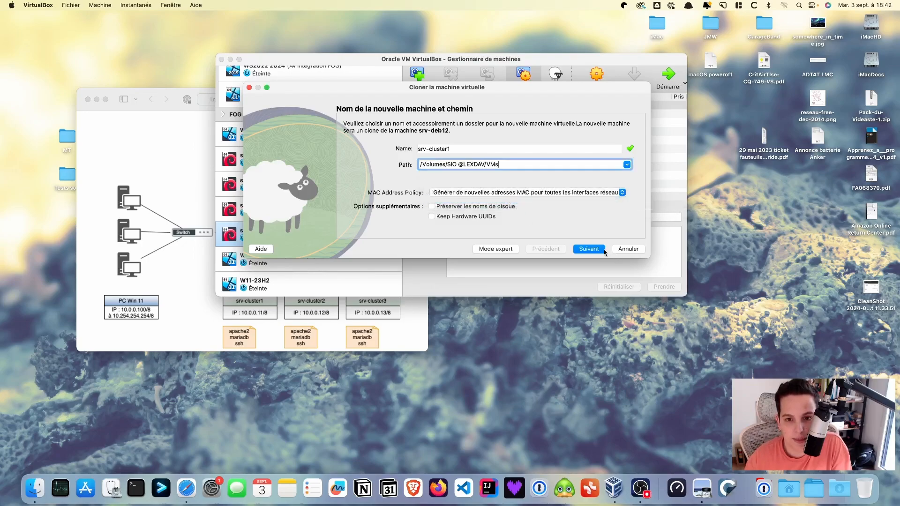
left_click(590, 249)
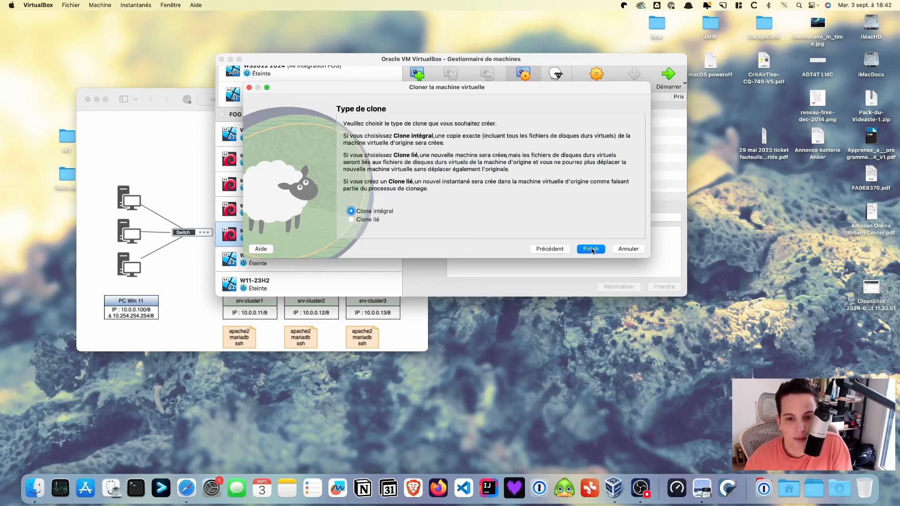
Finish the wizard as a full clone (Clone intégral) to create srv-cluster1
left_click(591, 249)
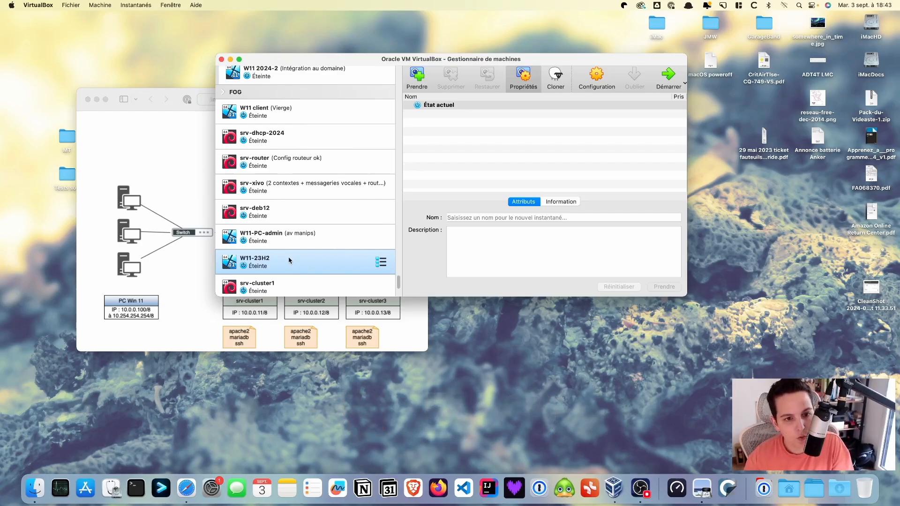
Move srv-cluster1 into a brand-new machine group
left_click(267, 291)
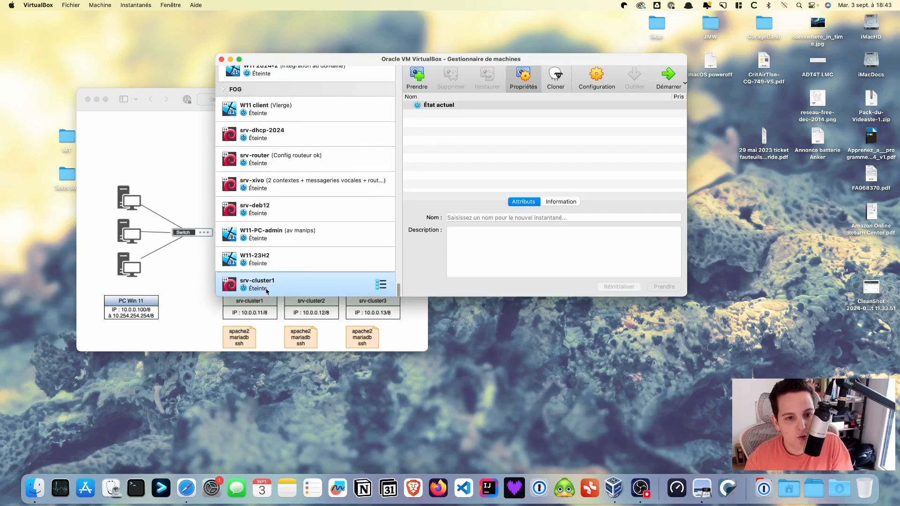
right_click(270, 288)
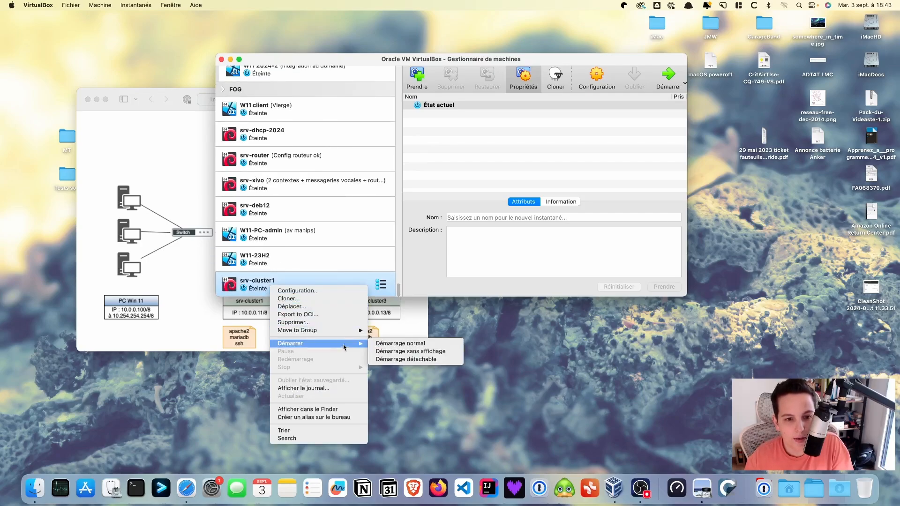
mouse_move(347, 331)
left_click(395, 330)
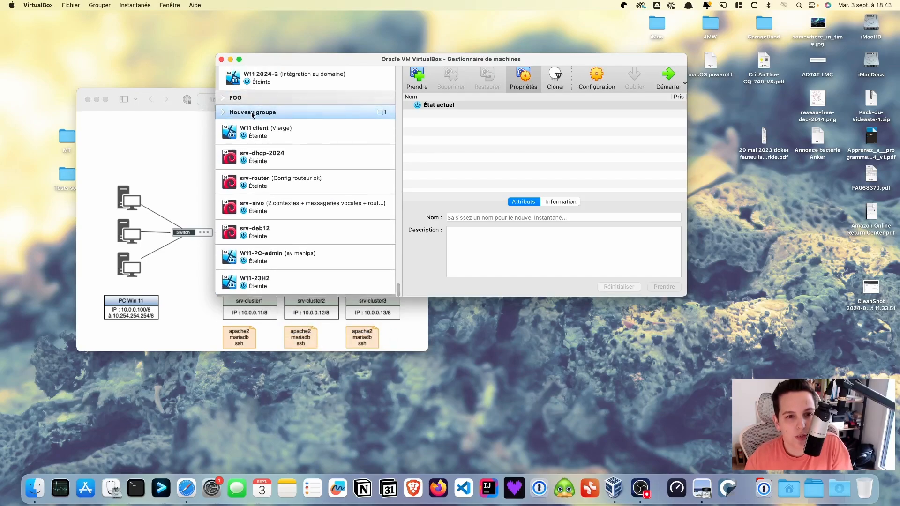
Rename the new group to HAproxy
right_click(252, 115)
left_click(291, 140)
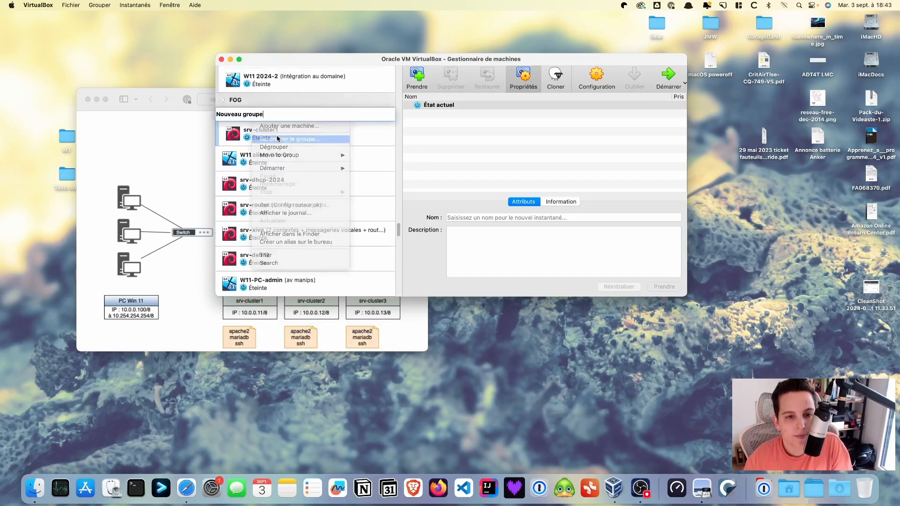
left_click_drag(268, 116, 201, 111)
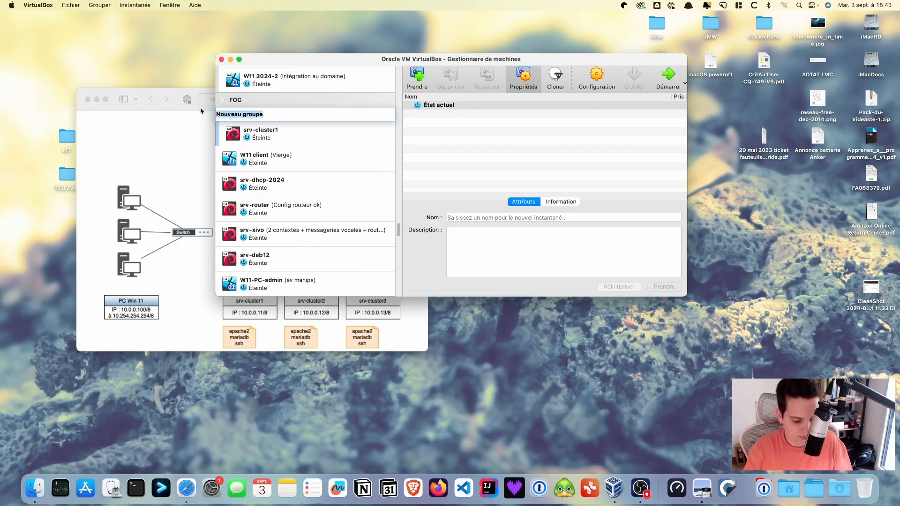
type("HApr")
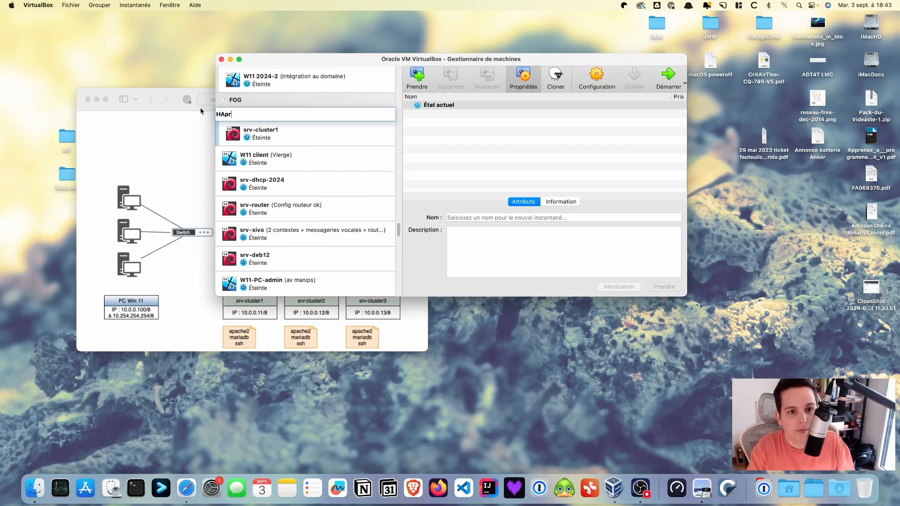
type("oxy")
key("Return")
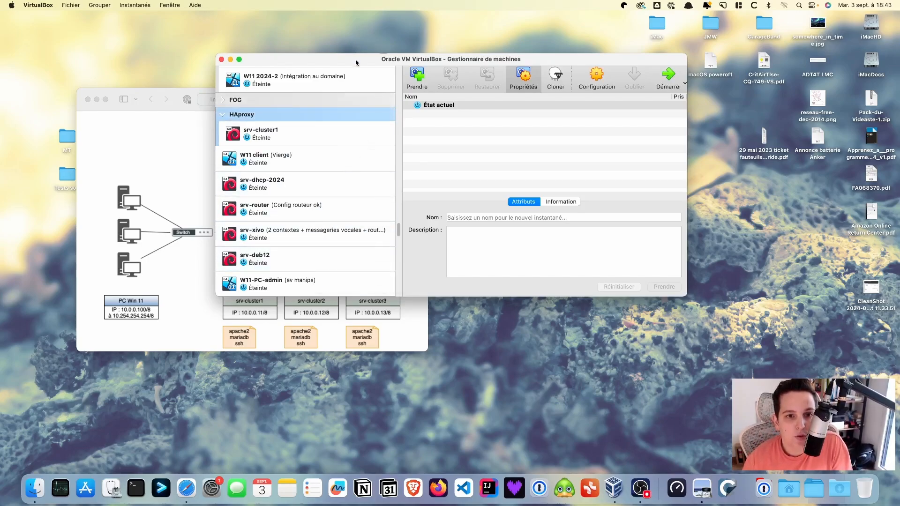
left_click(174, 143)
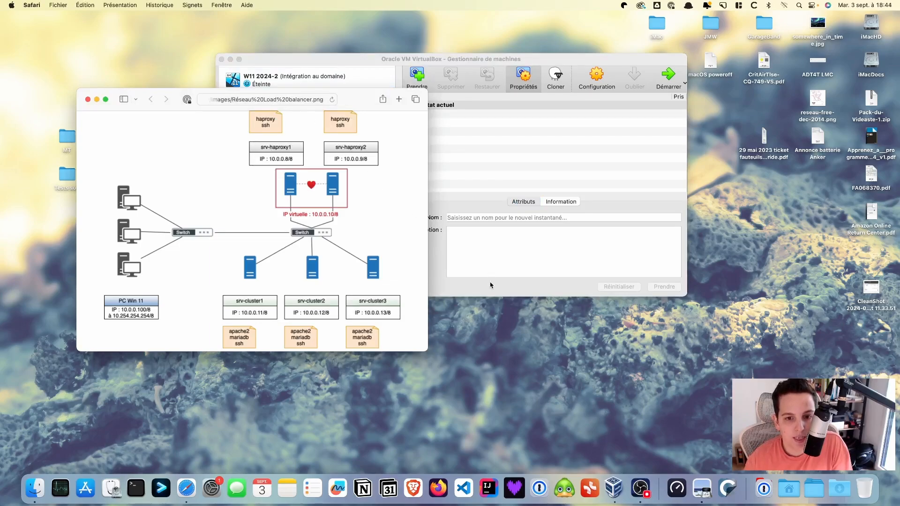
Start another clone of srv-deb12 and name it srv-haproxy1
left_click(497, 294)
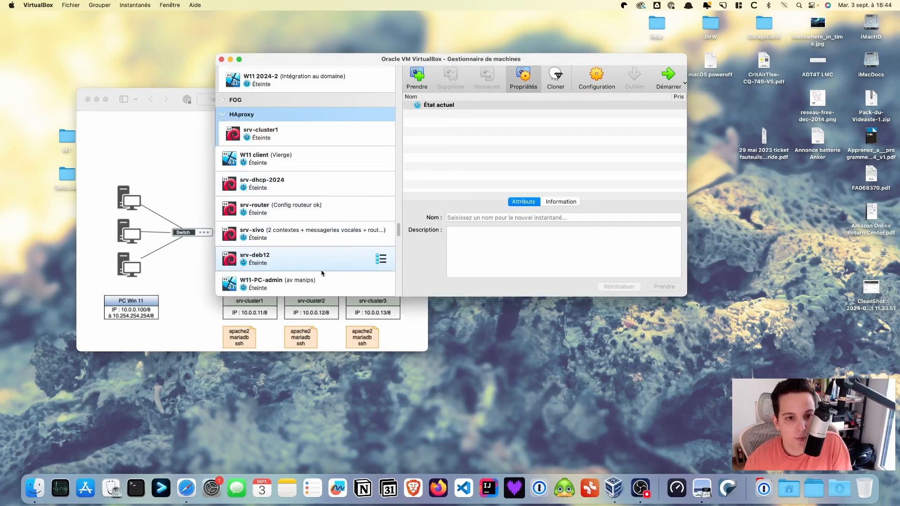
right_click(310, 261)
left_click(341, 275)
left_click(442, 148)
key("BackSpace")
key("BackSpace")
key("BackSpace")
key("BackSpace")
key("BackSpace")
key("BackSpace")
key("BackSpace")
key("BackSpace")
key("BackSpace")
left_click_drag(429, 148, 471, 146)
type("haproxy1")
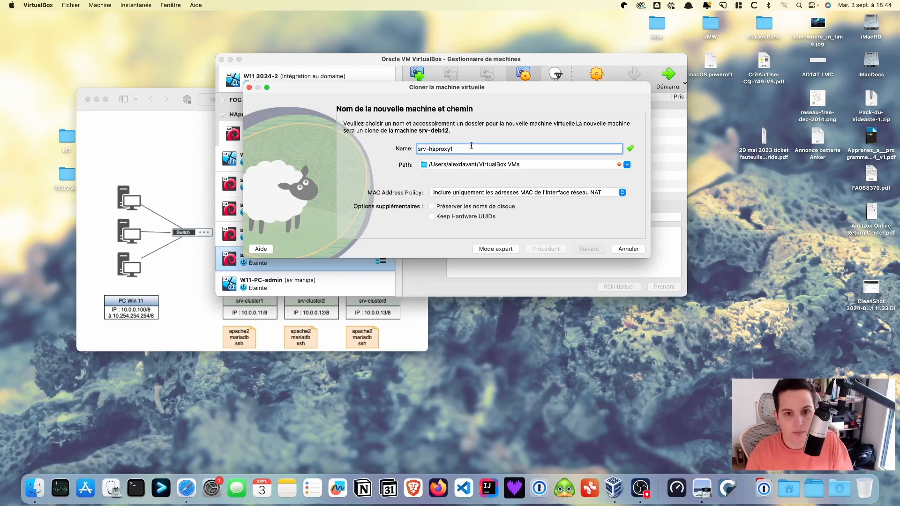
Store srv-haproxy1 in the VMs folder and create it as a full clone
left_click(551, 164)
left_click(553, 178)
scroll(255, 253, "down", 3)
left_click(296, 226)
left_click(663, 278)
left_click(588, 250)
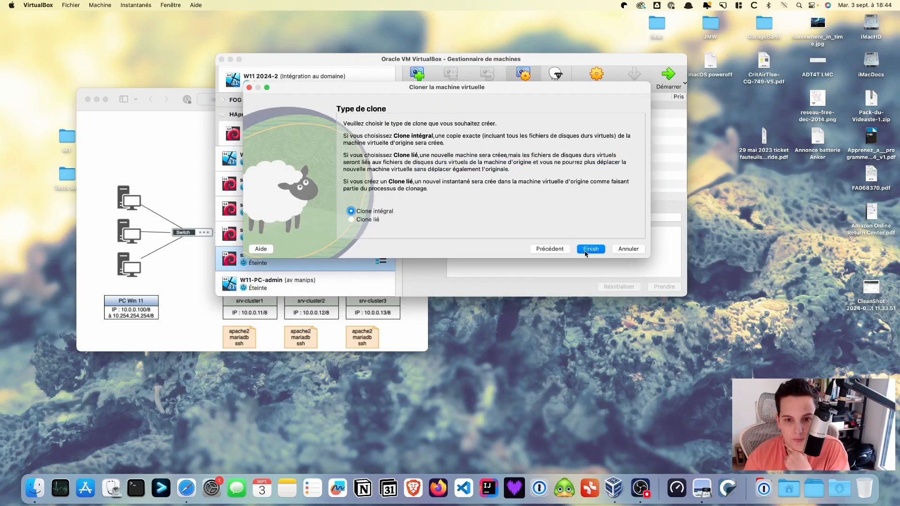
left_click(587, 250)
Drag srv-haproxy1 and W11-PC-admin into the HAproxy group
left_click_drag(296, 285, 287, 96)
left_click_drag(297, 283, 299, 145)
left_click(261, 143, "super")
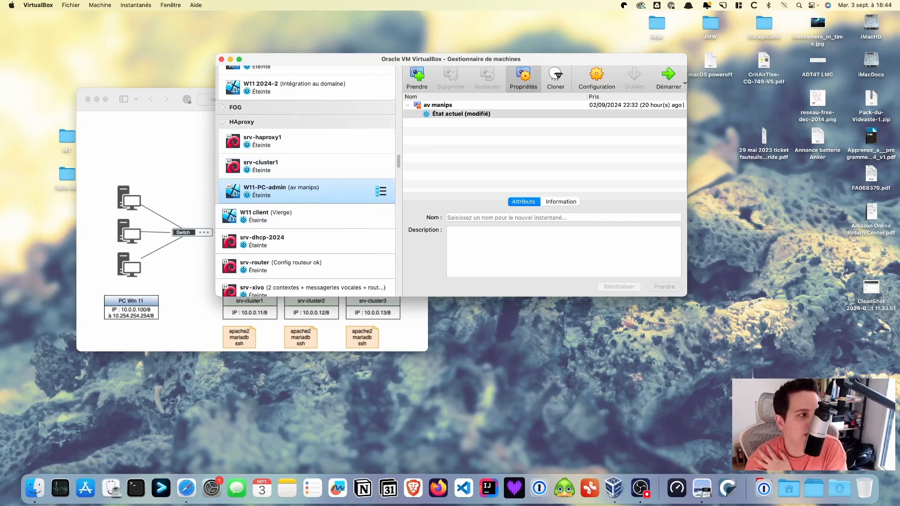
Select srv-cluster1 and start it with Démarrer
key("super+Tab")
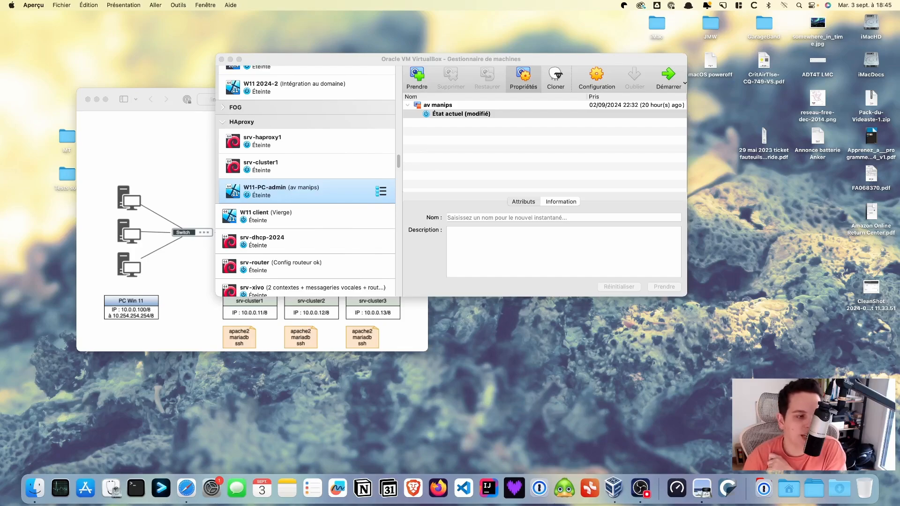
left_click(281, 171)
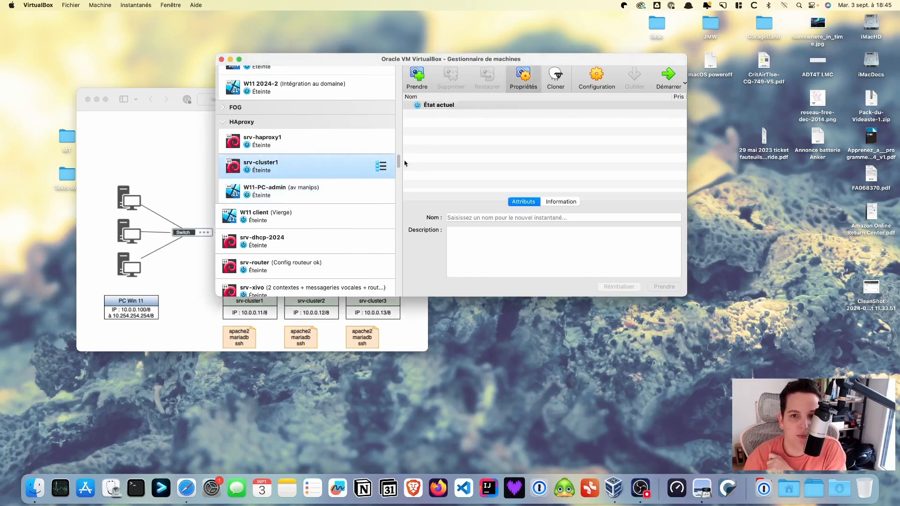
left_click(664, 72)
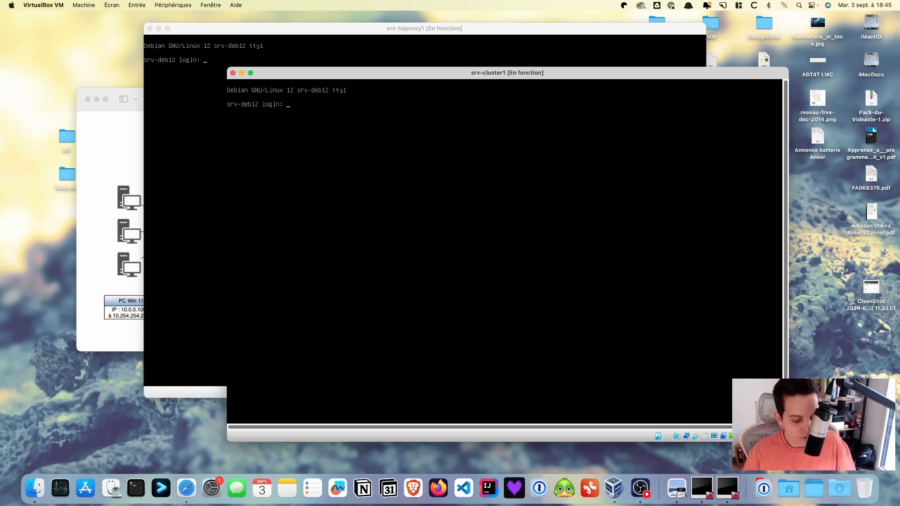
Log in at the srv-cluster1 console and become root with su
type("btssio")
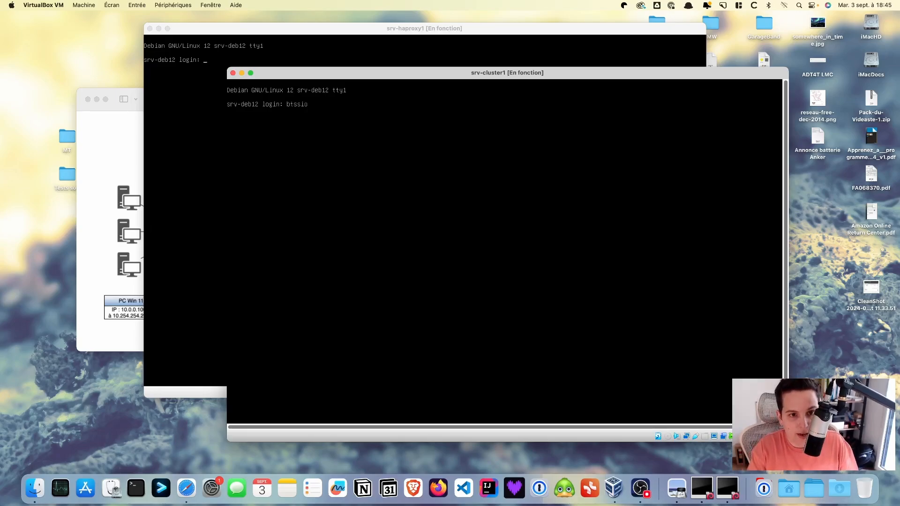
key("Return")
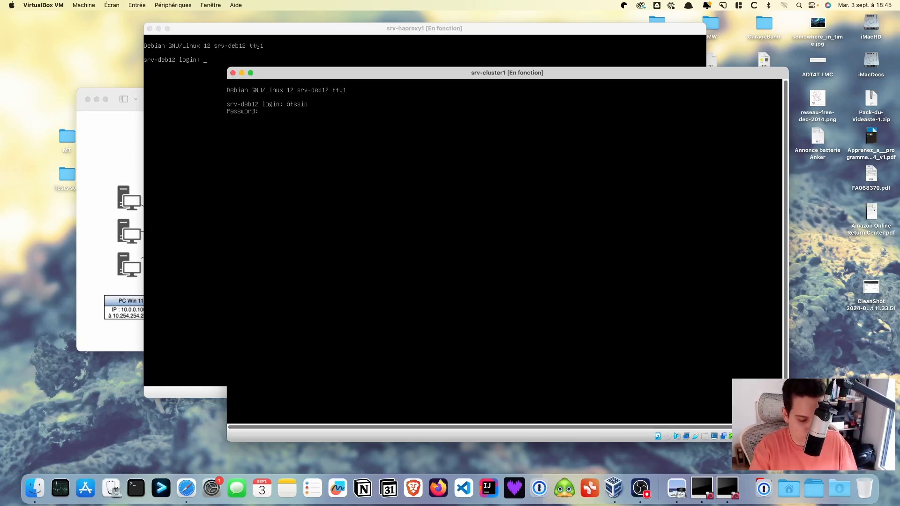
key("Return")
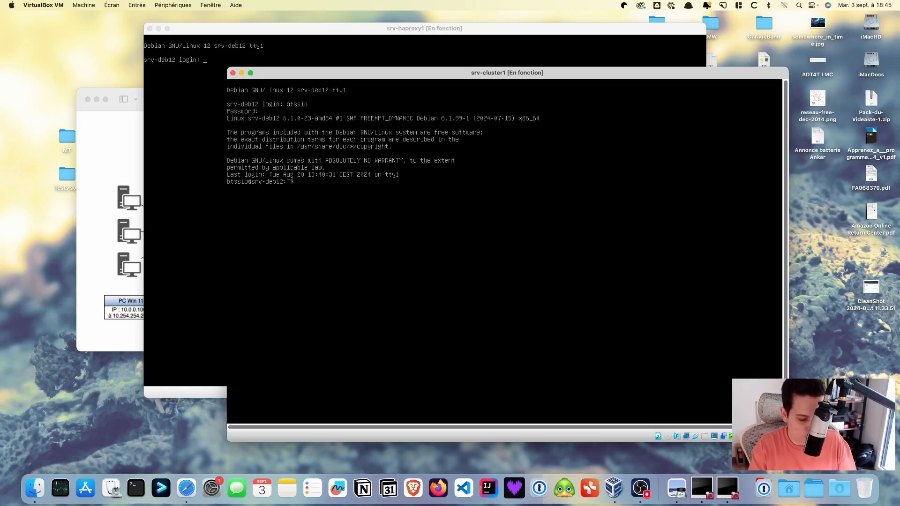
type("su -")
key("Return")
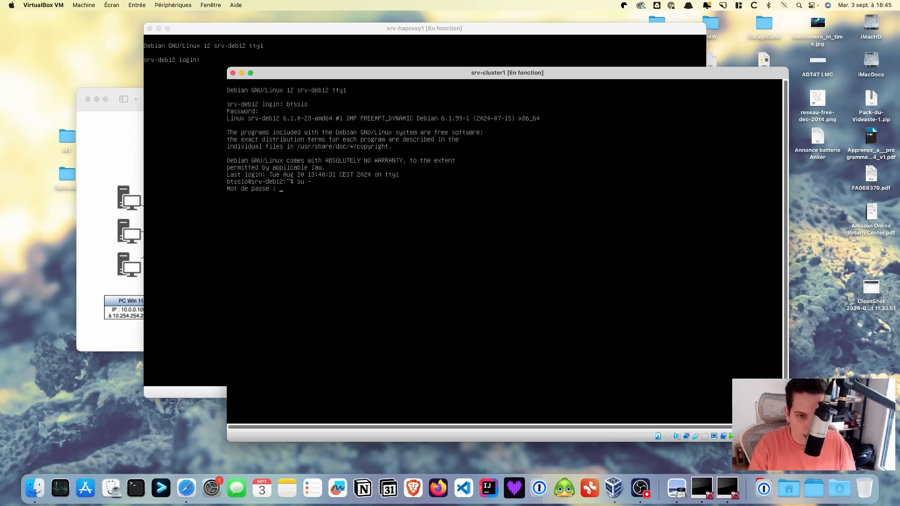
key("Return")
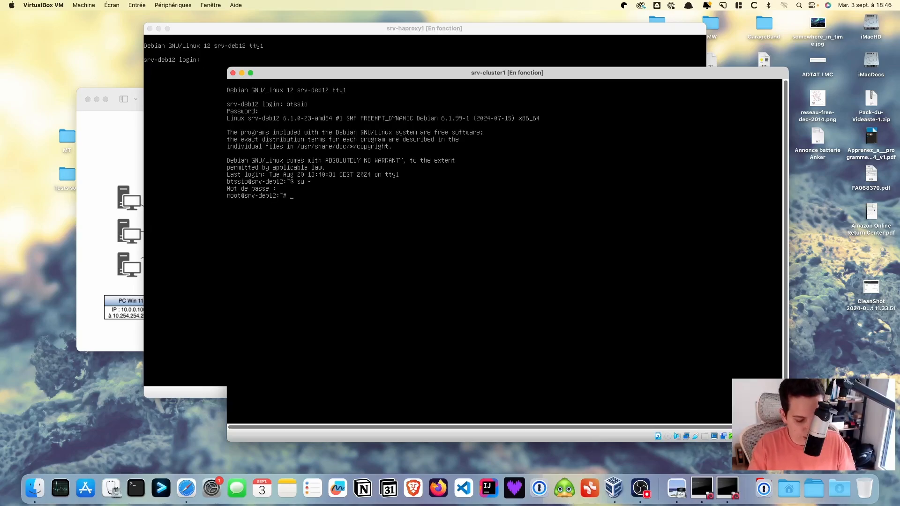
In /etc/hosts, change the 127.0.1.1 name from srv-deb12 to srv-cluster1 and save
type("nano /etc/")
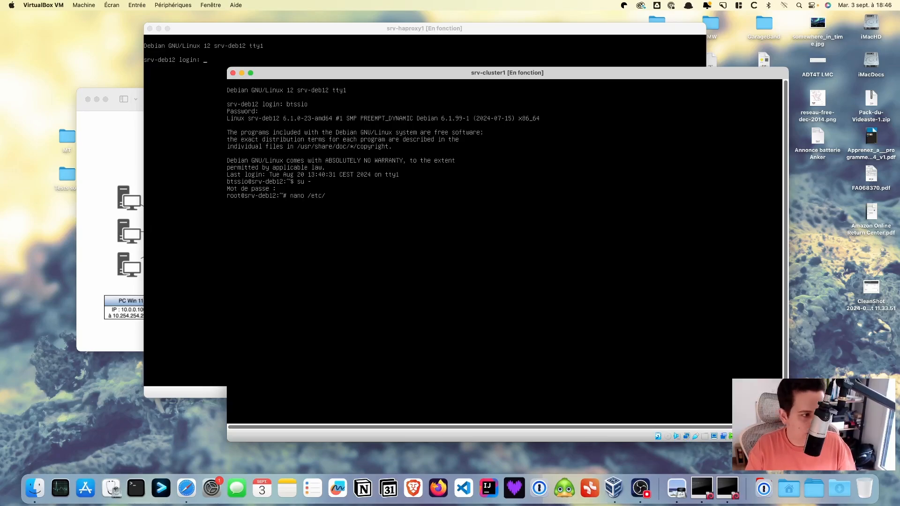
type("hosts")
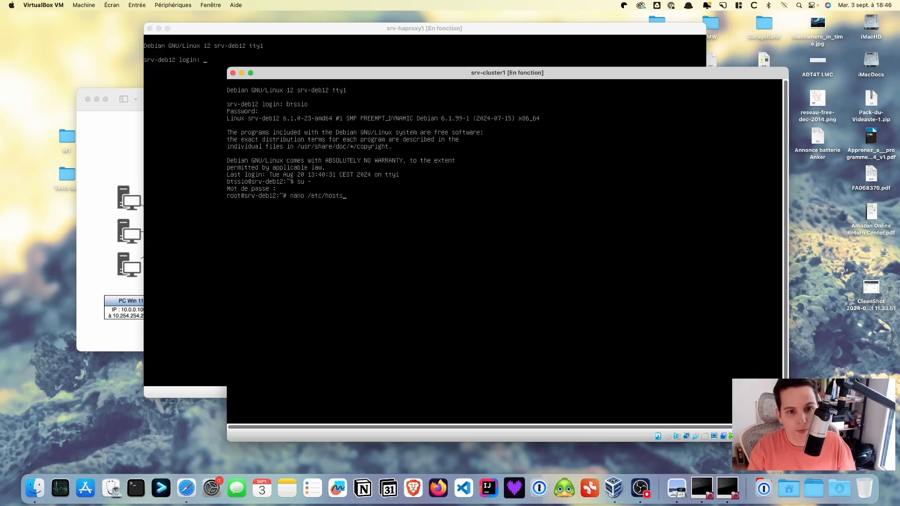
key("Return")
key("Down")
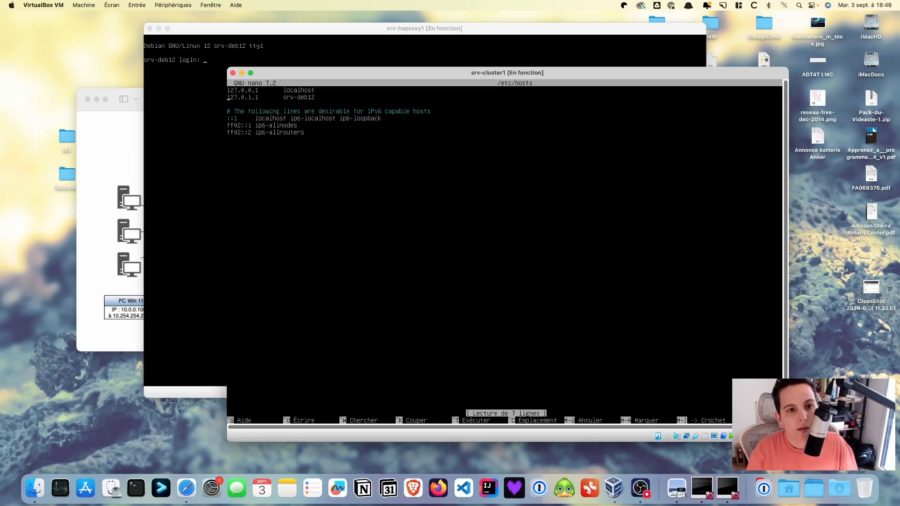
key("End")
key("BackSpace")
key("BackSpace")
key("BackSpace")
key("BackSpace")
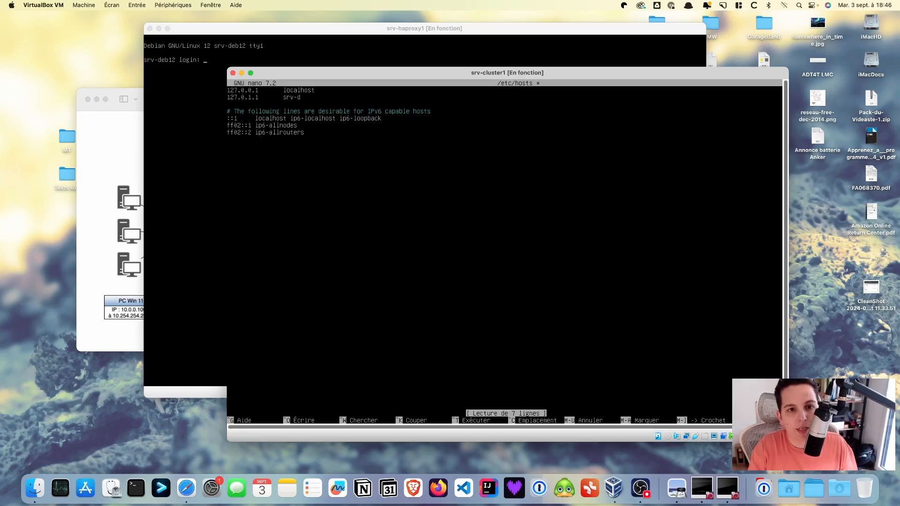
type("cluster")
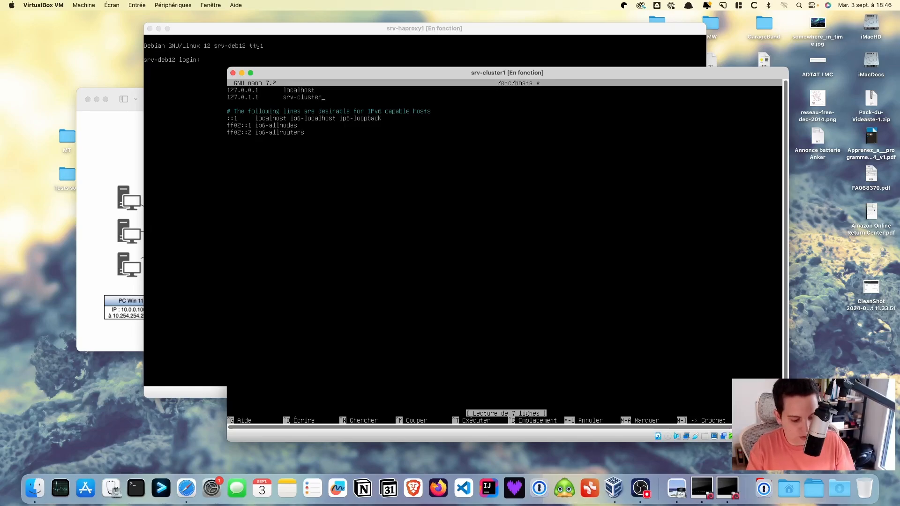
type("1")
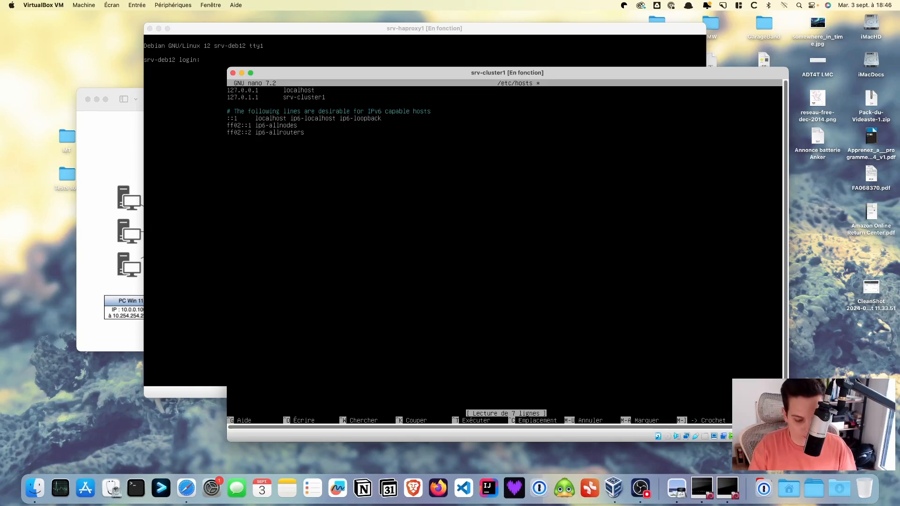
key("ctrl+o")
key("Return")
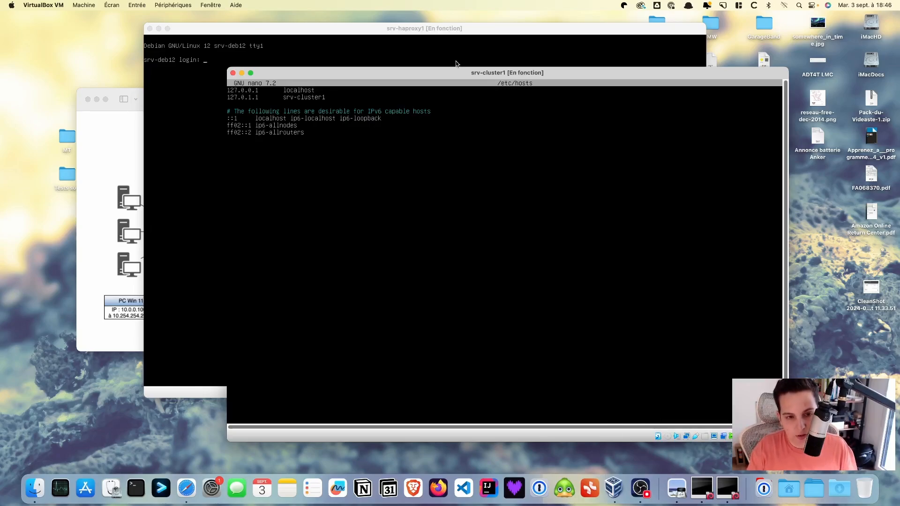
key("ctrl+x")
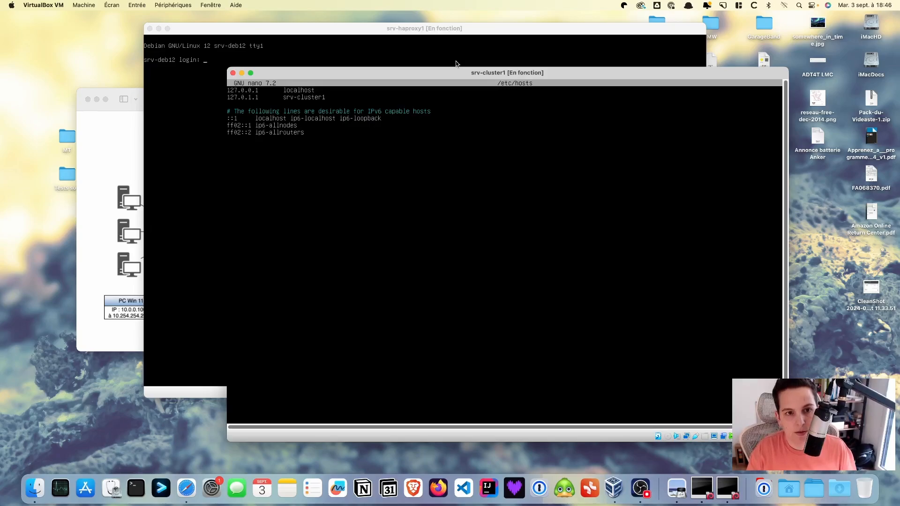
left_click_drag(456, 77, 417, 40)
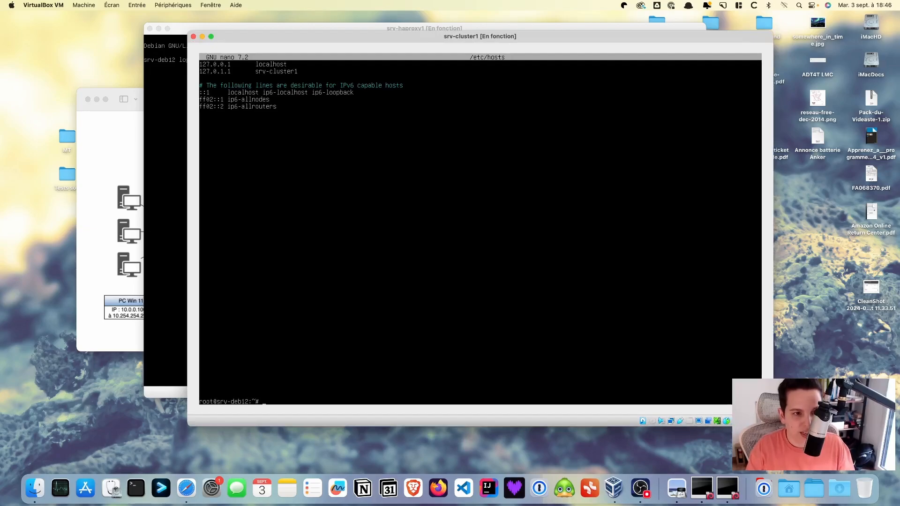
Change /etc/hostname from srv-deb12 to srv-cluster1, save it, and reboot the server
type("nano")
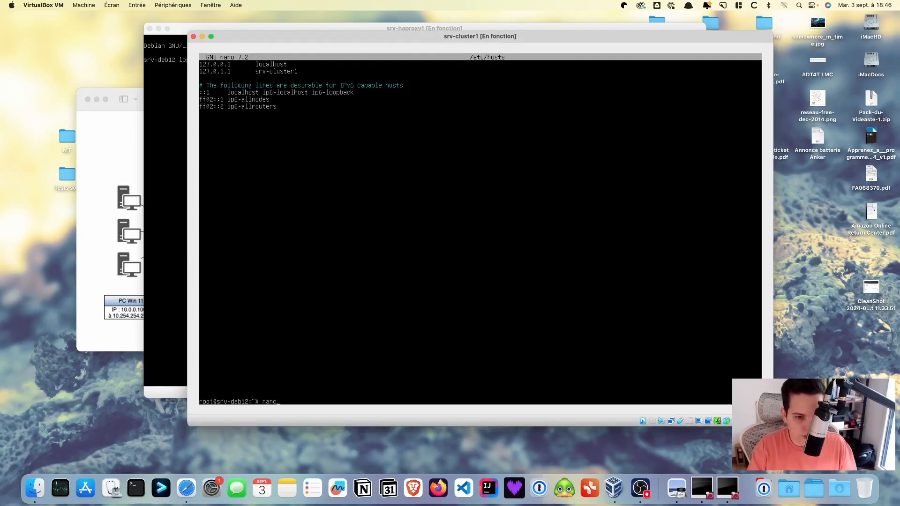
type(" /etc/")
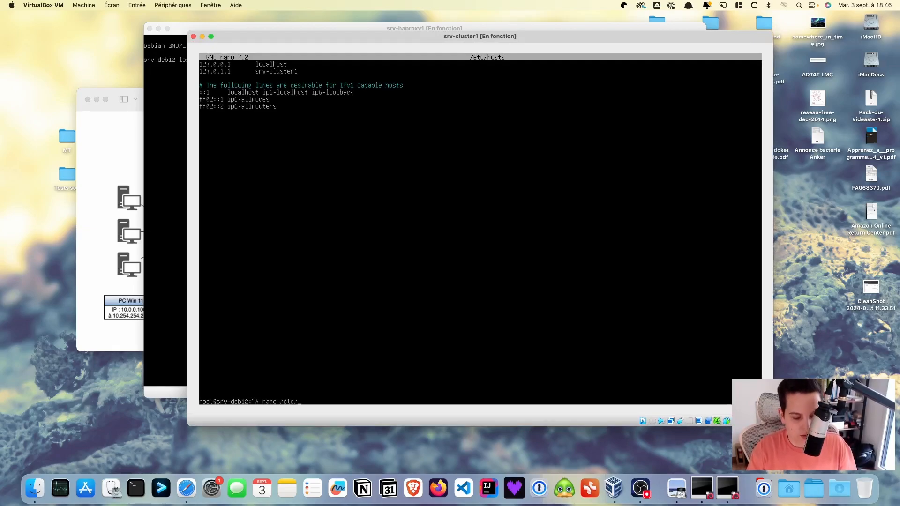
type("hostname")
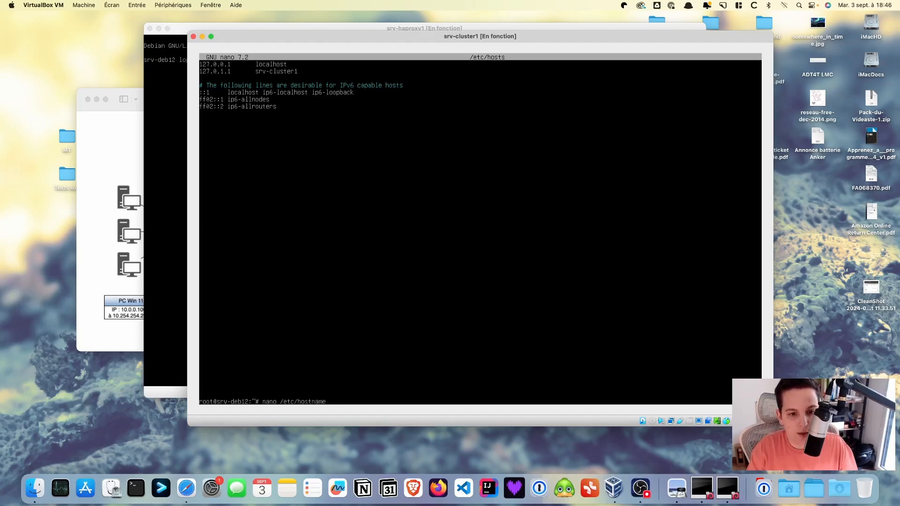
key("Return")
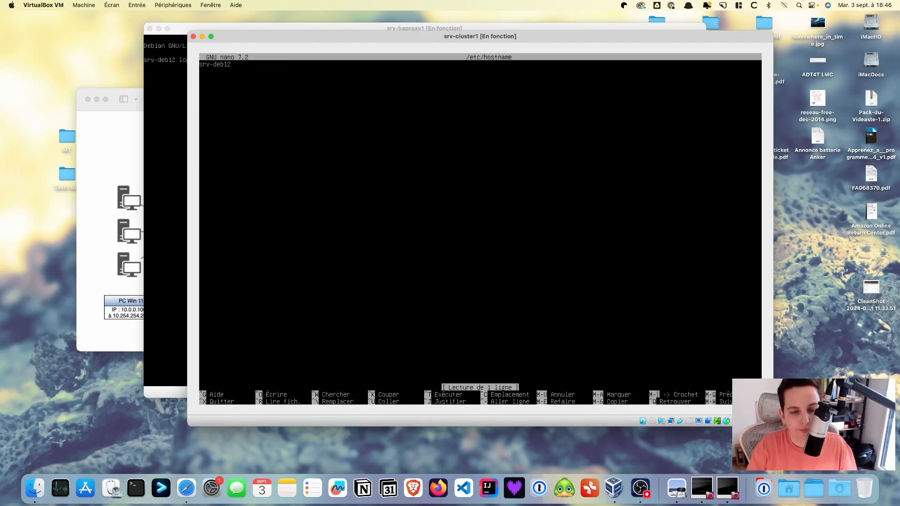
key("BackSpace")
key("BackSpace")
key("BackSpace")
key("BackSpace")
key("BackSpace")
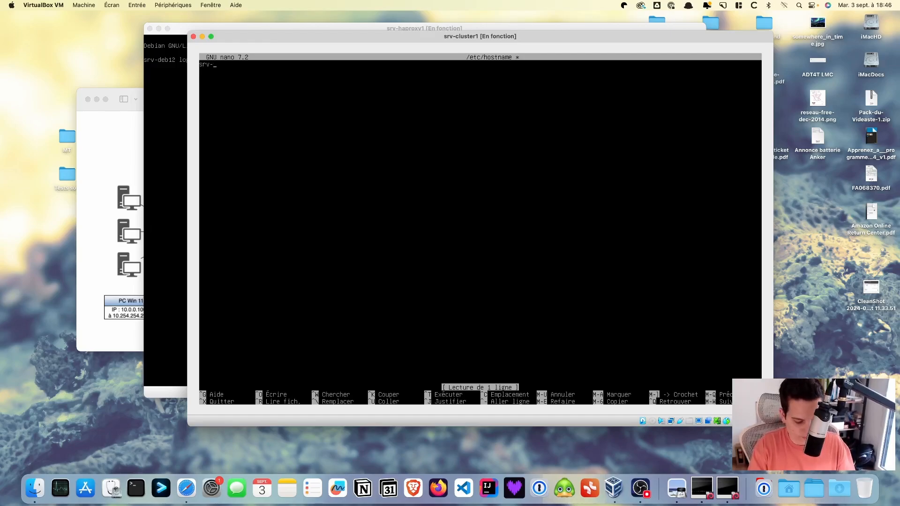
type("cluster1")
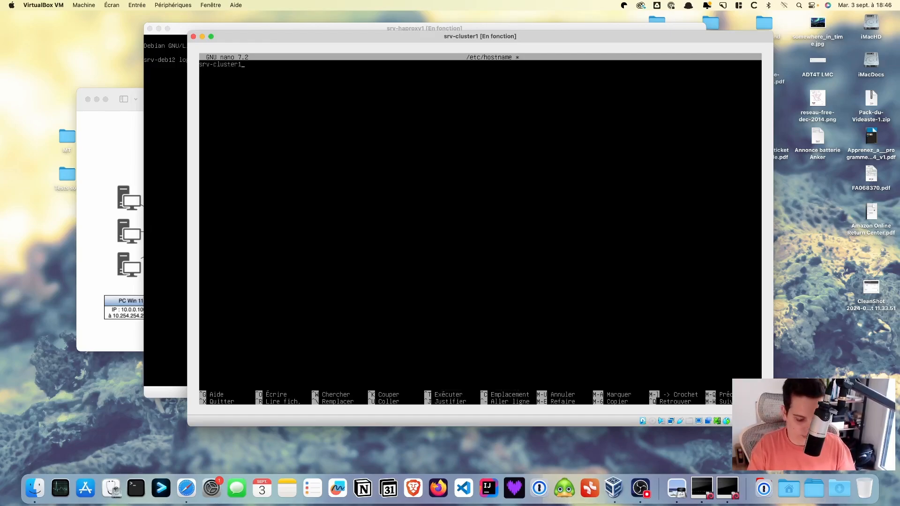
key("ctrl+o")
key("Return")
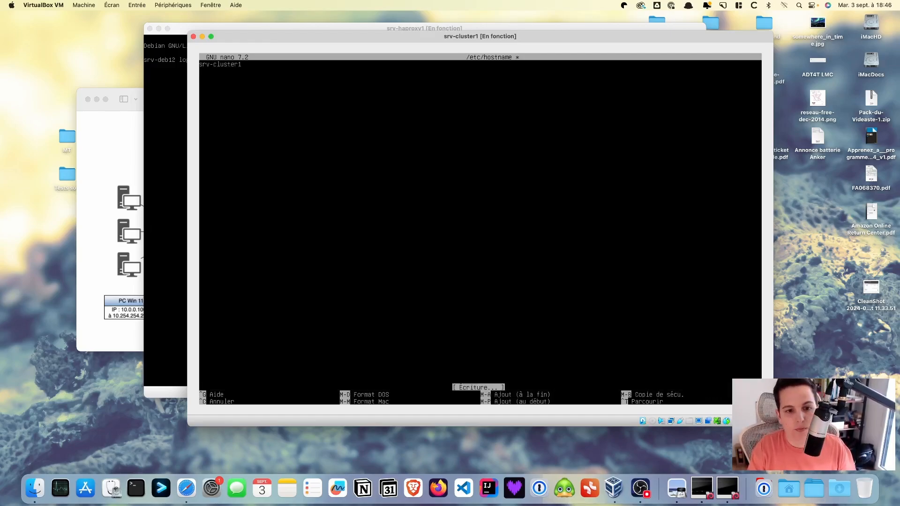
key("ctrl+x")
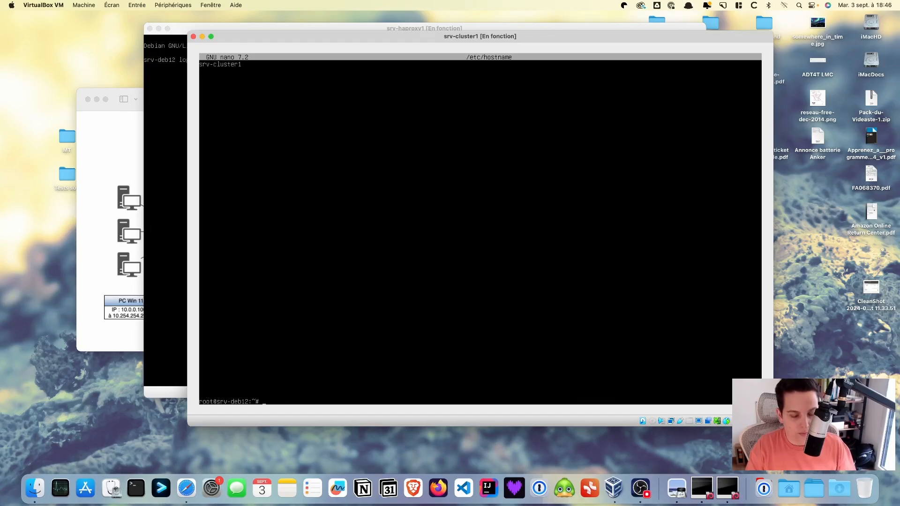
type("reb")
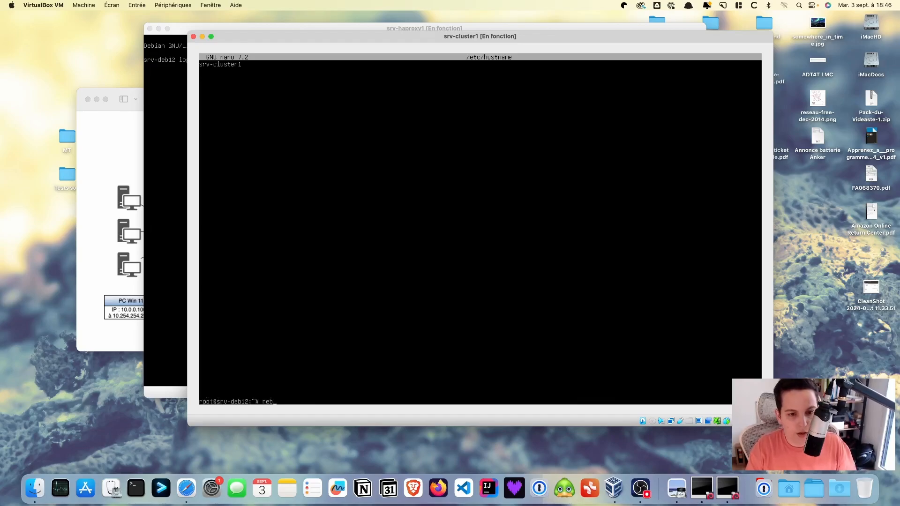
type("oo")
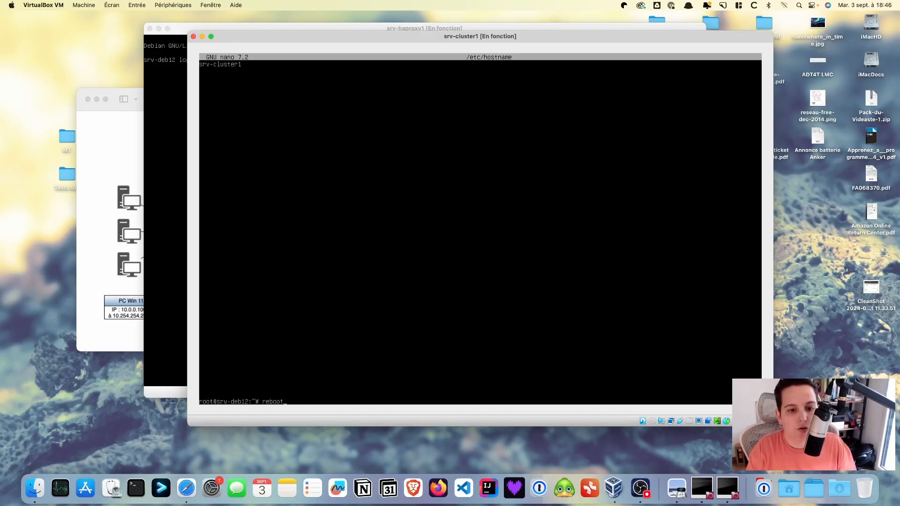
type("t")
key("Return")
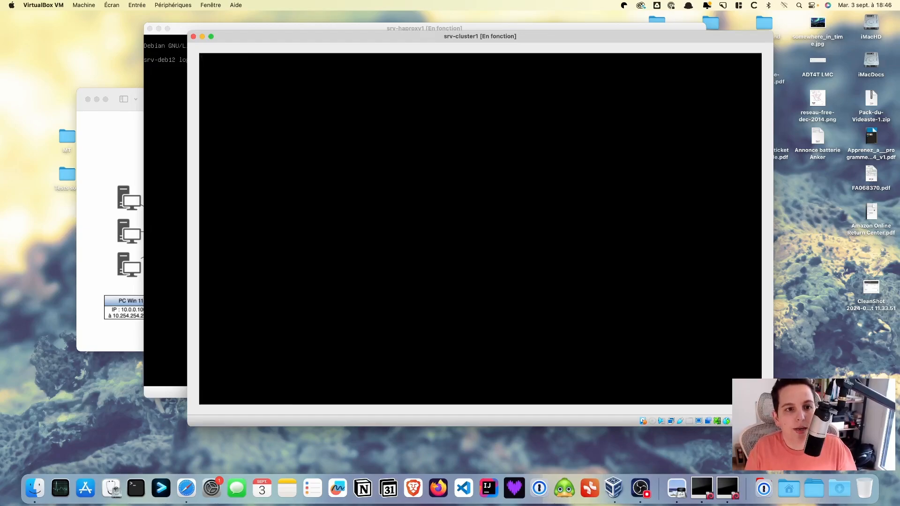
Check the srv-haproxy1 and srv-cluster1 consoles, then bring the network diagram forward
left_click(165, 93)
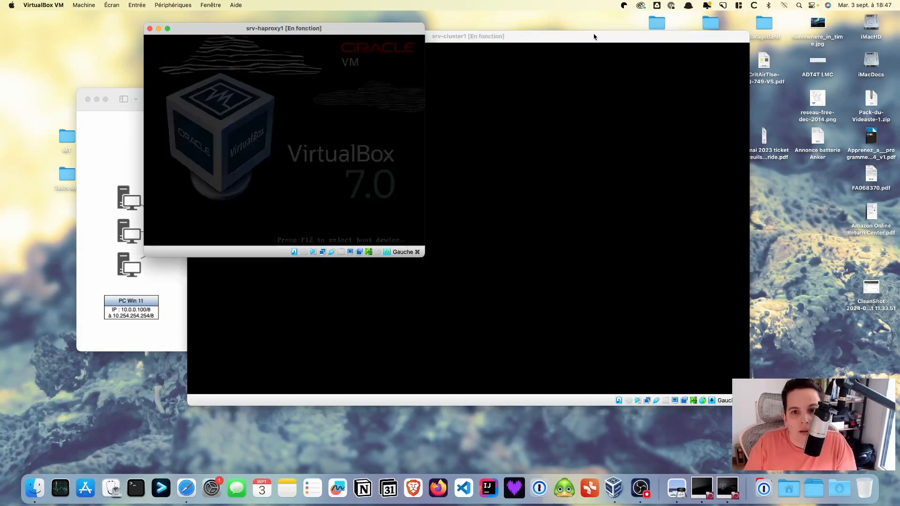
left_click(593, 36)
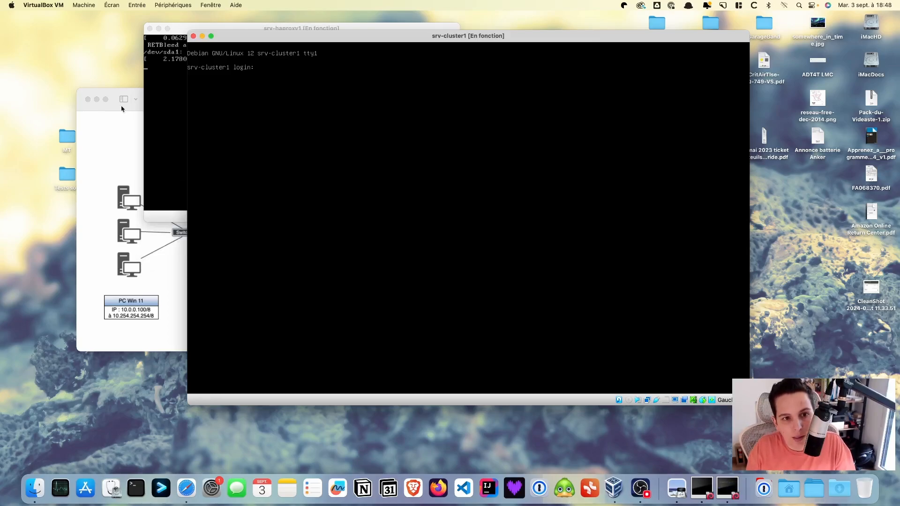
left_click(140, 274)
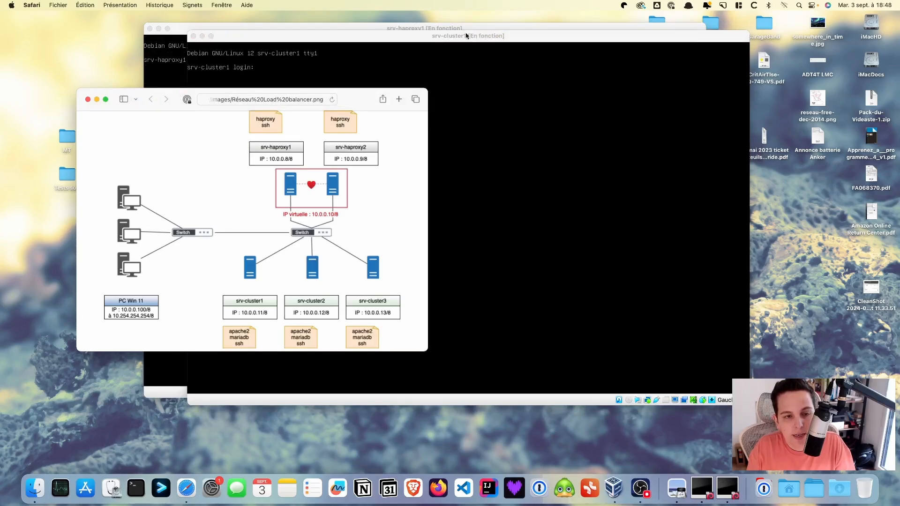
Bring the srv-cluster1 VirtualBox console back in front of the Safari network diagram
left_click(557, 37)
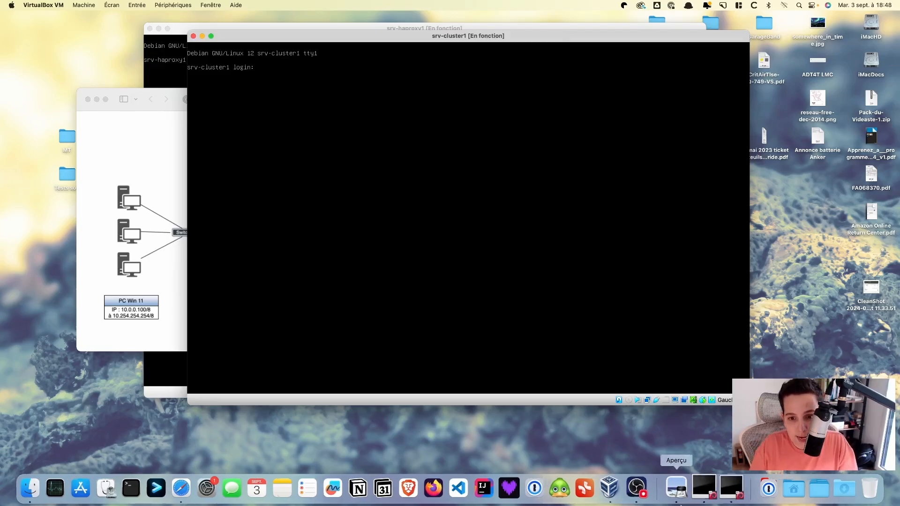
Confirm srv-cluster1's network adapter is bridged to en5: USB 10/100/1G/2.5G LAN
left_click(647, 400)
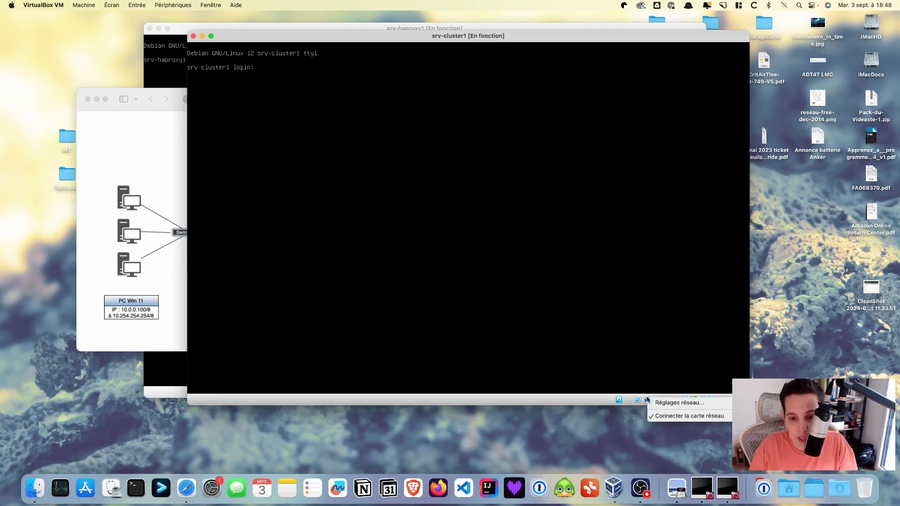
left_click(659, 403)
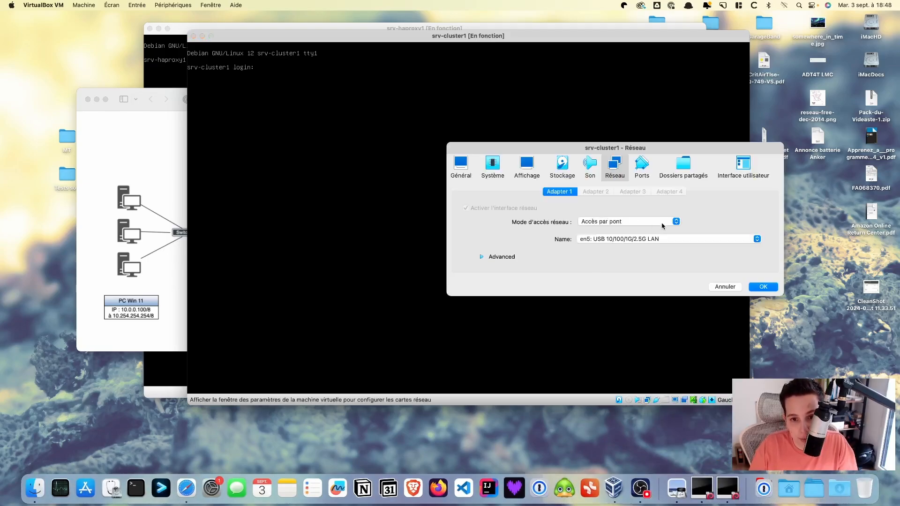
left_click(772, 287)
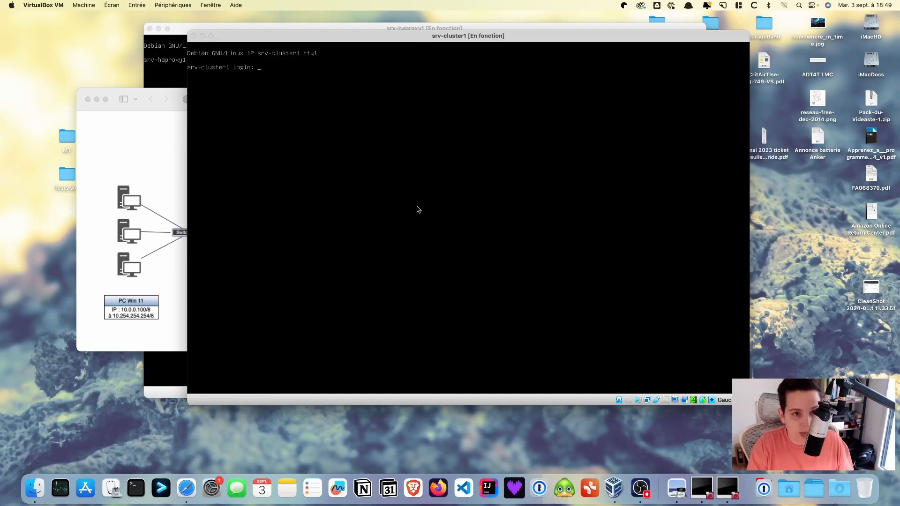
Log in to the srv-cluster1 console with the regular user's name and password
left_click(419, 210)
type("btssio")
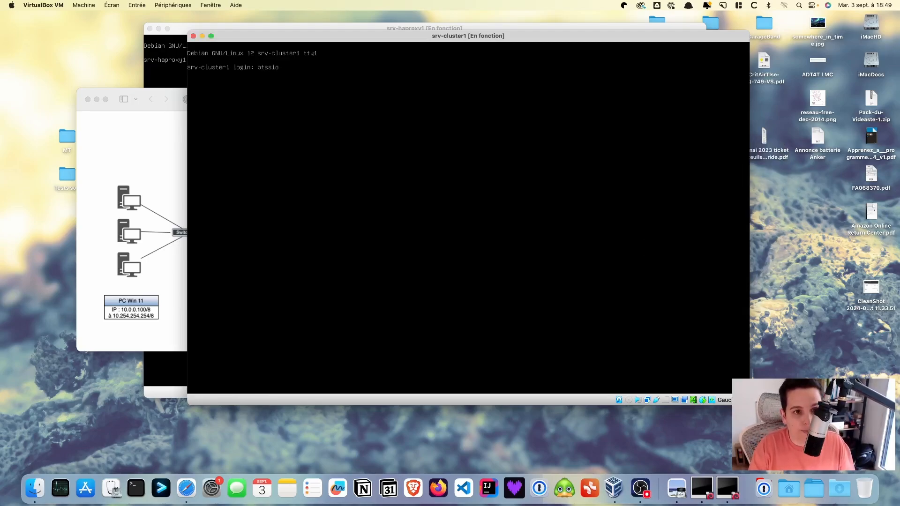
key("Return")
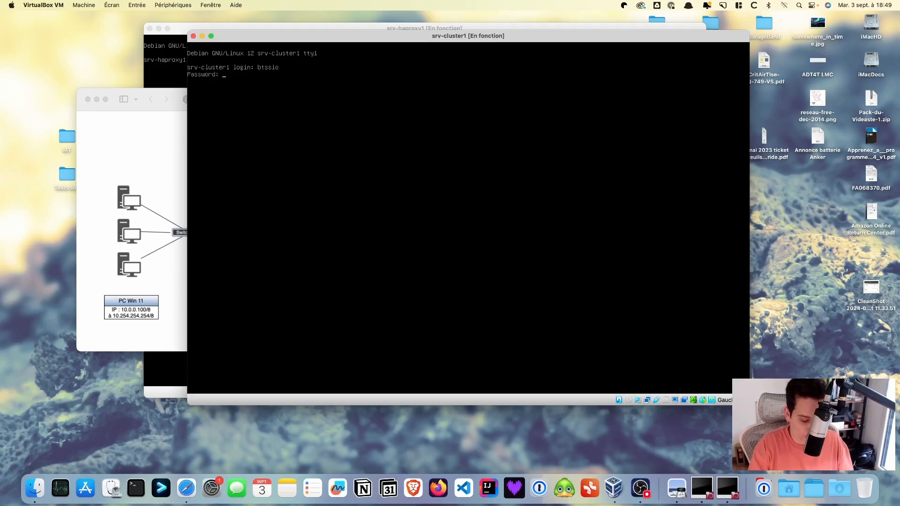
key("Return")
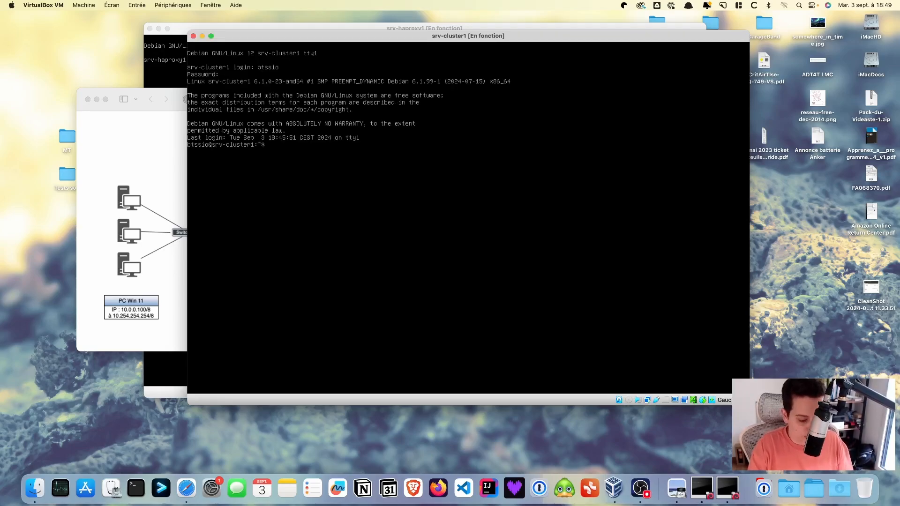
Switch to a root shell with su - and begin typing the apache2 install command
type("su -")
key("Return")
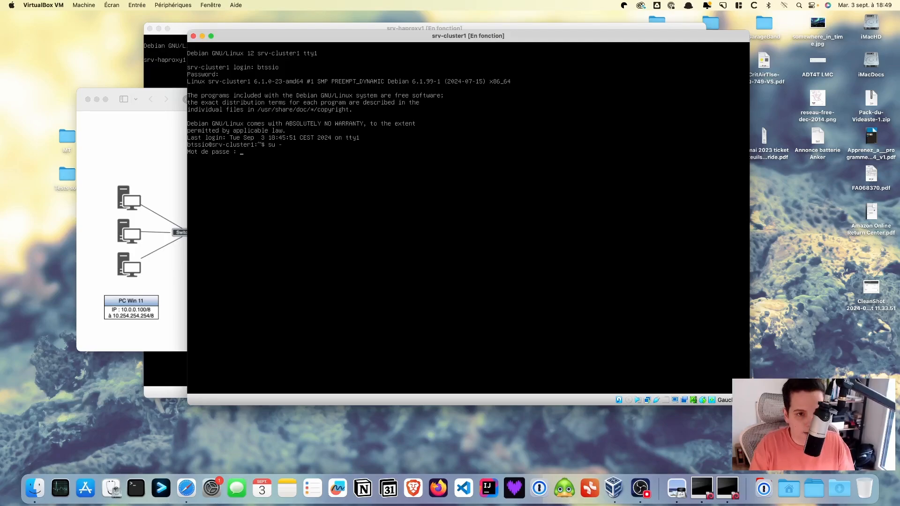
key("Return")
type("a^t-")
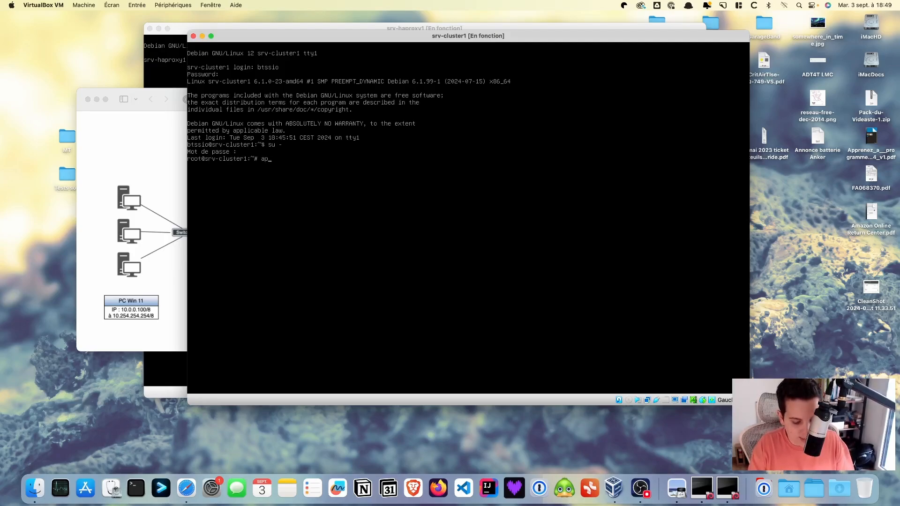
type("get")
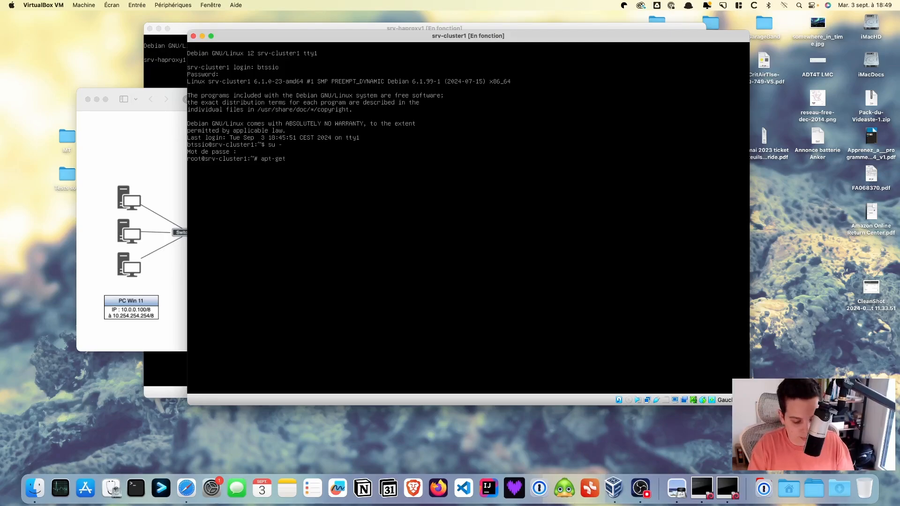
type(" install apache2")
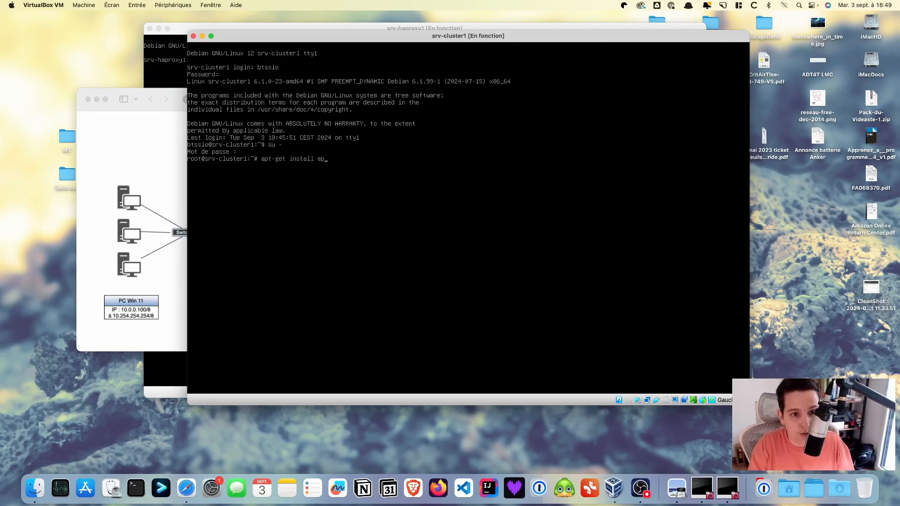
Install apache2 via apt-get, answering O to confirm, then start the MariaDB install command
key("Return")
type("O")
key("Return")
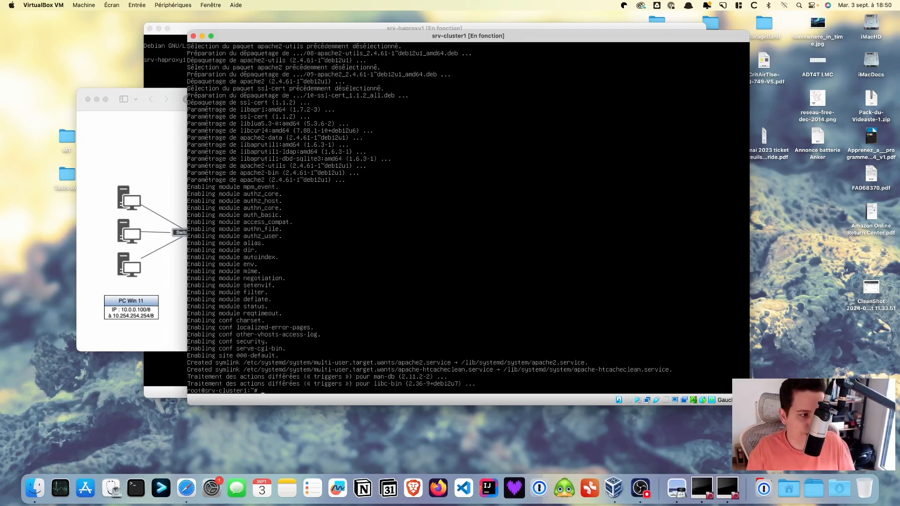
type("apt-")
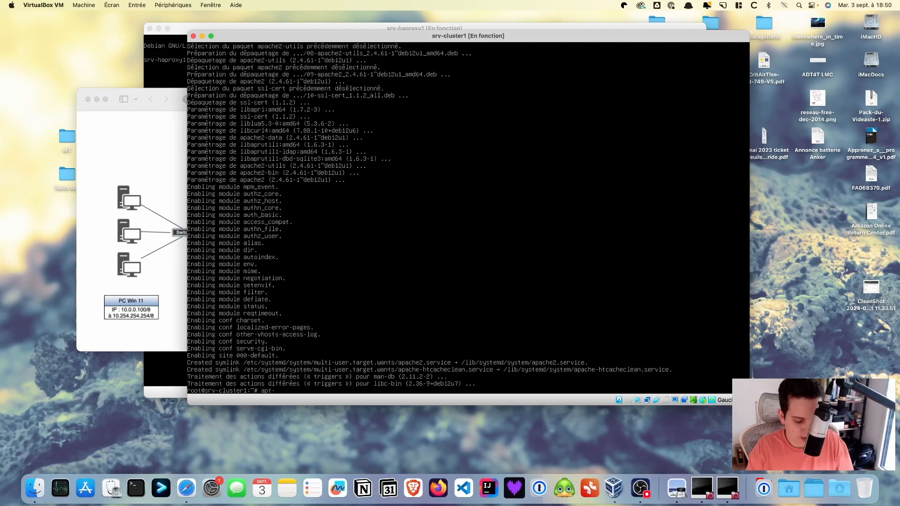
type("get in")
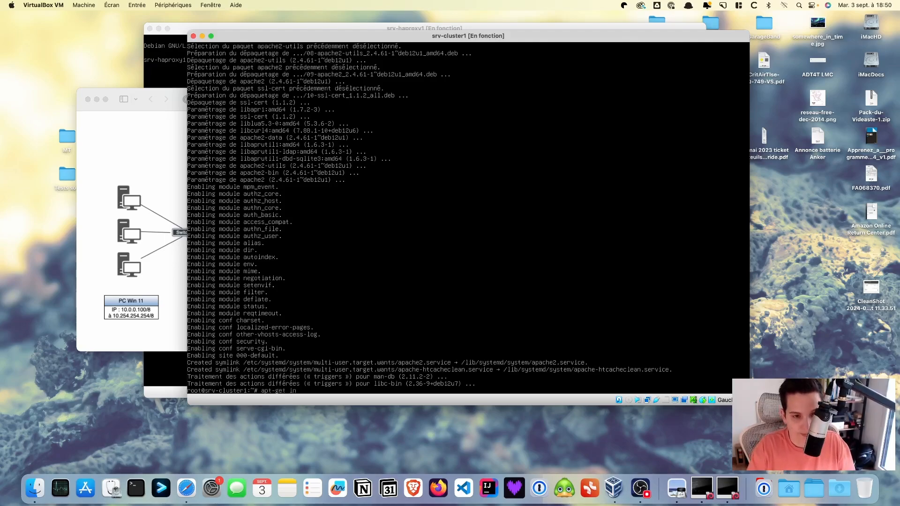
type("stall mariadb=")
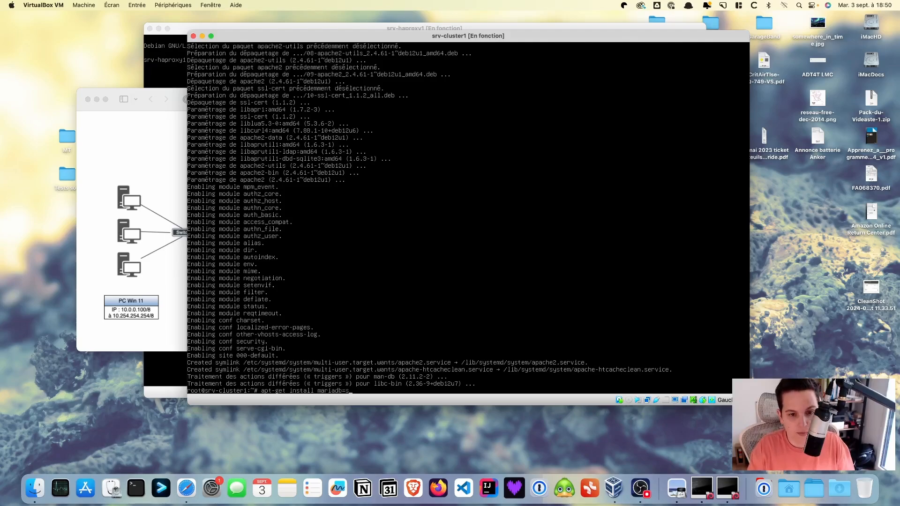
Fix the typo and run apt-get install mariadb-server, waiting for MariaDB 10.11.6 to install
key("BackSpace")
type("-s")
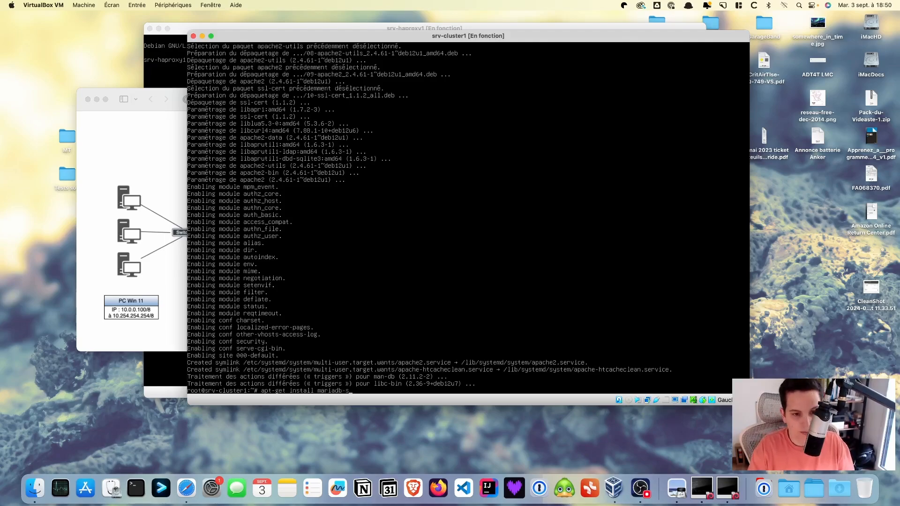
type("erver")
key("Return")
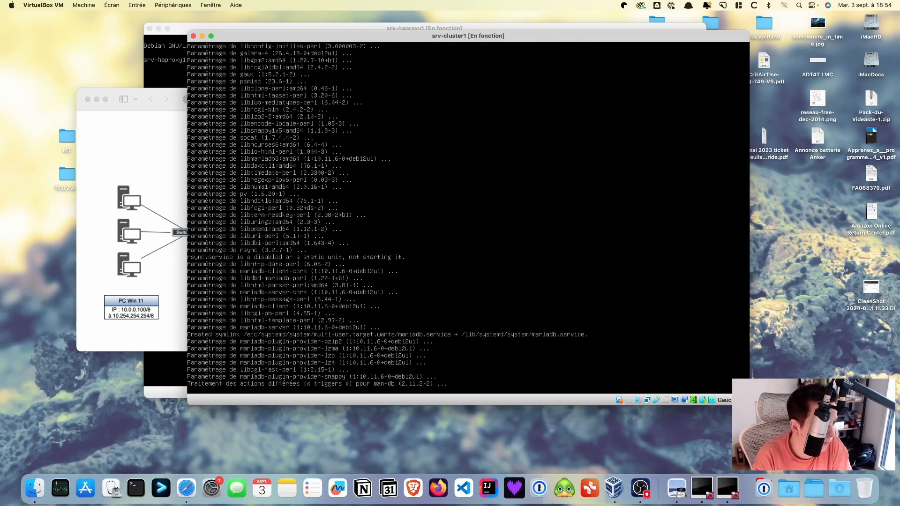
left_click(167, 307)
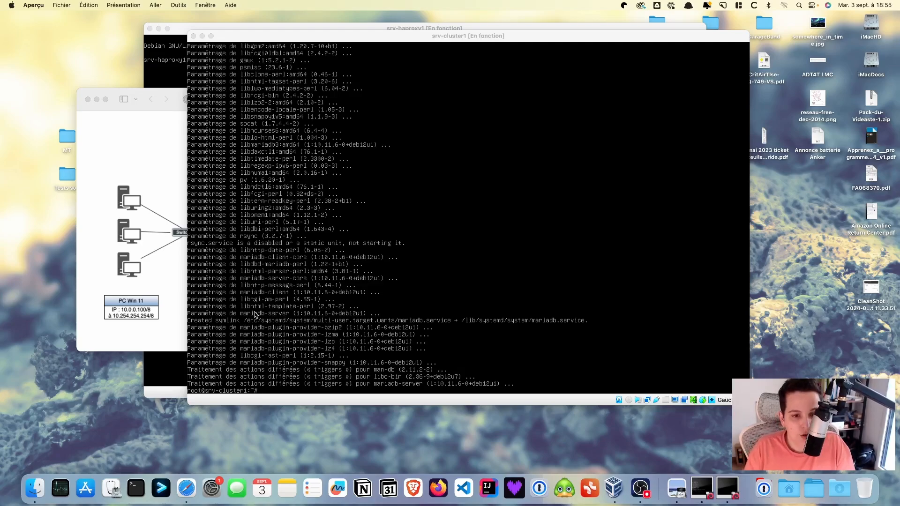
left_click(308, 363)
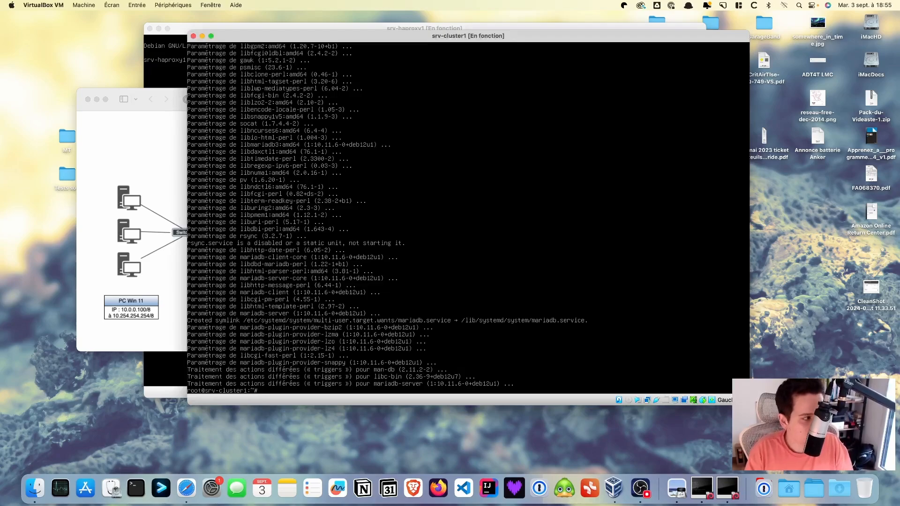
Open /etc/mysql/mariadb.conf.d/50-server.cnf in nano
type("na")
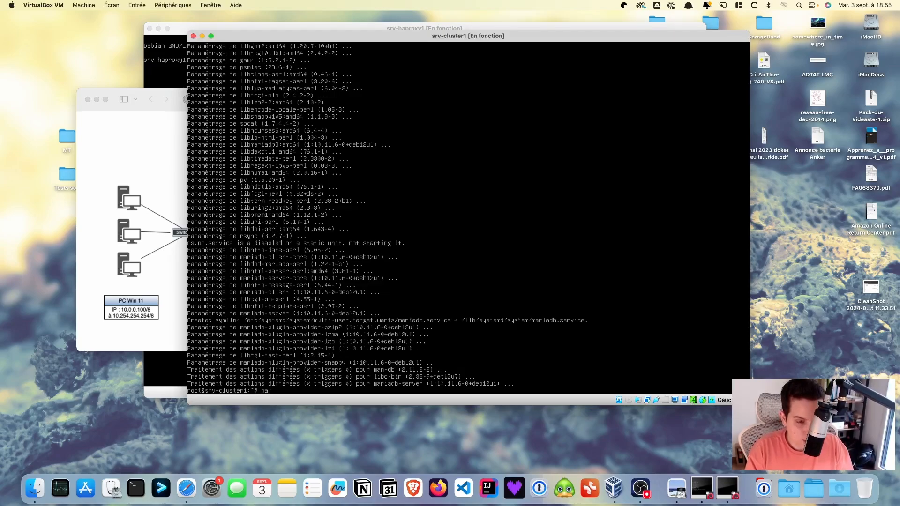
type("no /")
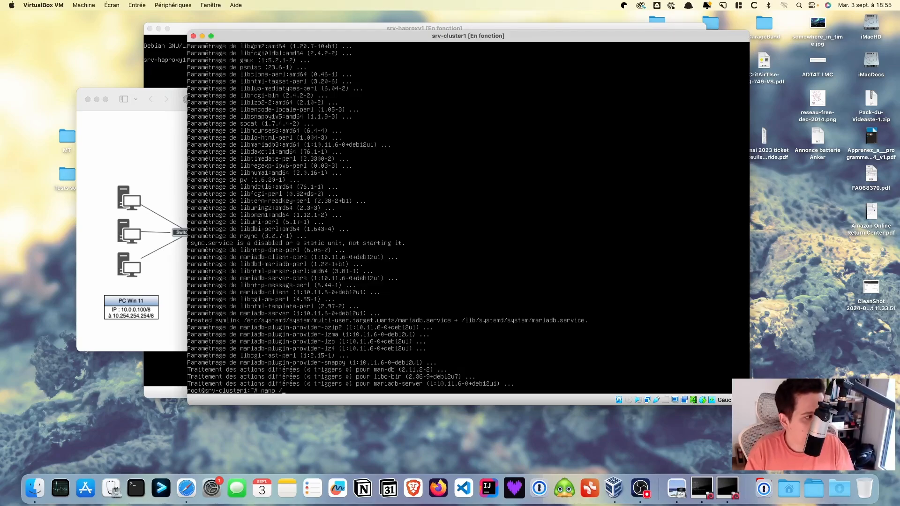
type("etc/")
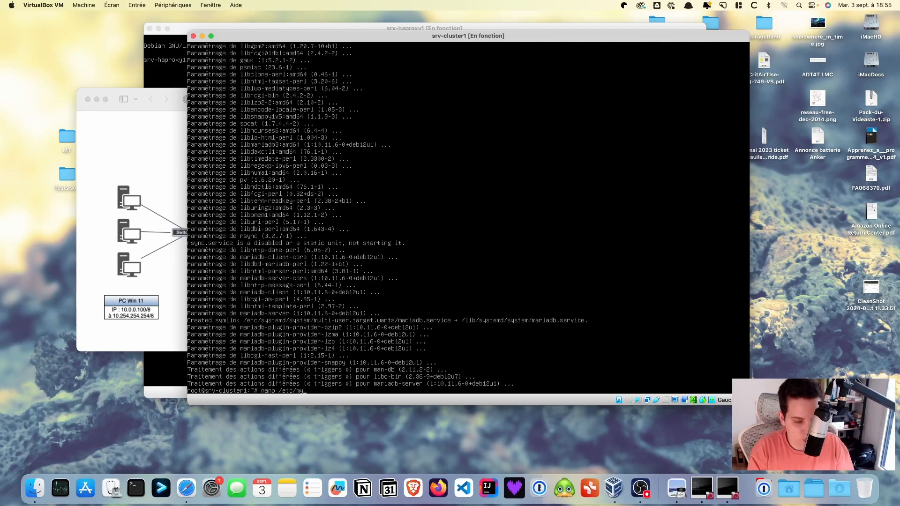
type("my")
key("Tab")
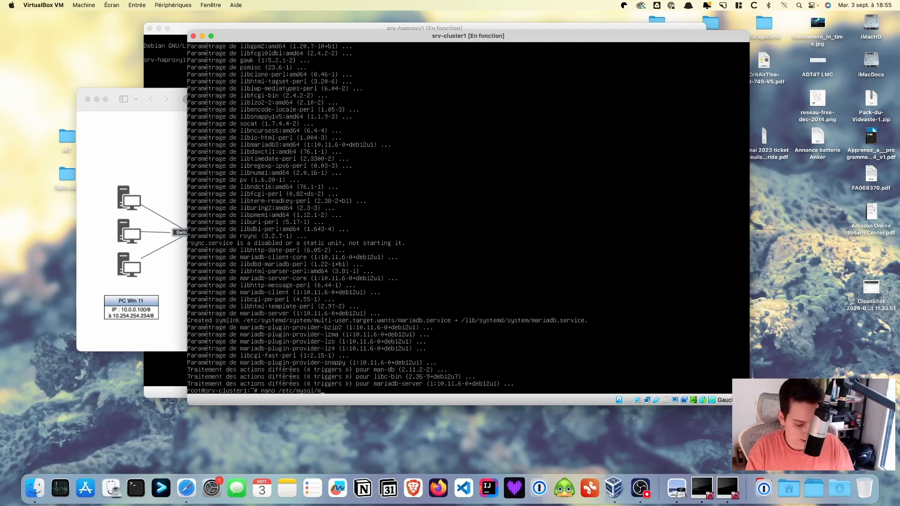
type("mariadb.c")
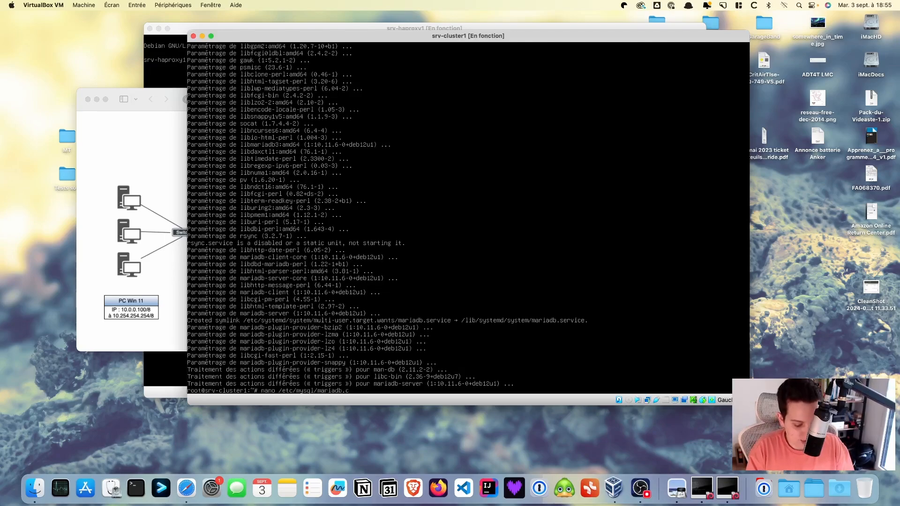
type("o")
key("Tab")
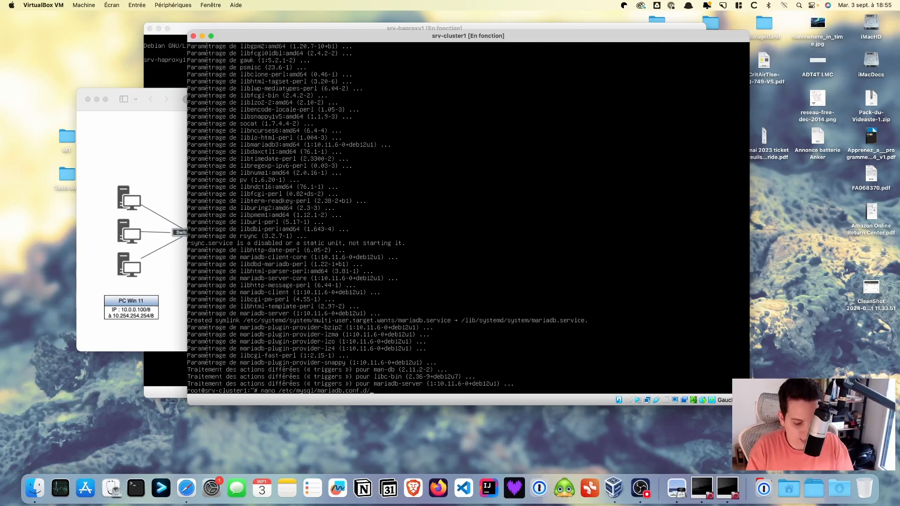
type("50")
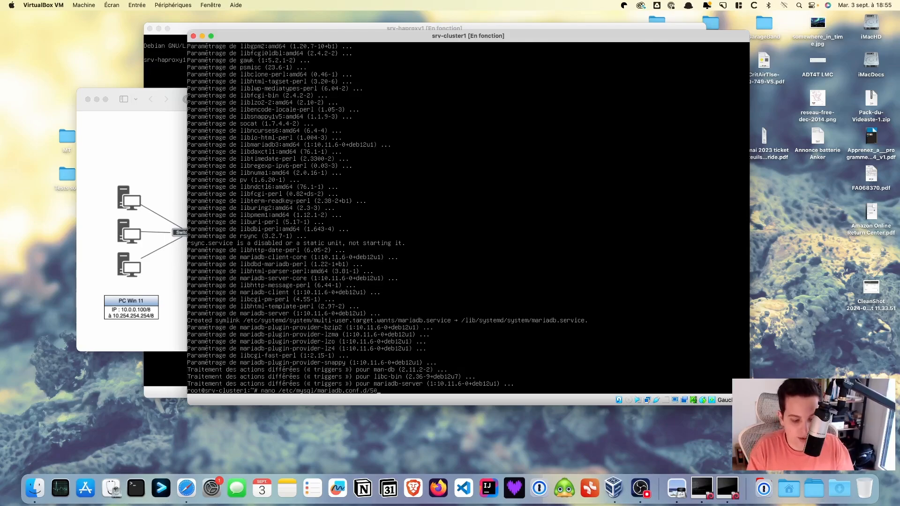
type("-")
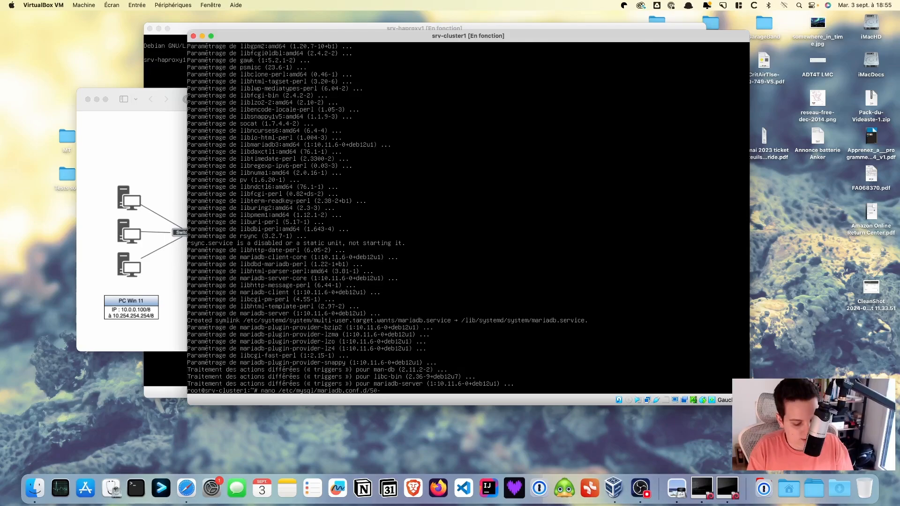
type("server.cnf")
key("Return")
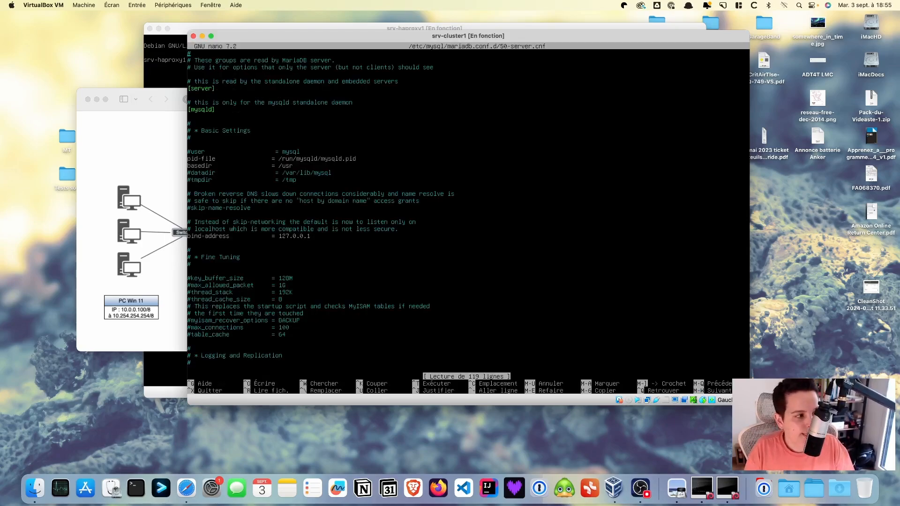
Comment out the bind-address 127.0.0.1 line with # and save the file
key("Down")
key("Down")
key("Down")
key("Down")
key("Down")
key("Down")
key("Down")
key("Down")
key("Down")
key("Down")
key("Down")
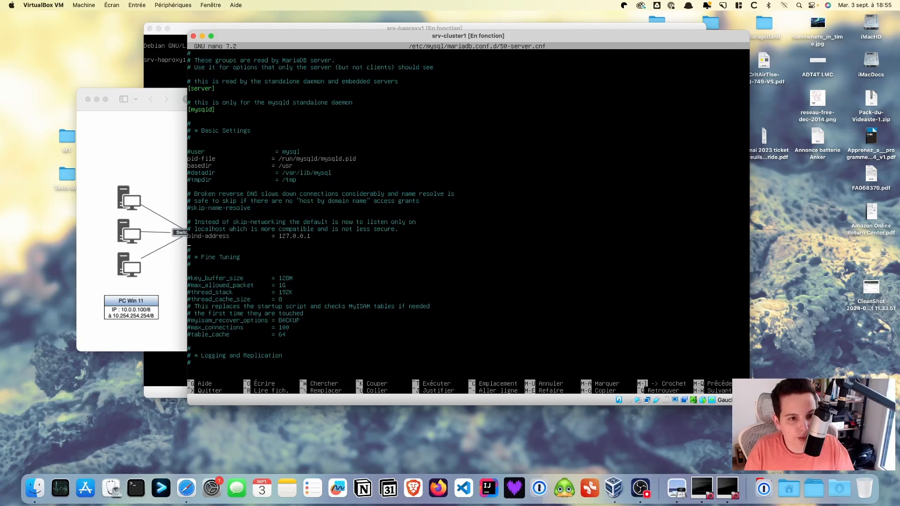
key("shift+Right")
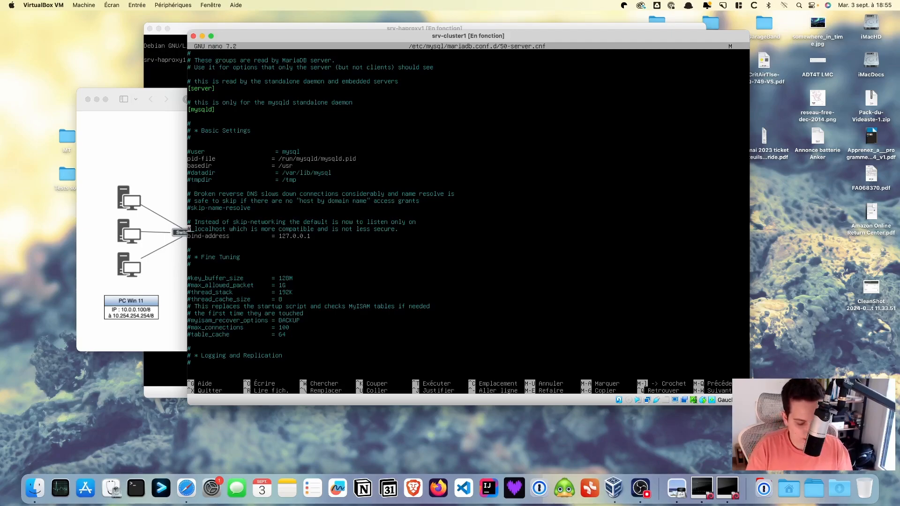
key("Delete")
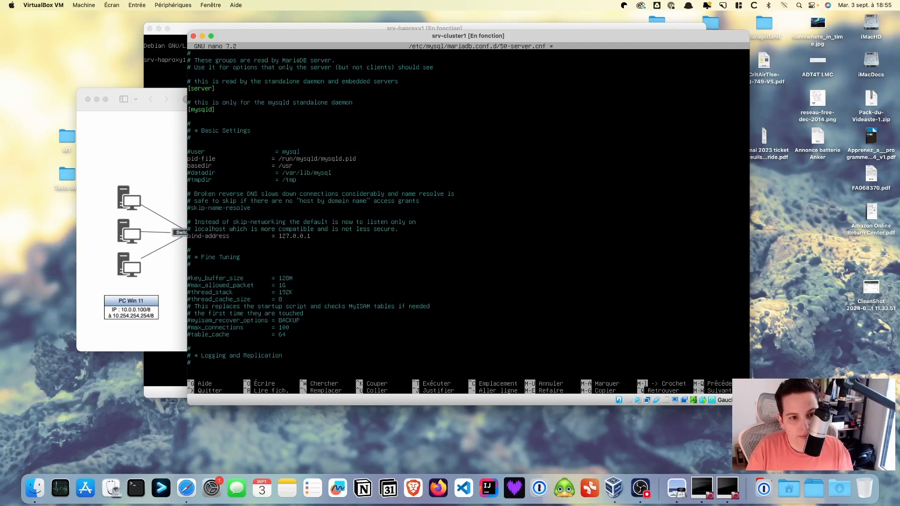
type("#")
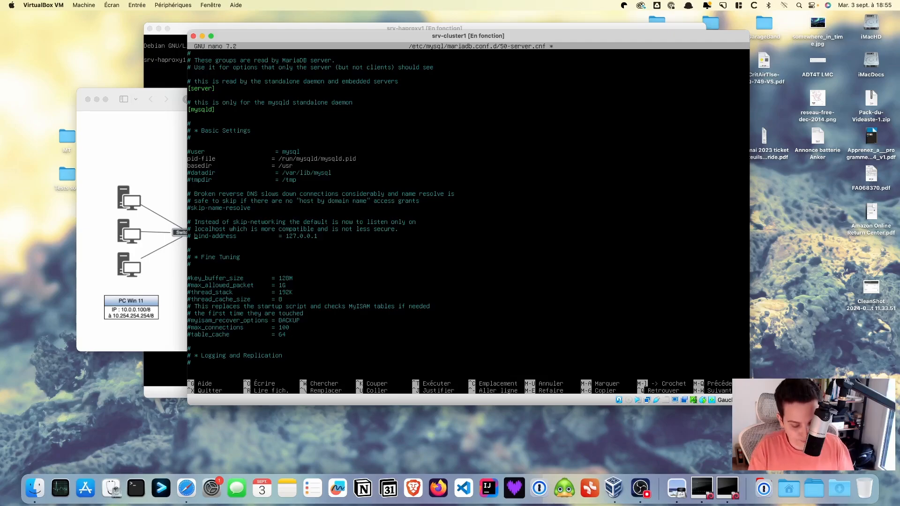
key("ctrl+x")
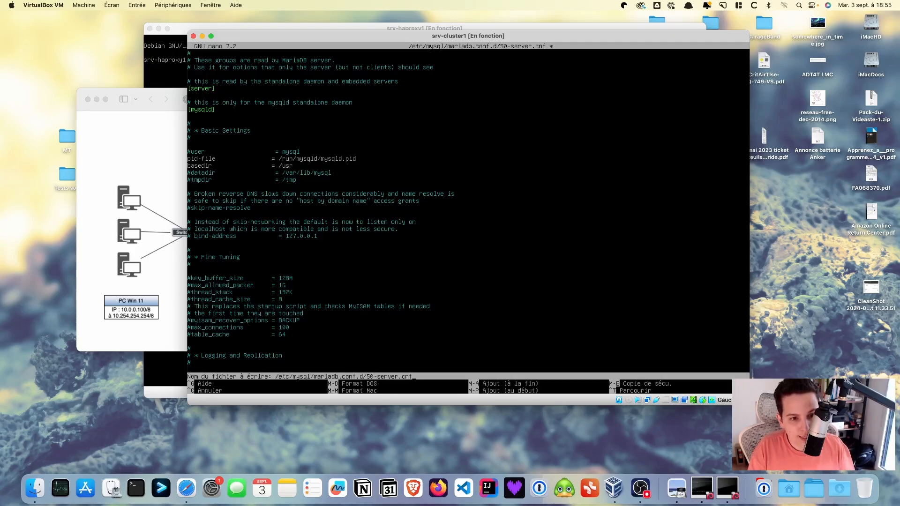
key("y")
key("Return")
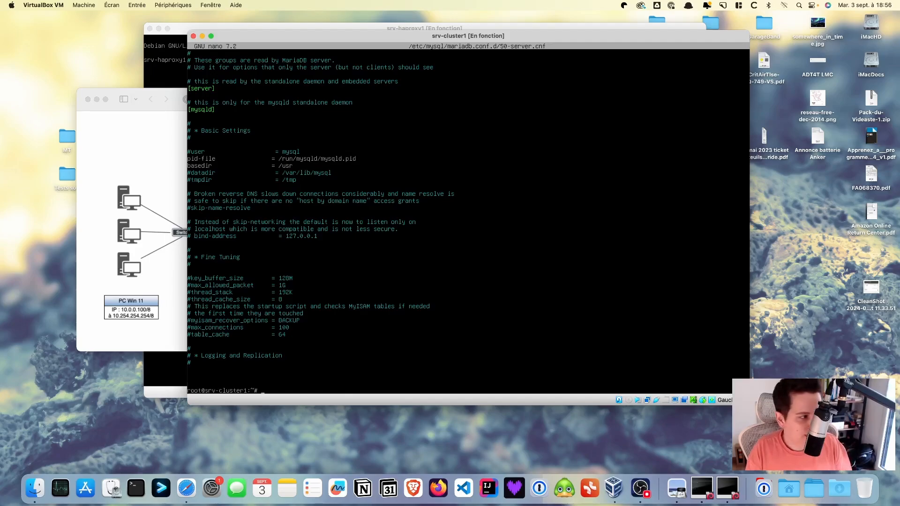
Restart MariaDB with systemctl restart mariadb.service
type("syste")
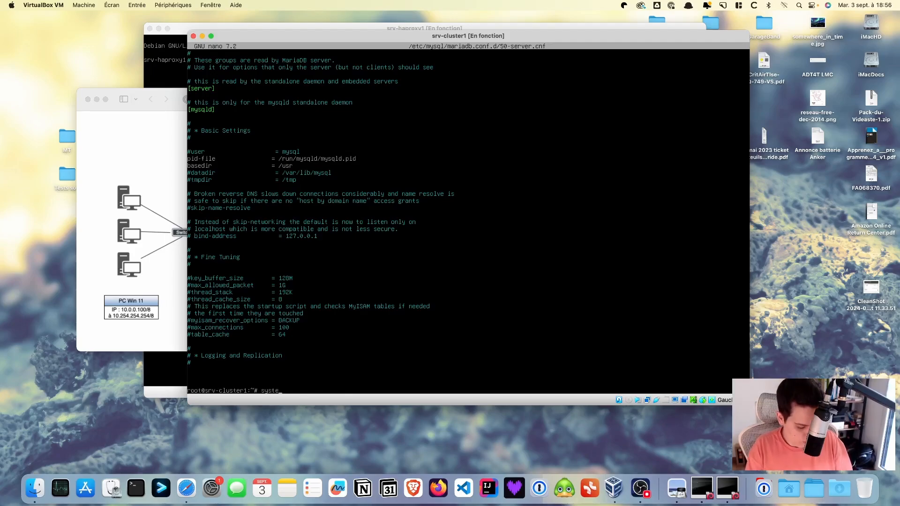
type("m")
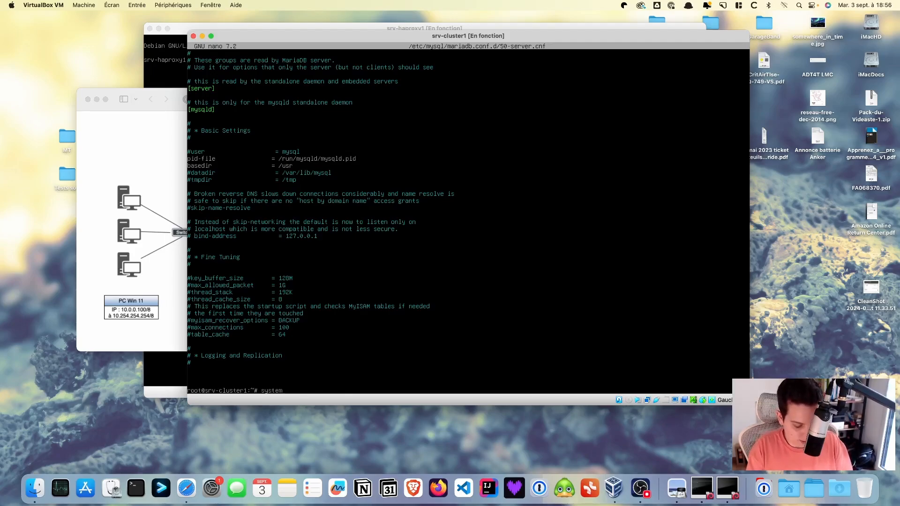
type("ctl")
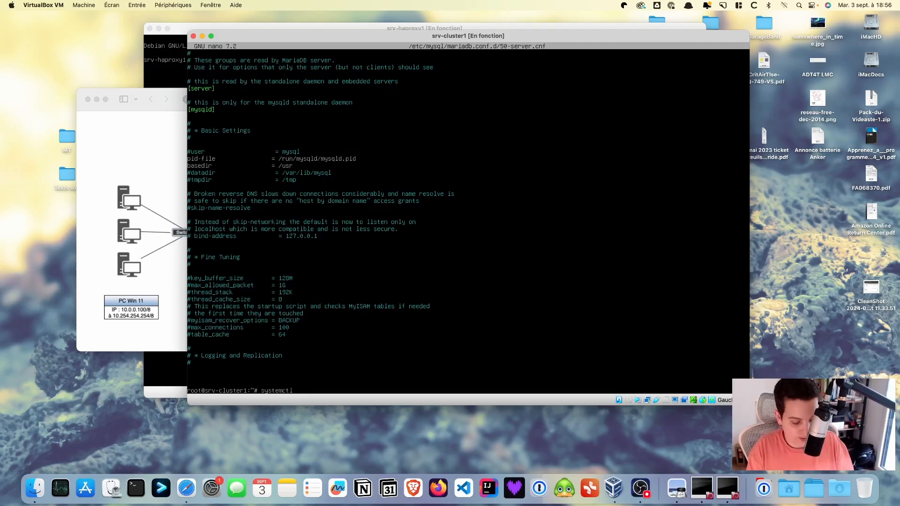
type(" restart ma")
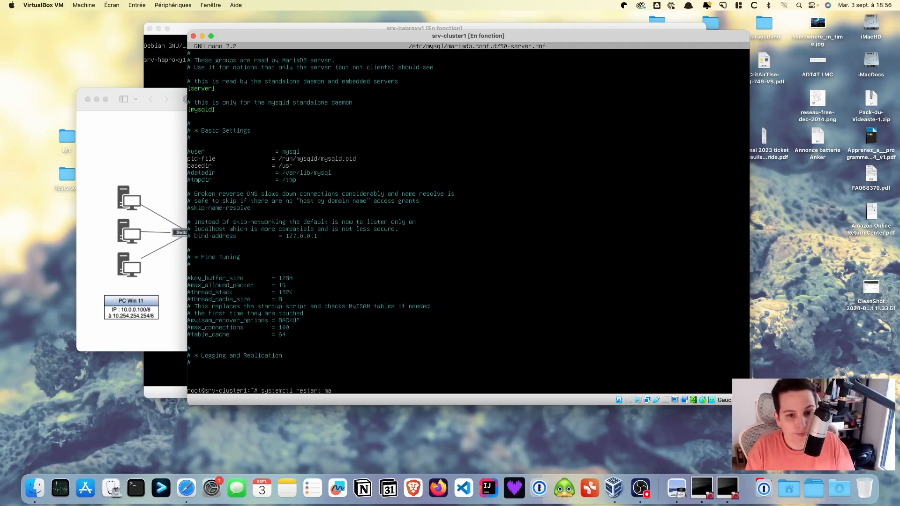
type("rai")
key("BackSpace")
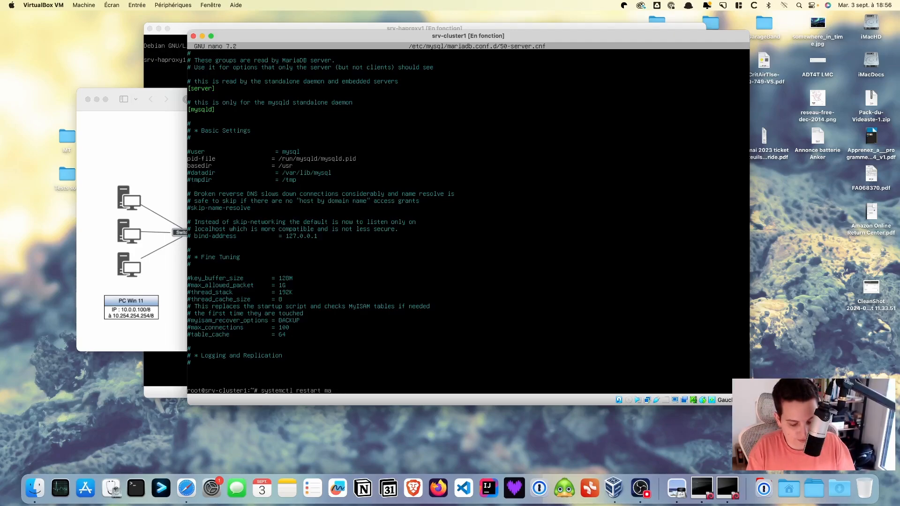
type("iadb.s")
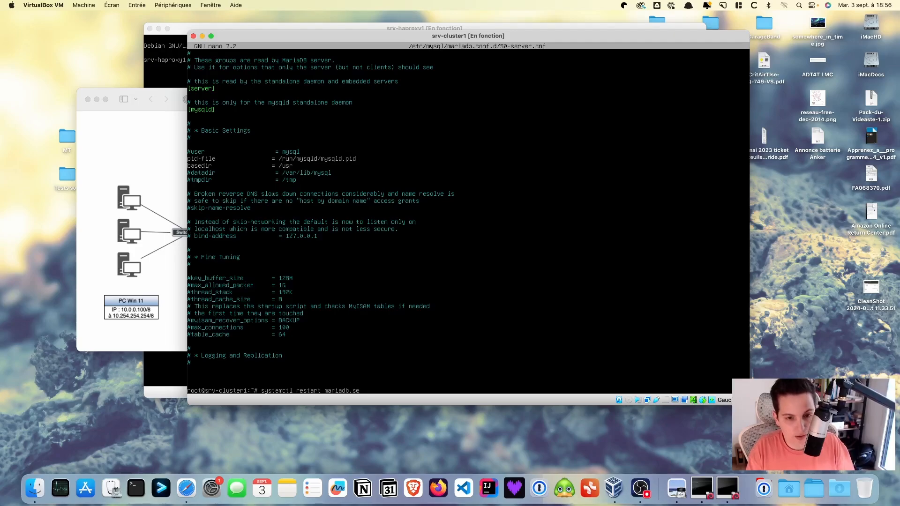
type("e")
key("Tab")
key("Return")
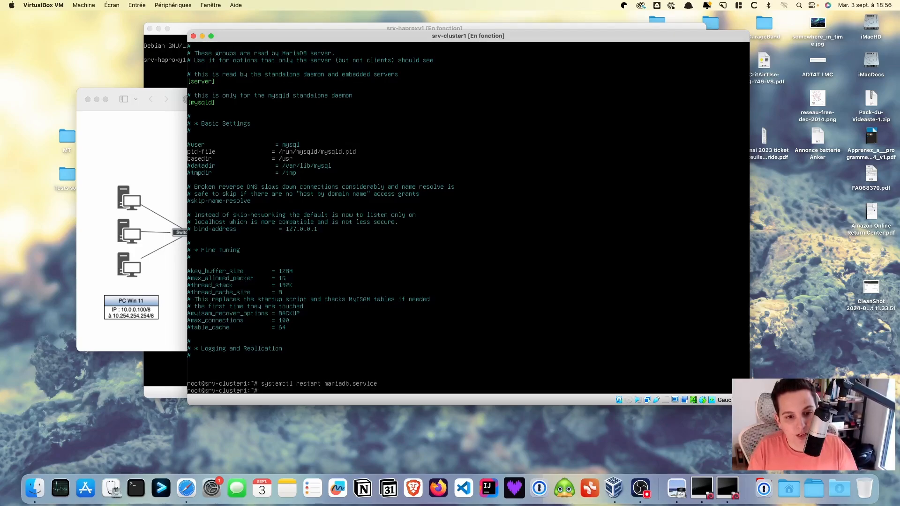
Check systemctl status mariadb.service shows active (running), then close the output
key("Up")
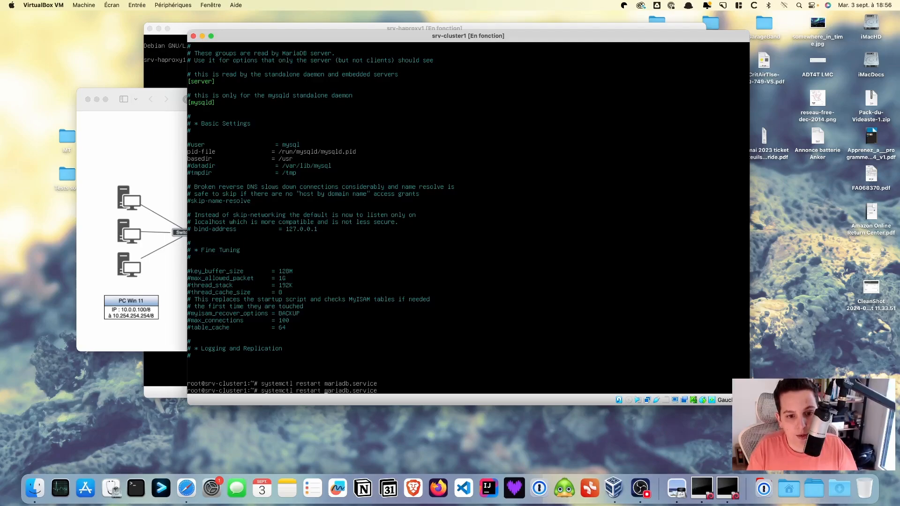
key("Left")
key("Left")
key("Left")
key("Left")
key("Left")
key("Left")
key("Left")
key("Left")
key("Left")
key("Left")
key("Left")
key("Left")
key("Left")
key("Left")
key("Left")
key("Left")
key("BackSpace")
key("BackSpace")
key("BackSpace")
key("BackSpace")
key("BackSpace")
key("BackSpace")
key("BackSpace")
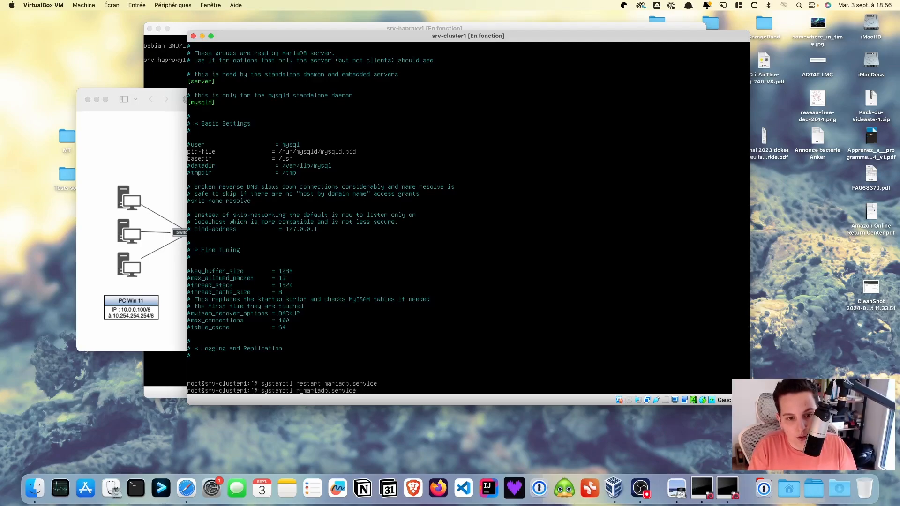
type("status")
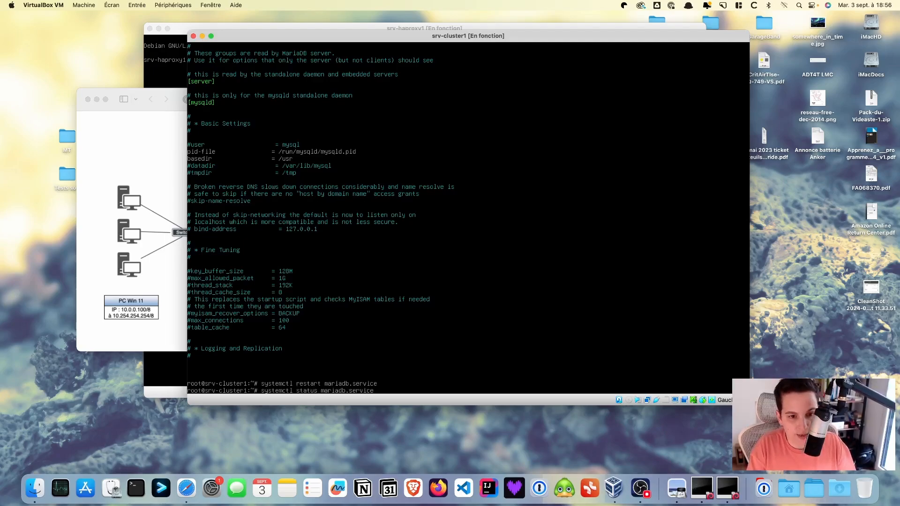
key("Return")
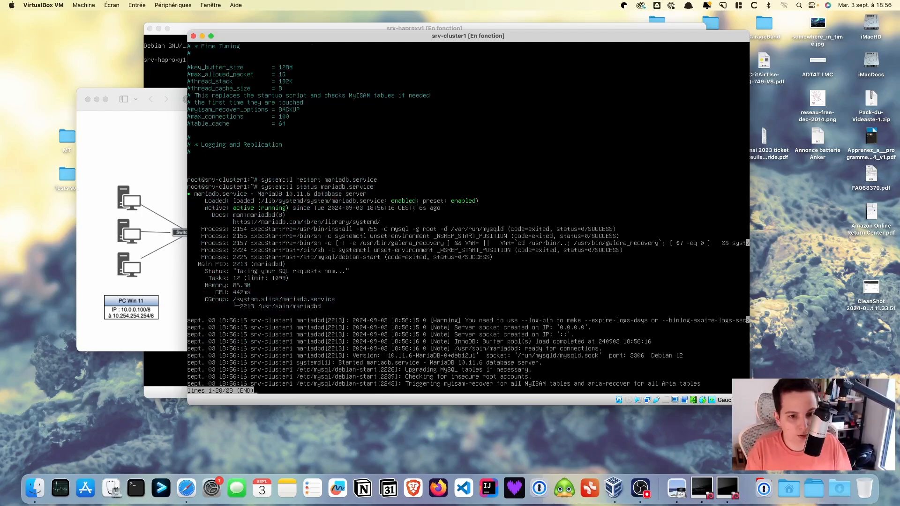
key("q")
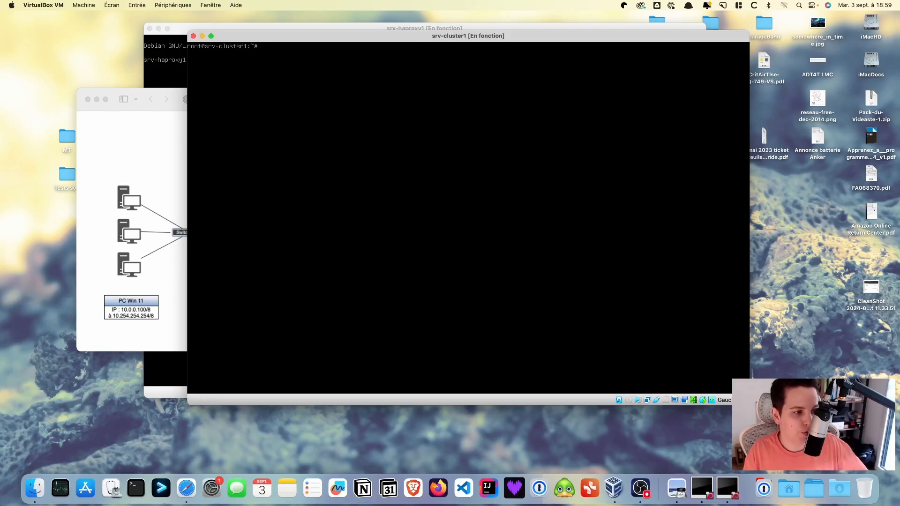
Open /etc/ssh/sshd_config in nano on srv-cluster1
key("super+Tab")
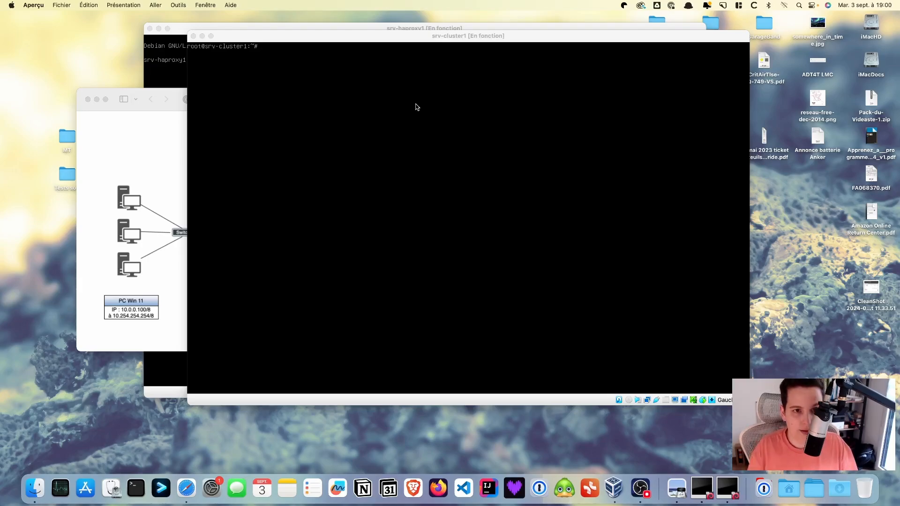
left_click(415, 107)
type("nano")
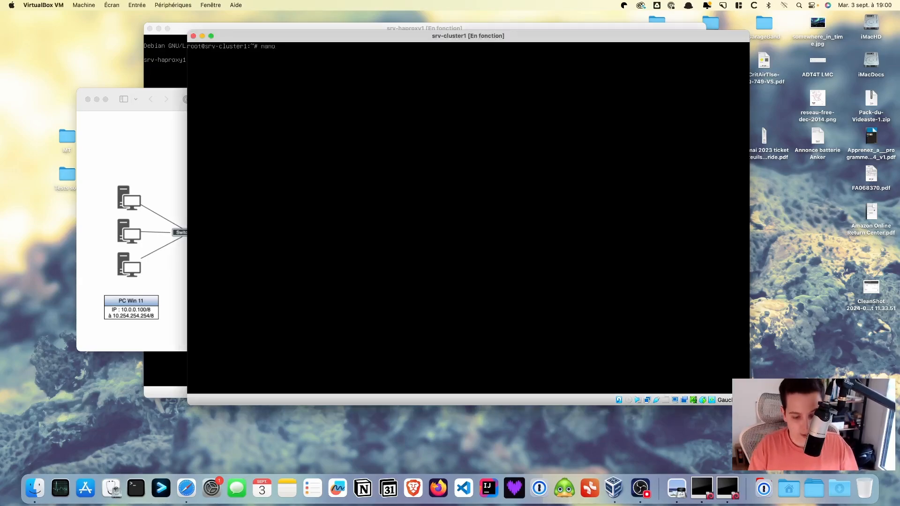
type(" /etc/")
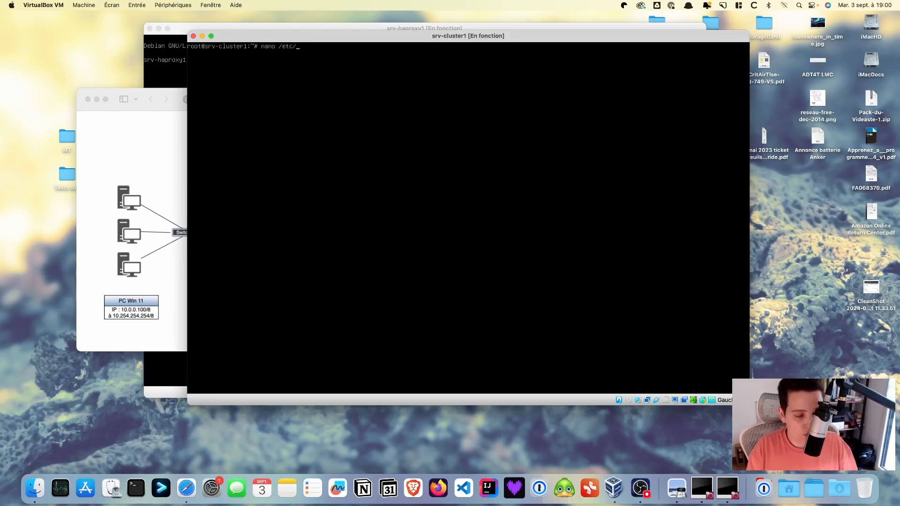
type("ssh/ssh")
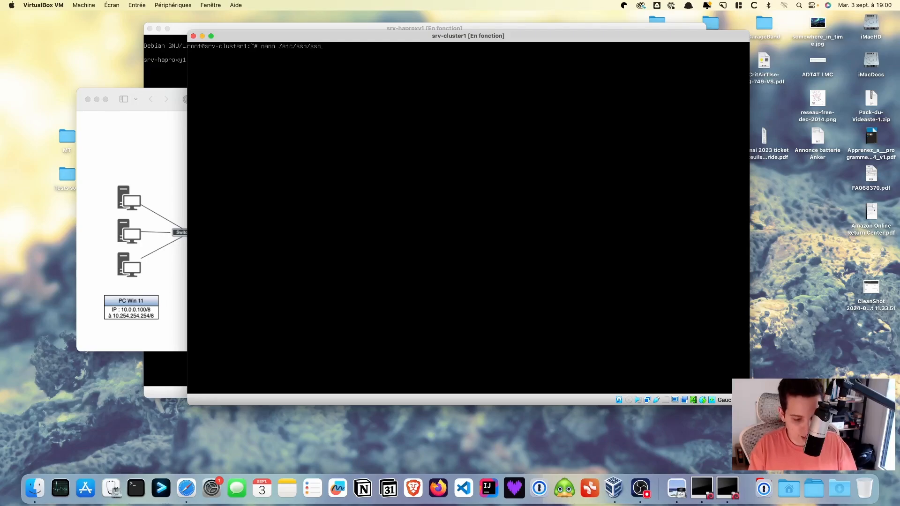
type("d")
key("Tab")
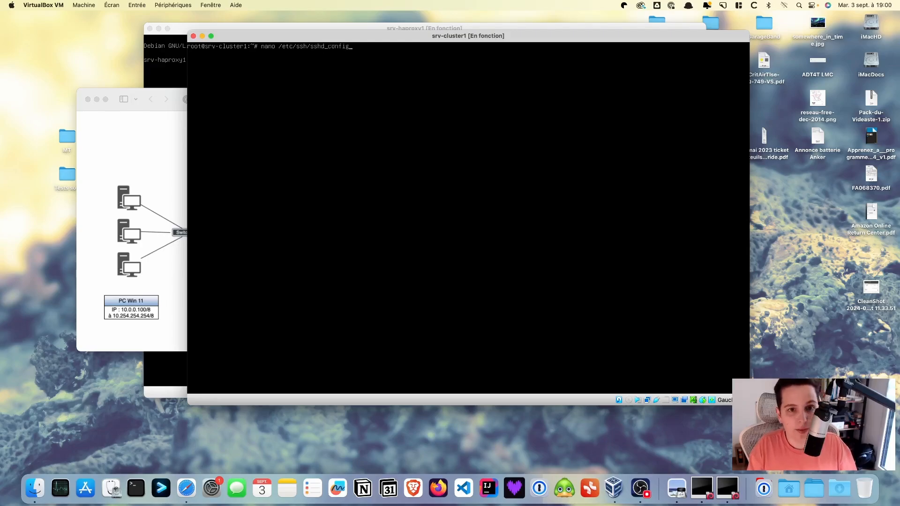
key("Return")
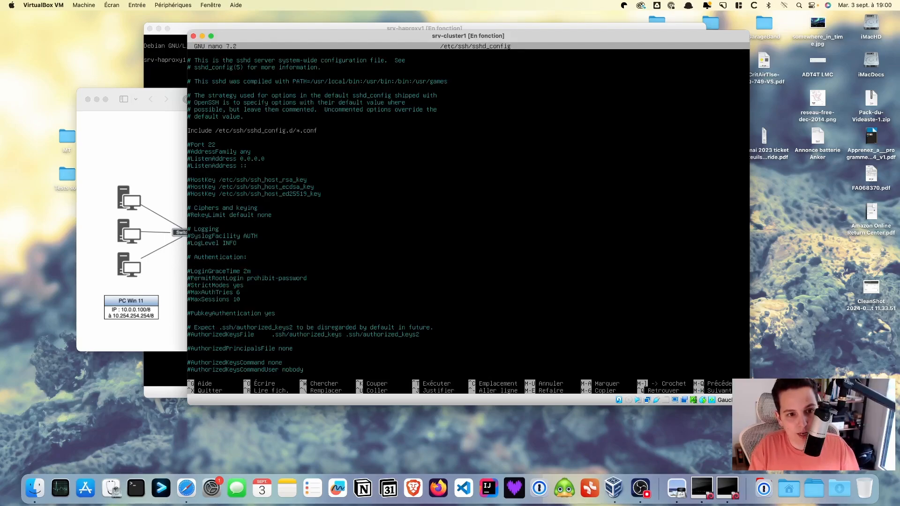
Uncomment PermitRootLogin, set it to yes, and save sshd_config
key("BackSpace")
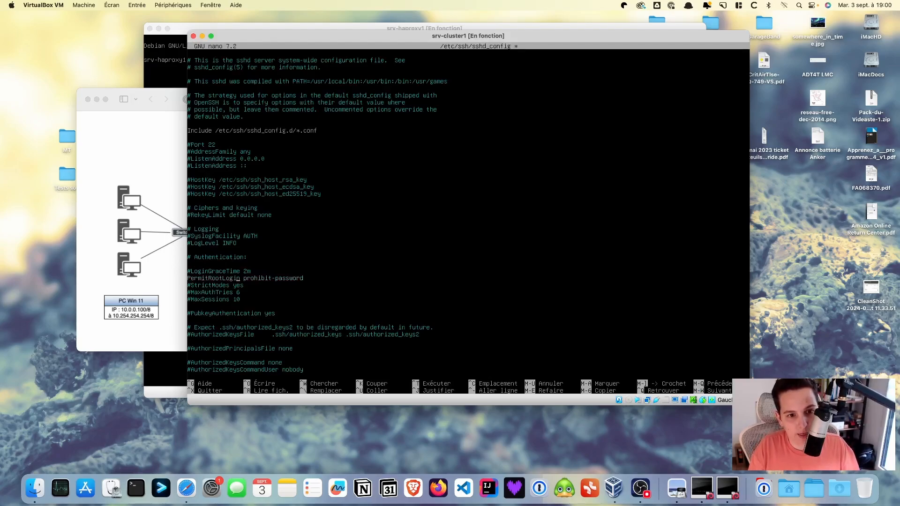
key("BackSpace")
key("BackSpace")
key("BackSpace")
key("BackSpace")
key("BackSpace")
key("BackSpace")
key("BackSpace")
key("BackSpace")
key("BackSpace")
key("BackSpace")
key("BackSpace")
key("BackSpace")
key("BackSpace")
key("BackSpace")
key("BackSpace")
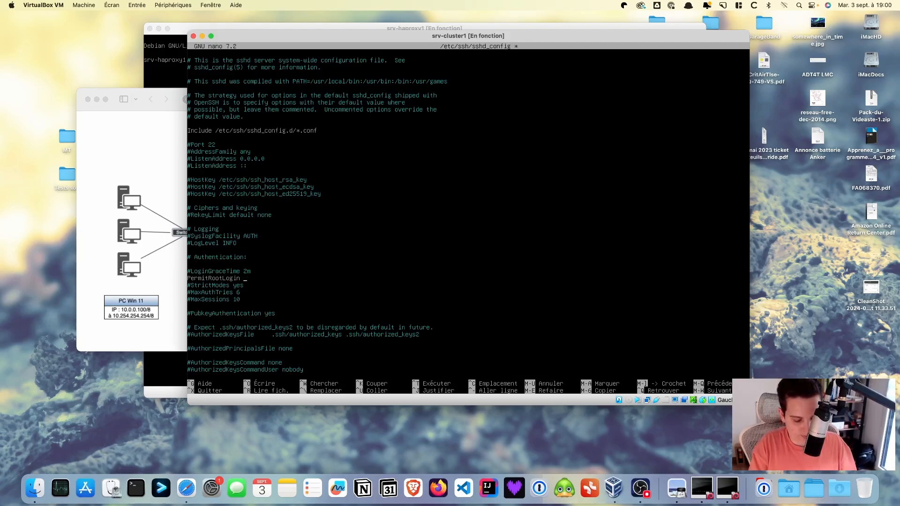
type("yes")
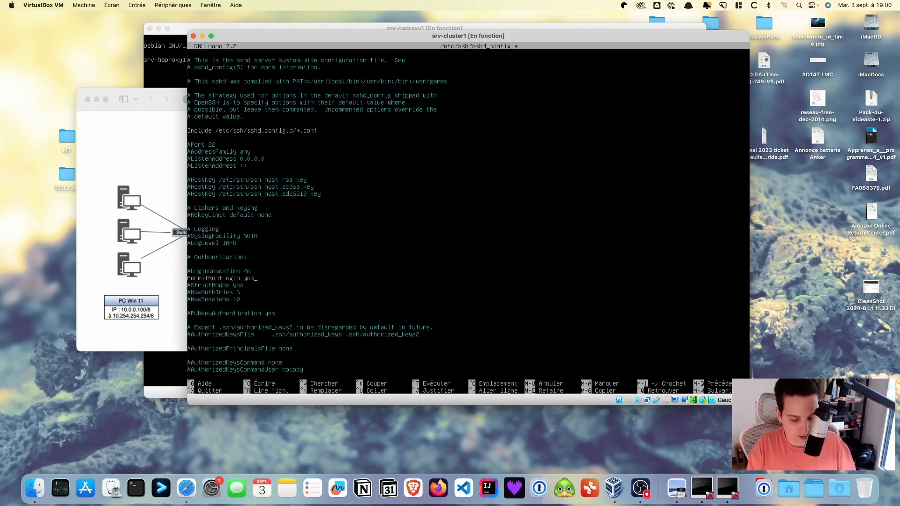
key("ctrl+o")
key("Return")
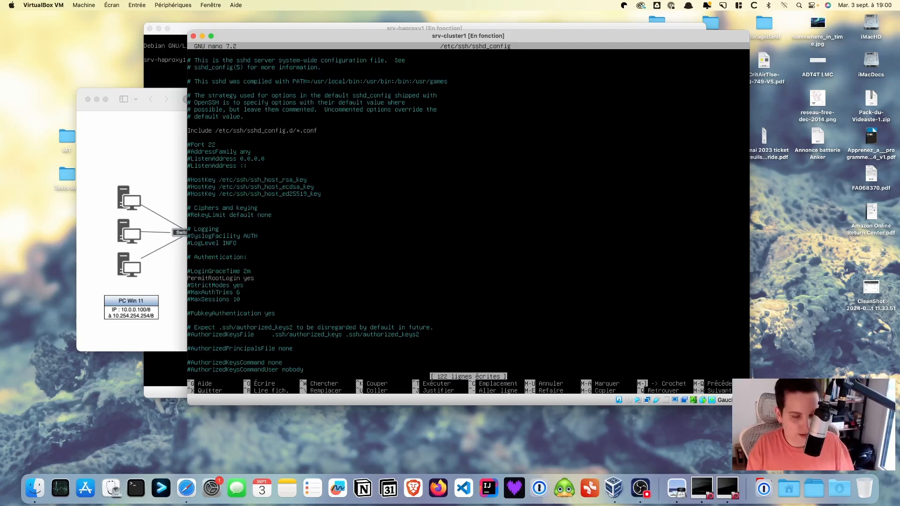
key("ctrl+x")
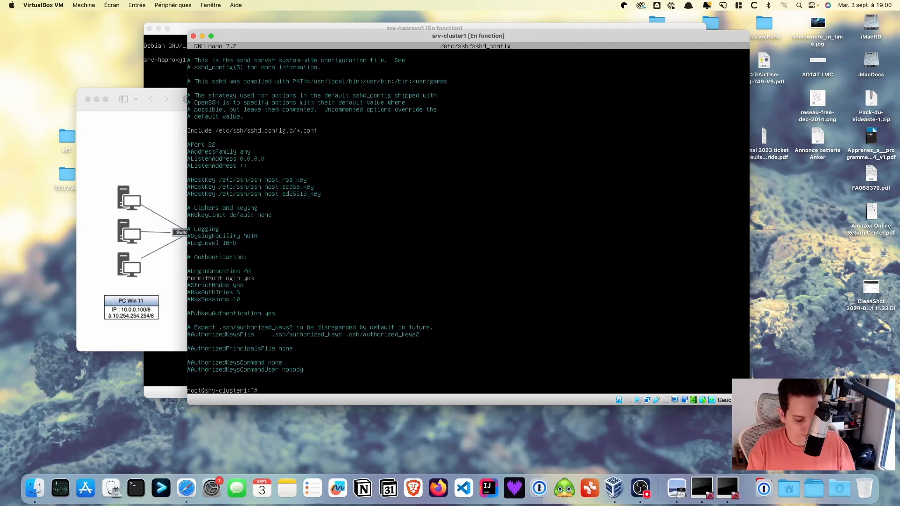
Restart the SSH service with systemctl restart sshd
type("systemct")
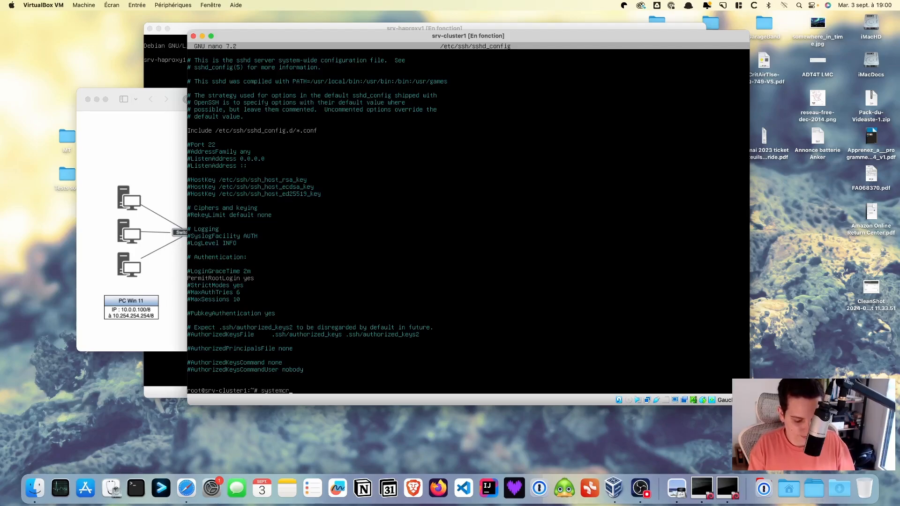
type("l")
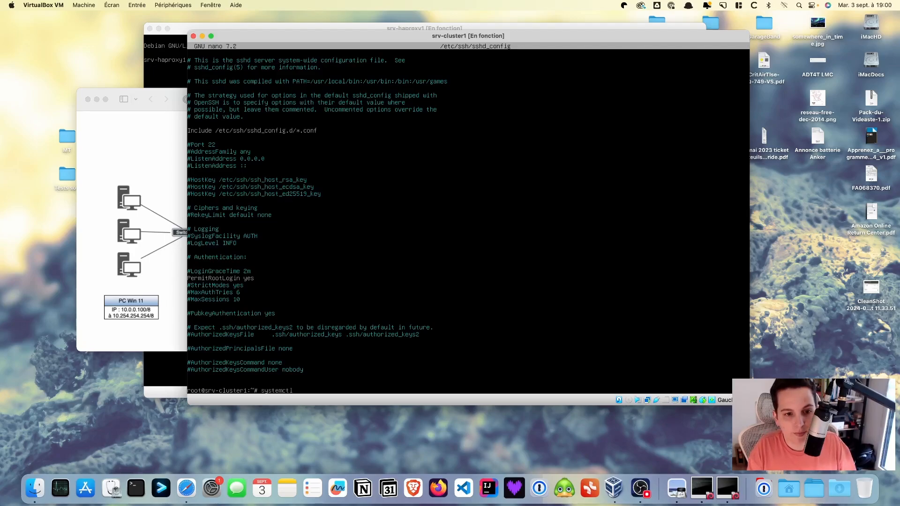
type(" restart")
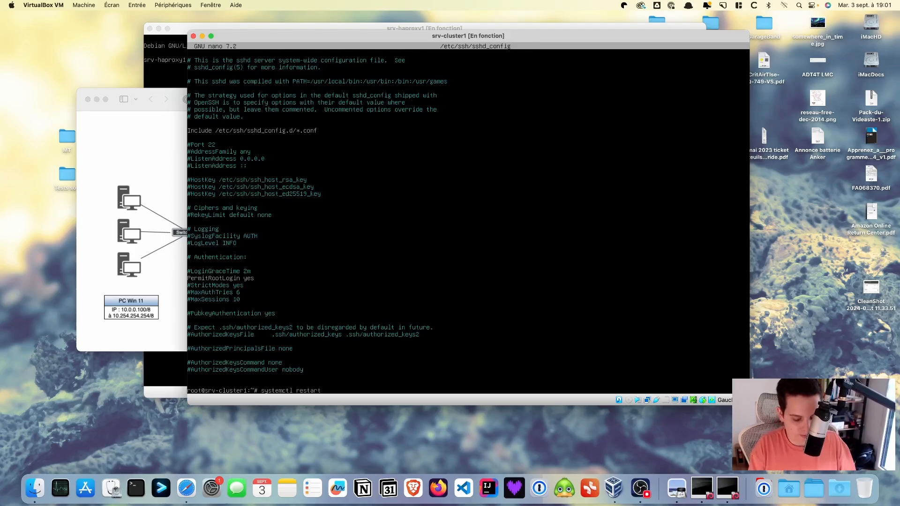
type(" ssh")
key("Tab")
key("Tab")
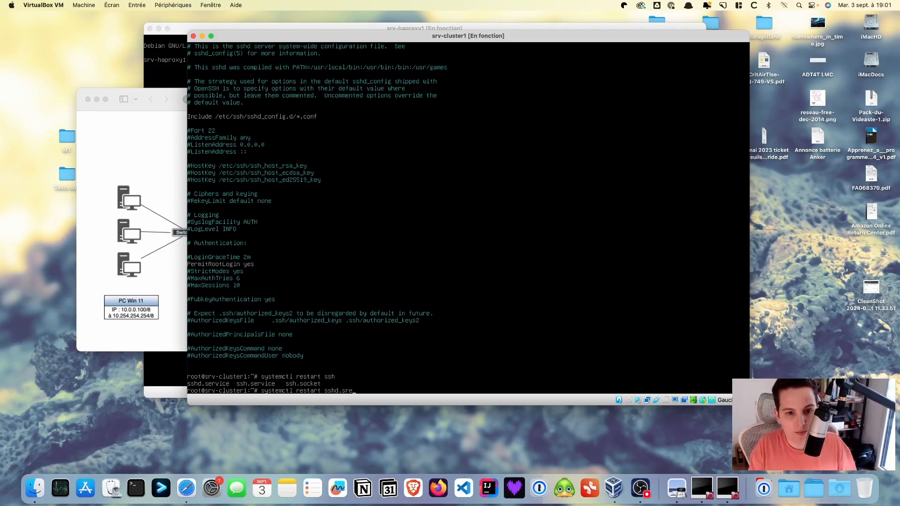
key("BackSpace")
type("e")
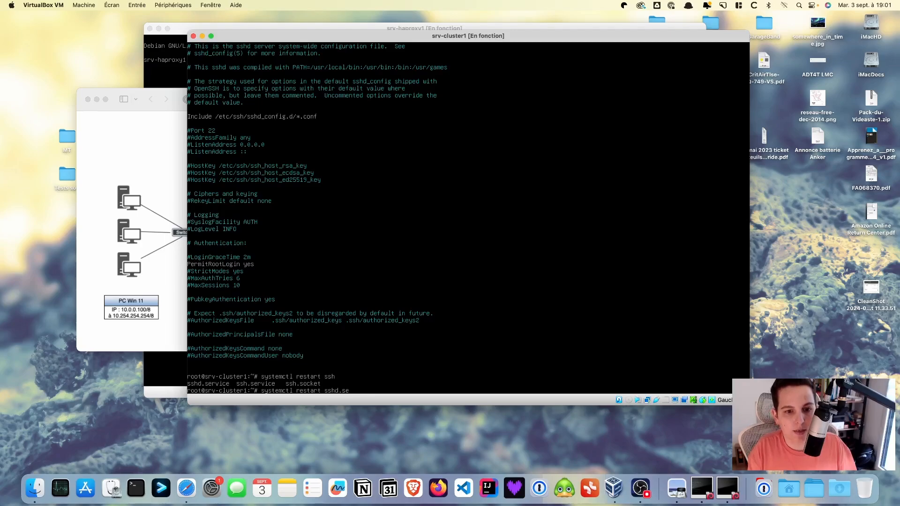
key("BackSpace")
key("BackSpace")
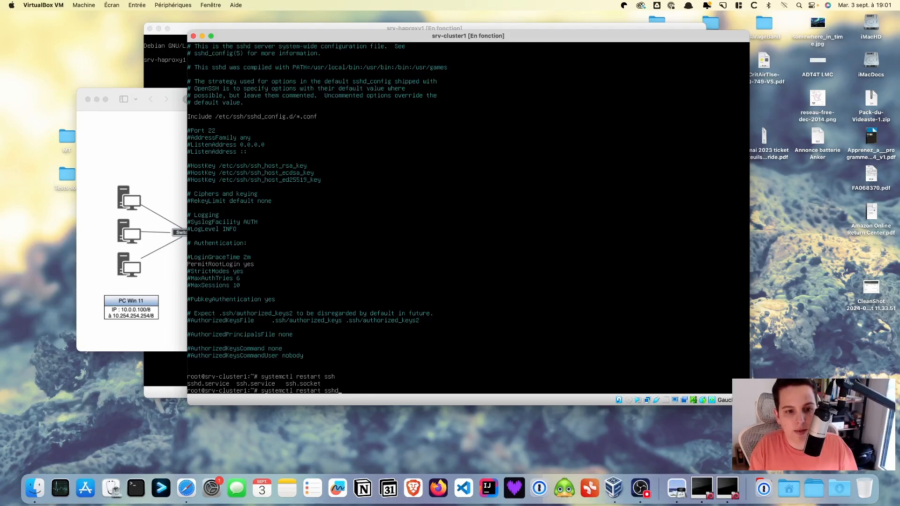
key("Return")
Run systemctl status sshd to confirm it is active (running) on port 22
key("Up")
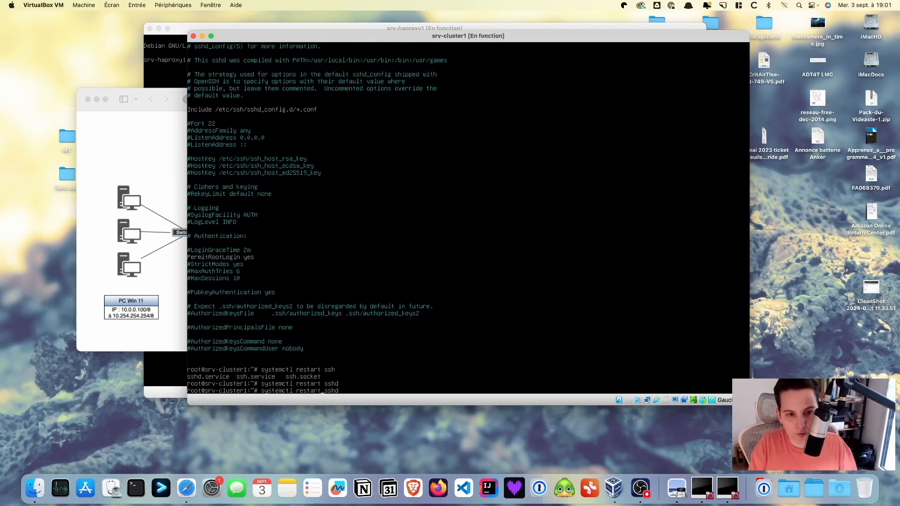
key("BackSpace")
key("BackSpace")
key("BackSpace")
key("BackSpace")
key("BackSpace")
key("BackSpace")
key("BackSpace")
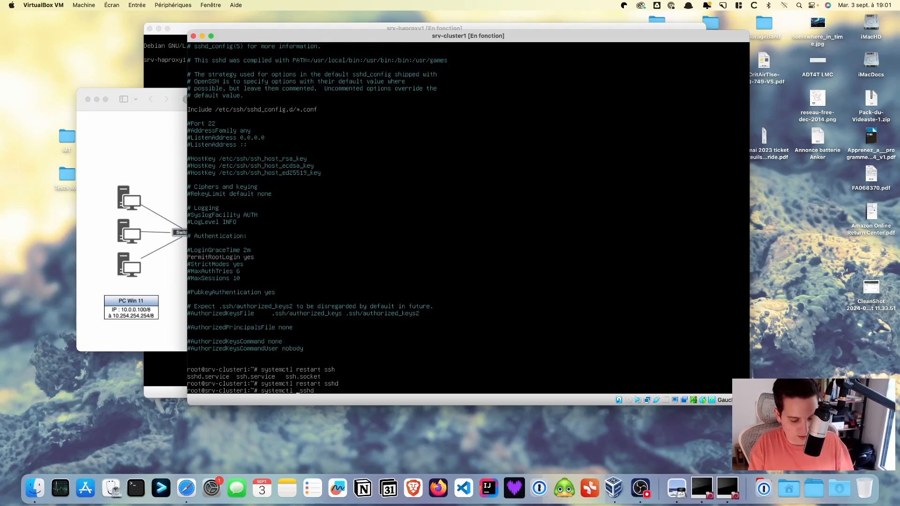
type("status")
key("Return")
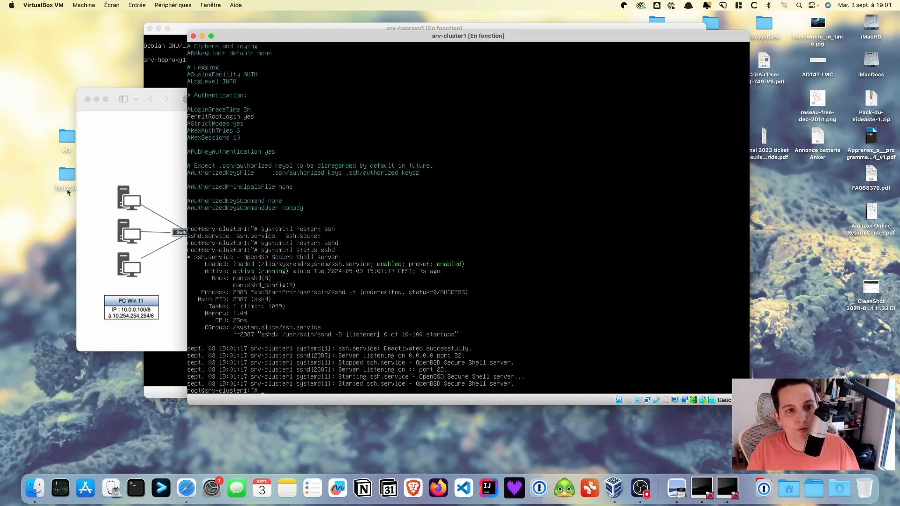
Look up srv-cluster1's IP 10.0.0.11/8 on the Safari diagram, then reopen the VM's network options
left_click(157, 132)
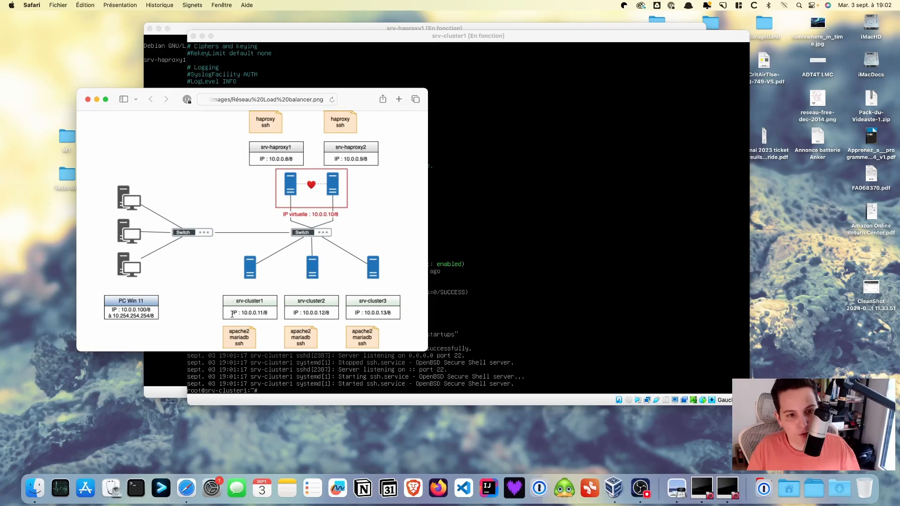
left_click_drag(233, 312, 274, 312)
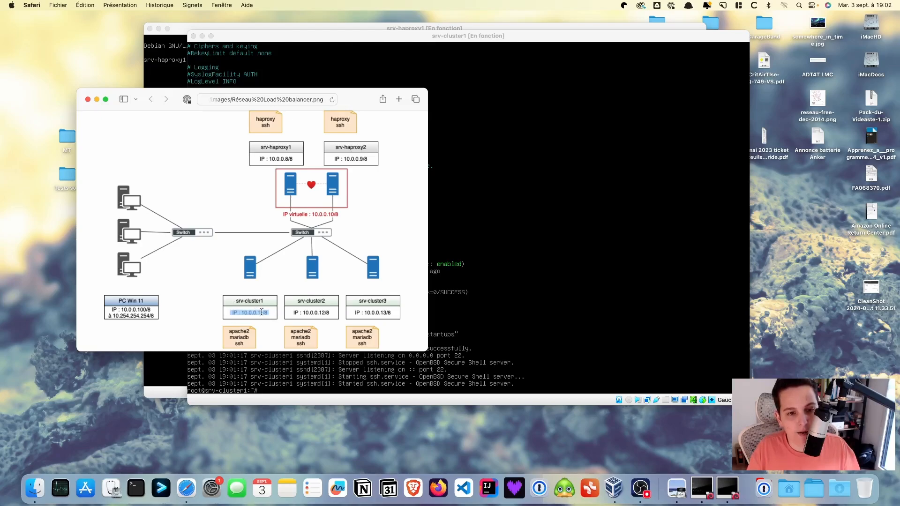
left_click(260, 309)
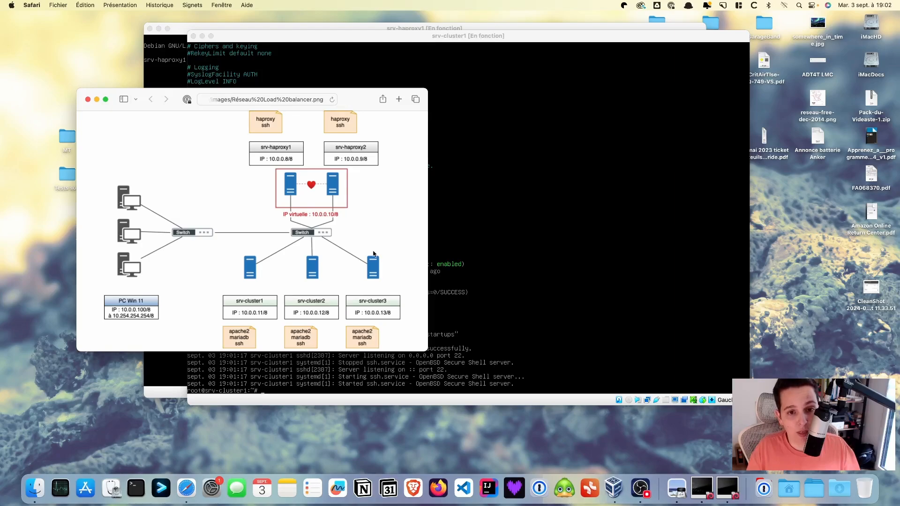
left_click(647, 400)
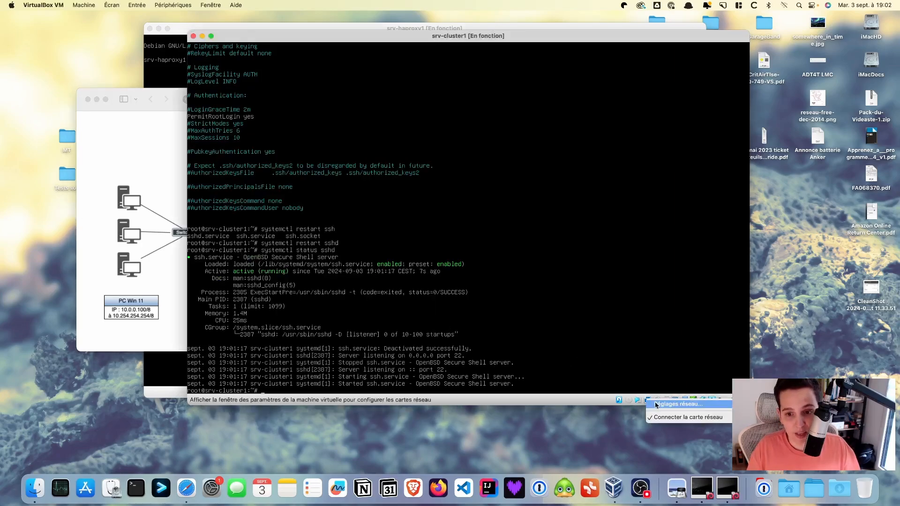
Set srv-cluster1's network adapter to Réseau interne, save it, and shift the VM window right
left_click(655, 404)
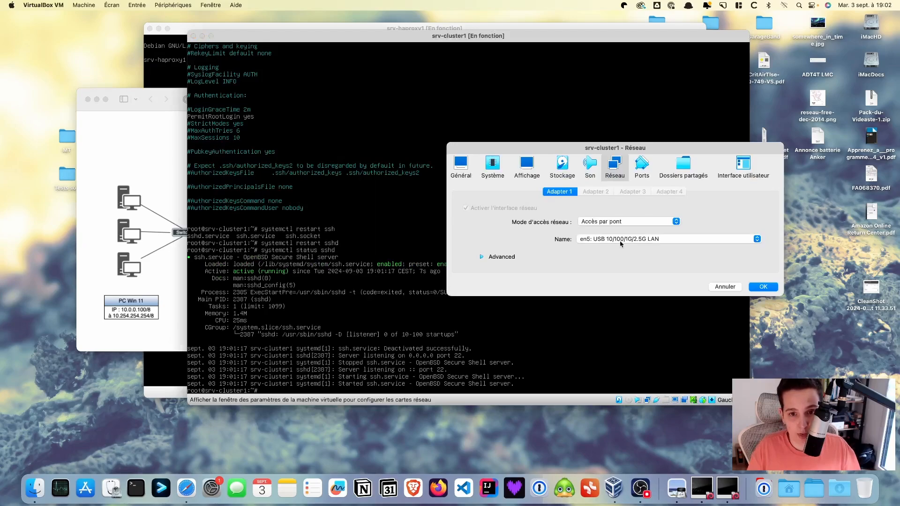
left_click(617, 221)
left_click(617, 228)
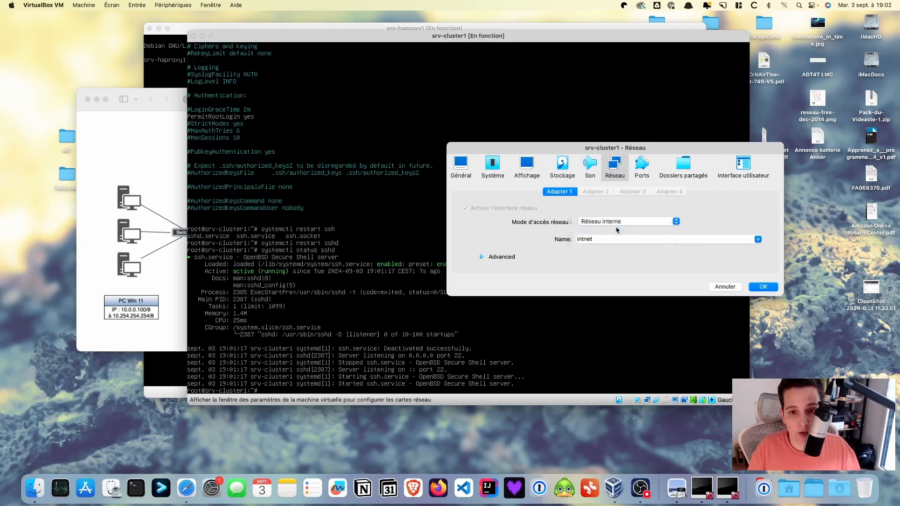
left_click(766, 287)
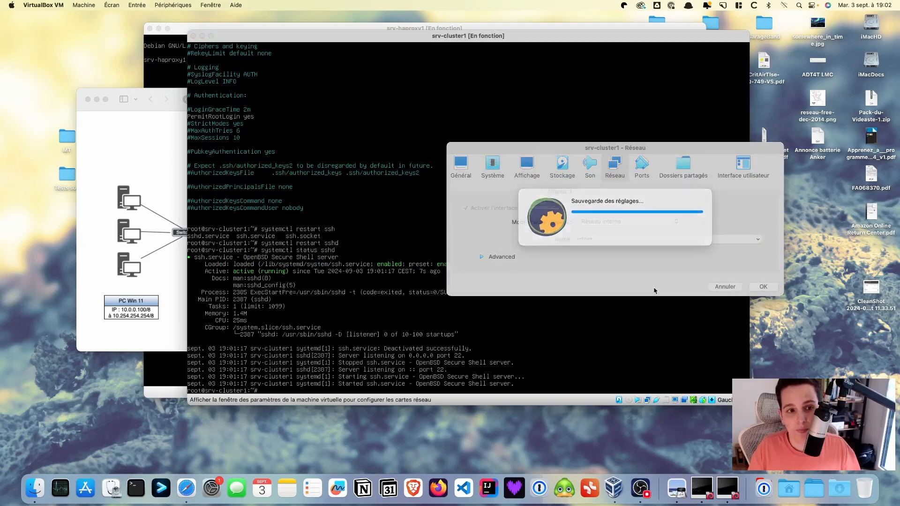
left_click_drag(322, 40, 429, 32)
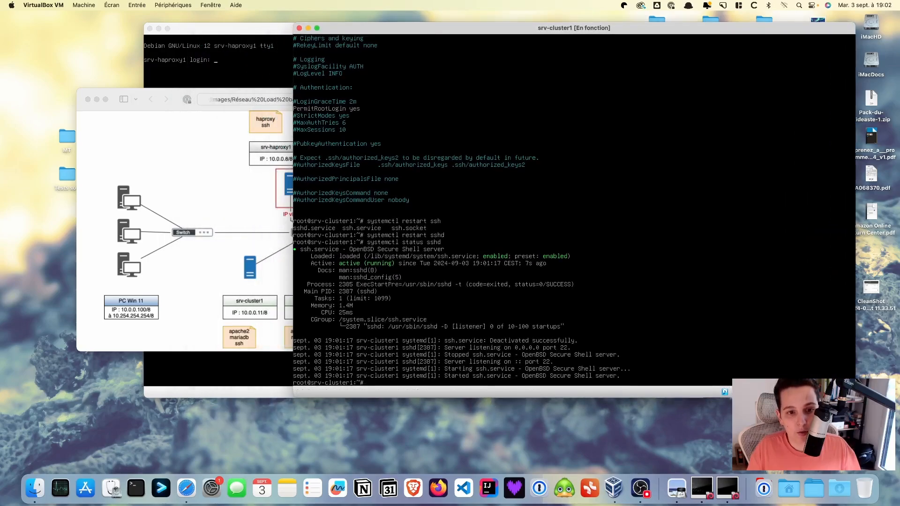
type("nano")
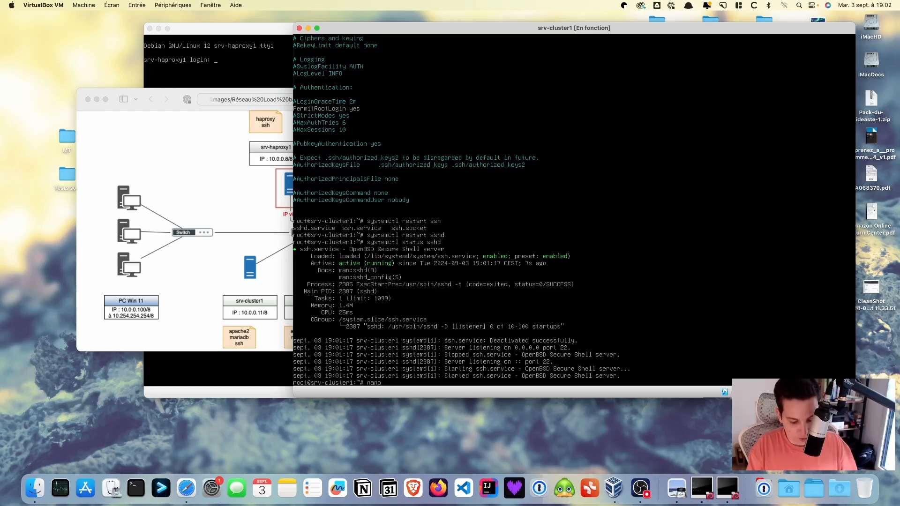
Open /etc/network/interfaces in nano and change enp0s3 from dhcp to static
type("/")
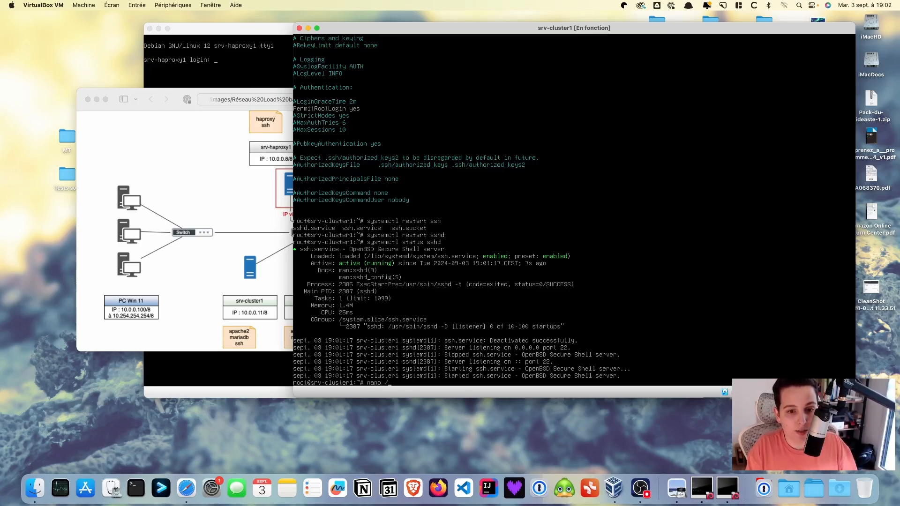
type("etc/")
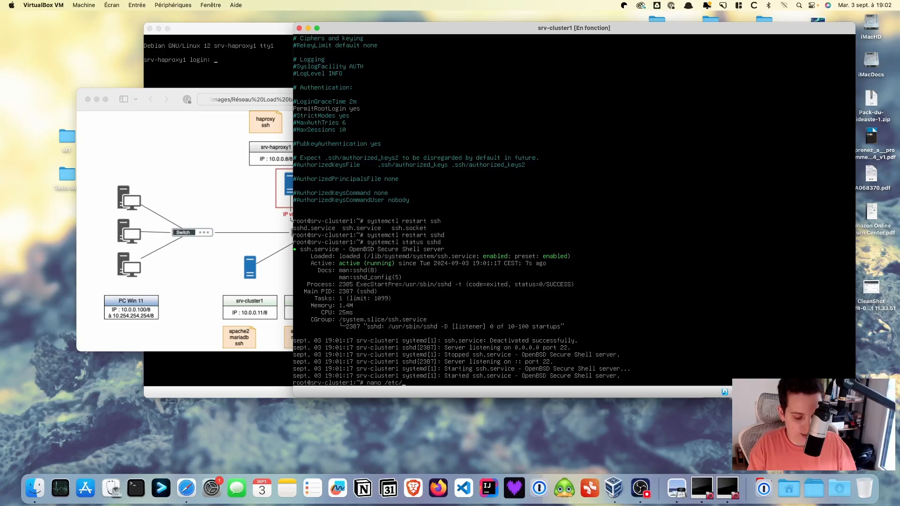
type("network")
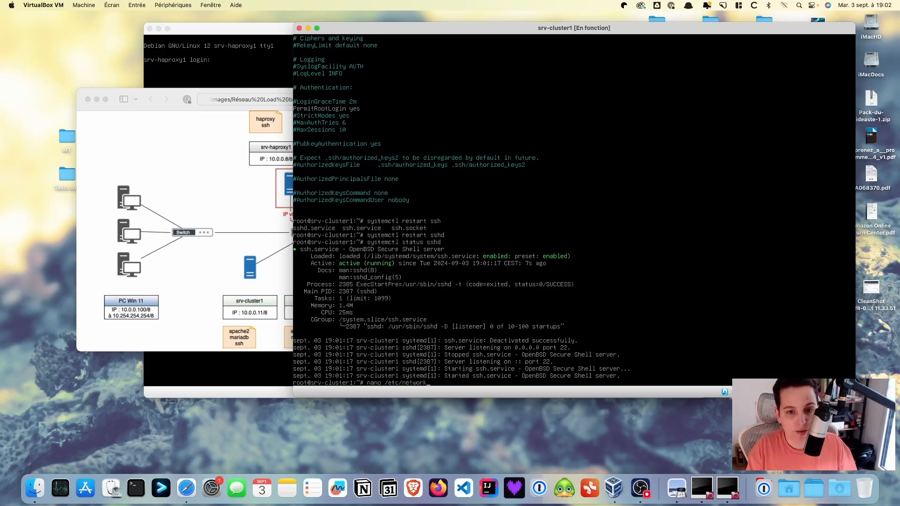
type("/interfaces")
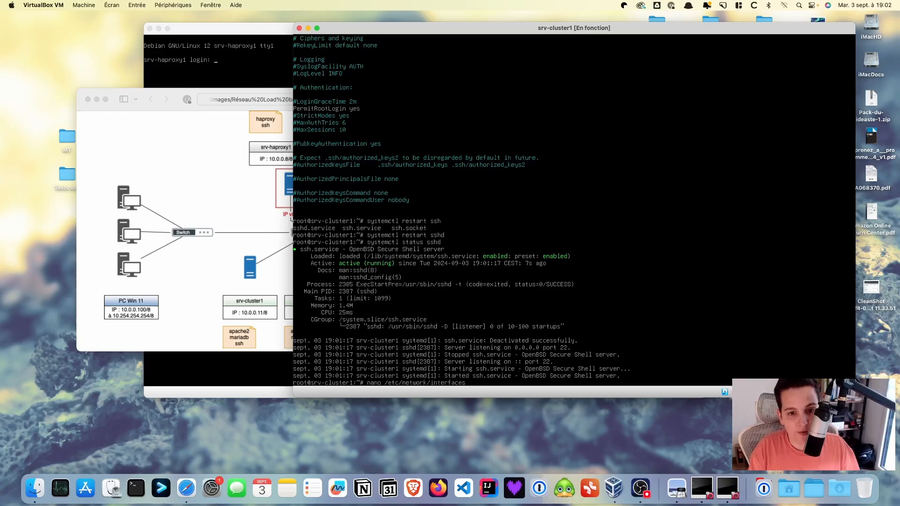
key("Return")
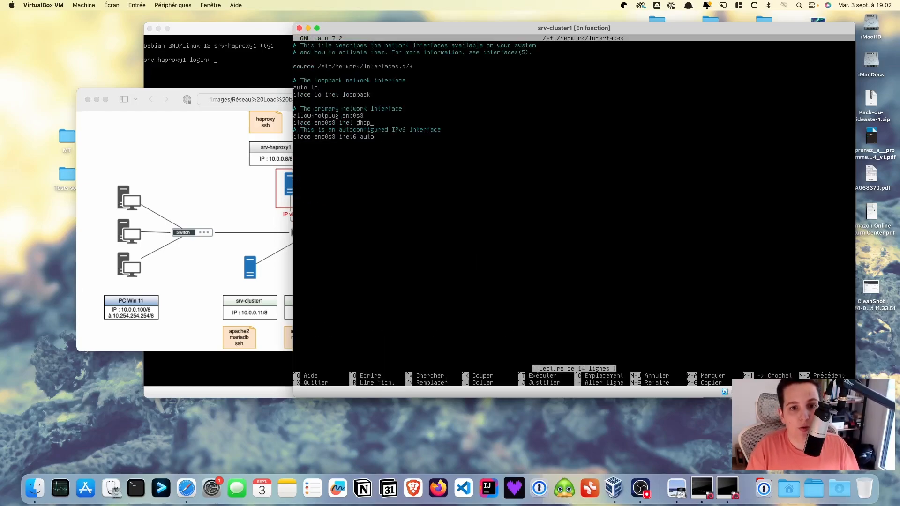
key("BackSpace")
key("BackSpace")
key("BackSpace")
key("BackSpace")
type("sta")
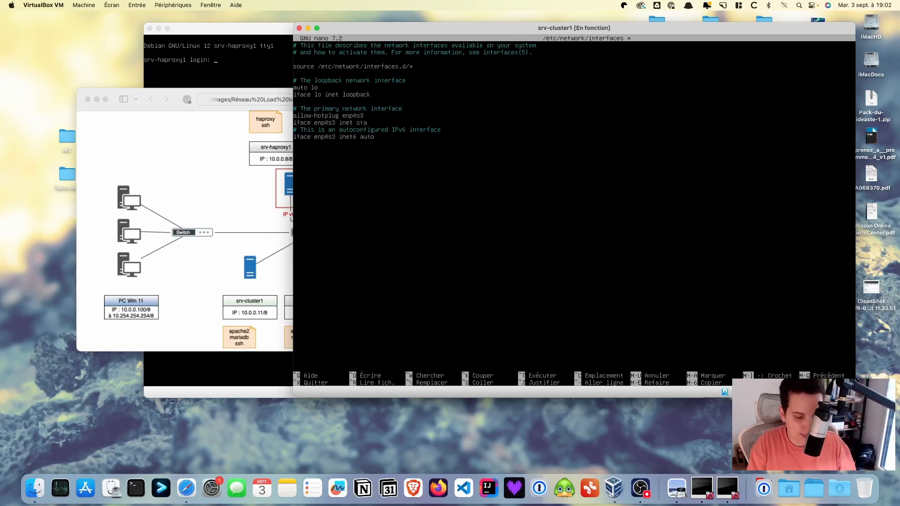
type("tic")
Add the lines address 10.0.0.11 and netmask 255.0.0.0 under the static line
key("Return")
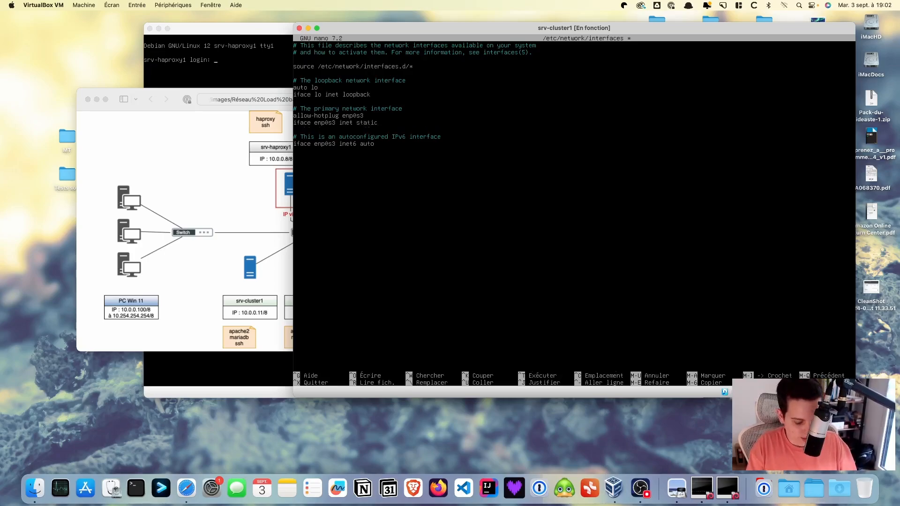
key("Tab")
type("addre")
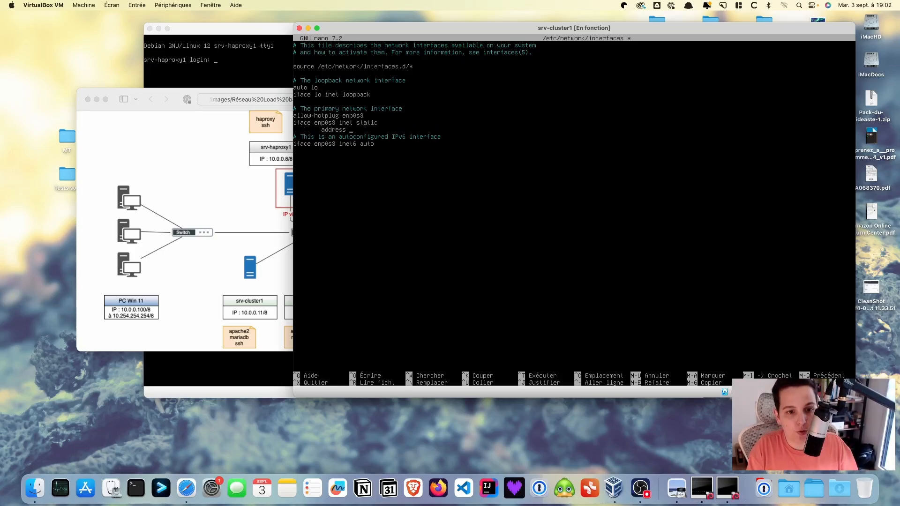
type("ss 10/")
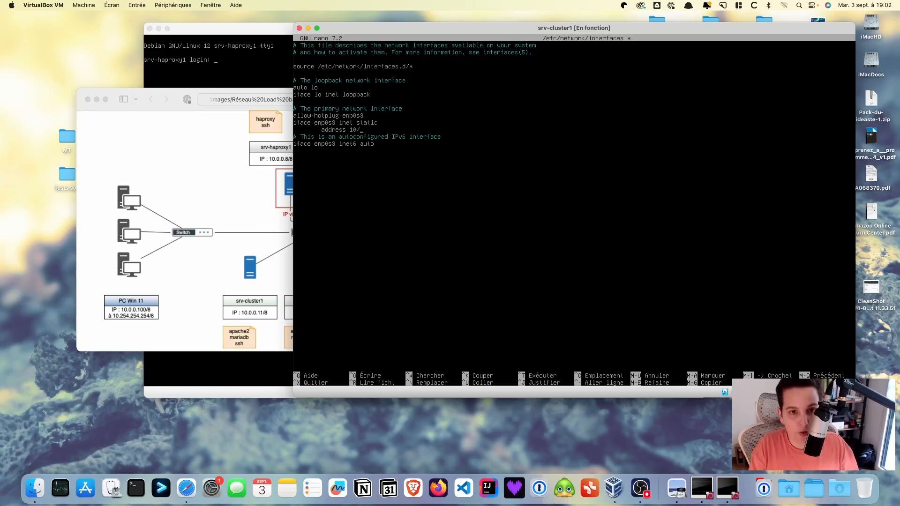
key("BackSpace")
key("BackSpace")
type(".0.0.11")
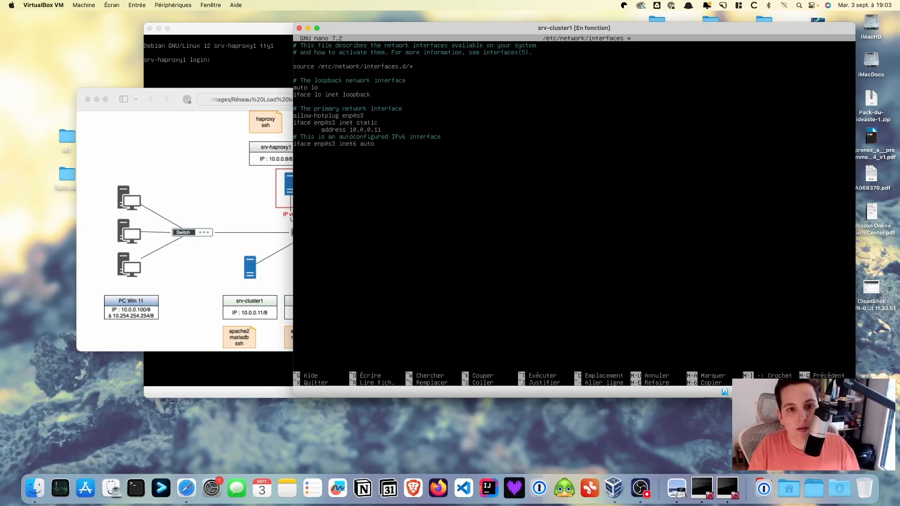
key("Return")
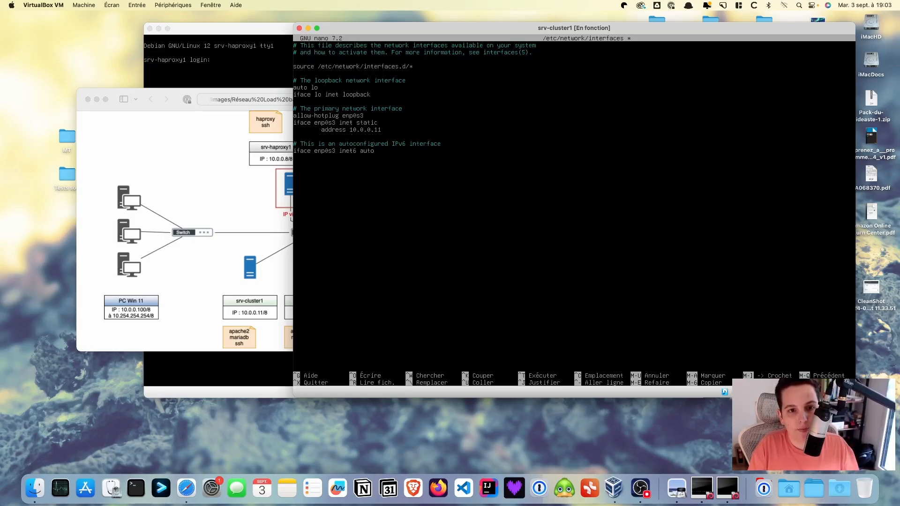
type("netmas")
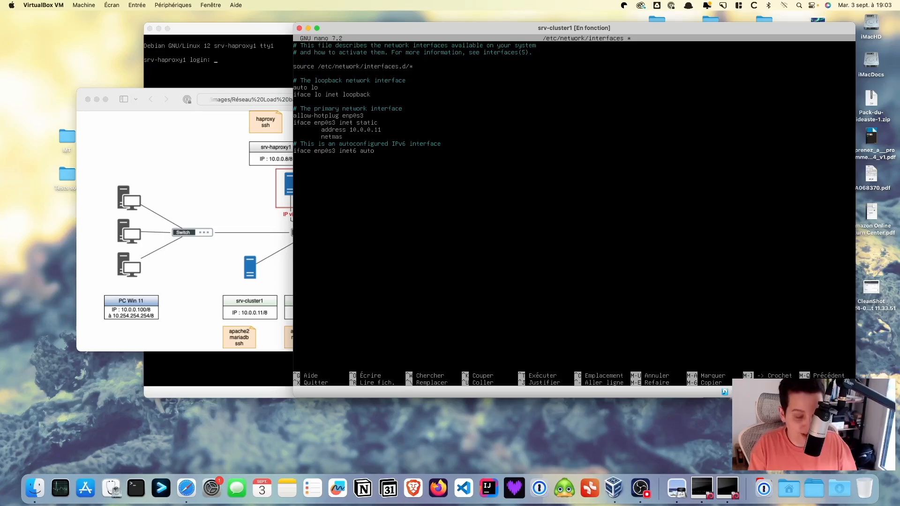
type("k 255")
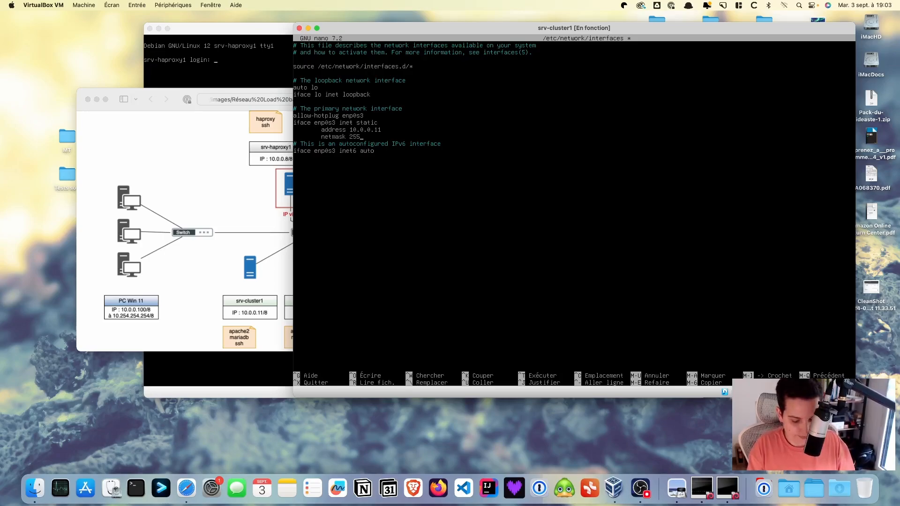
type(".0.0.0")
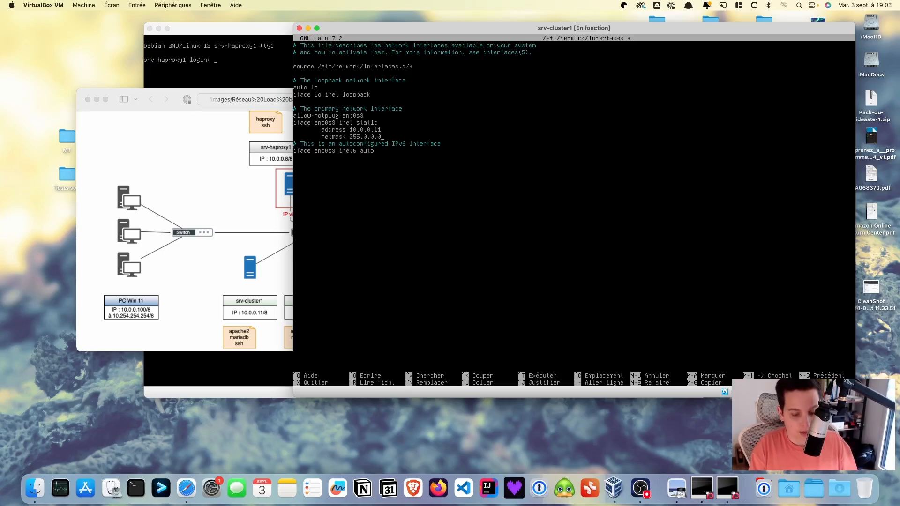
Save the interfaces file and exit nano back to the root prompt
key("ctrl+o")
key("Return")
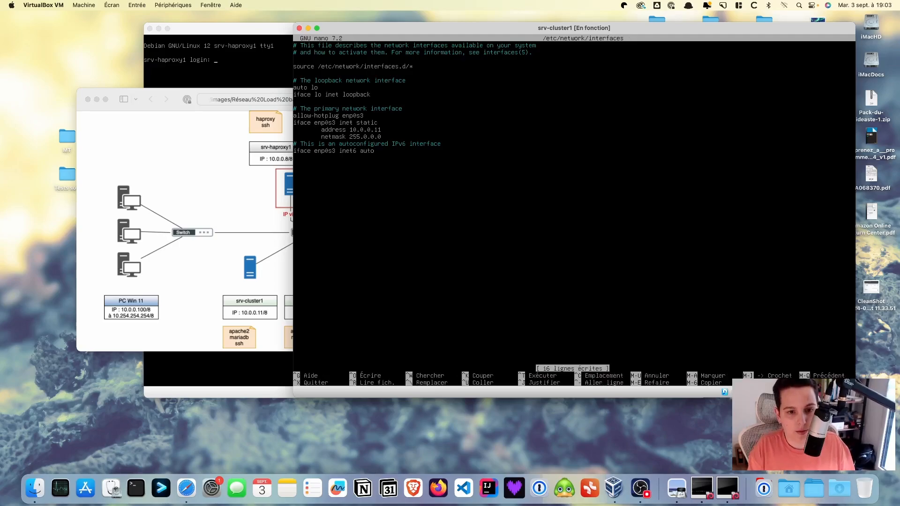
key("ctrl+x")
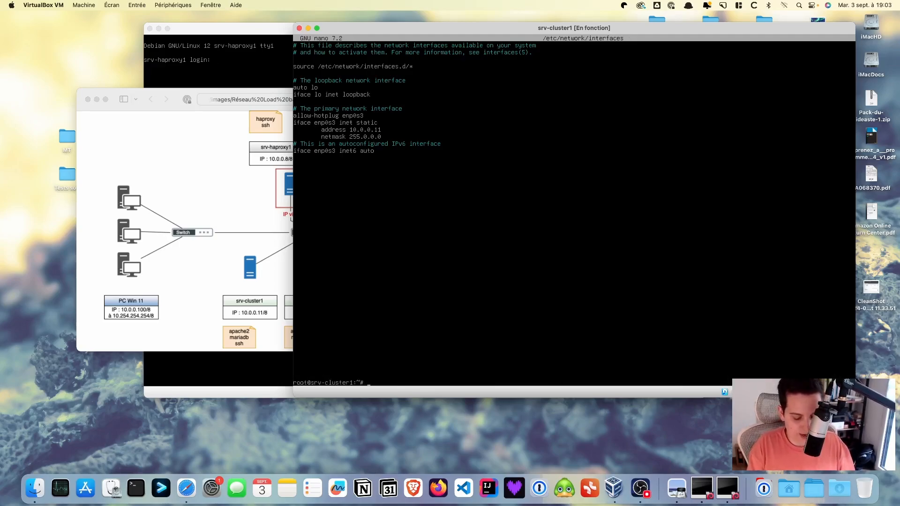
Run ifdown enp0s3 and ifup enp0s3, then list interfaces to confirm 10.0.0.11/8
type("ifdown enp0s3")
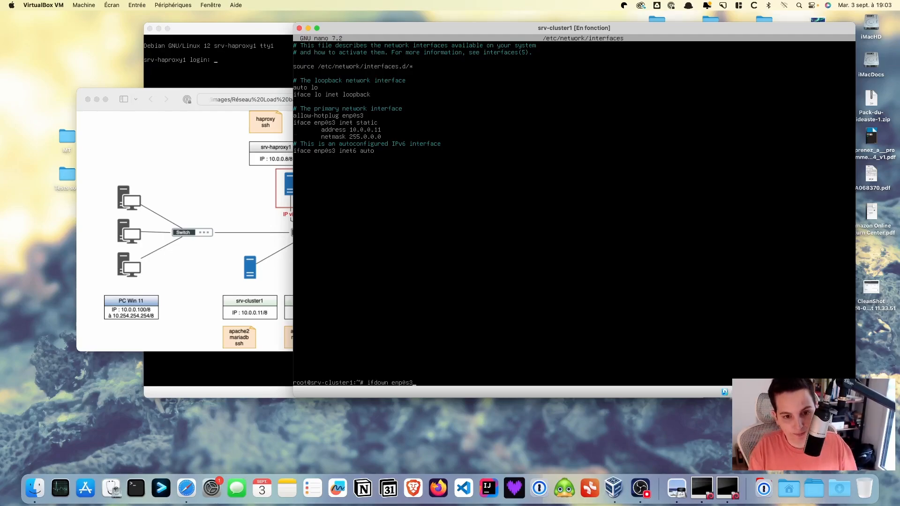
key("Return")
key("Up")
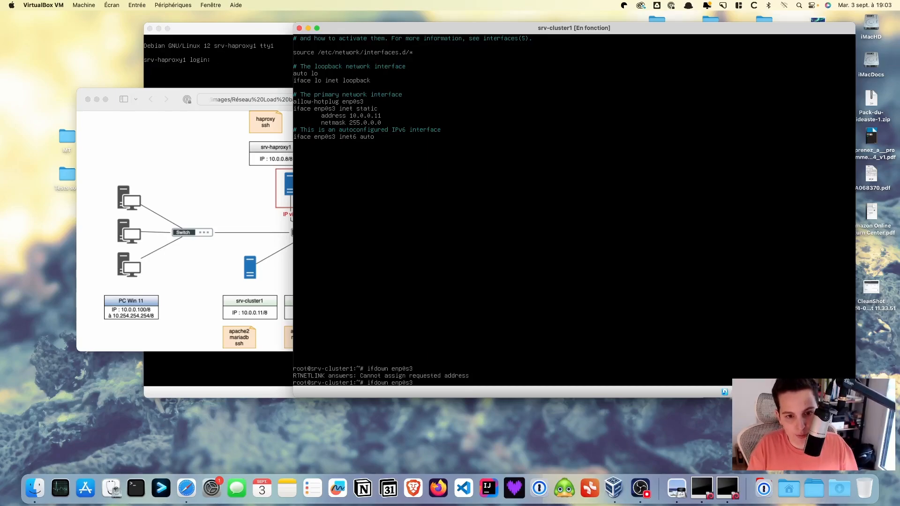
key("Left")
key("Left")
key("Left")
key("Left")
key("Left")
key("Left")
key("Left")
key("BackSpace")
key("BackSpace")
key("BackSpace")
key("BackSpace")
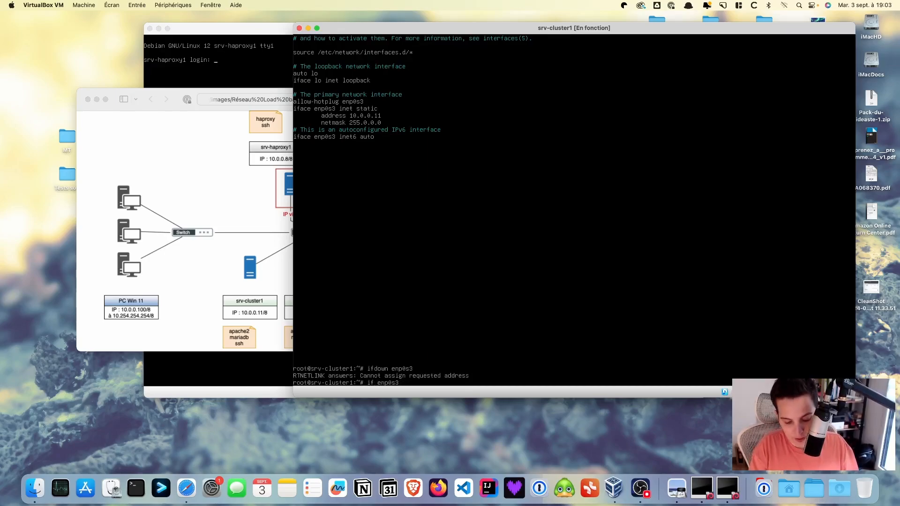
type("up")
key("Return")
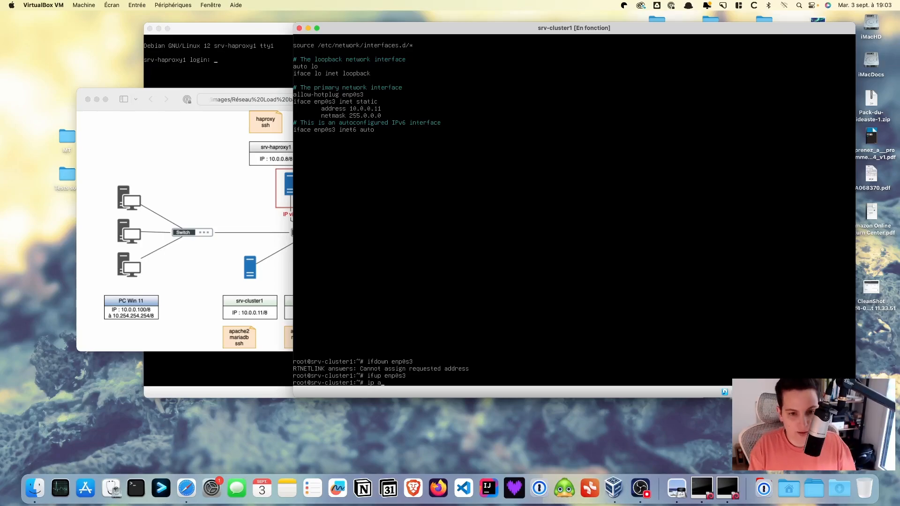
key("Return")
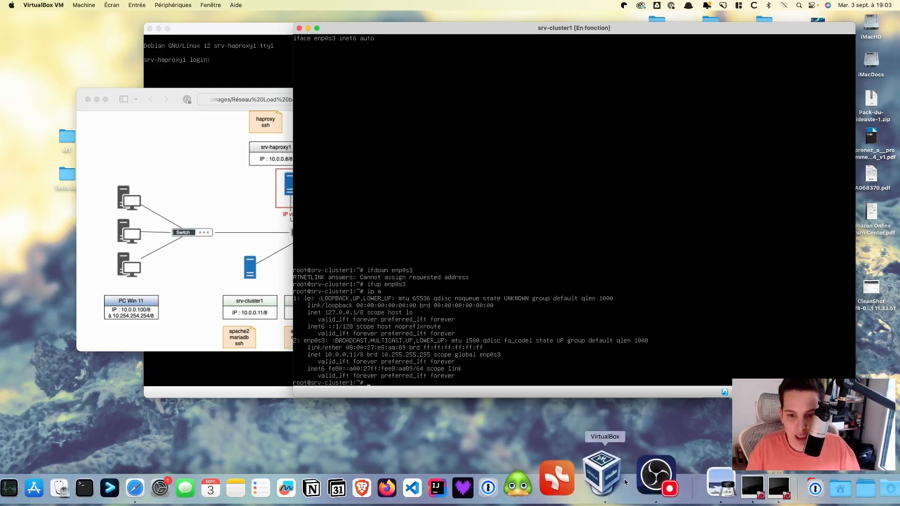
Switch W11-PC-admin's network adapter to Réseau interne, save, and boot the VM
left_click(609, 478)
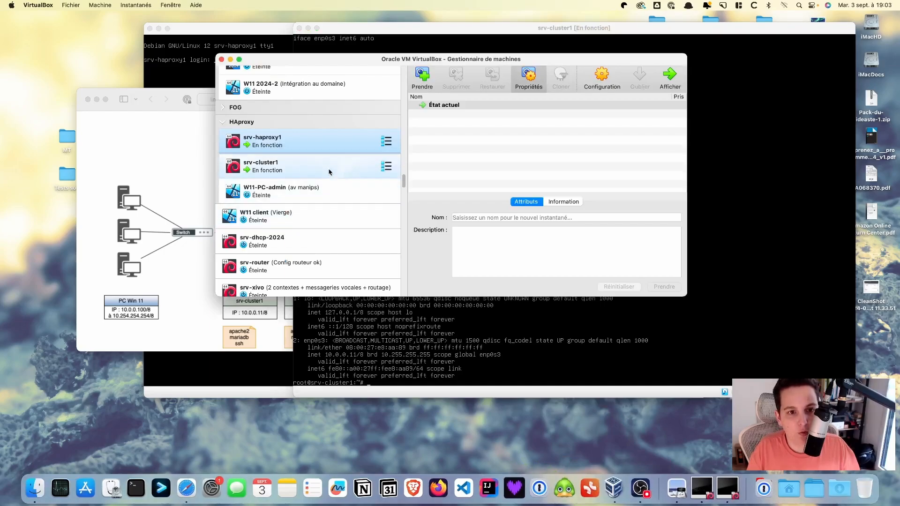
left_click(302, 199)
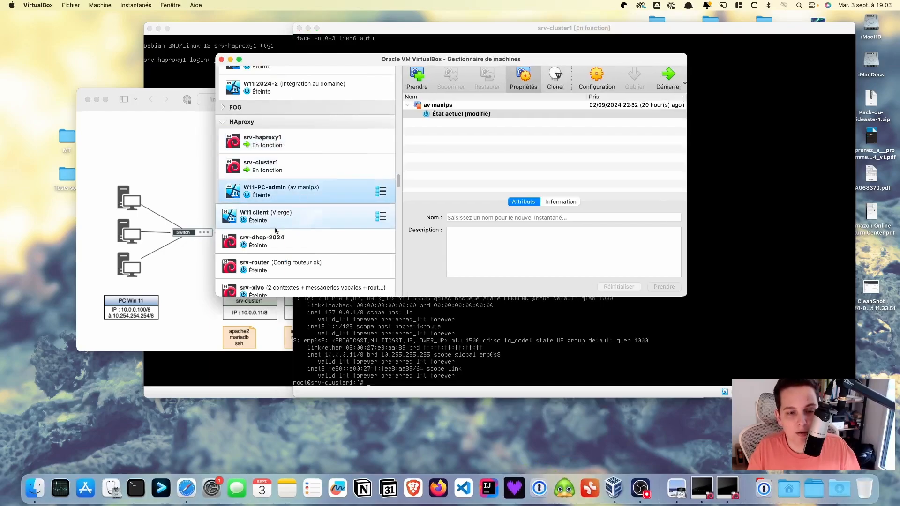
left_click(599, 71)
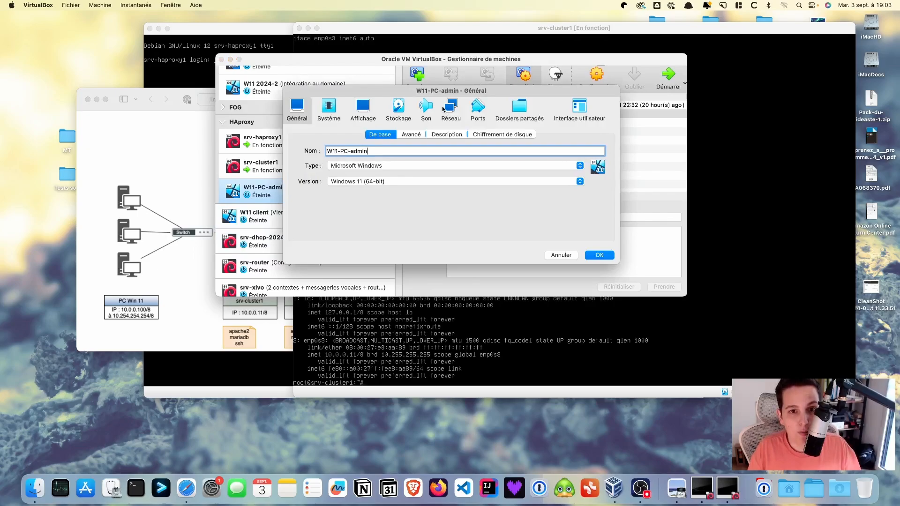
left_click(446, 109)
left_click(478, 165)
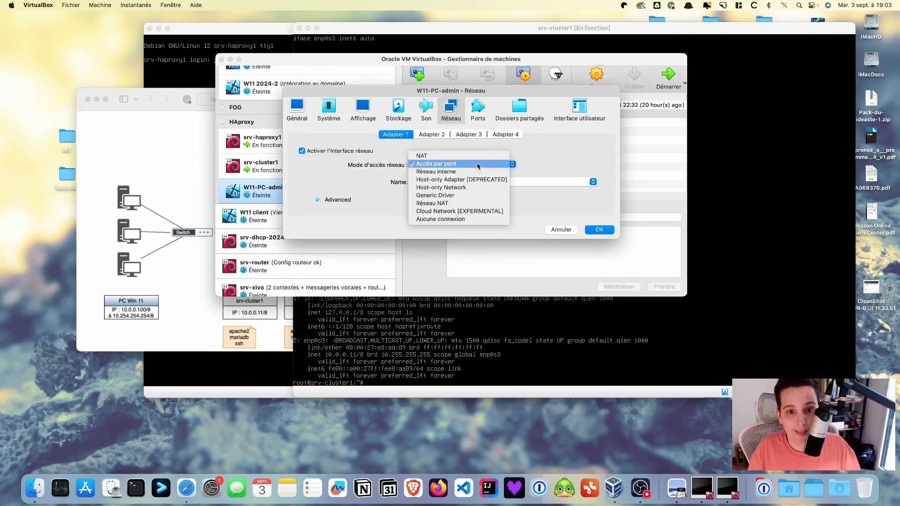
left_click(481, 172)
left_click(598, 229)
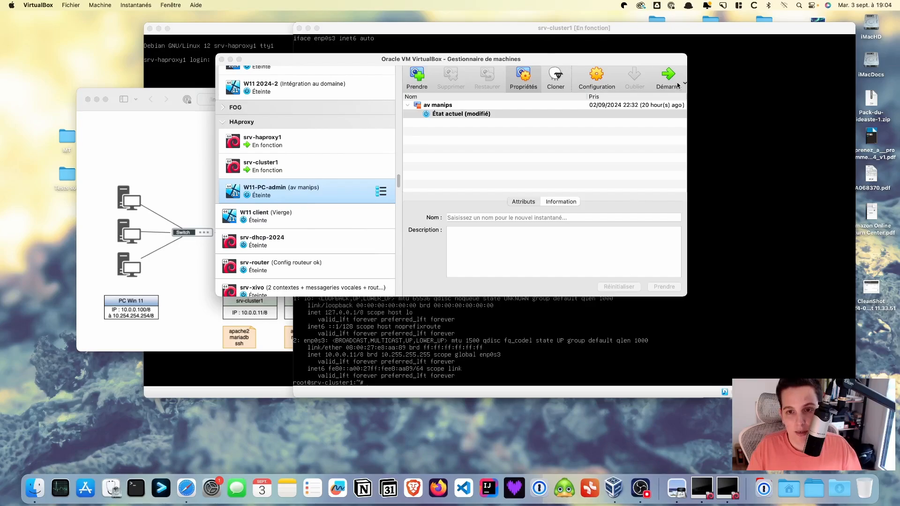
left_click(678, 85)
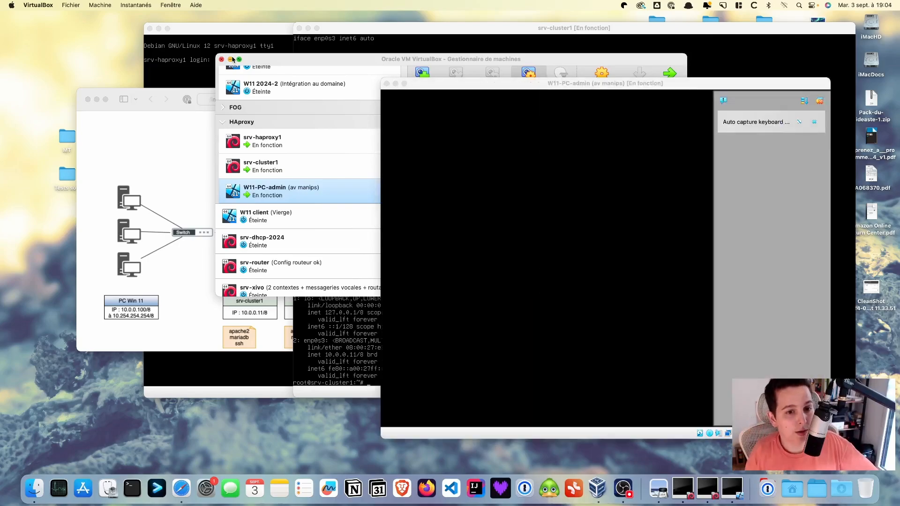
Check the load-balancer diagram, then dismiss W11-PC-admin's lock screen to reach the desktop
left_click(196, 175)
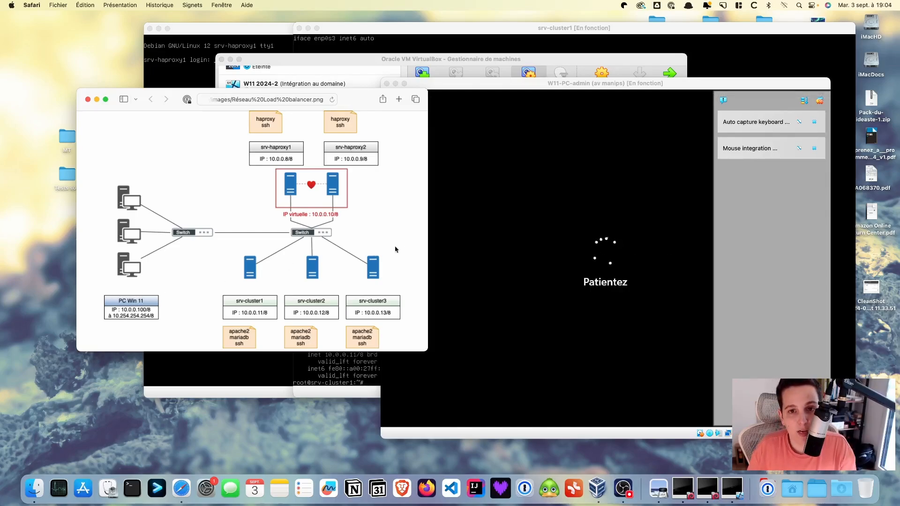
left_click(532, 297)
key("Return")
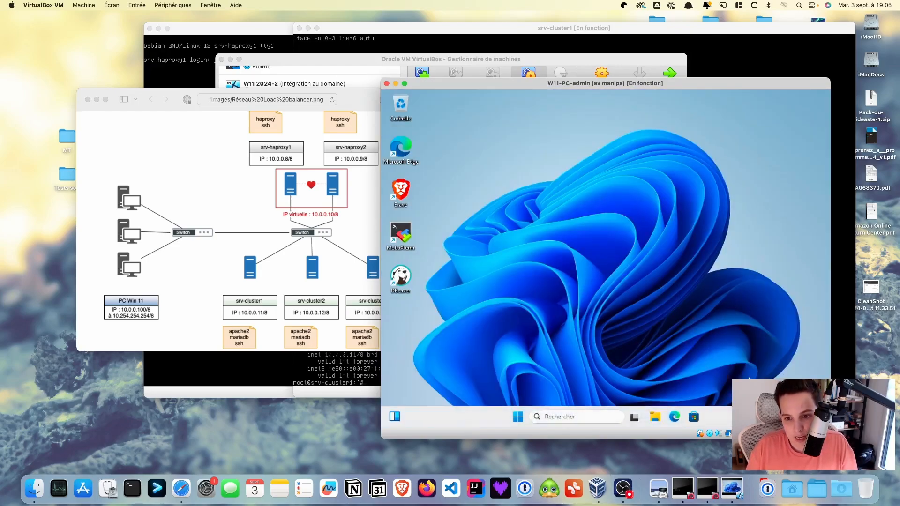
In the Ethernet settings, switch the IP assignment from automatic to Manuel
right_click(763, 417)
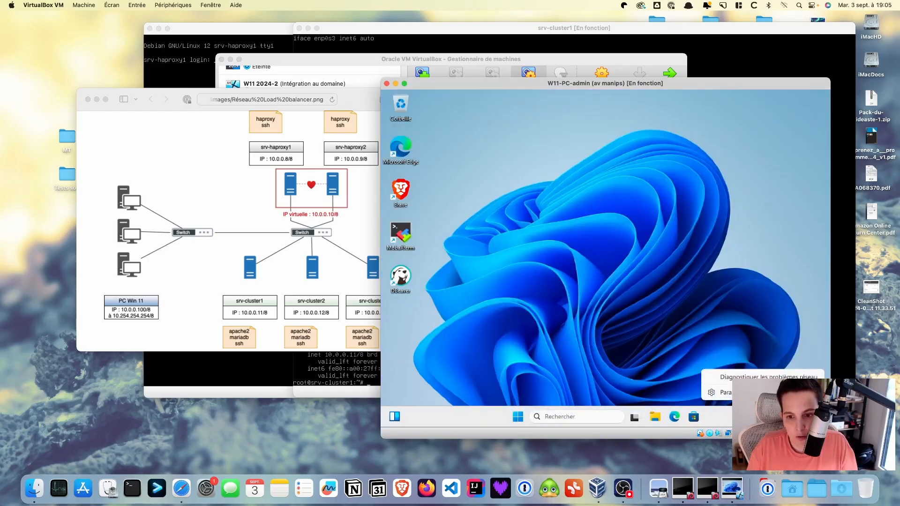
left_click(763, 393)
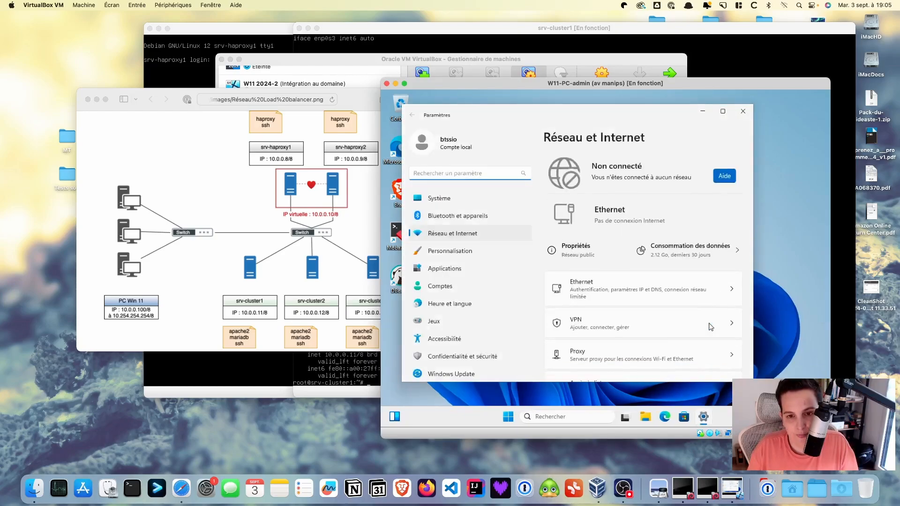
left_click(596, 287)
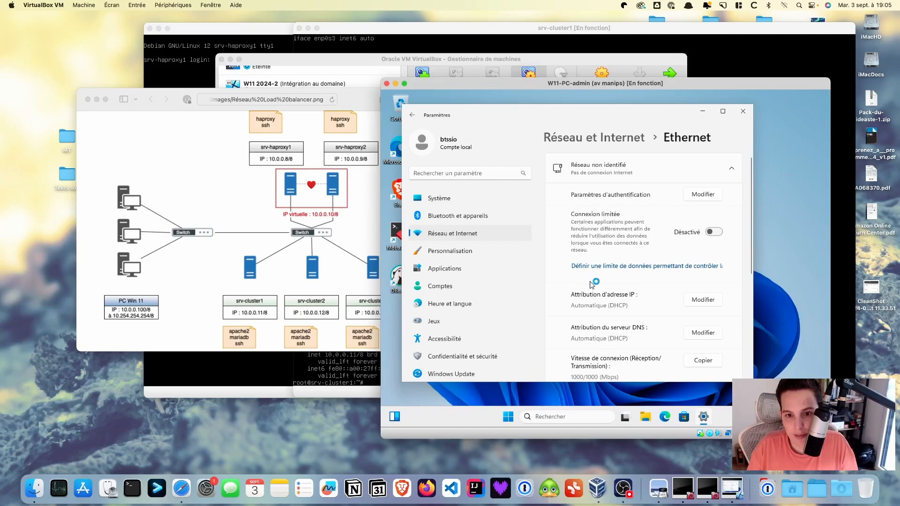
left_click(709, 301)
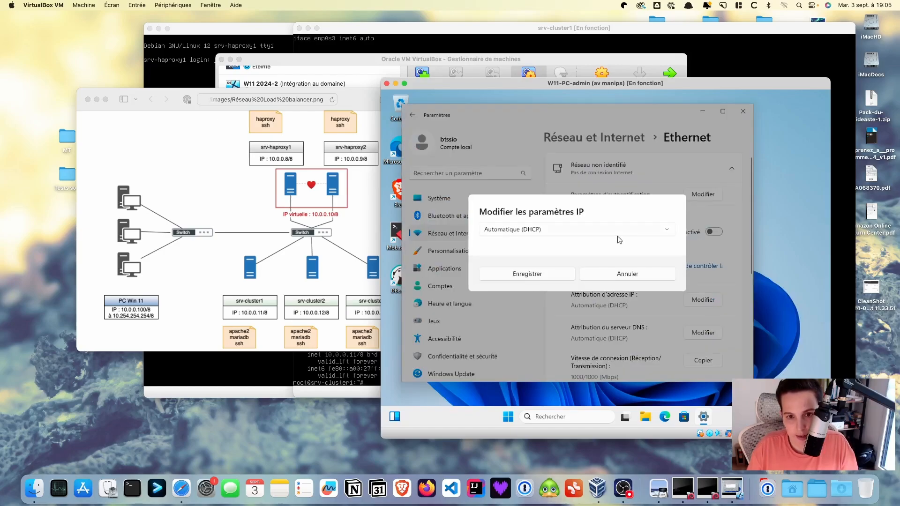
left_click(617, 233)
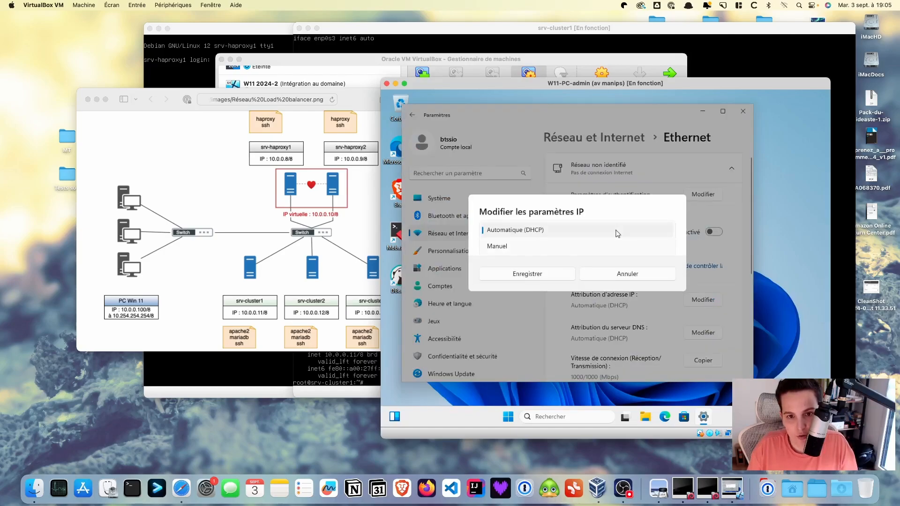
left_click(506, 253)
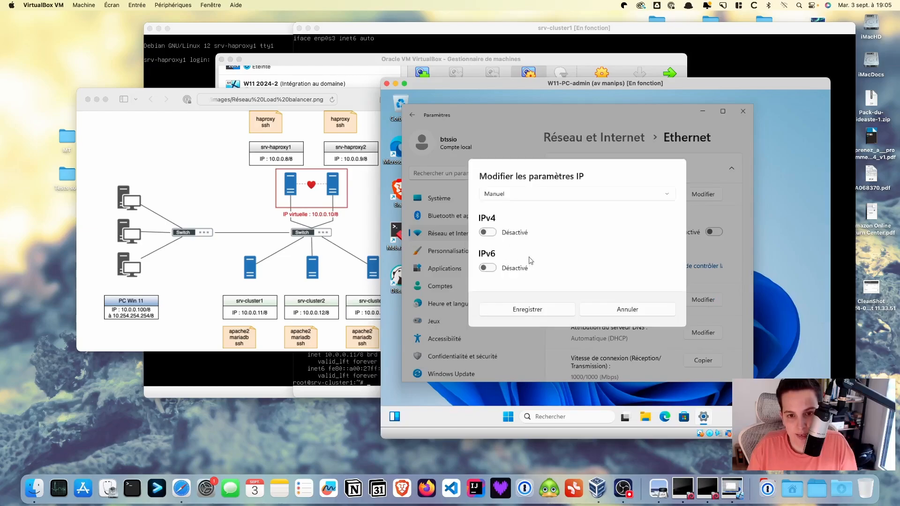
Enable IPv4 with address 10.0.0.100 and mask 255.0.0.0, save, and close Settings
left_click(492, 233)
left_click(493, 207)
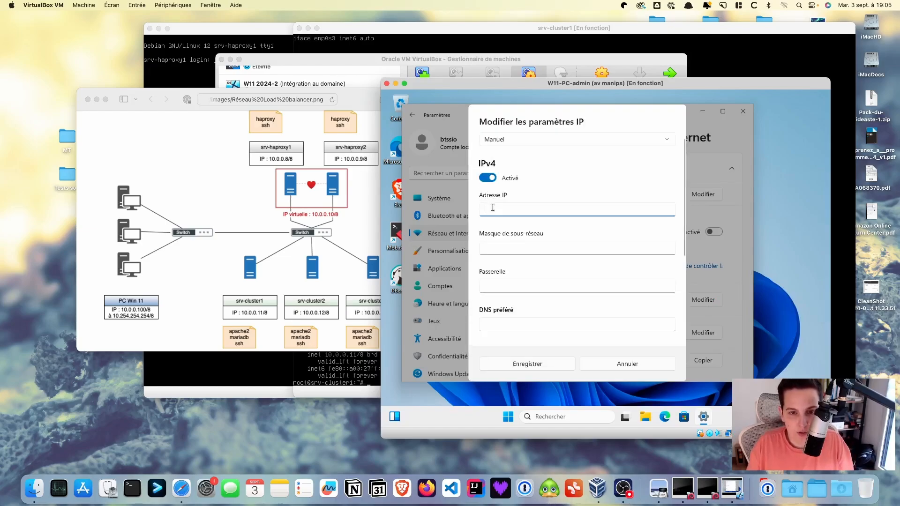
type("10.0.0")
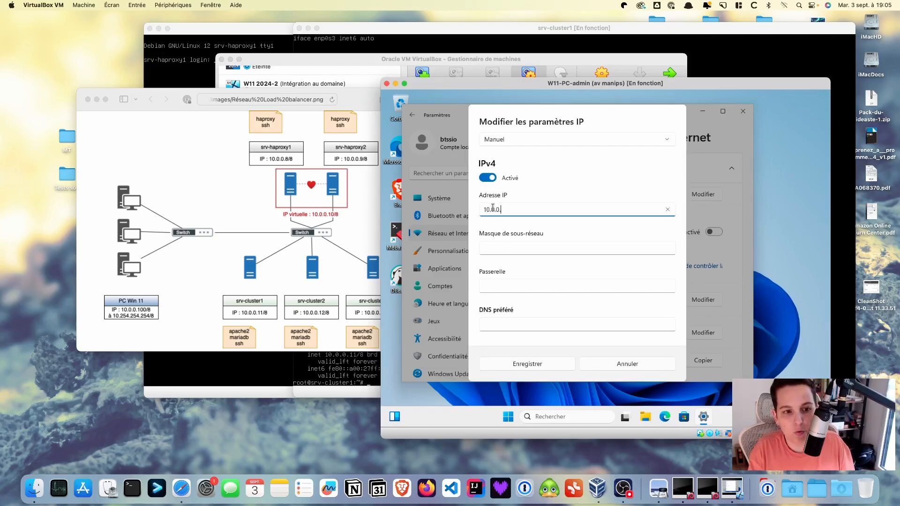
type(".100")
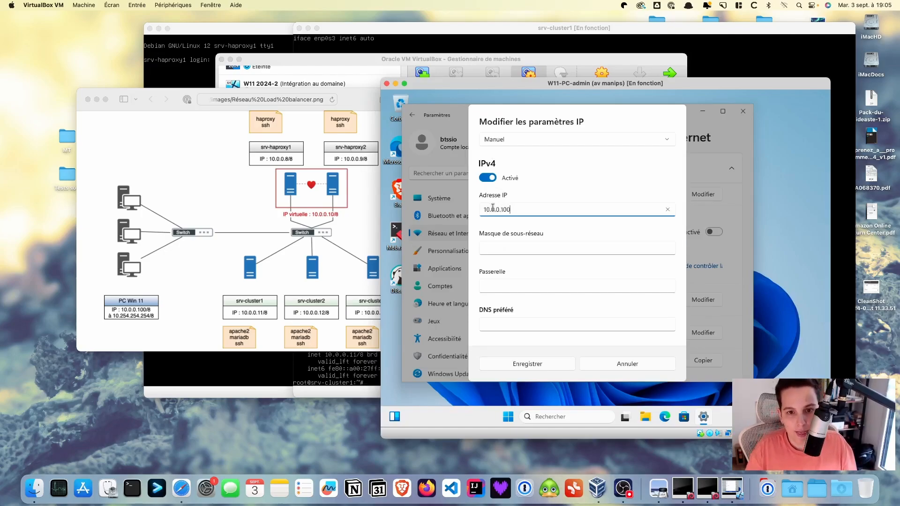
left_click(498, 248)
type("255")
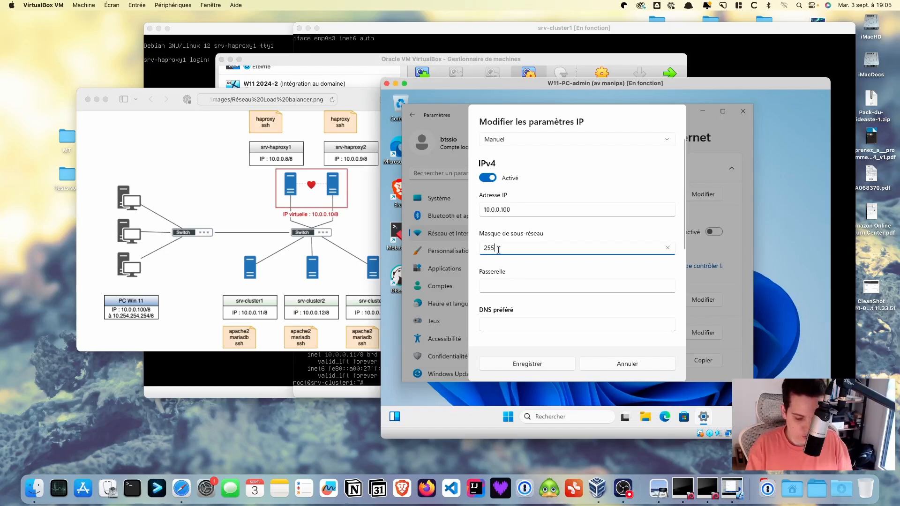
type(".0.0.")
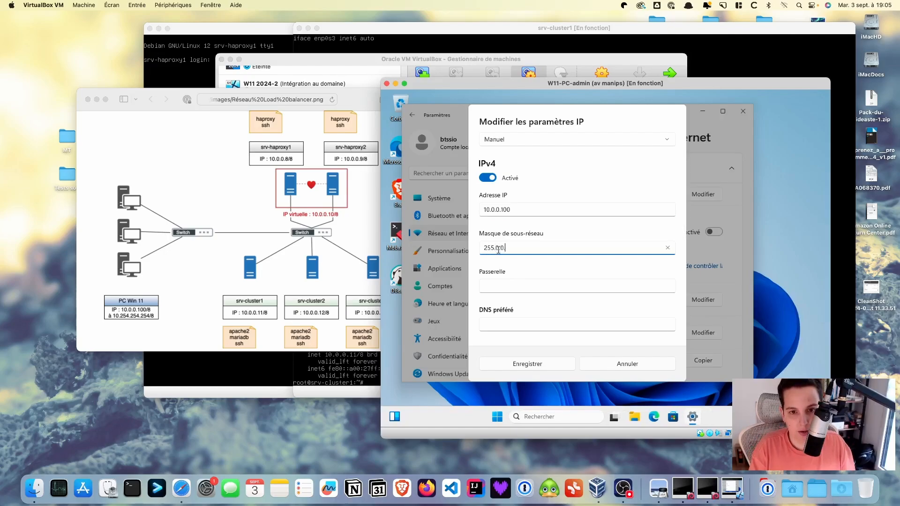
left_click(522, 368)
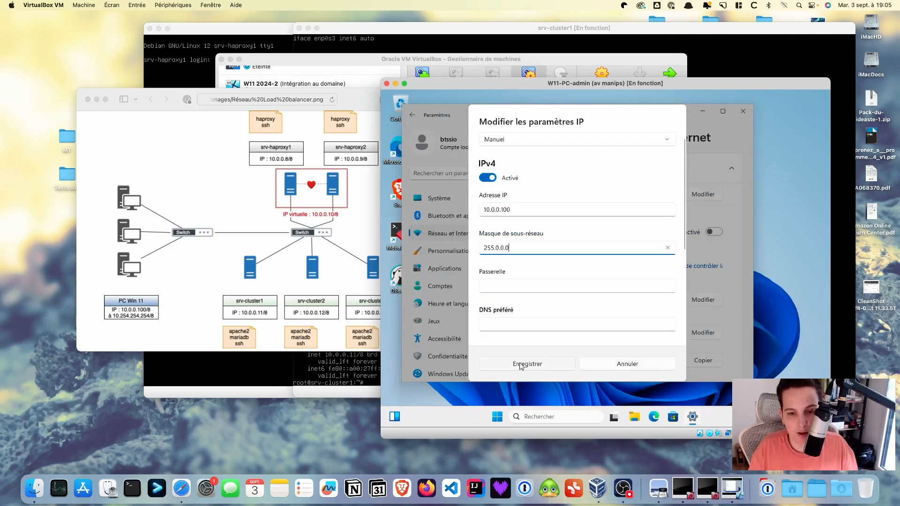
left_click(520, 366)
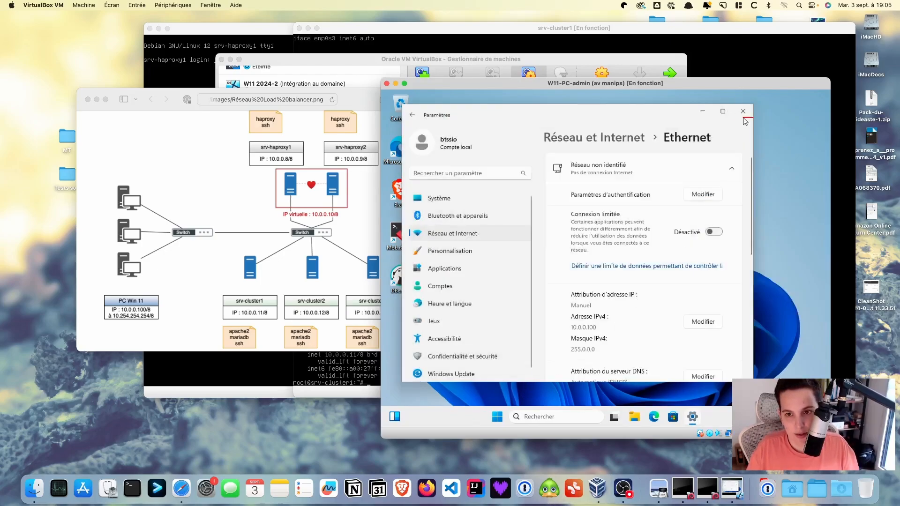
left_click(743, 111)
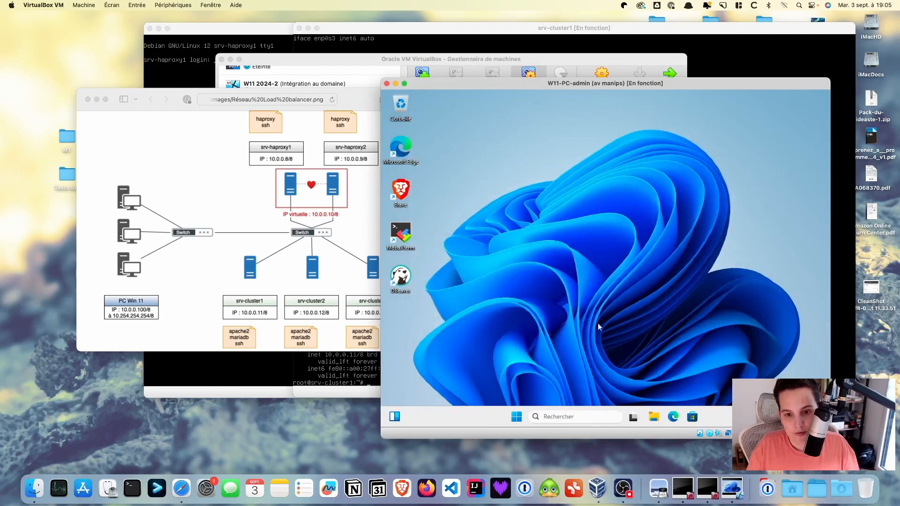
Ping 10.0.0.11 from a Command Prompt, then minimize the prompt window
left_click(568, 417)
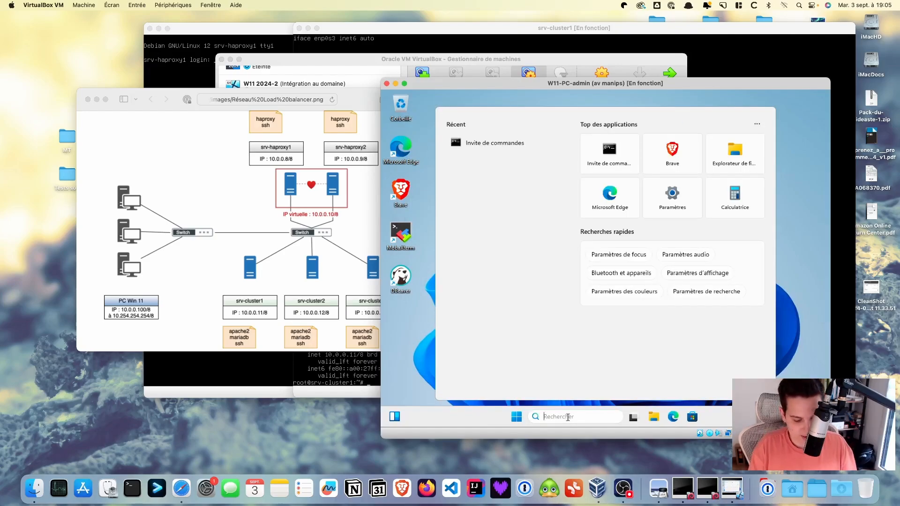
type("cmd")
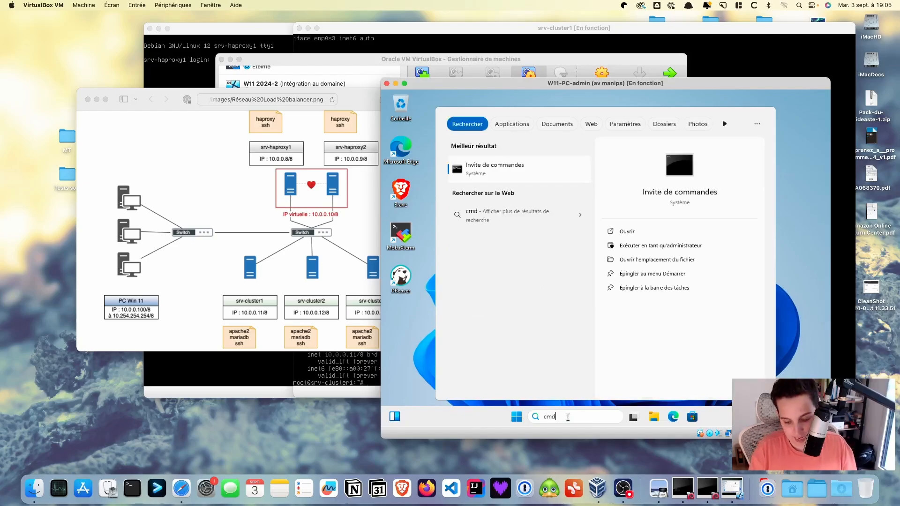
key("Return")
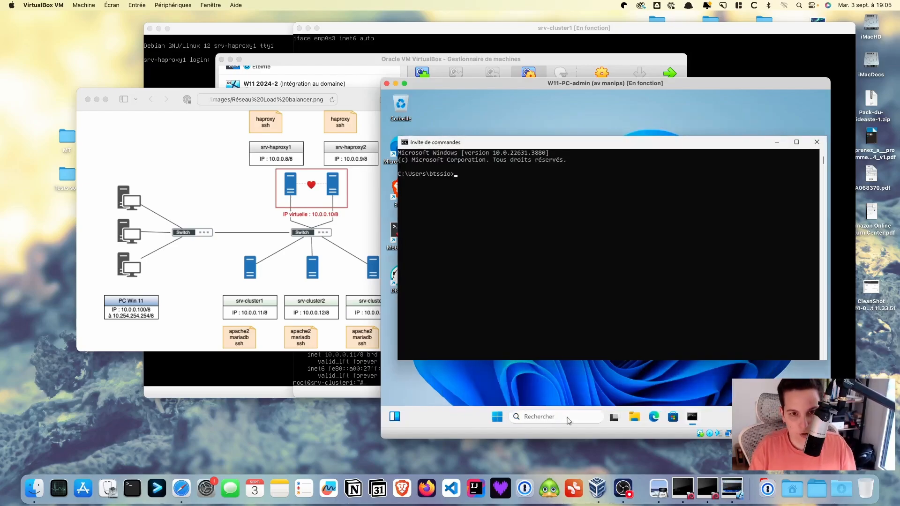
type("ping")
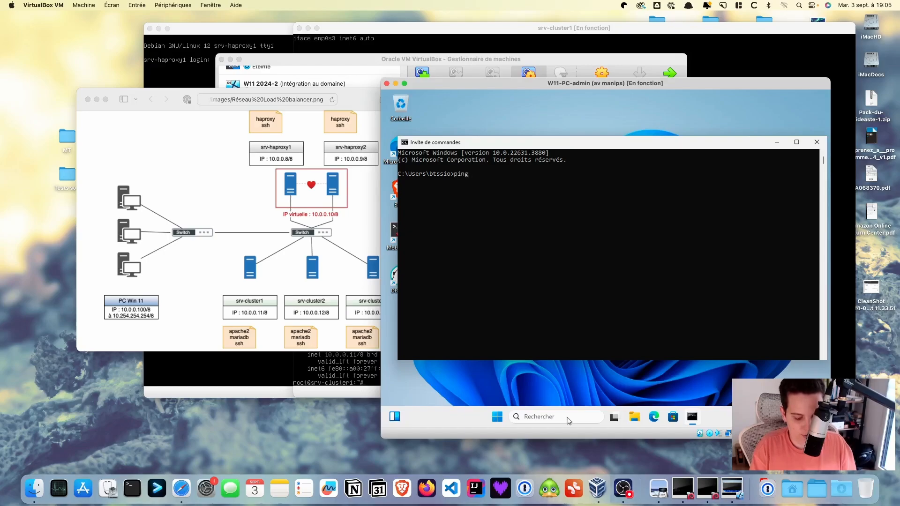
type(" 10.0.")
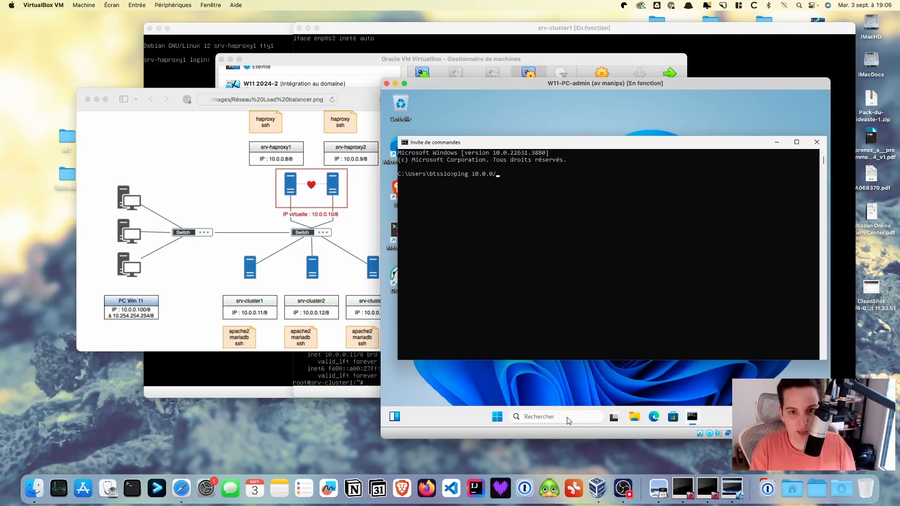
type("0.1")
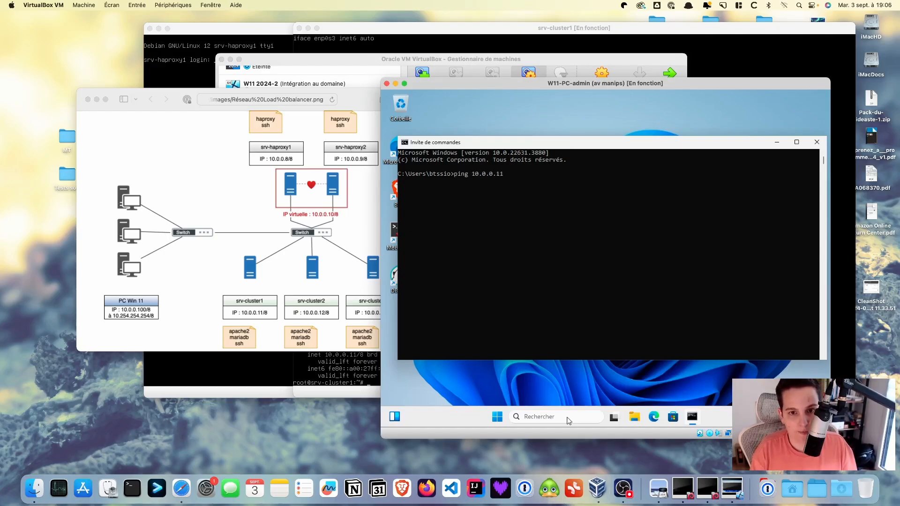
type("1")
key("Return")
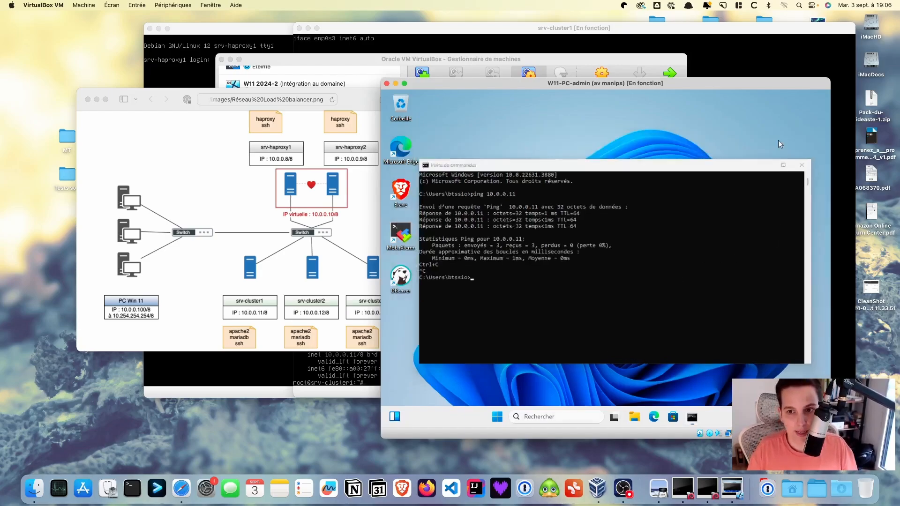
left_click(777, 142)
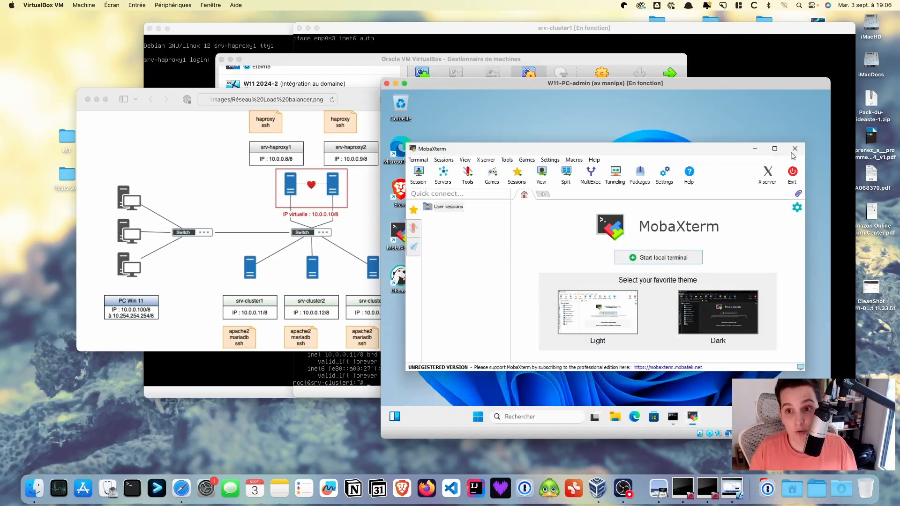
Maximize MobaXterm, allow its X11 server through the firewall, and dismiss the sessions list
left_click(774, 149)
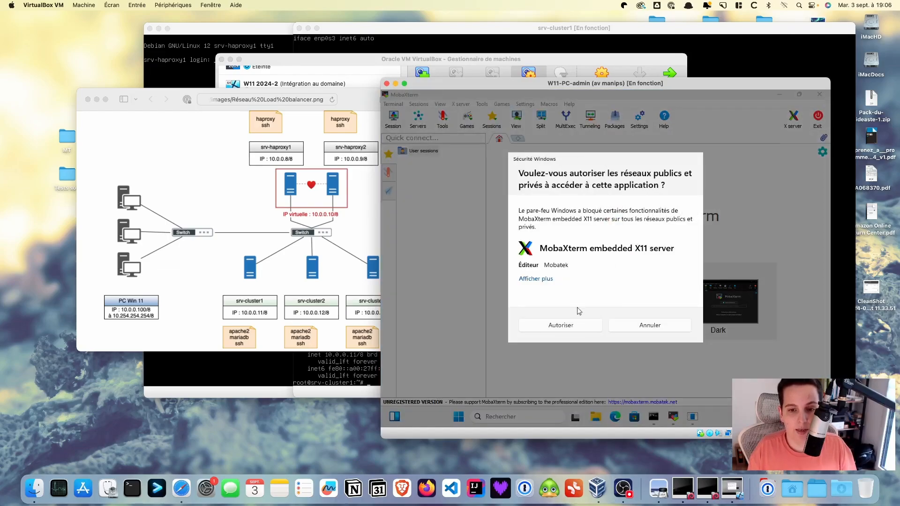
left_click(579, 325)
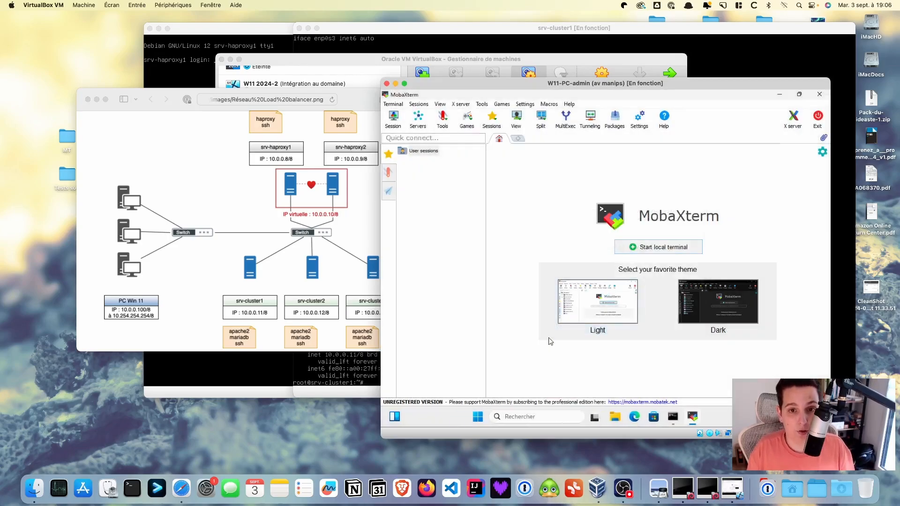
left_click(496, 121)
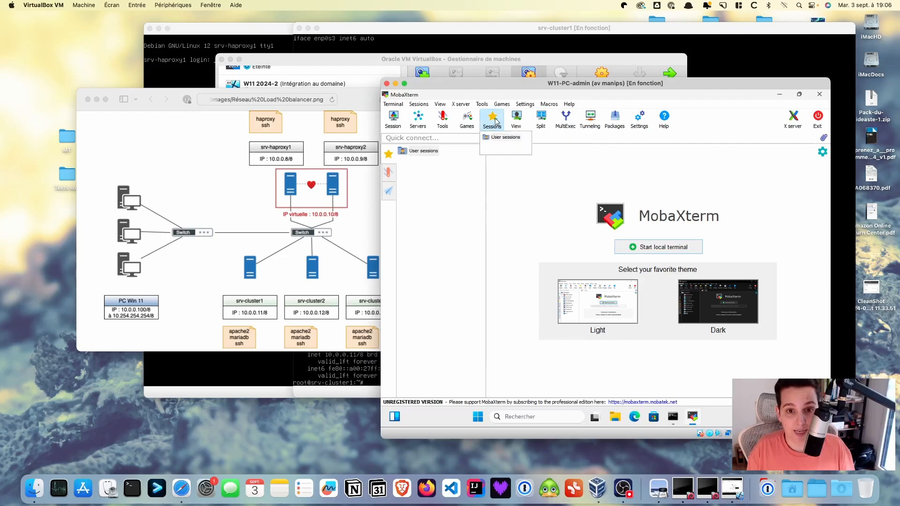
left_click(519, 210)
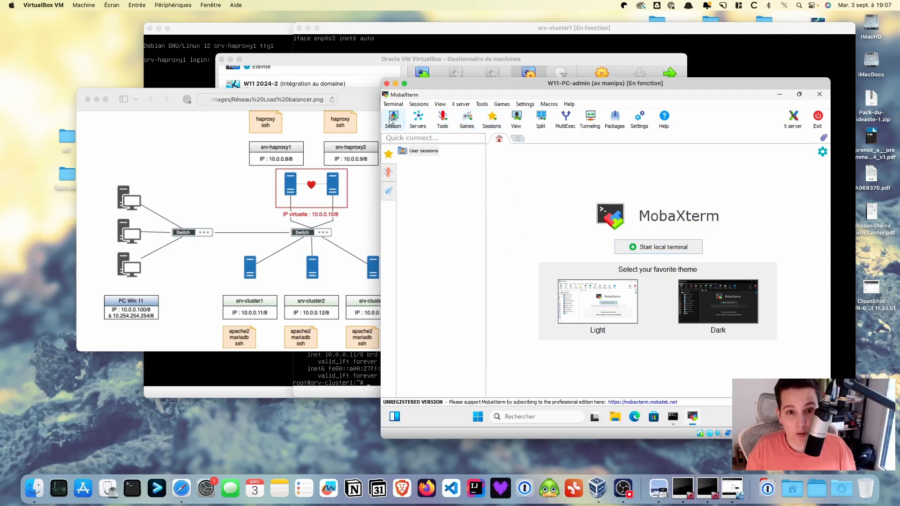
Create an SSH session to 10.0.0.11 with username 'rtoot' and accept the host key
left_click(393, 118)
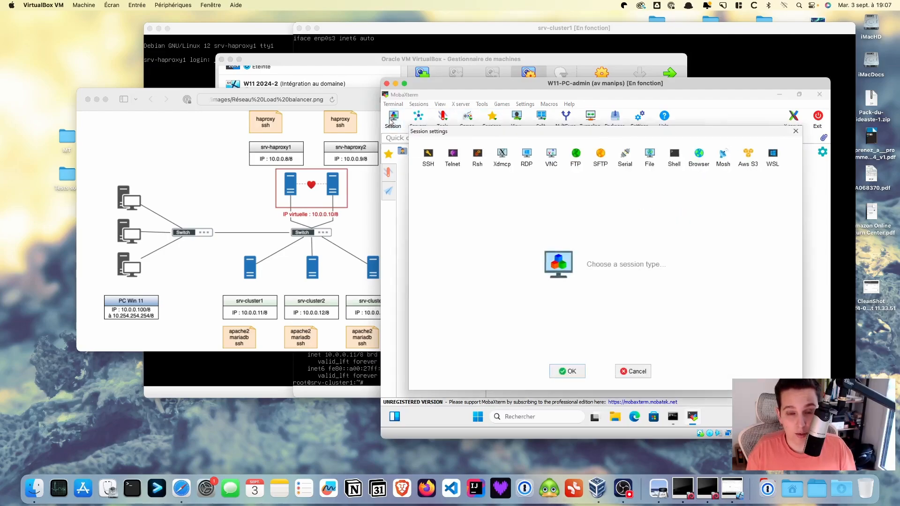
left_click(429, 155)
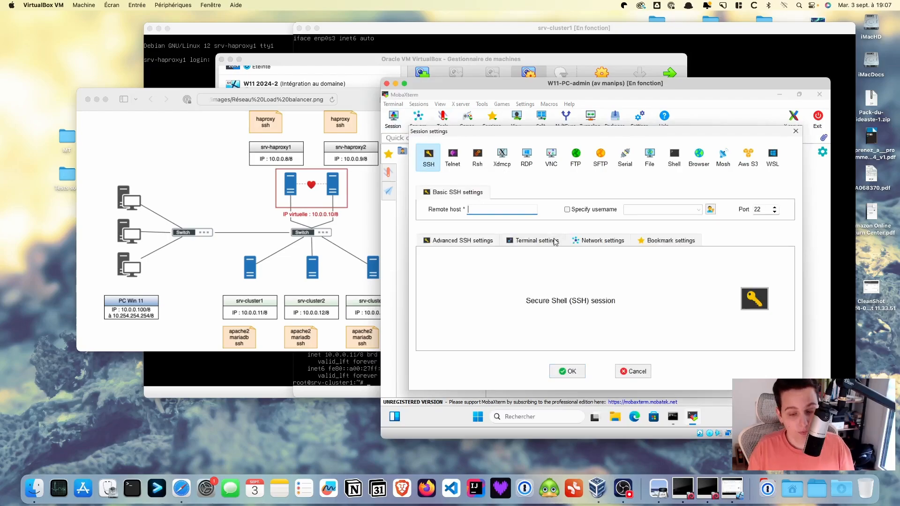
type("10")
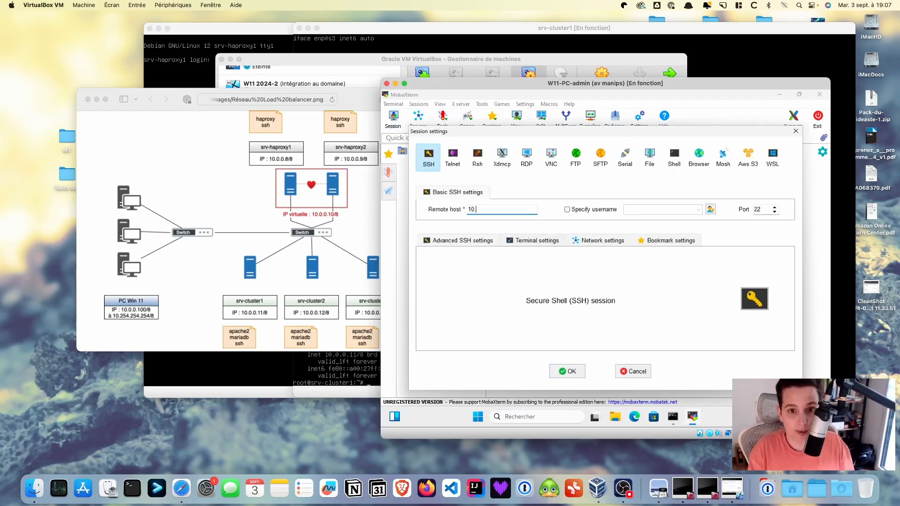
type(".0.0.11")
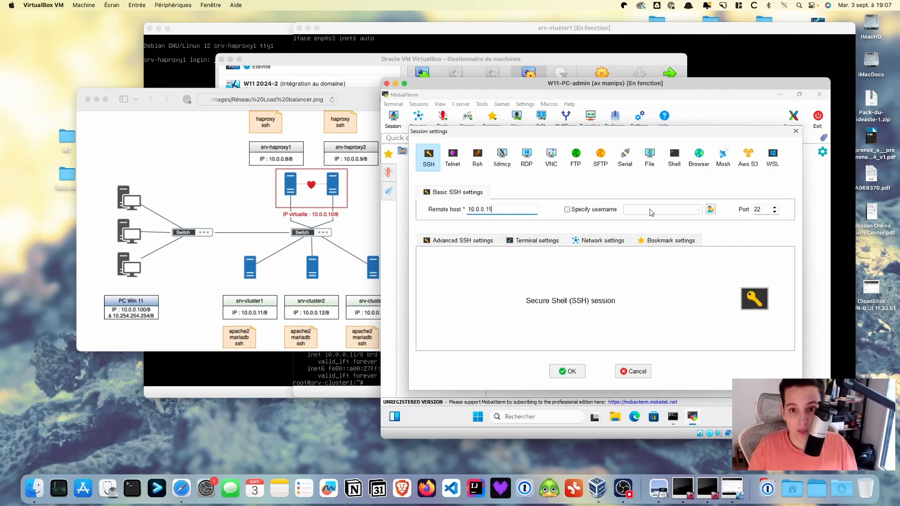
left_click(586, 210)
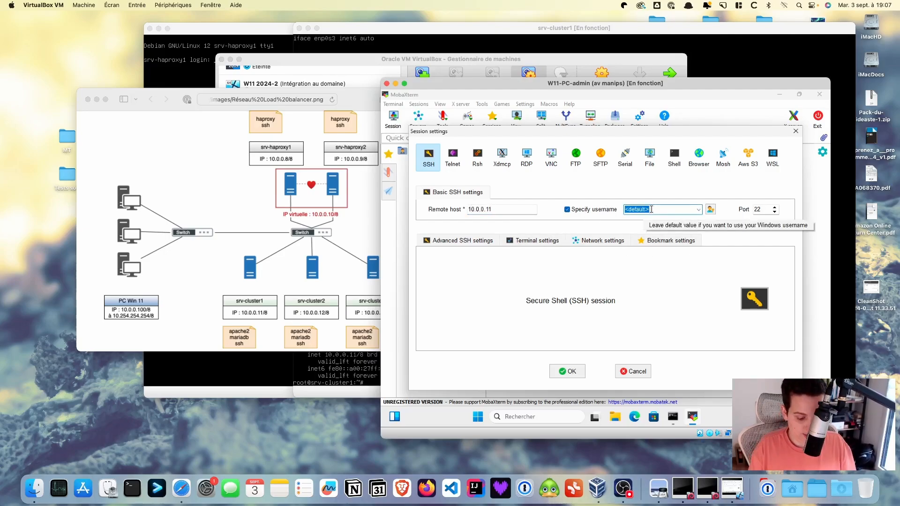
type("rtoot")
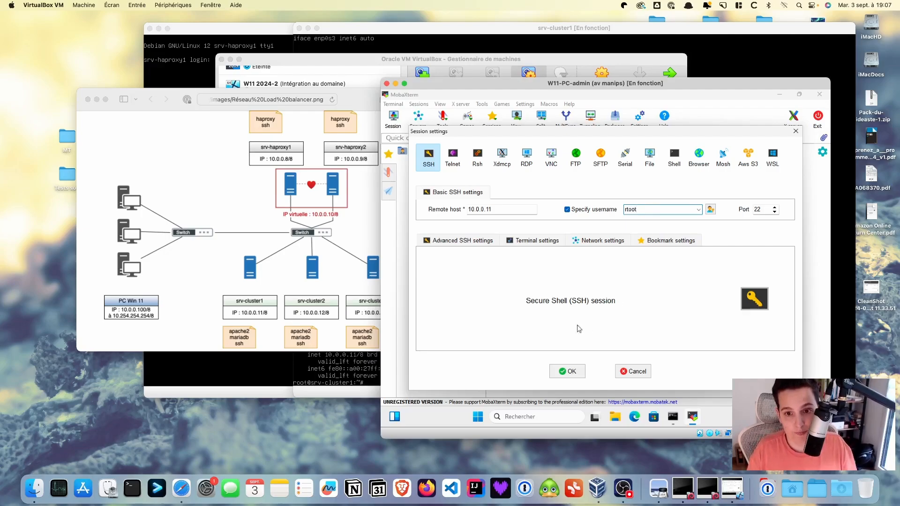
left_click(575, 371)
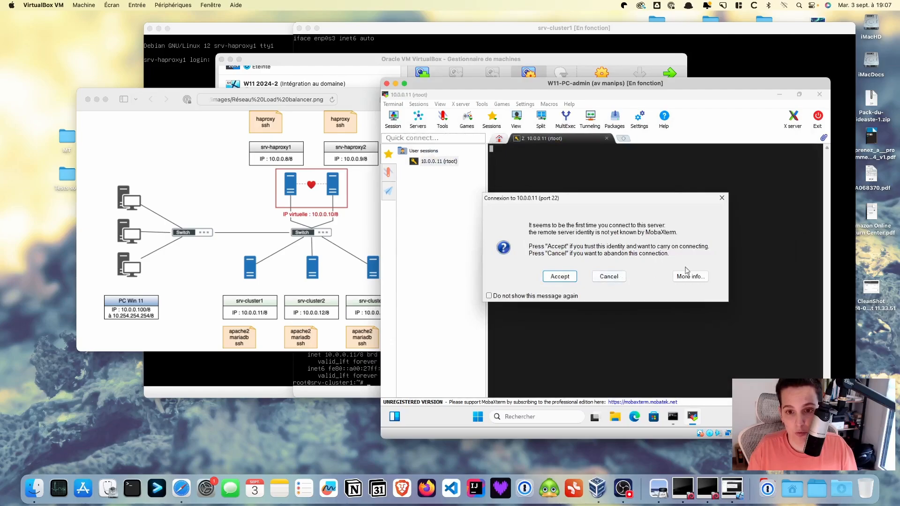
left_click(560, 277)
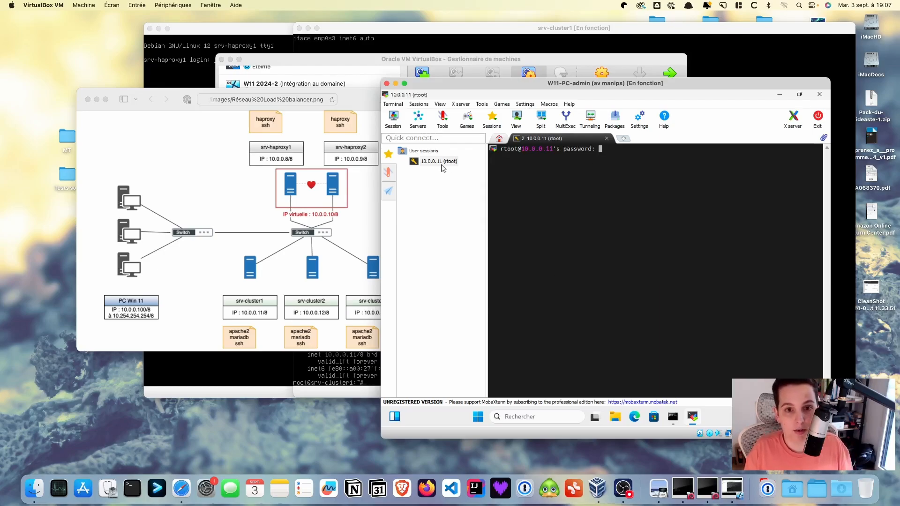
Edit the saved session's username to root and close the old wrong-user tab
right_click(443, 162)
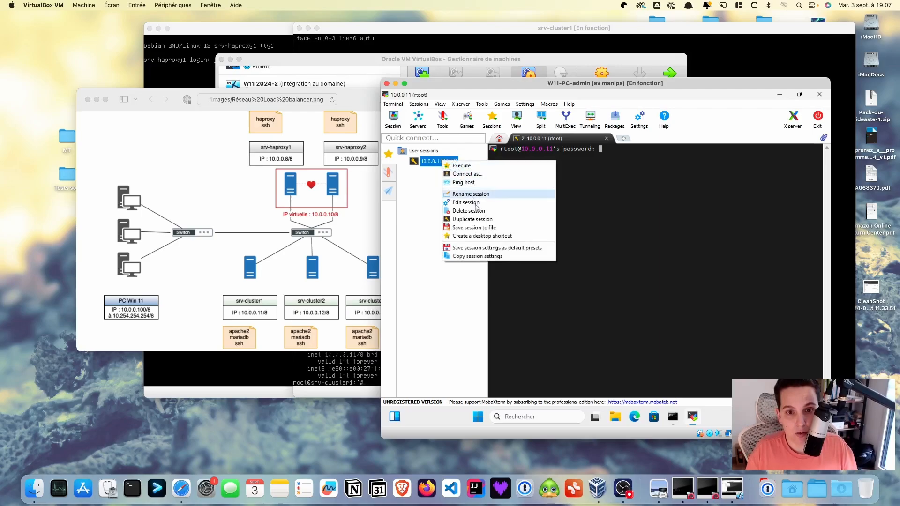
left_click(466, 203)
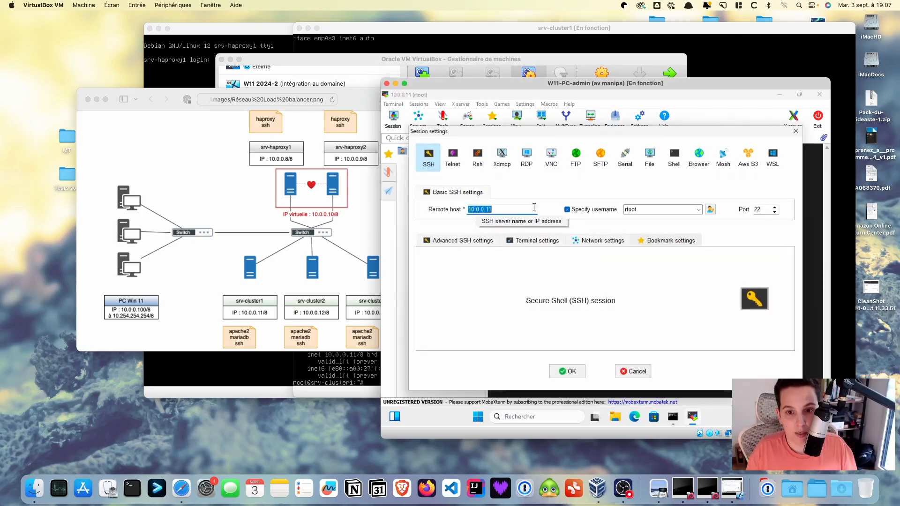
double_click(631, 209)
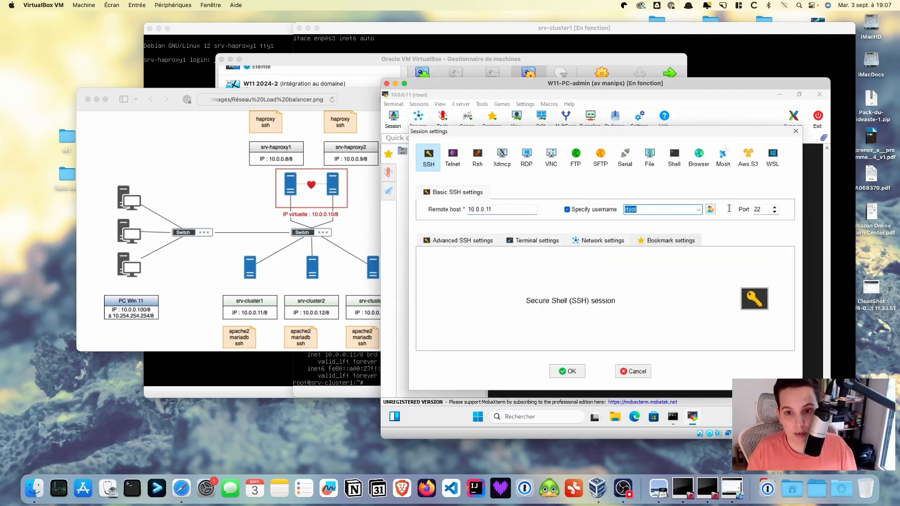
left_click(632, 208)
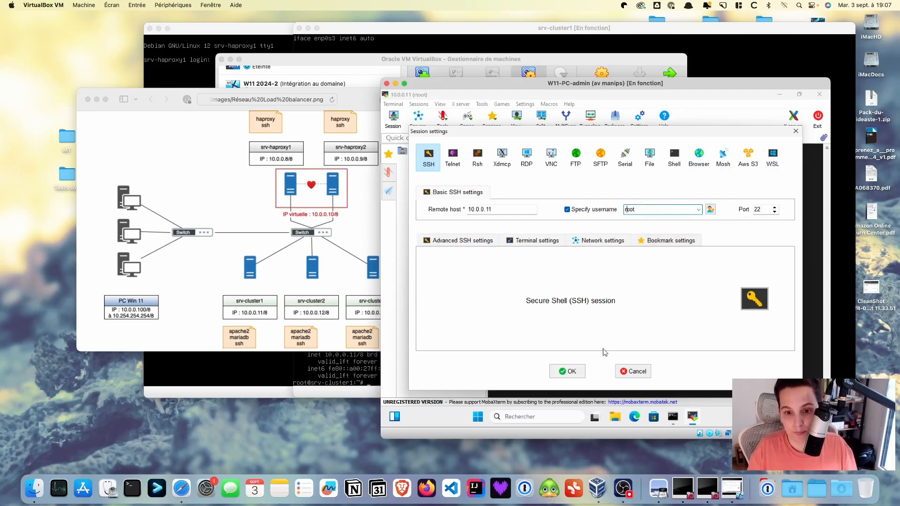
left_click(569, 372)
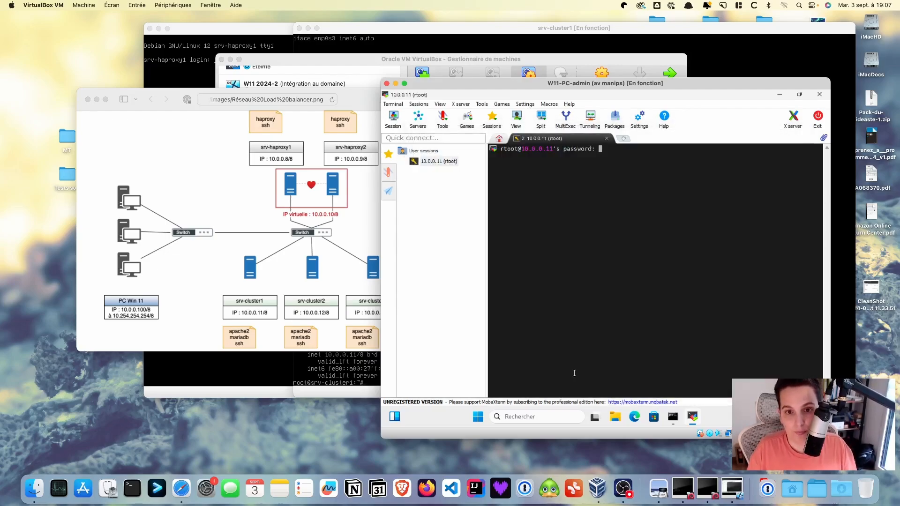
left_click(606, 138)
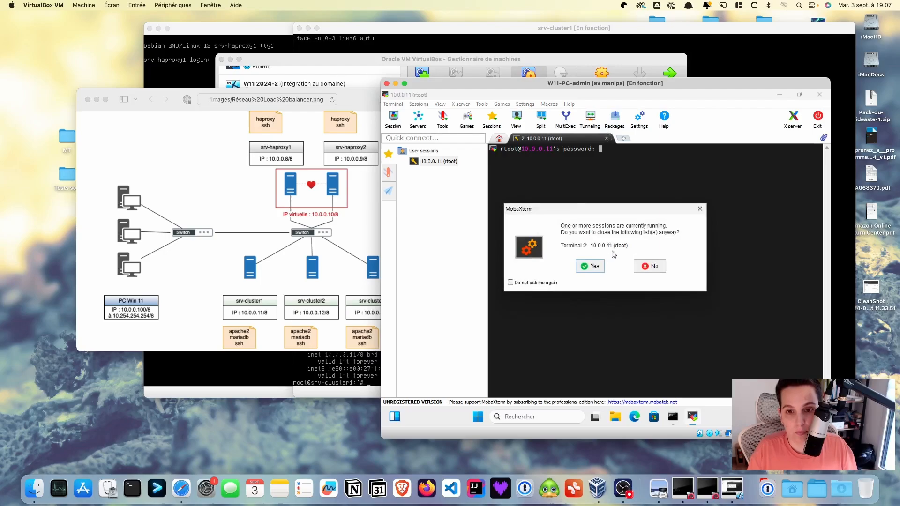
left_click(594, 267)
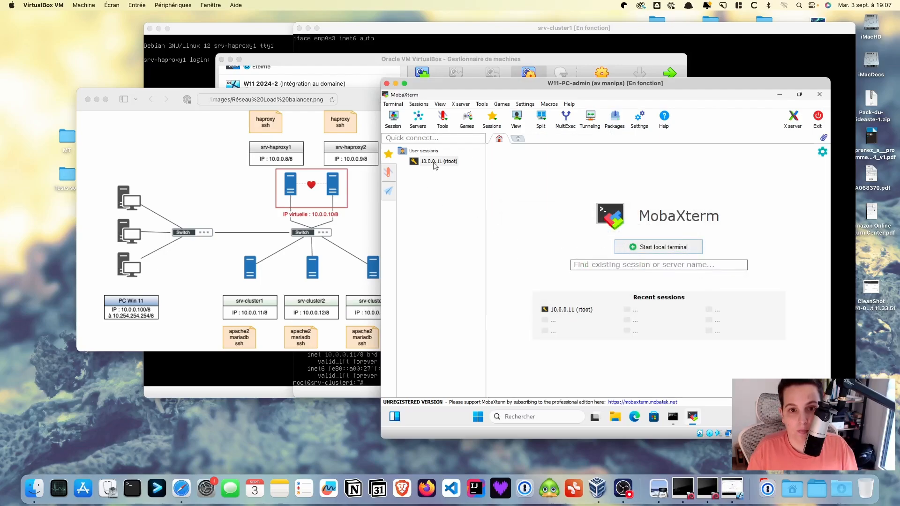
Reopen the session and rename it to 10.0.0.11 (root)
double_click(434, 162)
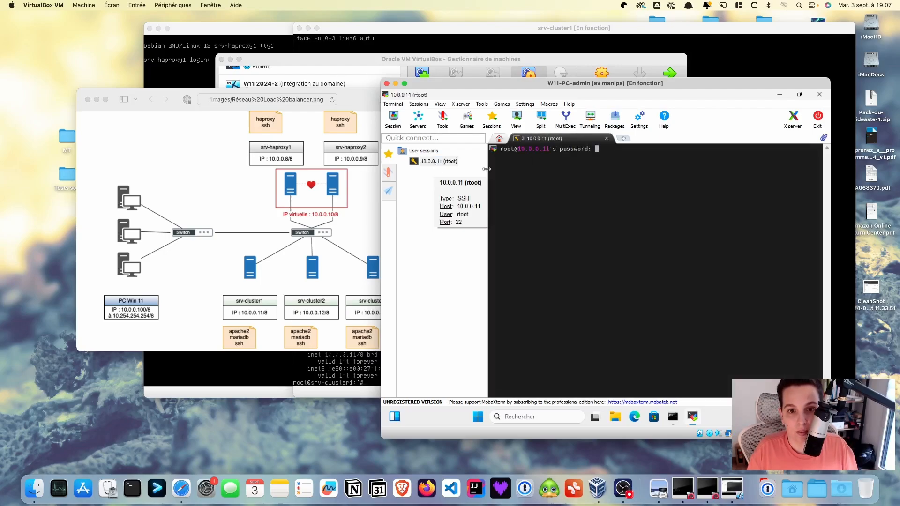
right_click(451, 162)
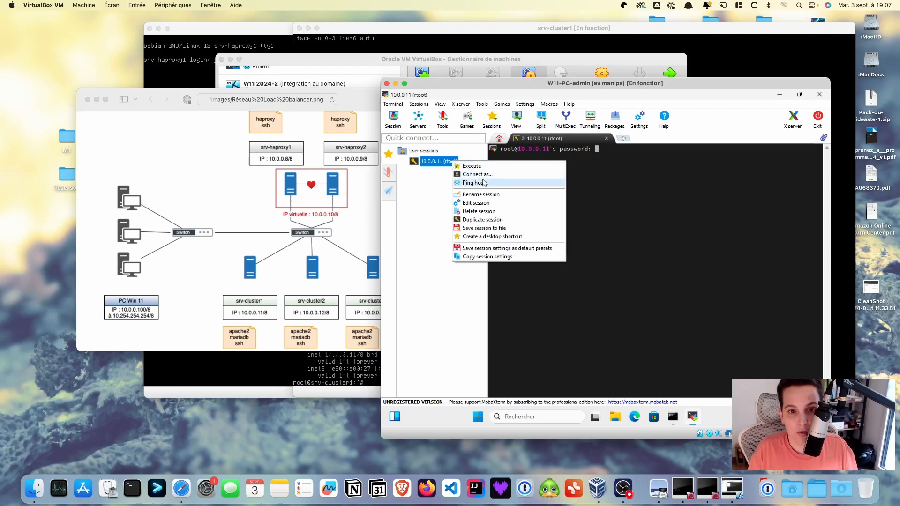
left_click(493, 196)
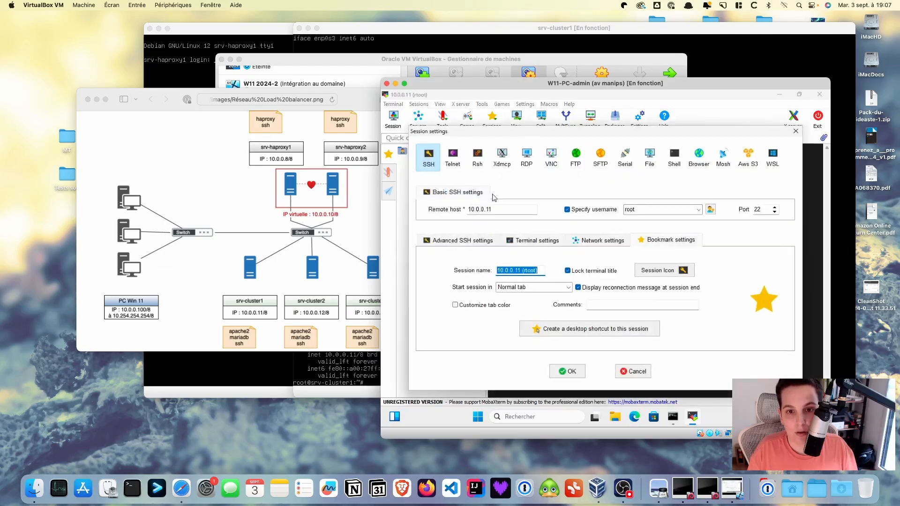
left_click(528, 272)
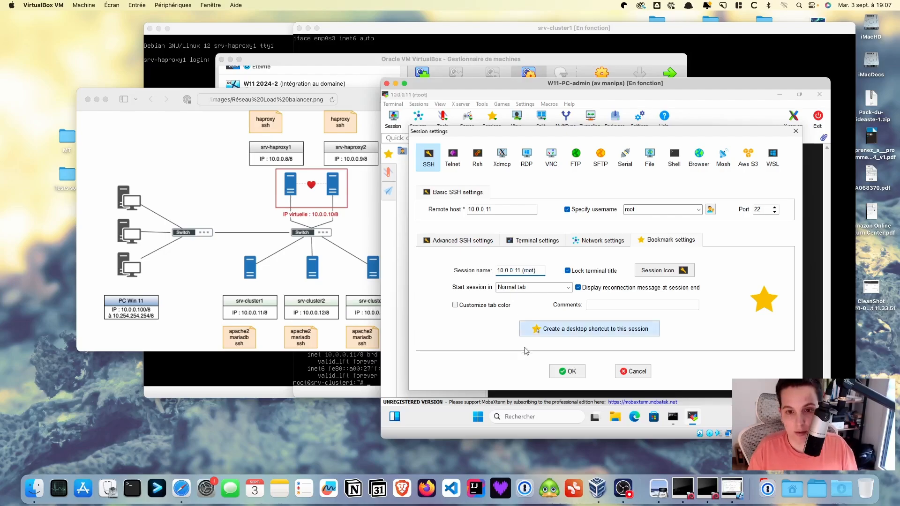
left_click(567, 371)
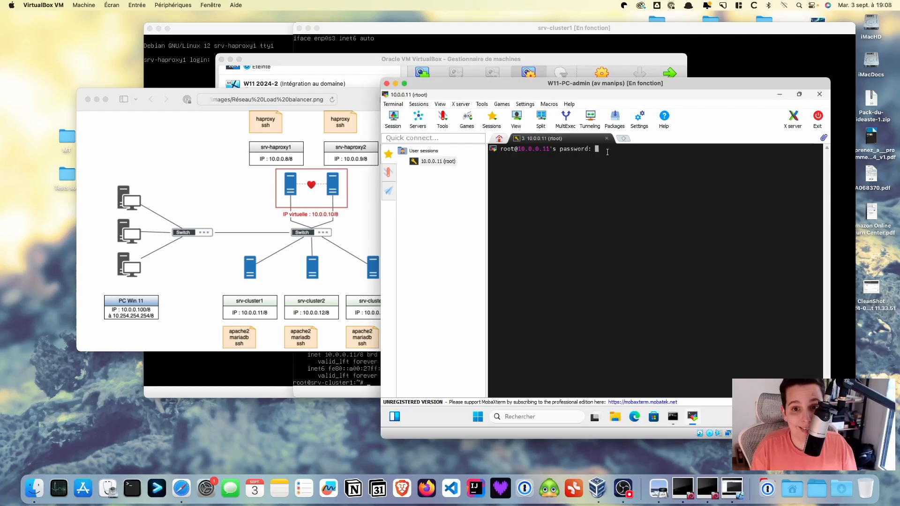
key("Return")
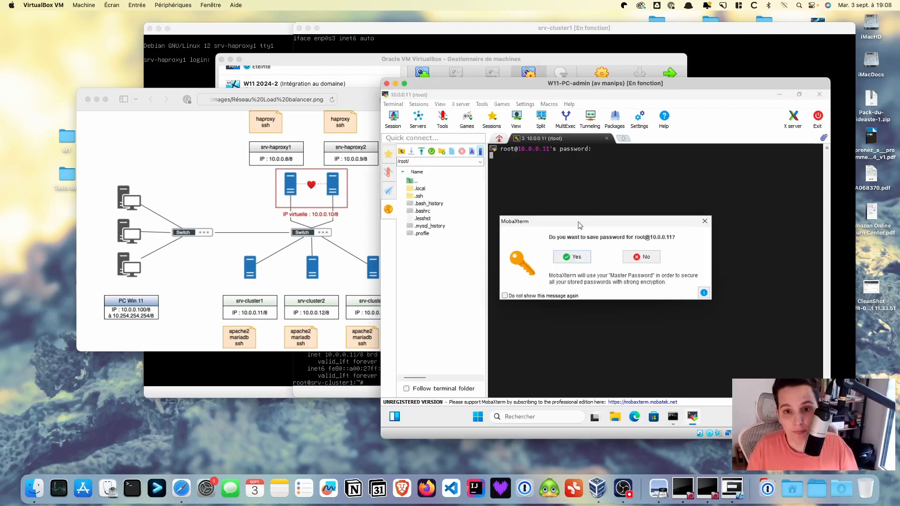
left_click(574, 257)
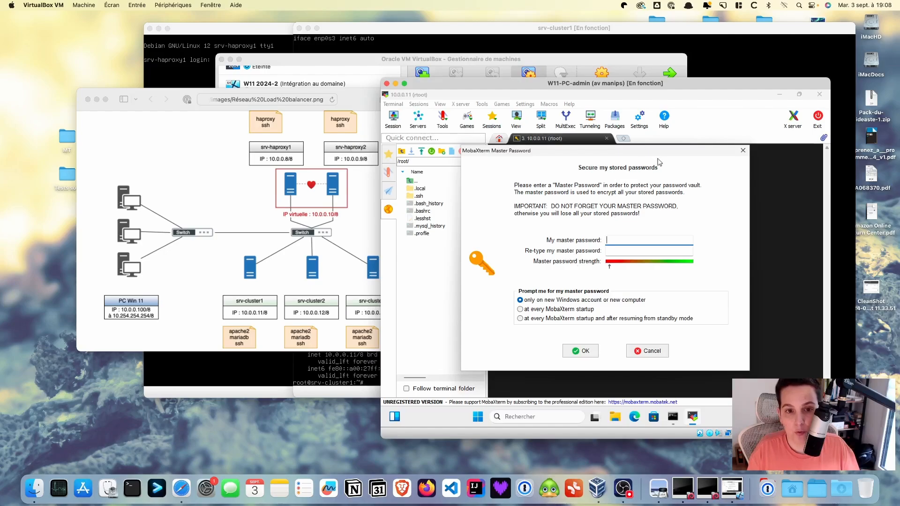
left_click(653, 351)
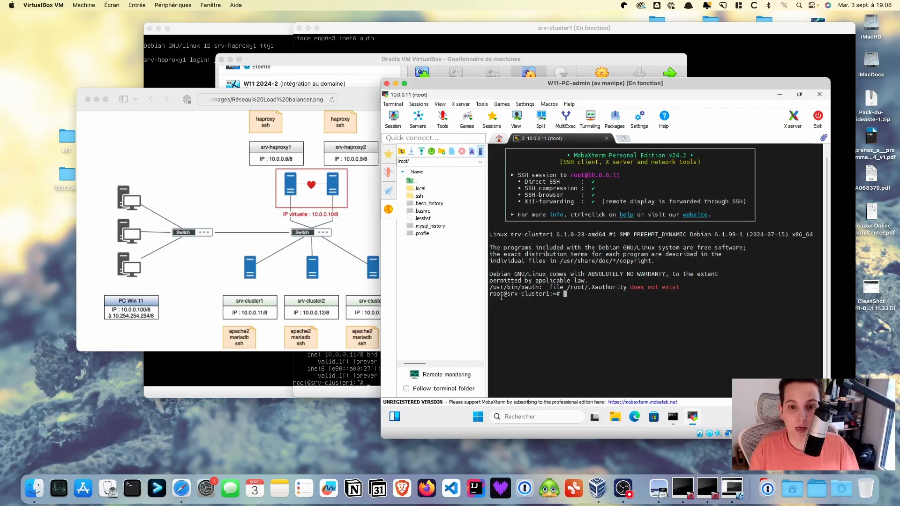
left_click_drag(489, 293, 560, 294)
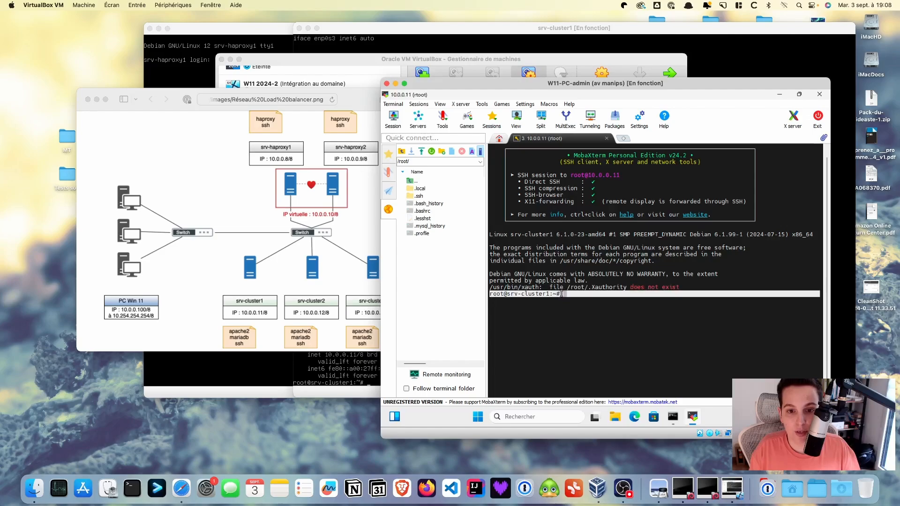
left_click(519, 296)
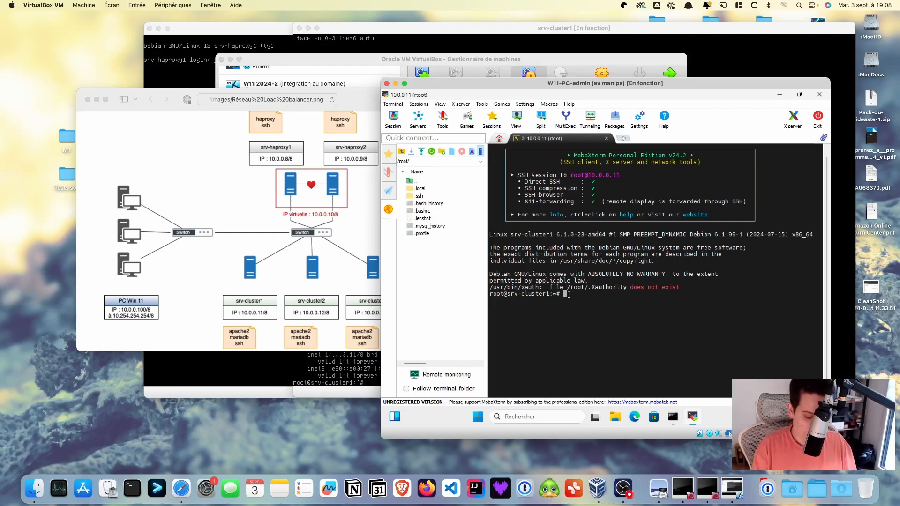
Start the MariaDB monitor on srv-cluster1 with the mariadb command
type("maria")
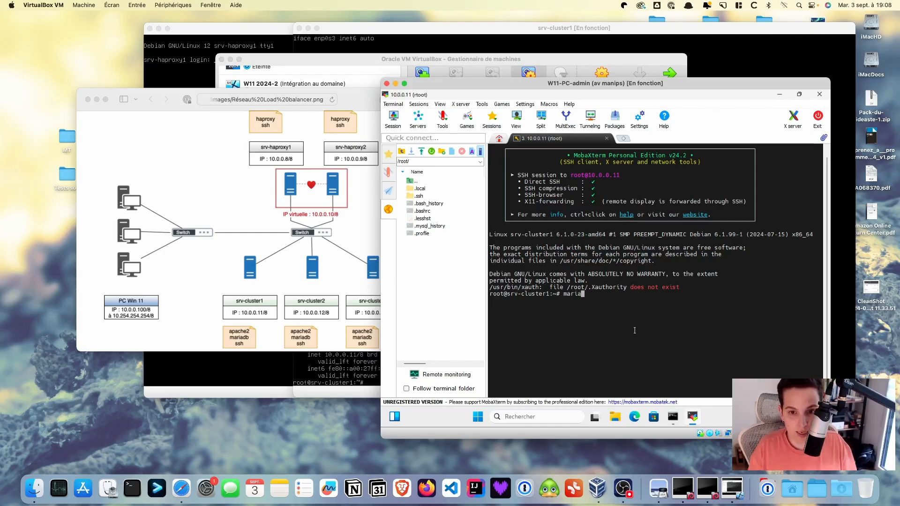
type("db")
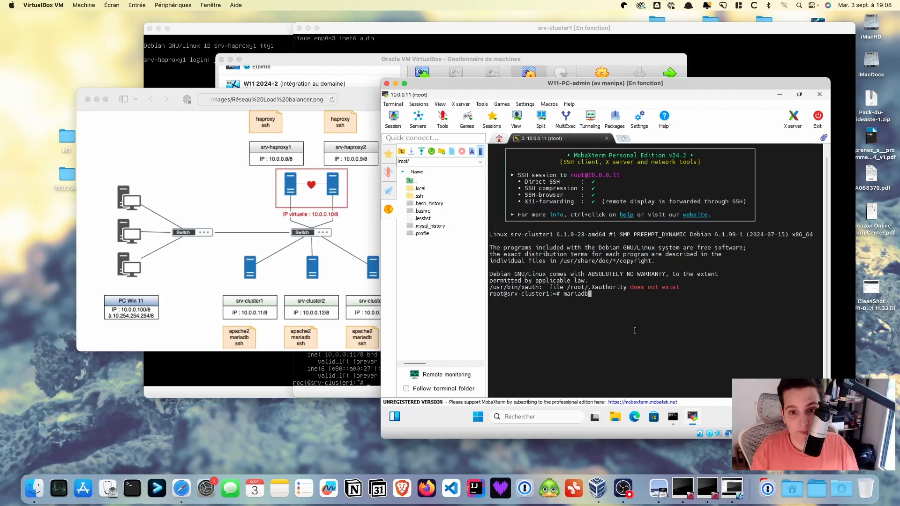
key("Return")
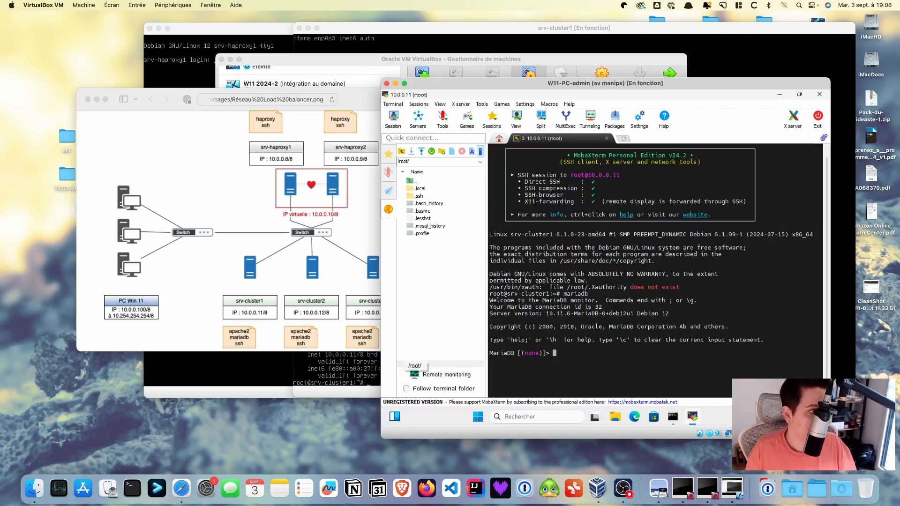
key("super+Tab")
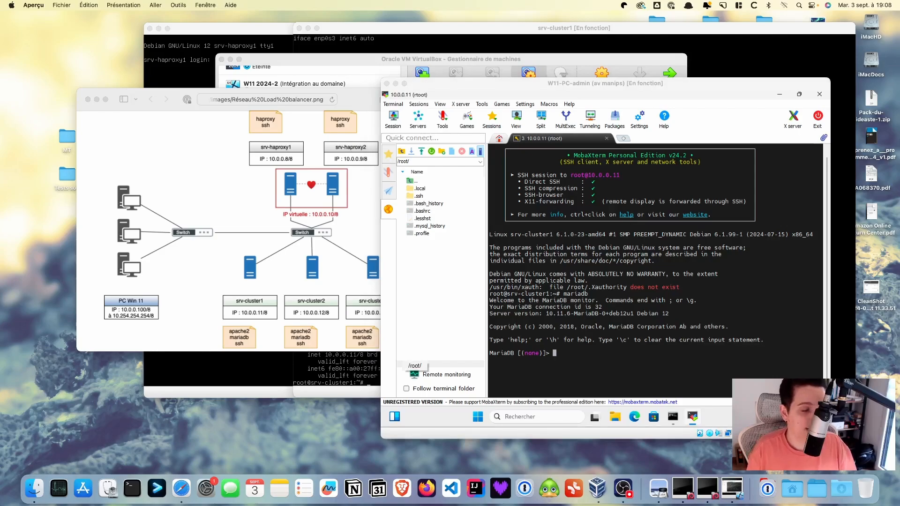
left_click(566, 353)
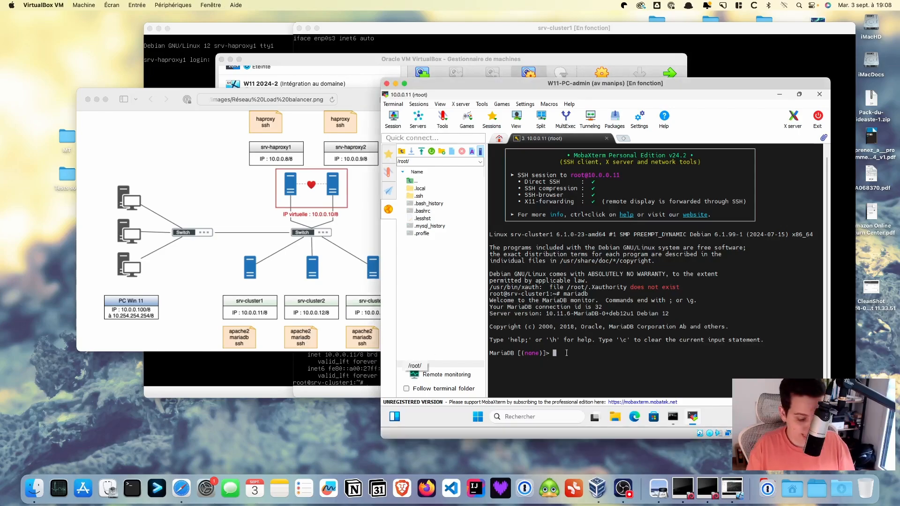
Begin the statement SET PASSWORD FOR root@ at the MariaDB prompt
type("SET")
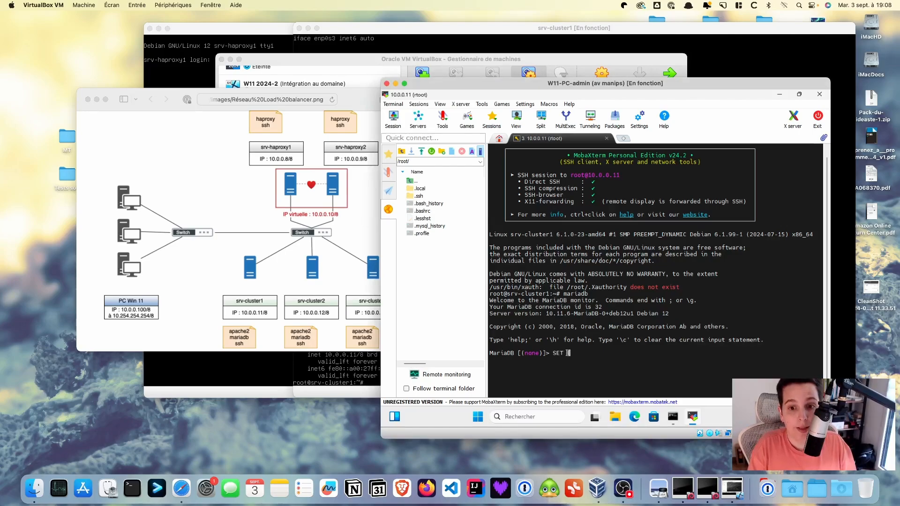
type(" PASS")
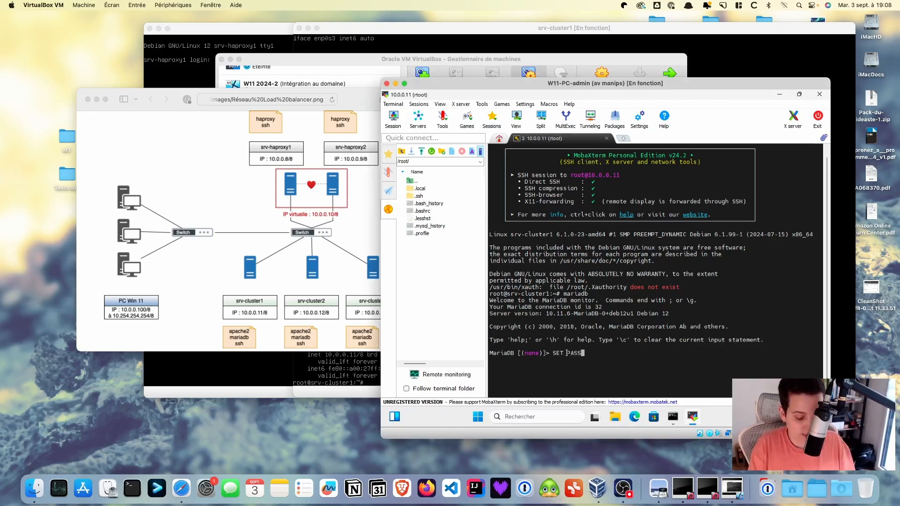
type("WORD")
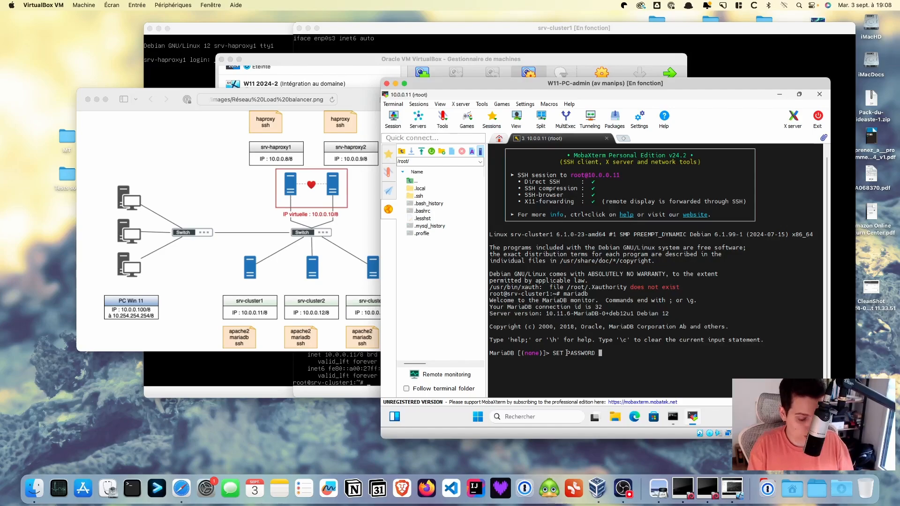
type(" FO")
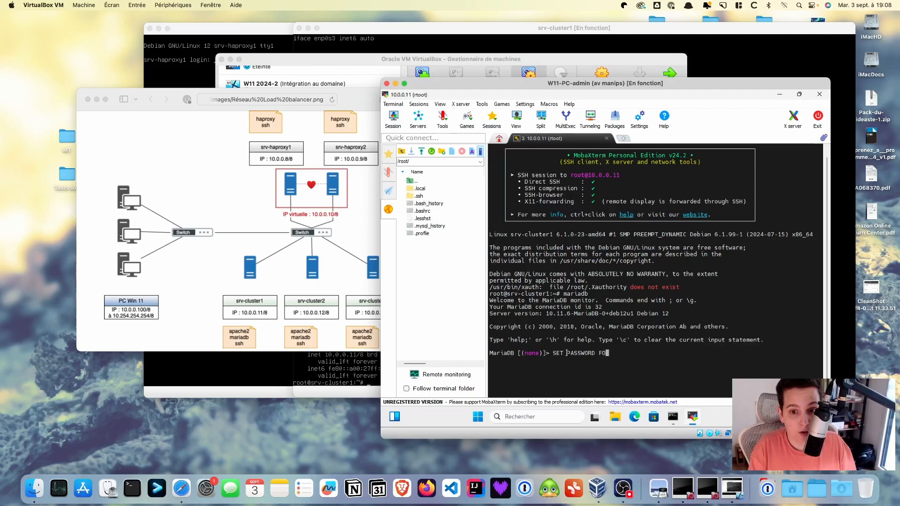
type("R")
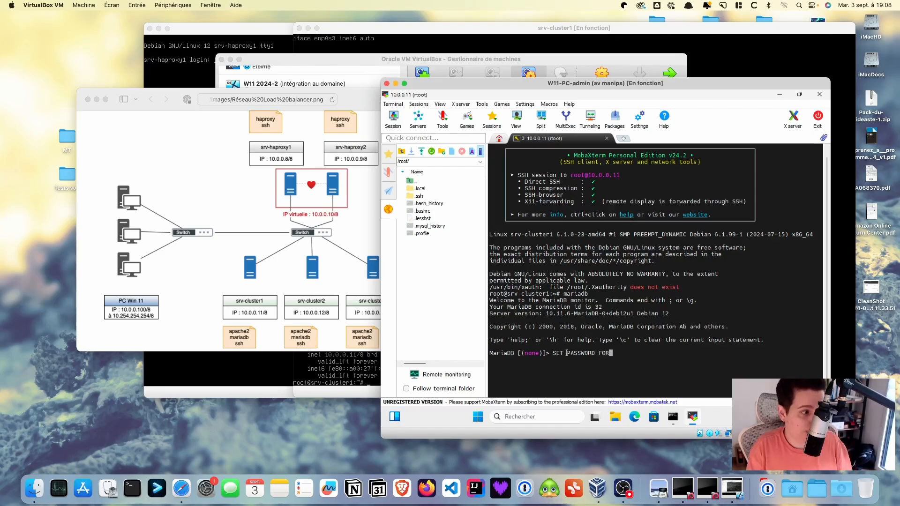
type(" root")
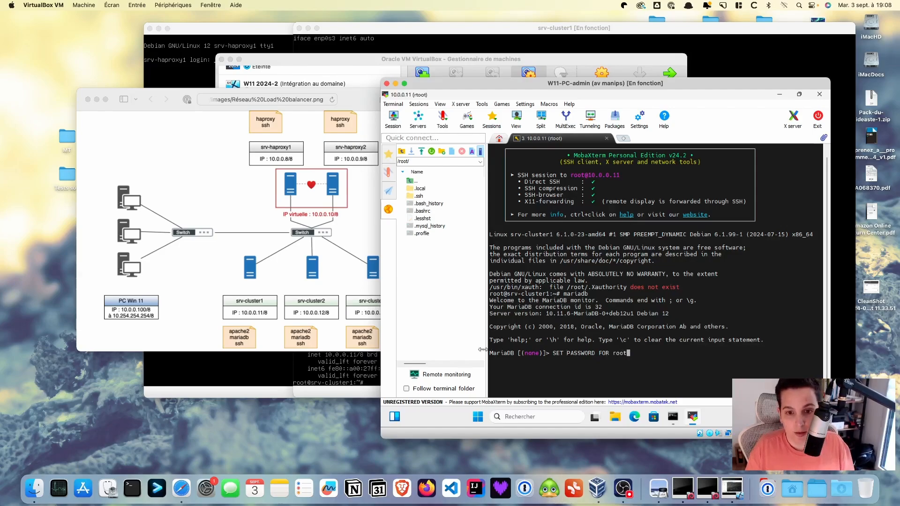
right_click(505, 294)
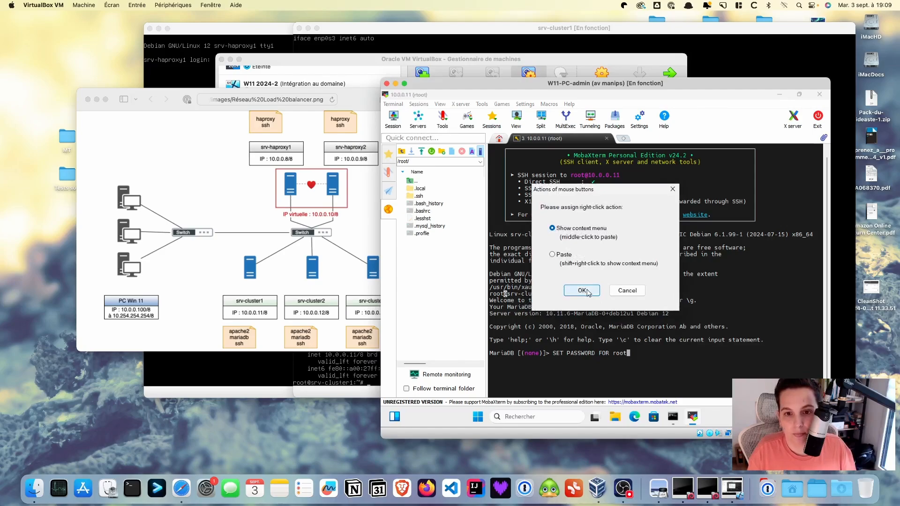
left_click(588, 292)
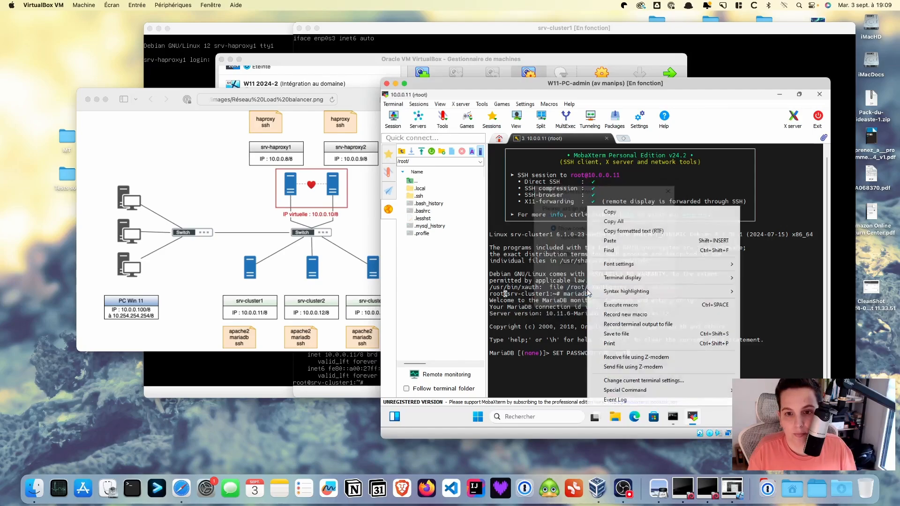
left_click(622, 211)
right_click(633, 355)
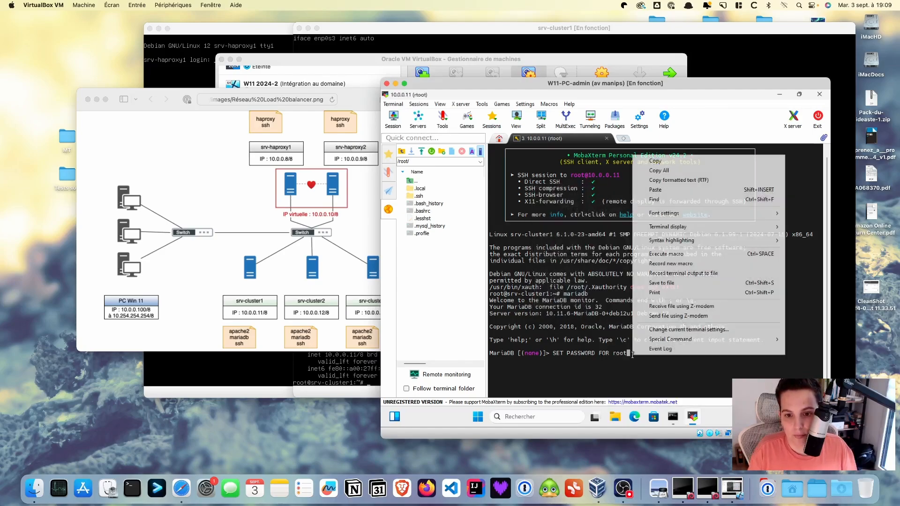
left_click(659, 189)
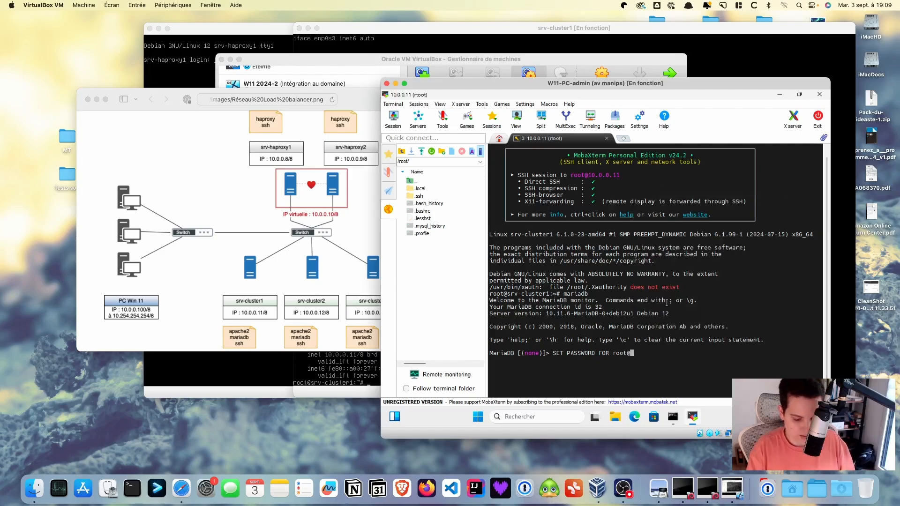
Complete it as root@localhost=PASSWORD('<new password>'); using the new root password
type("localhost")
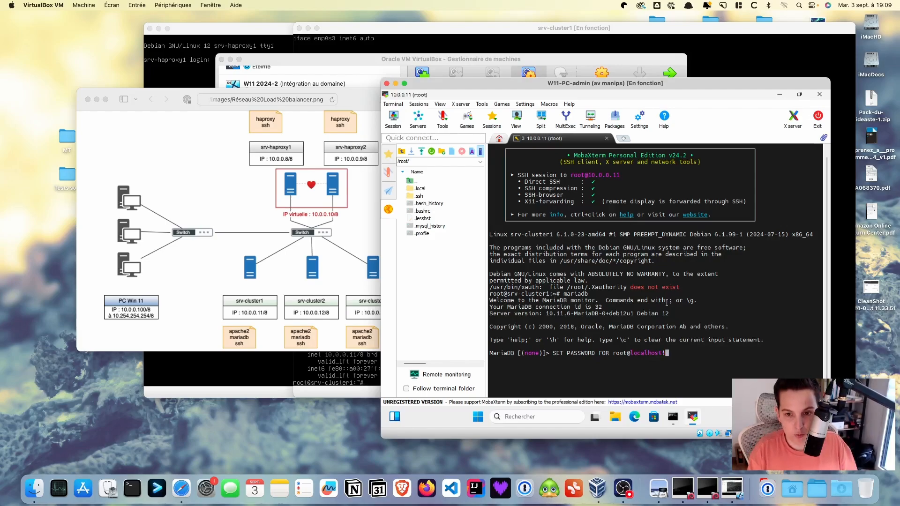
type("=")
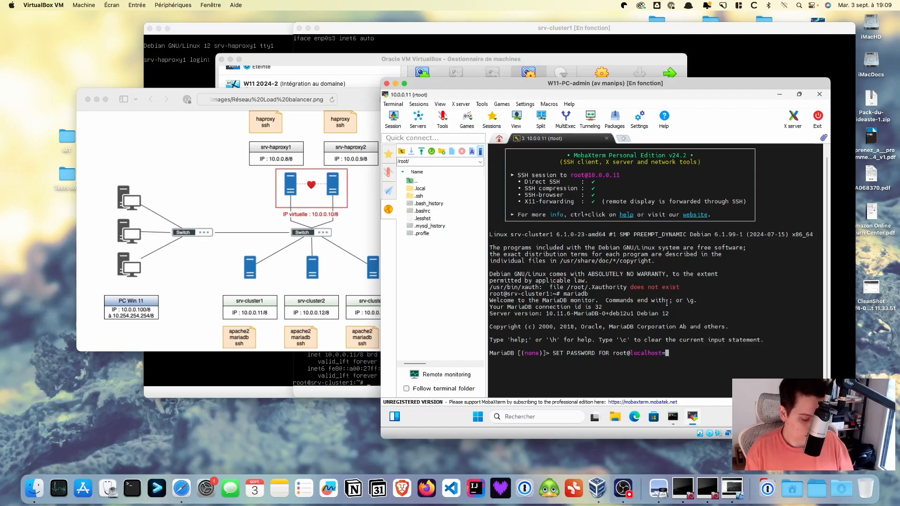
type("PASSWORD")
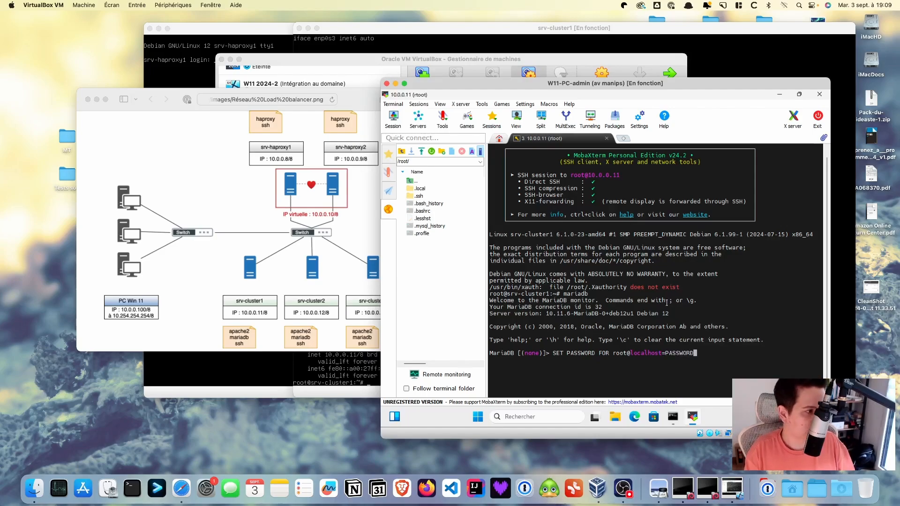
type("-")
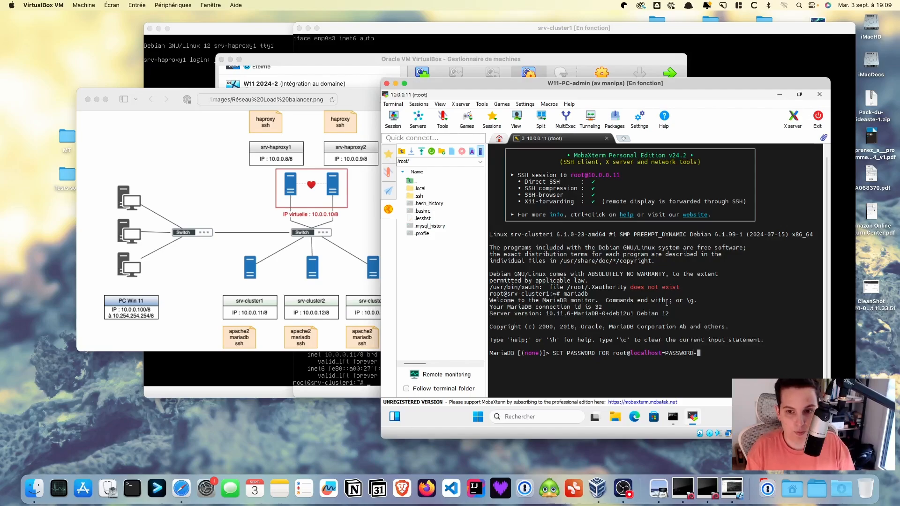
key("BackSpace")
type("(")
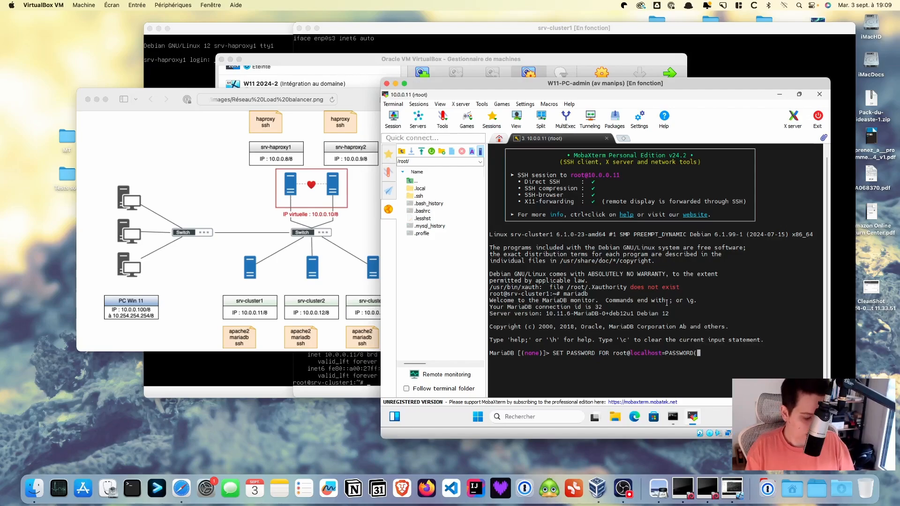
type("'")
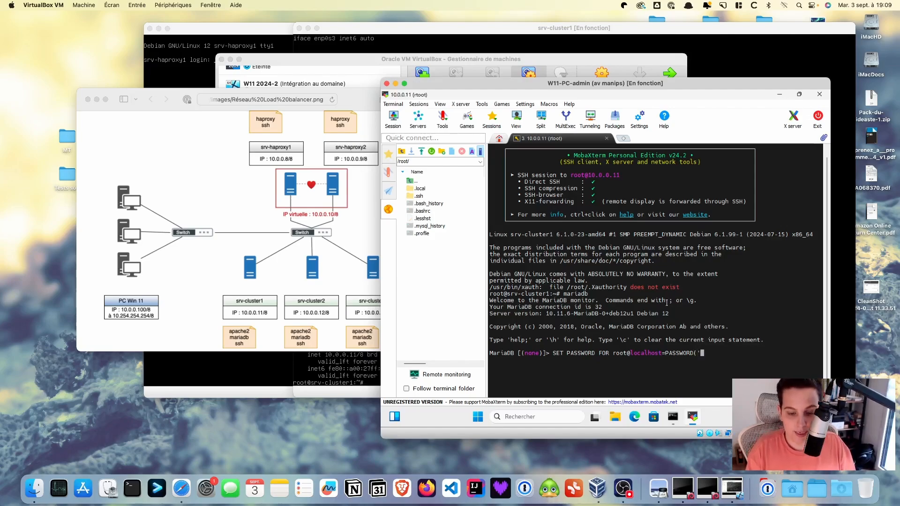
type("btssio'")
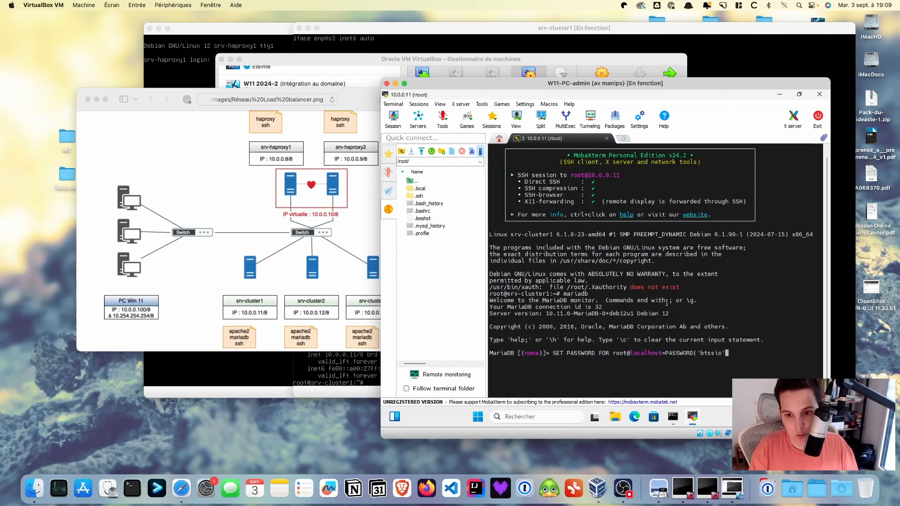
type("à")
key("BackSpace")
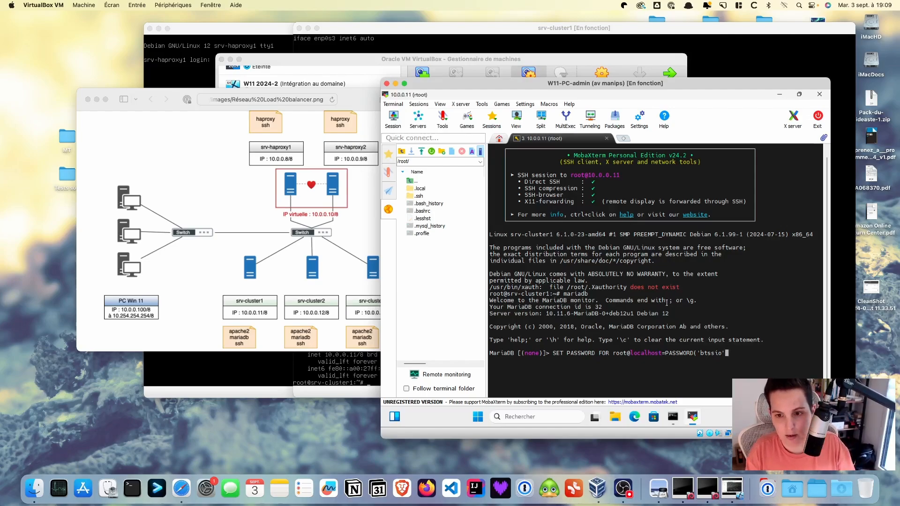
type("çà)")
key("BackSpace")
key("BackSpace")
key("BackSpace")
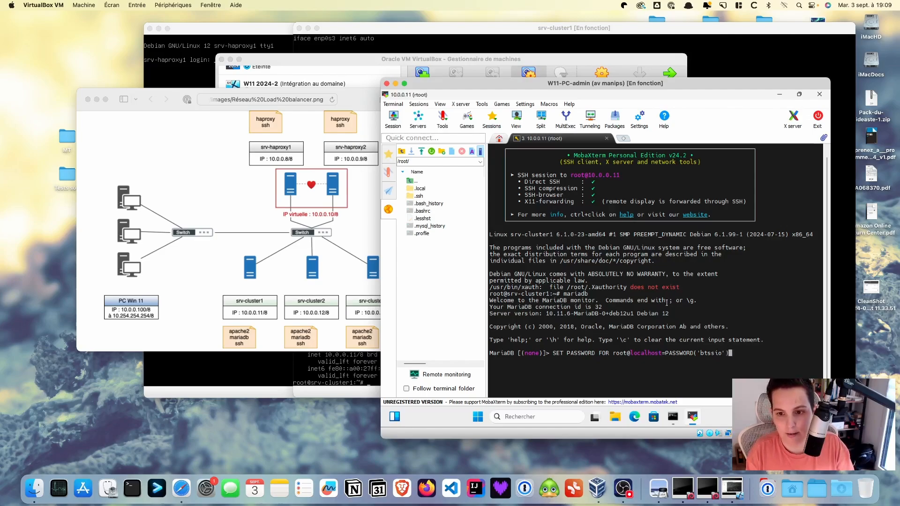
type(")")
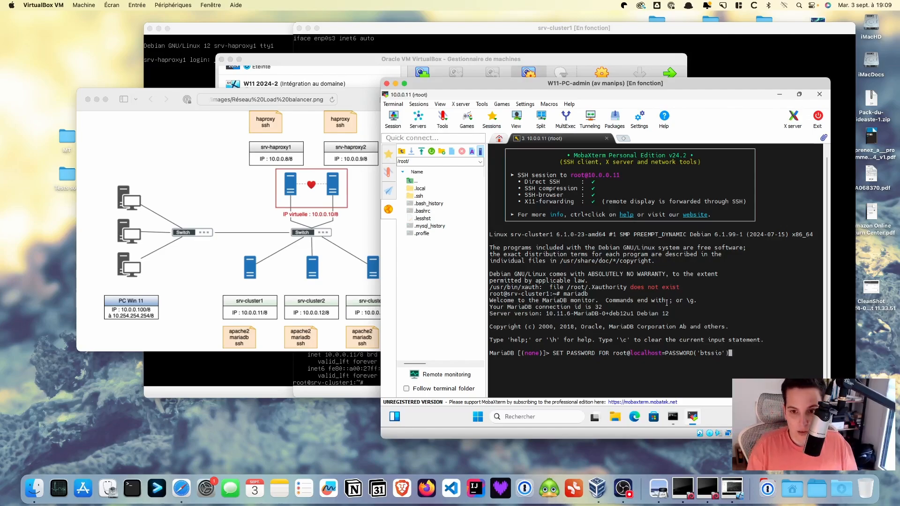
type(";")
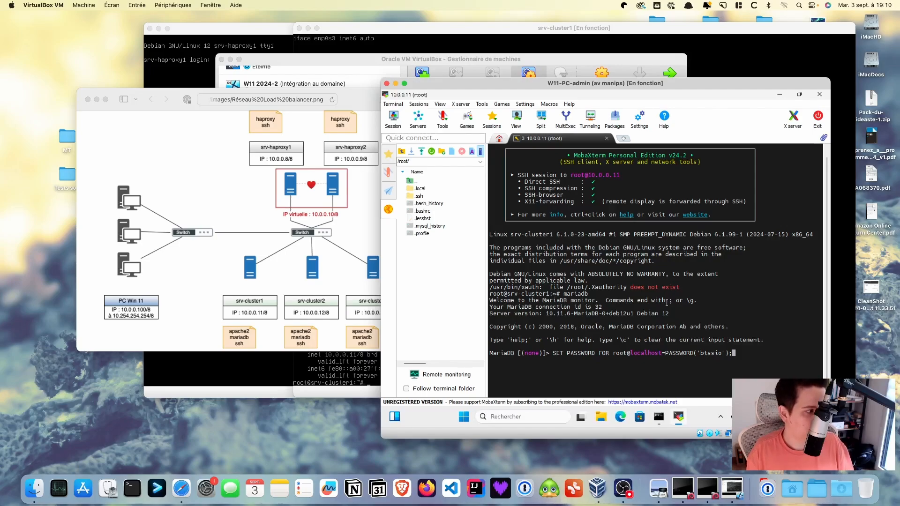
Run the SET PASSWORD statement, then run flush privileges; to reload the privilege tables
key("Return")
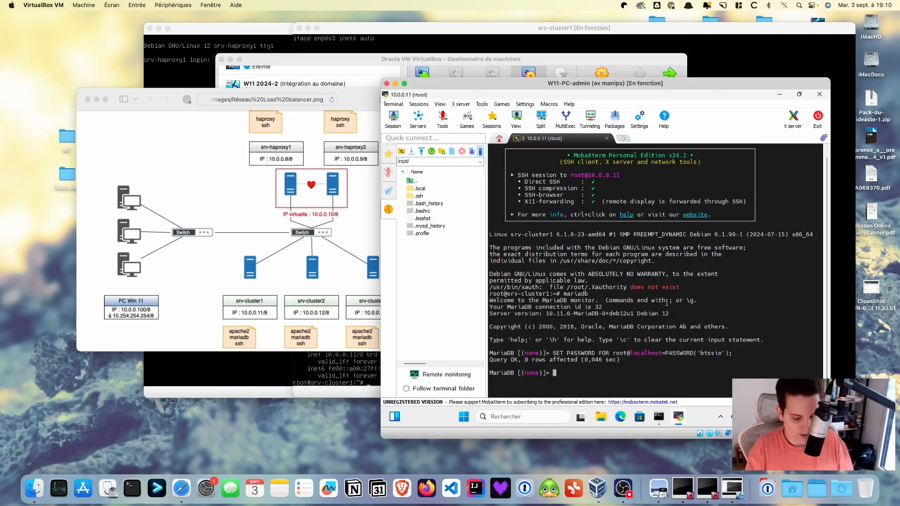
type("flush pri")
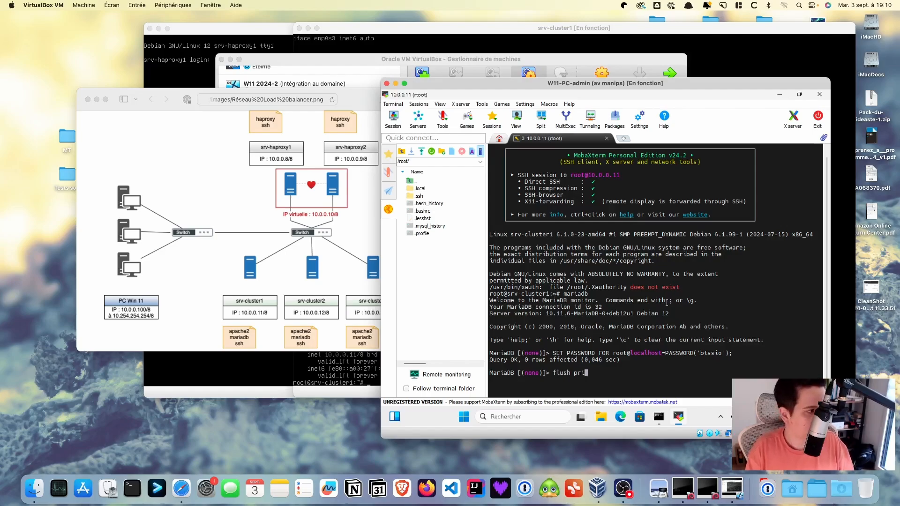
type("vileges")
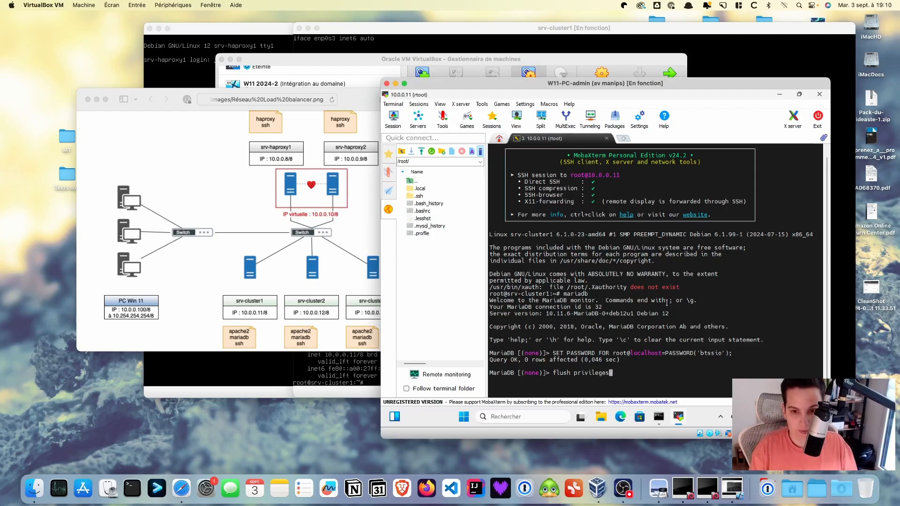
type(";")
key("Return")
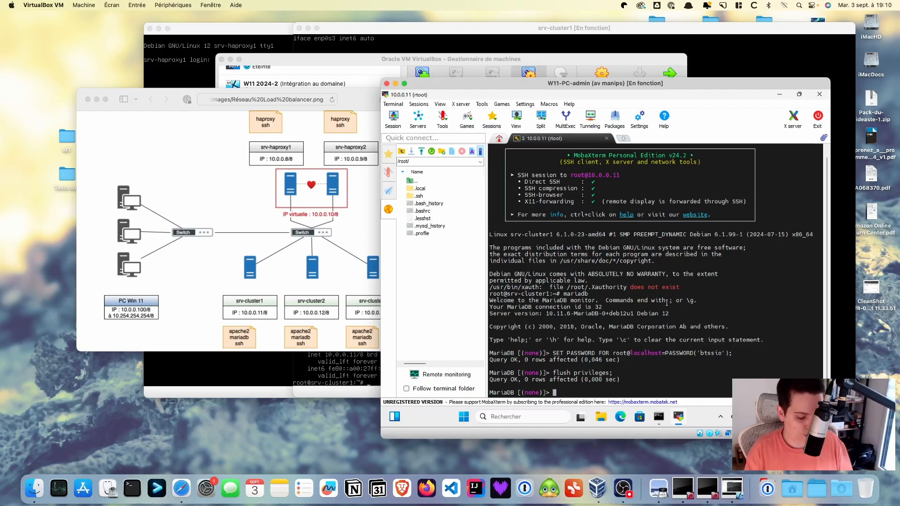
Begin typing GRANT ALL PRIVILEGES ON *.* at the MariaDB prompt
type("GRANT")
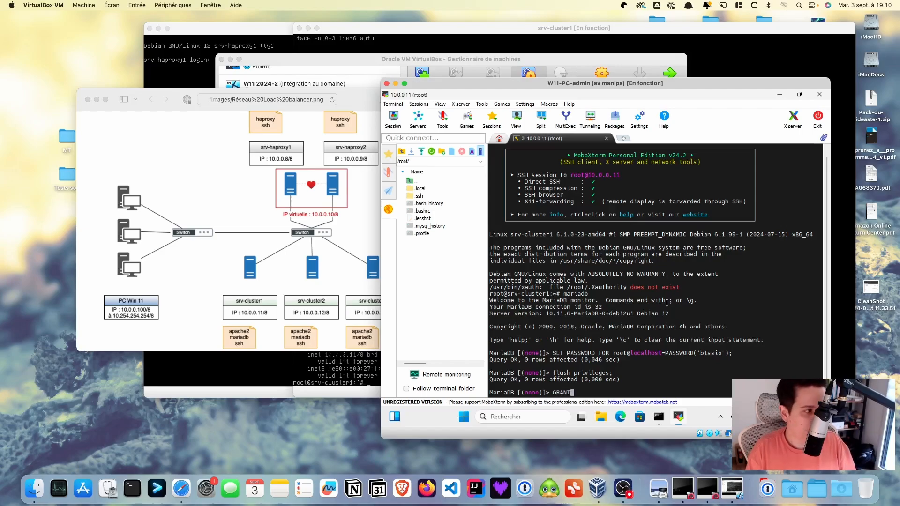
type(" ALL ")
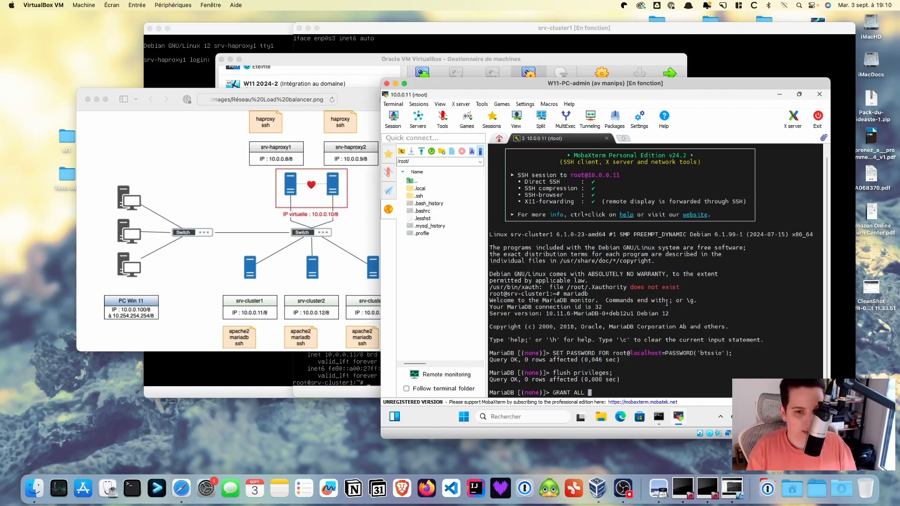
type("PRIVILM")
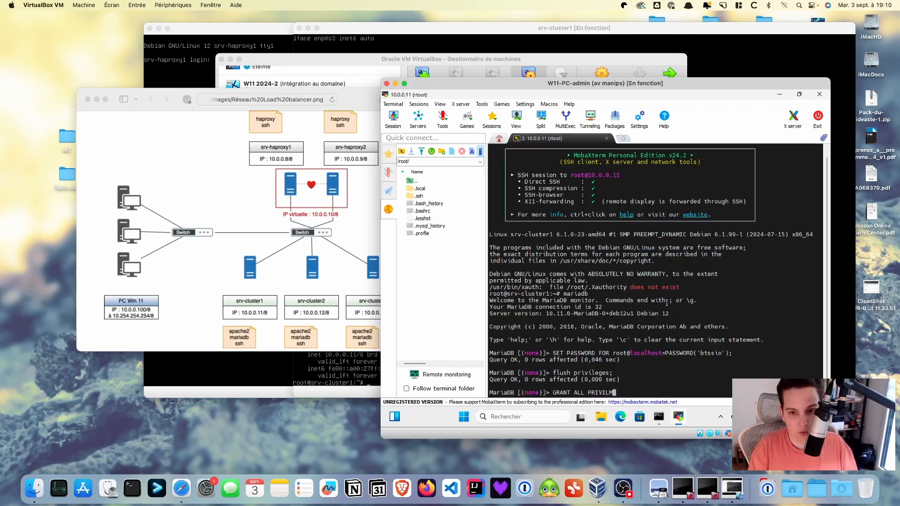
key("BackSpace")
type("EGES")
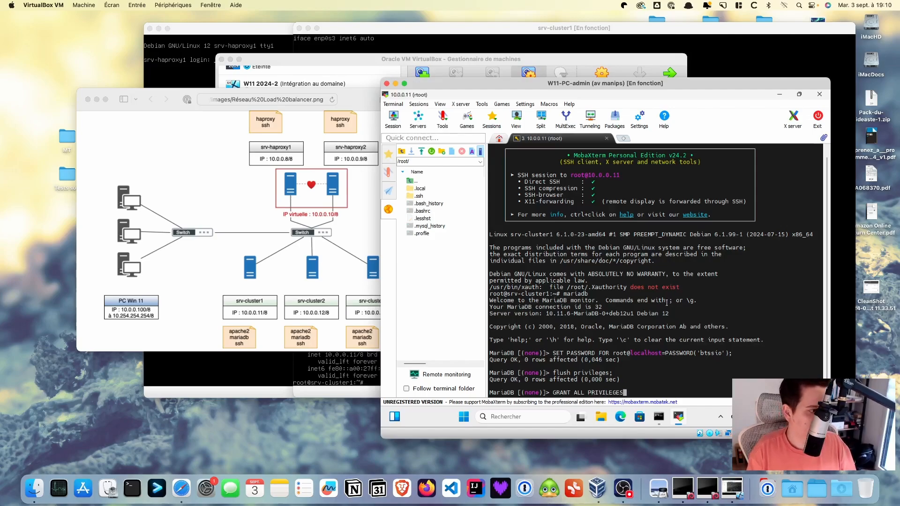
type(" ON ")
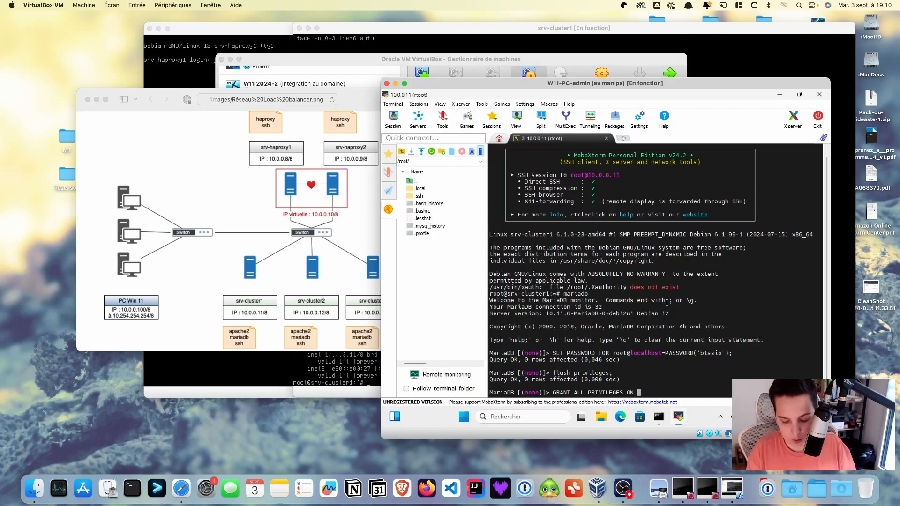
type("$")
key("BackSpace")
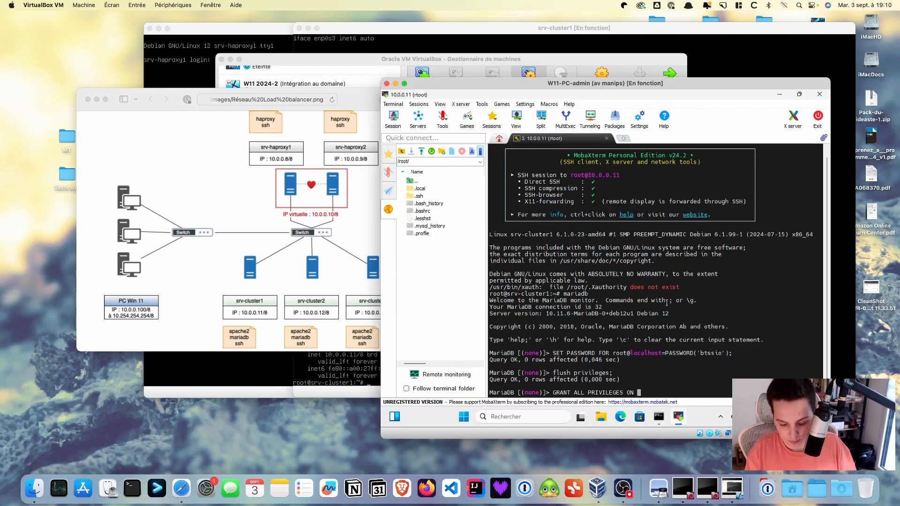
type("*")
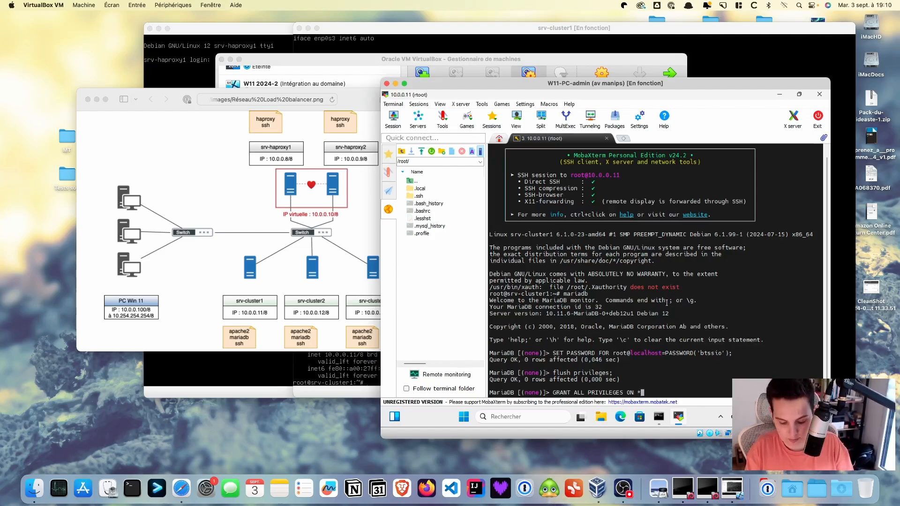
type("?")
key("BackSpace")
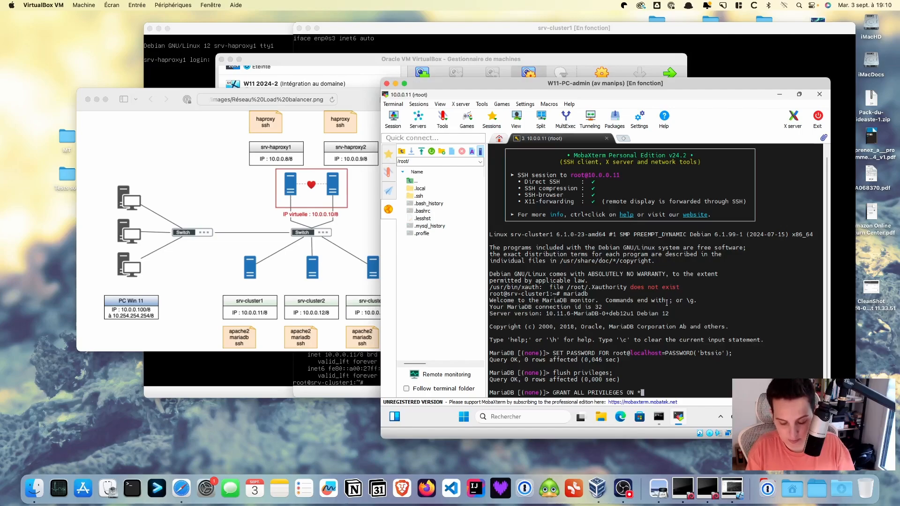
Finish the grant TO 'root'@'%' with the password and WITH GRANT OPTION, and run it
type(".*")
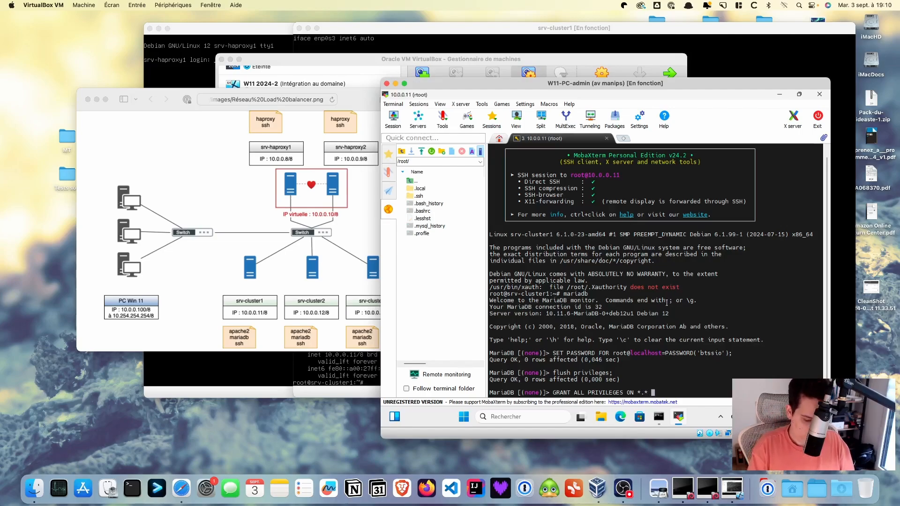
type(" TO")
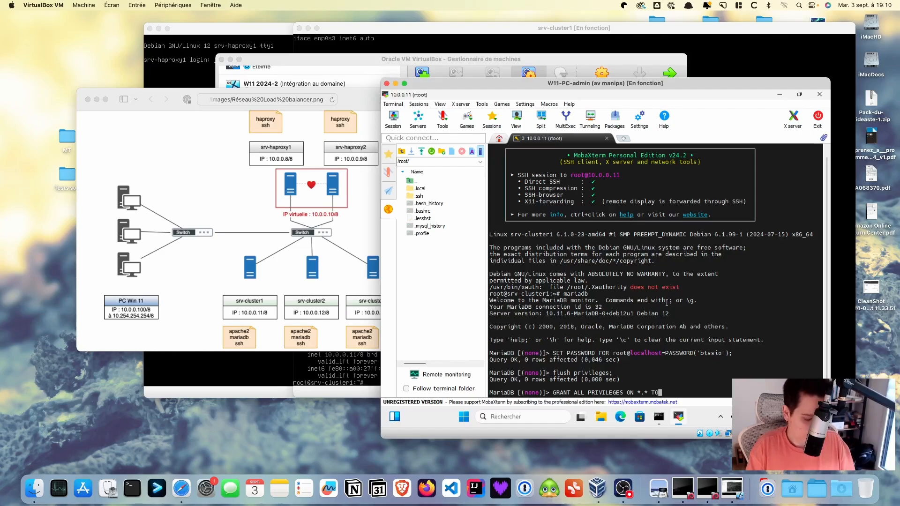
type(" 'oot")
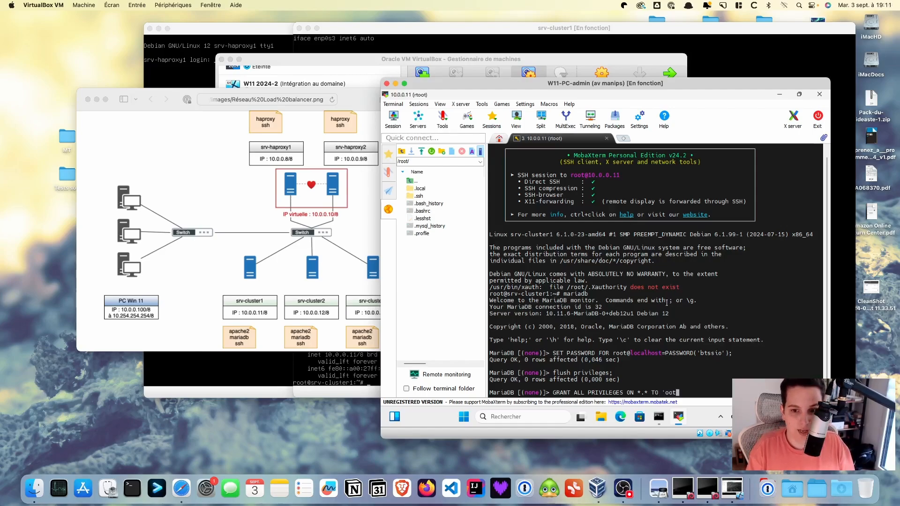
type("'")
key("Left")
key("Left")
key("Left")
key("Left")
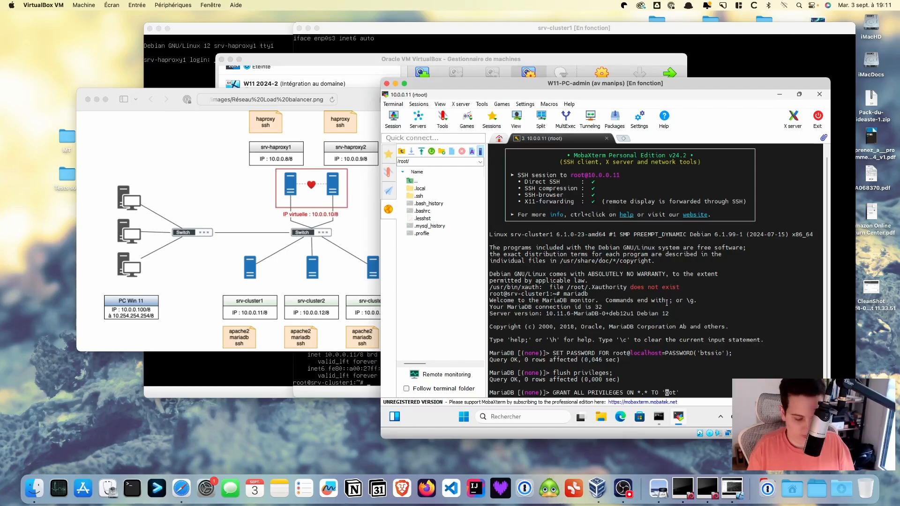
type("r")
key("Right")
key("Right")
key("Right")
key("Right")
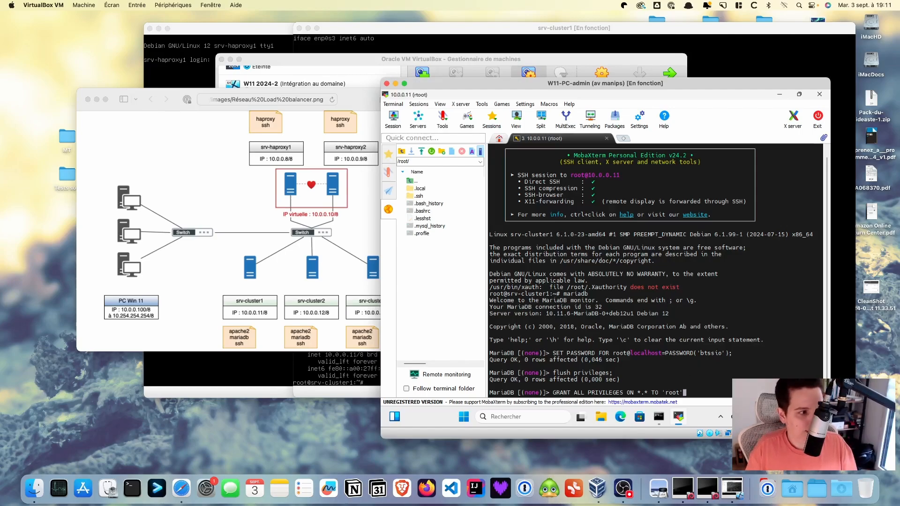
right_click(680, 392)
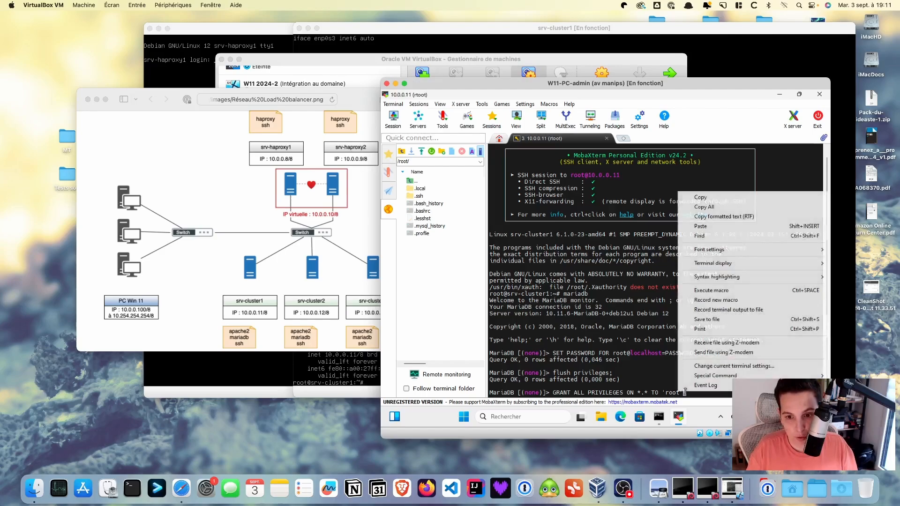
key("Escape")
type("@")
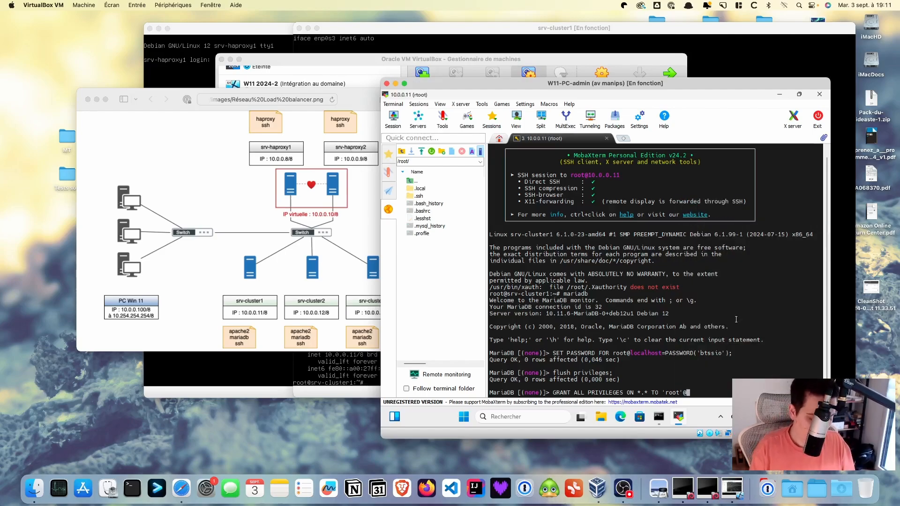
type("'%")
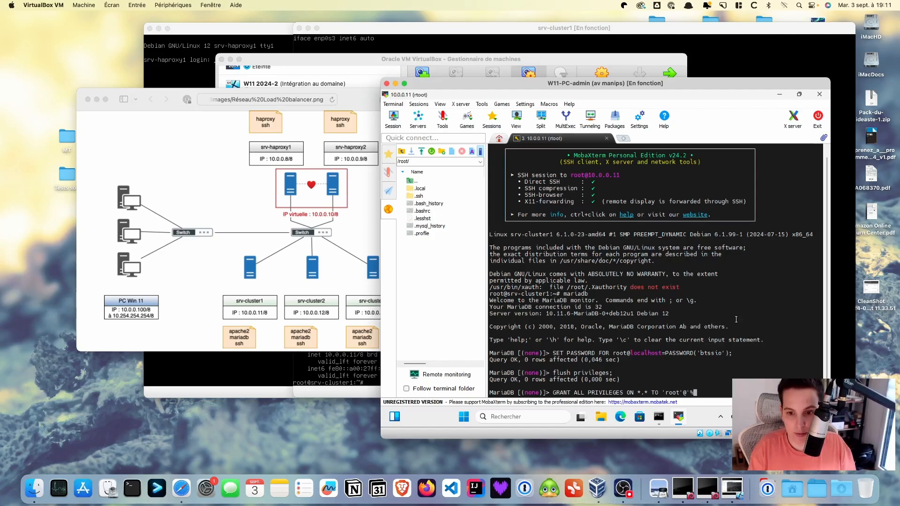
type("'")
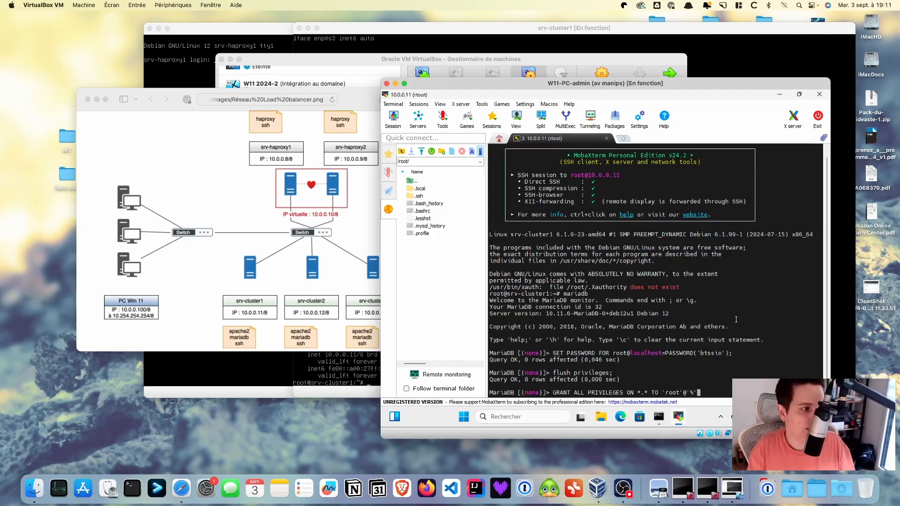
type(" I")
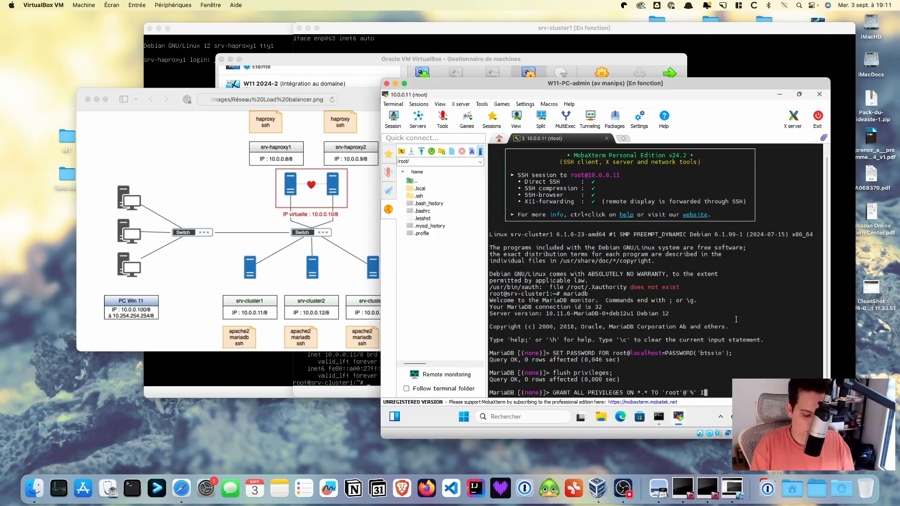
type("DENTIFIE")
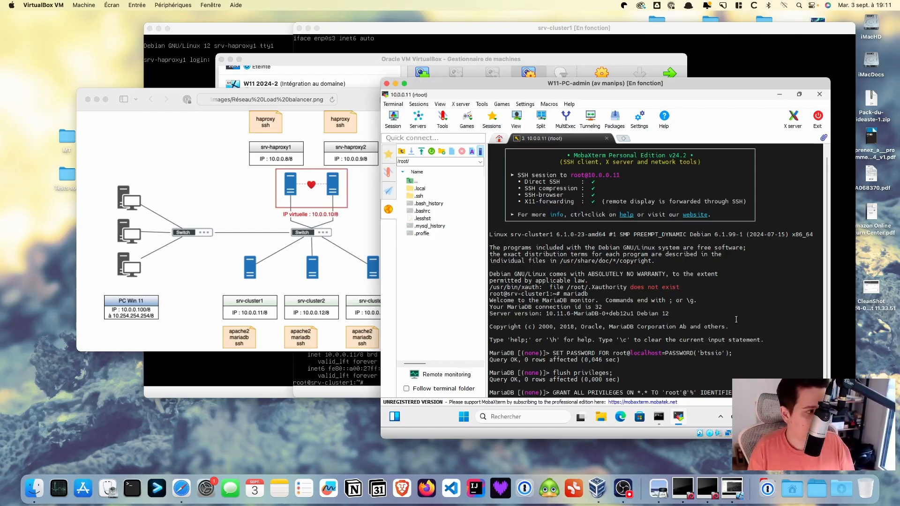
type("TIFIE ")
type("OPTIO")
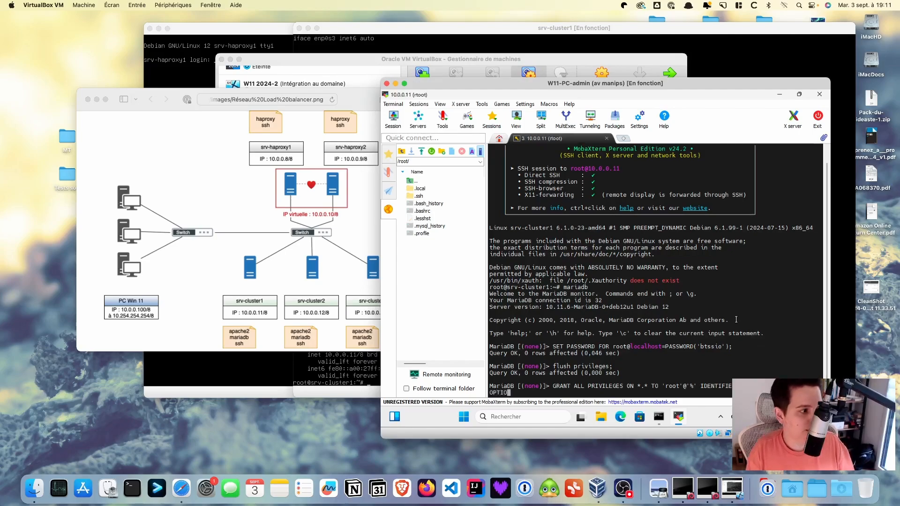
type("N")
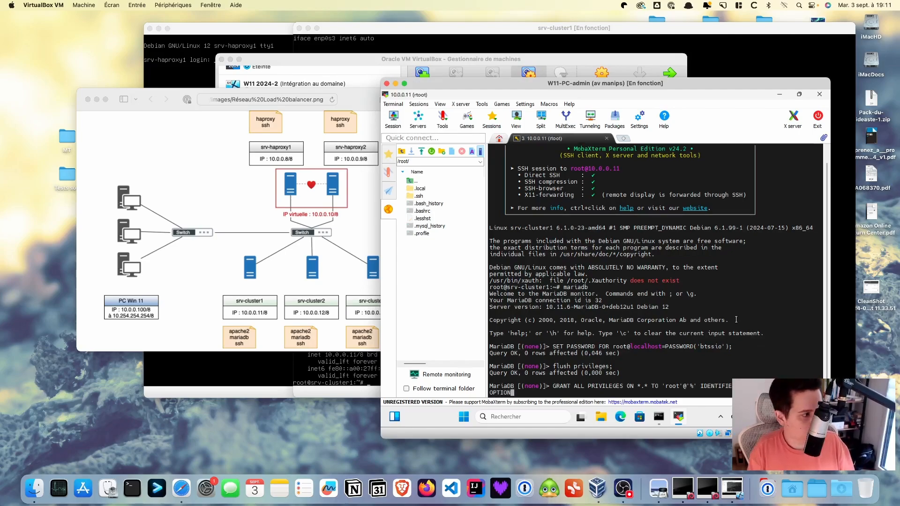
type(";")
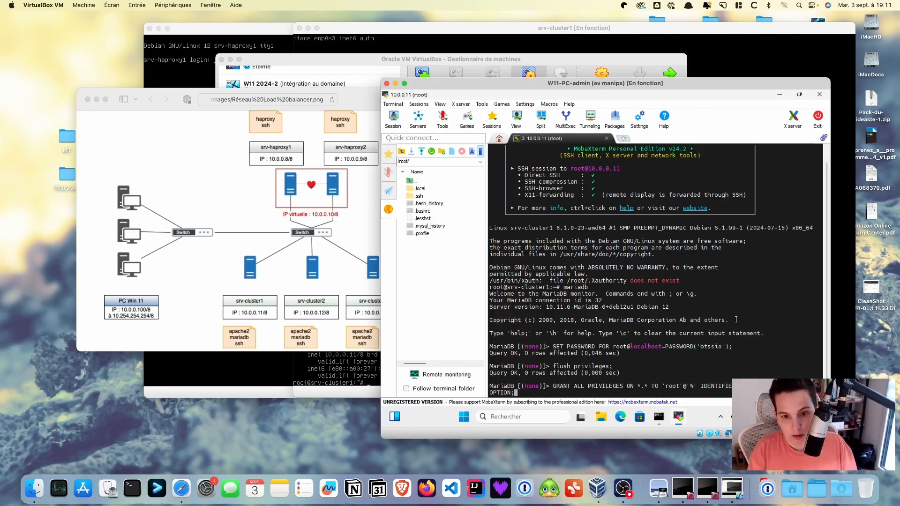
key("Return")
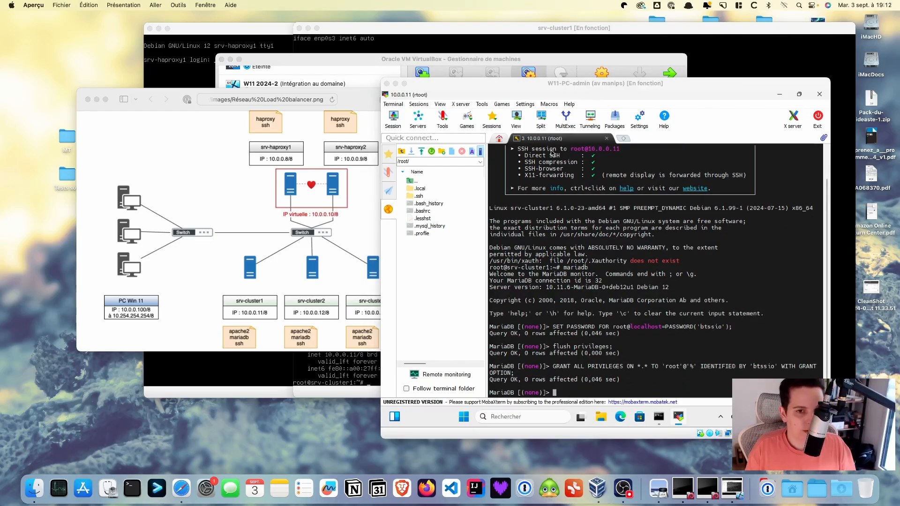
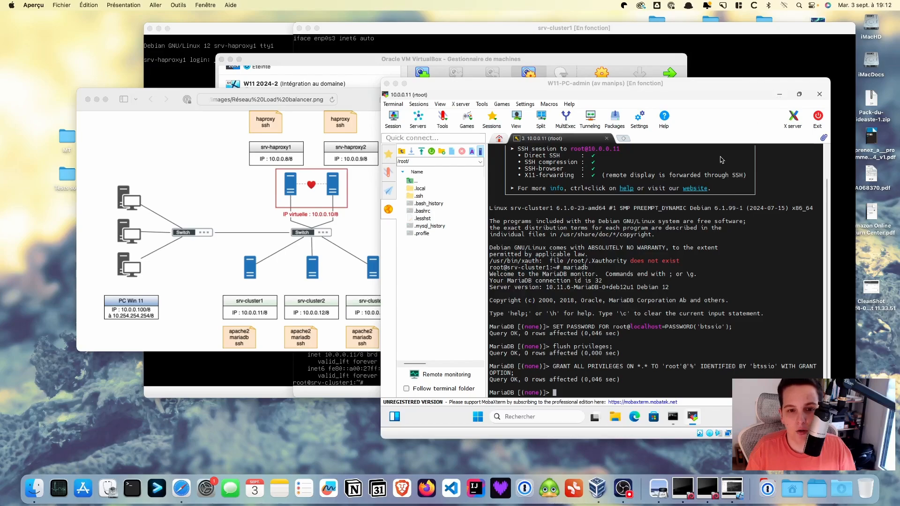
Minimize MobaXterm, launch Brave, and close the old DBeaver and MobaXterm download tabs
left_click(779, 95)
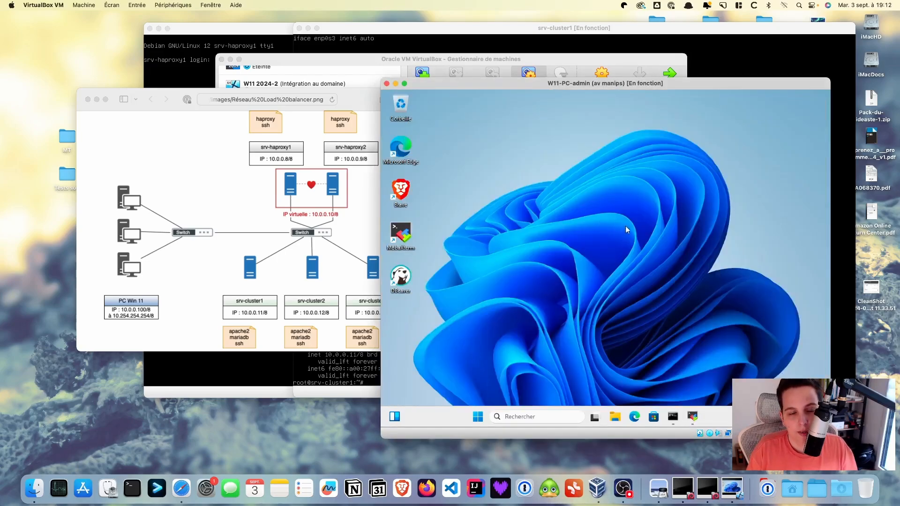
double_click(401, 193)
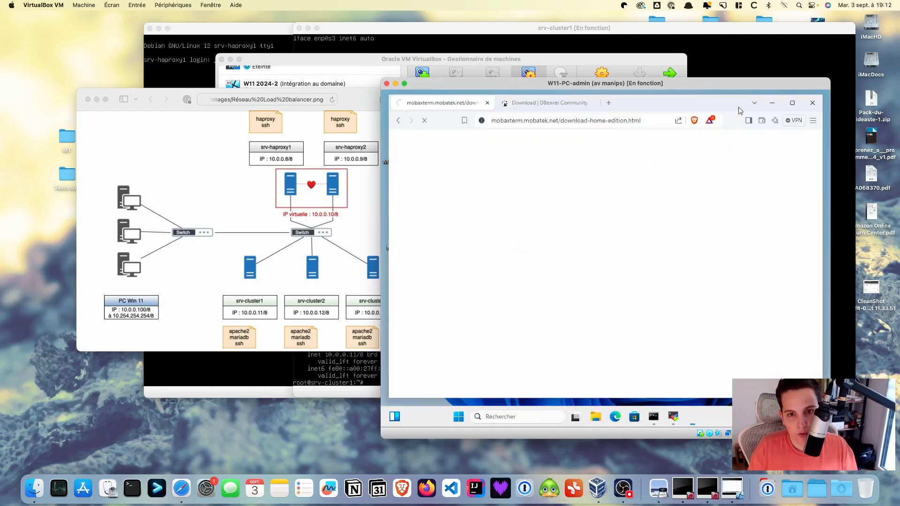
left_click(592, 103)
left_click(487, 103)
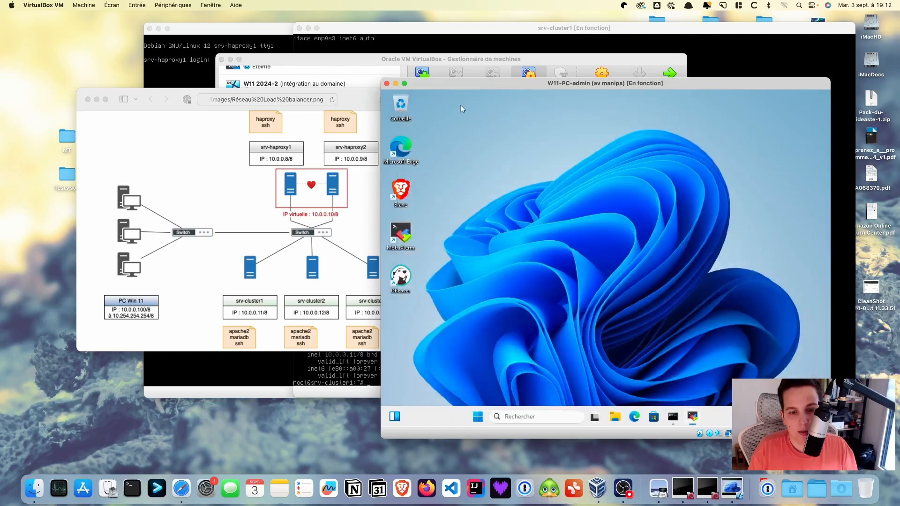
double_click(400, 196)
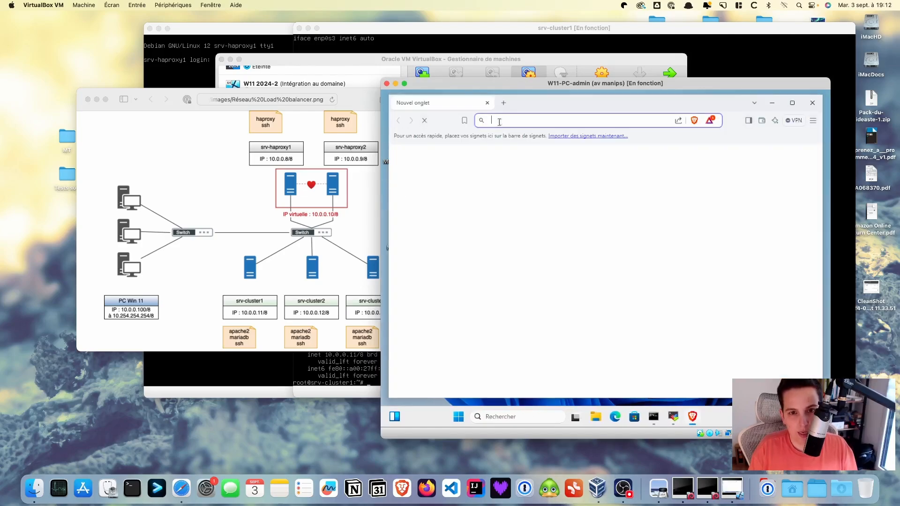
Load 10.0.0.11 to see the Apache2 Debian Default Page, then minimize Brave
type("10.0")
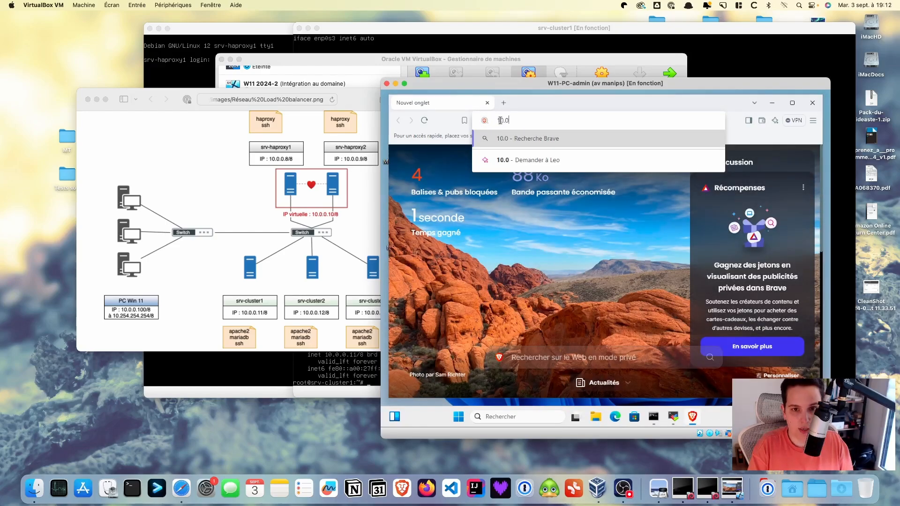
type(".0.11")
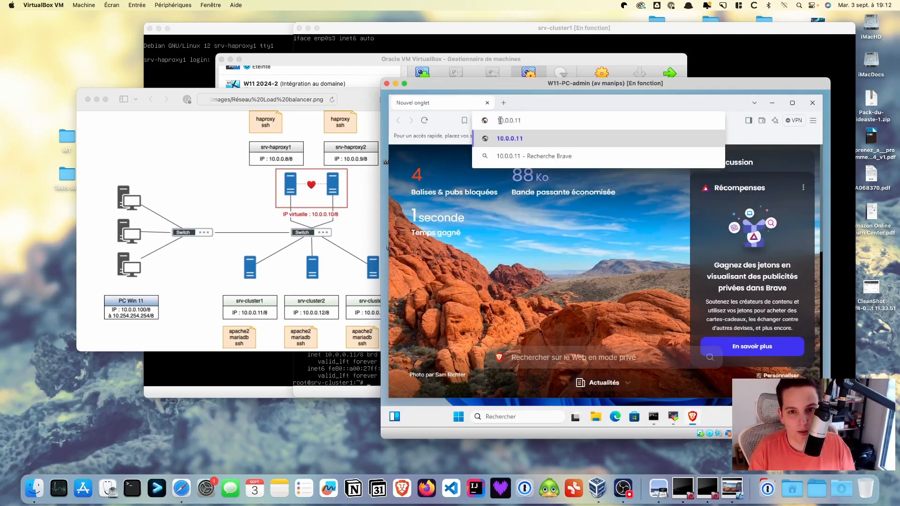
key("Return")
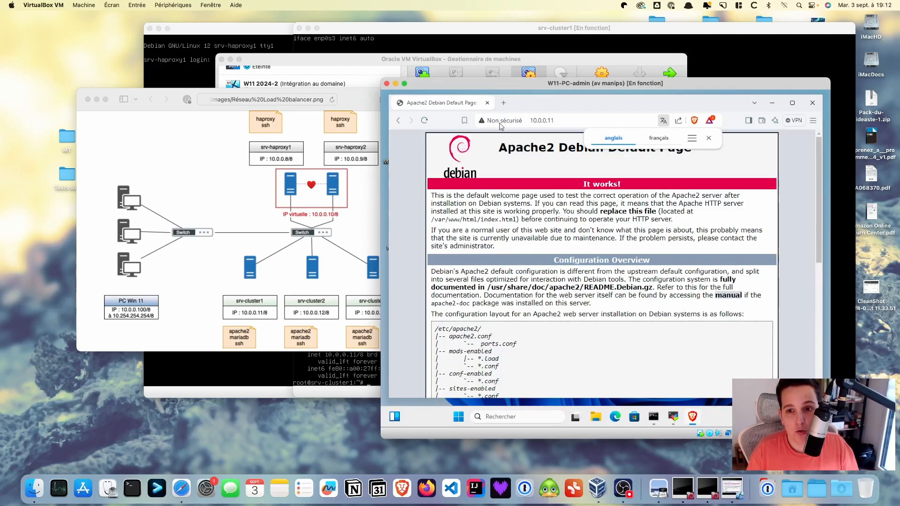
left_click(708, 137)
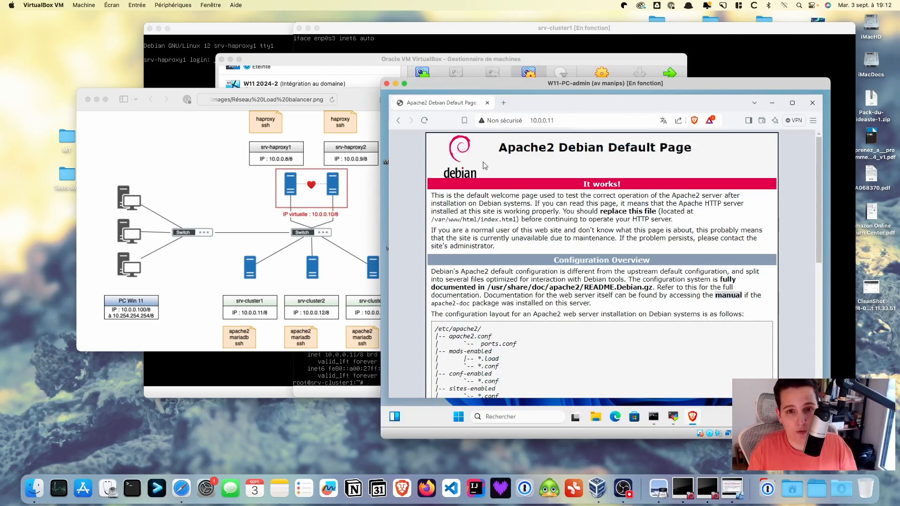
left_click(772, 106)
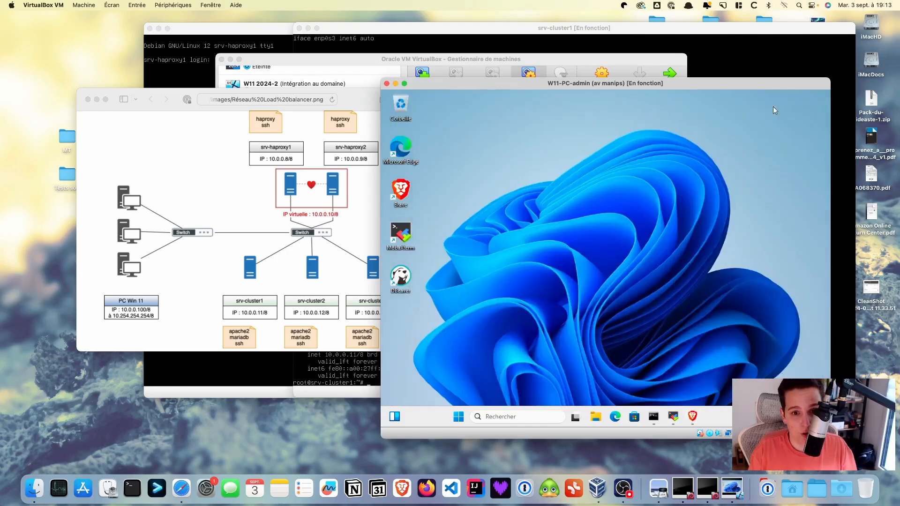
Restore MobaXterm and close the SSH tab to 10.0.0.11, confirming with Yes
left_click(674, 417)
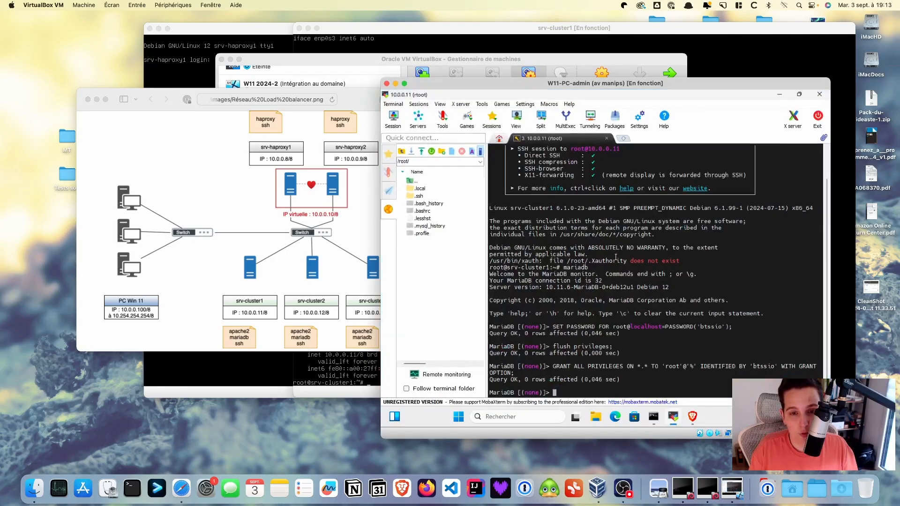
left_click(606, 139)
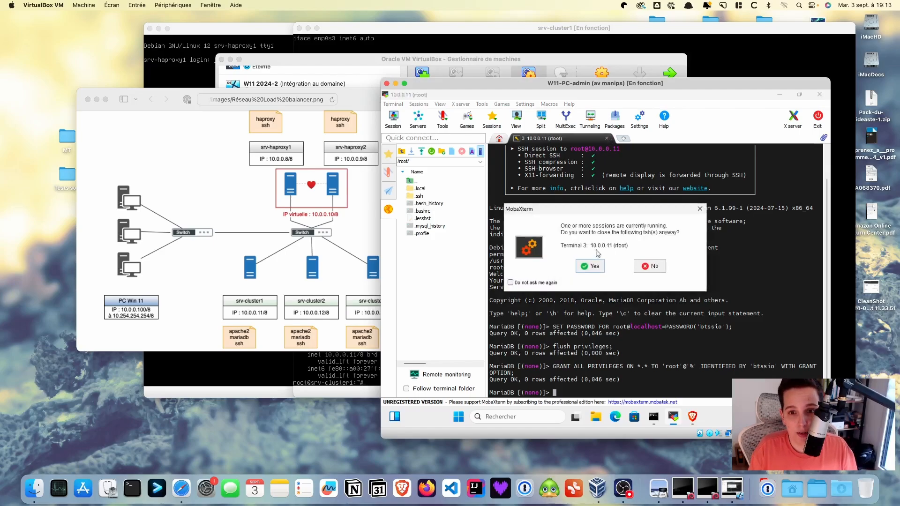
left_click(590, 266)
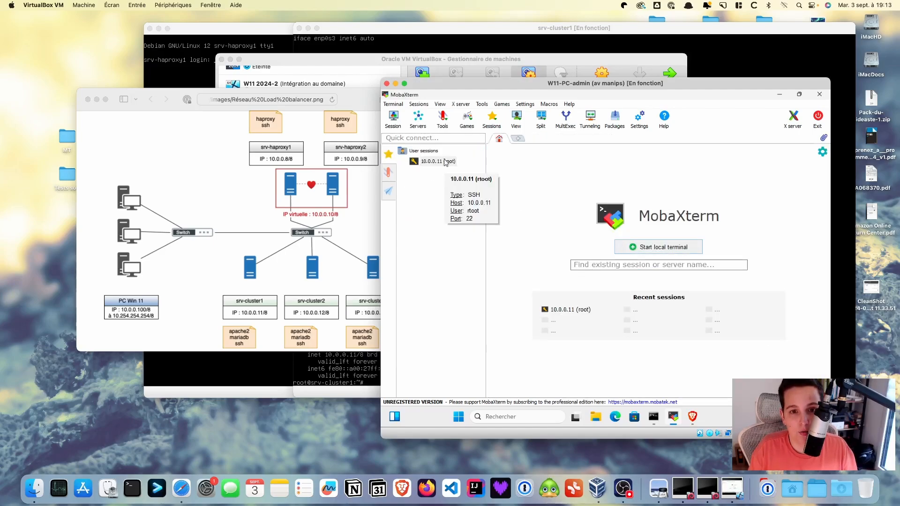
Create an SFTP session with remote host 10.0.0.11 and username root
left_click(392, 120)
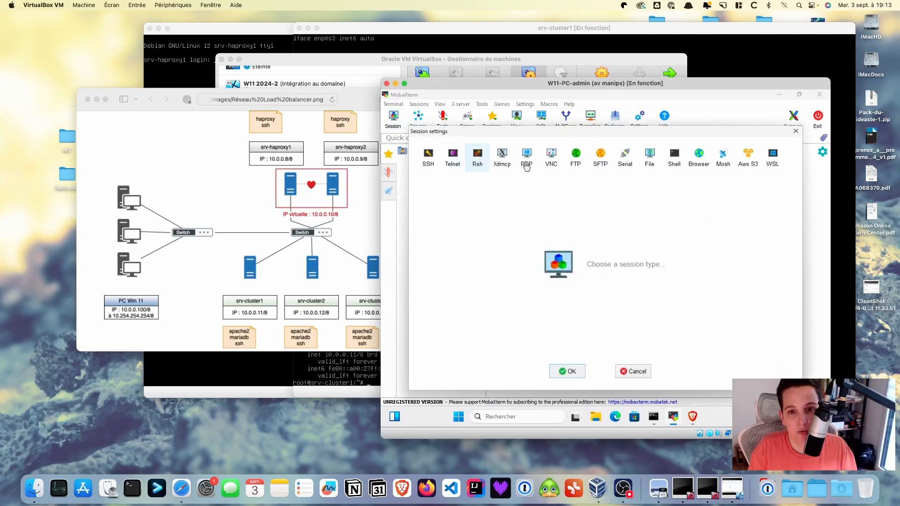
left_click(600, 156)
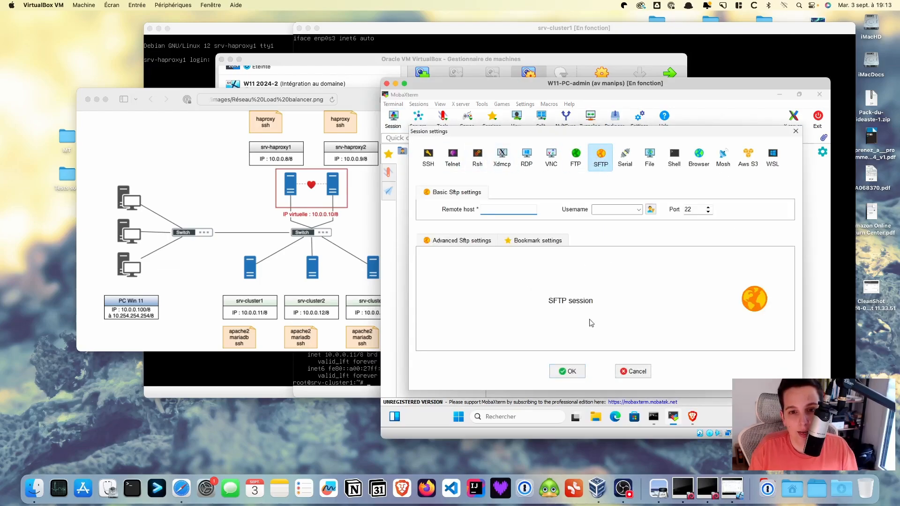
type("10")
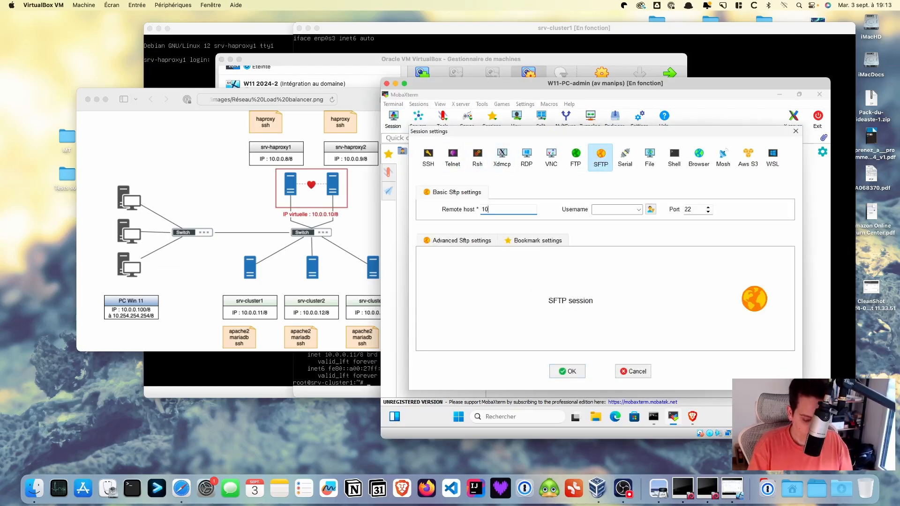
type("/0/")
key("BackSpace")
key("BackSpace")
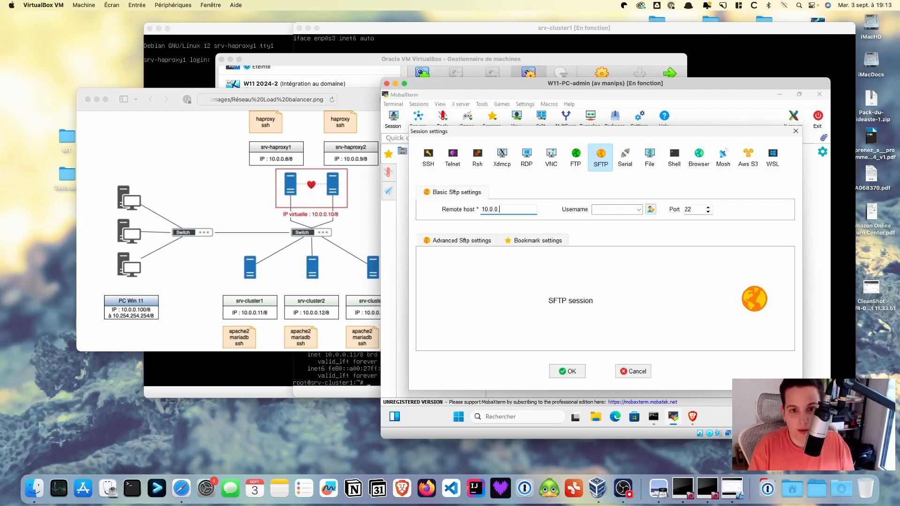
type("0.0.11")
key("Tab")
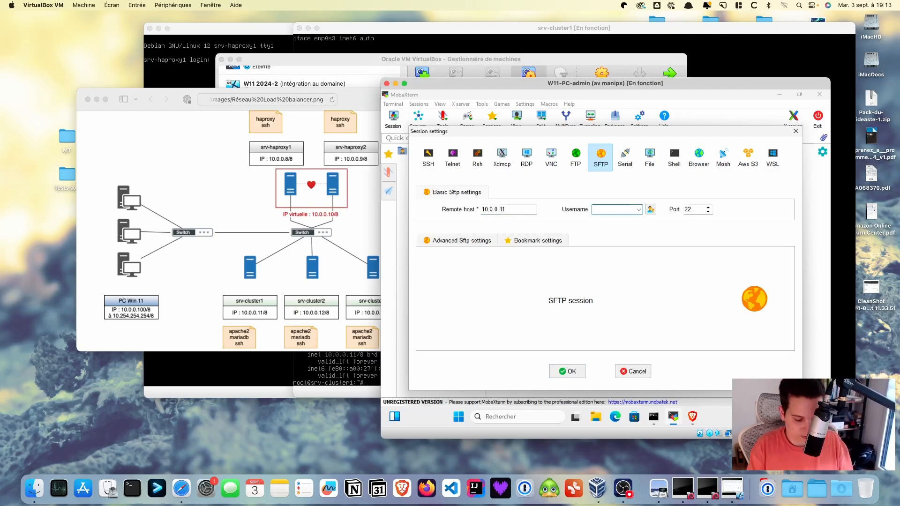
type("root")
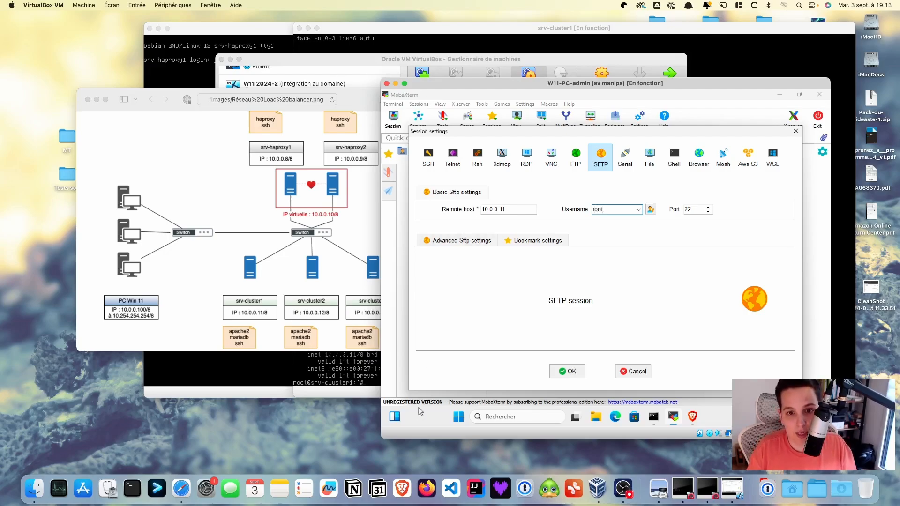
left_click(571, 372)
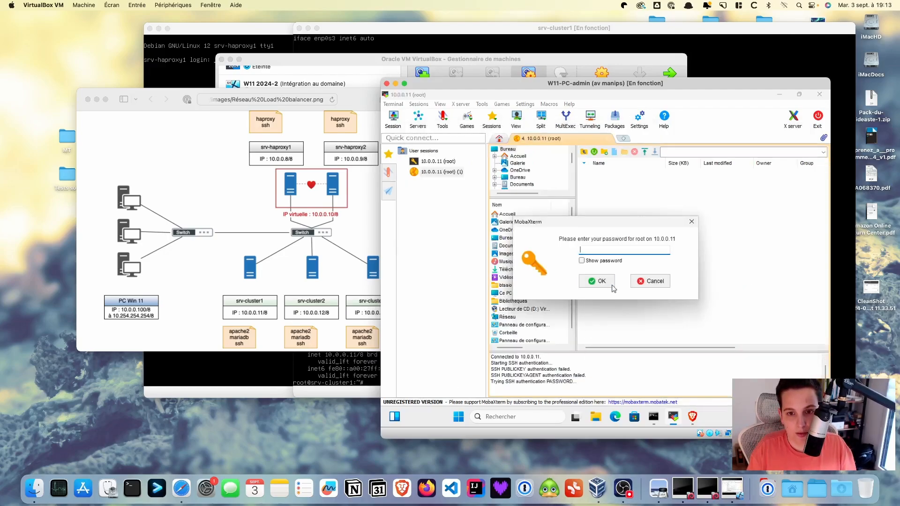
Enter the root password, agree to save it, and skip the master password
type("**")
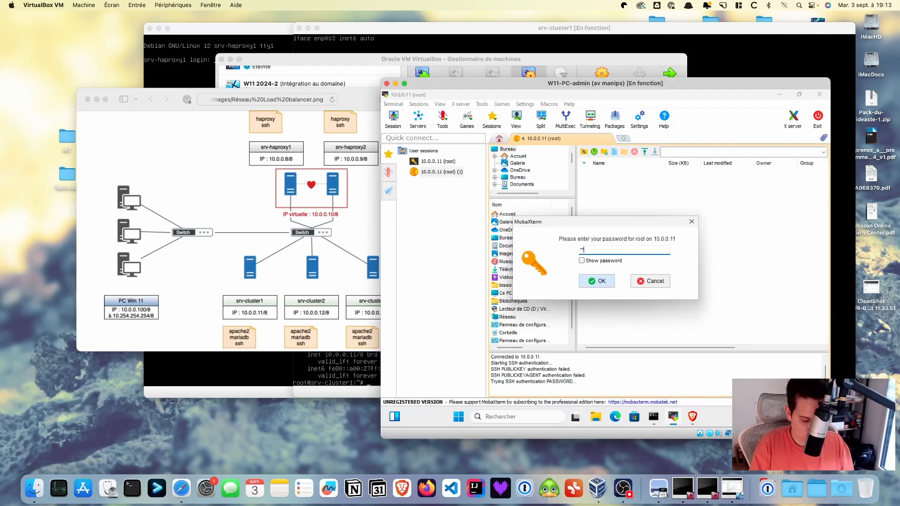
type("****")
left_click(613, 283)
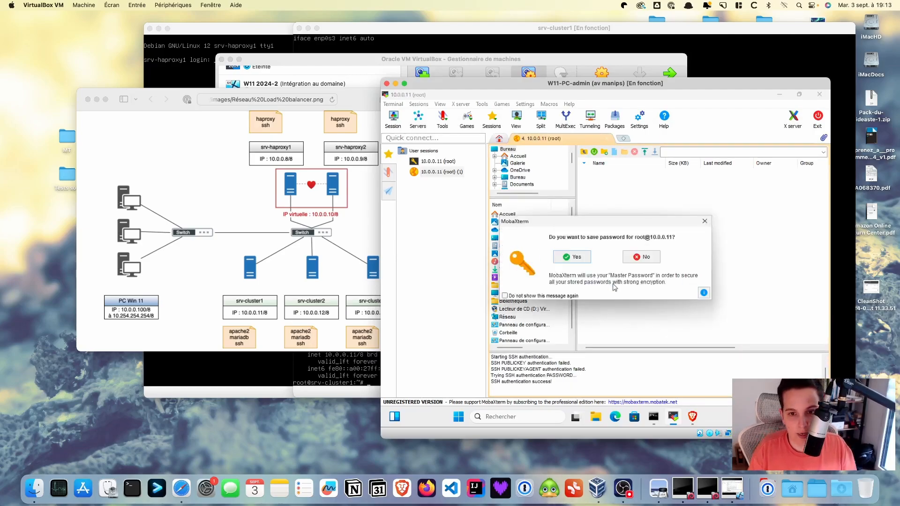
left_click(578, 259)
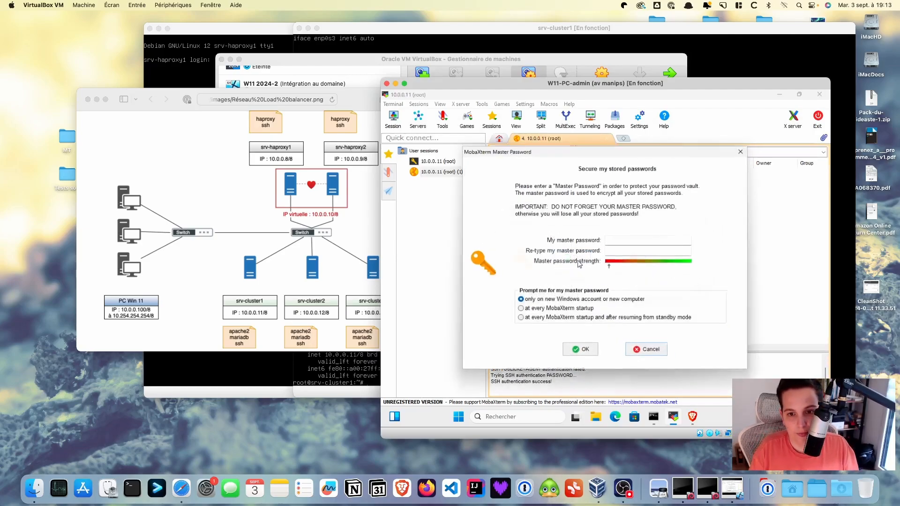
left_click(648, 350)
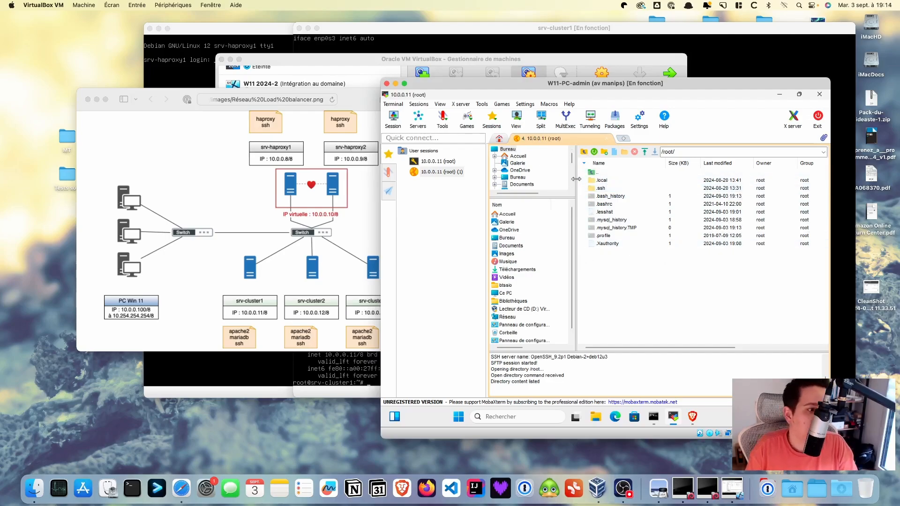
Browse the SFTP panel from /root to /var/www/html and select index.html
double_click(601, 173)
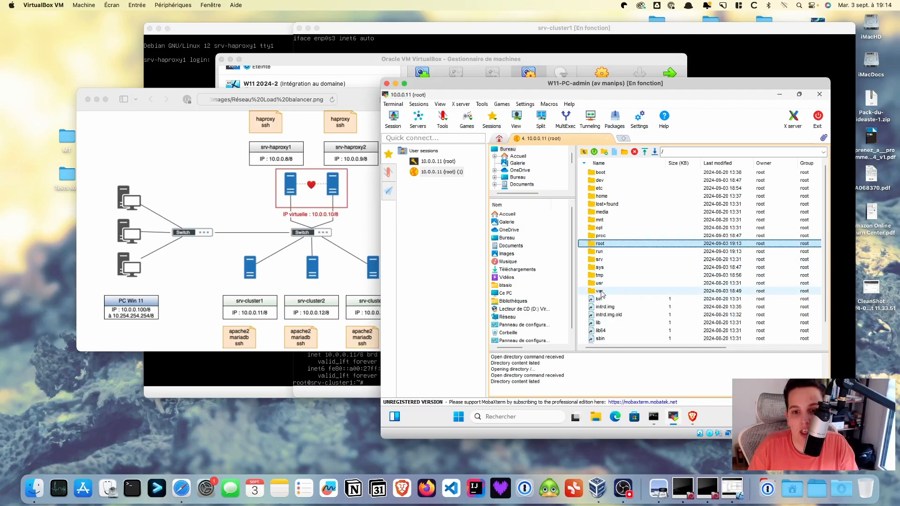
double_click(602, 292)
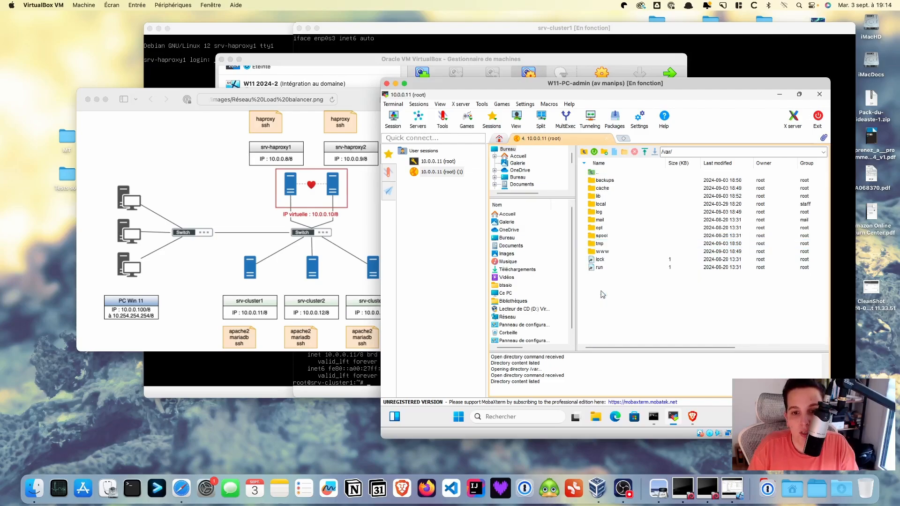
double_click(602, 252)
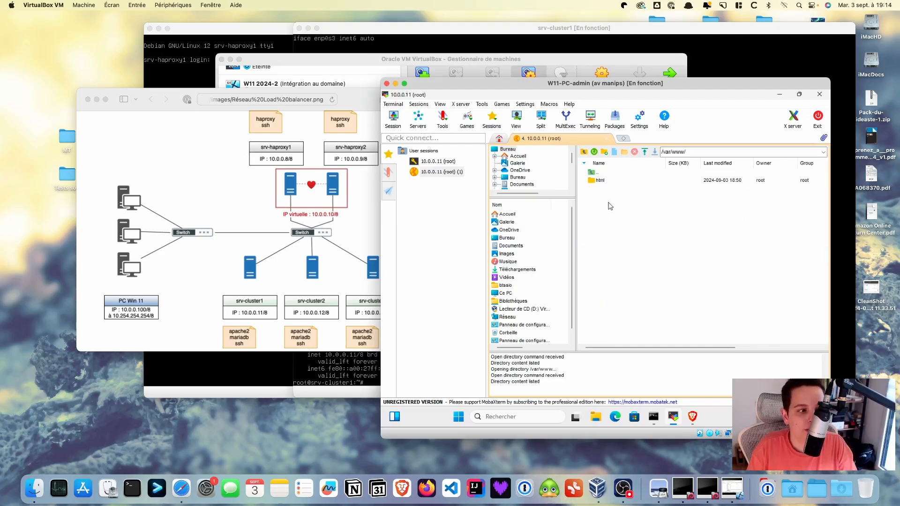
double_click(602, 181)
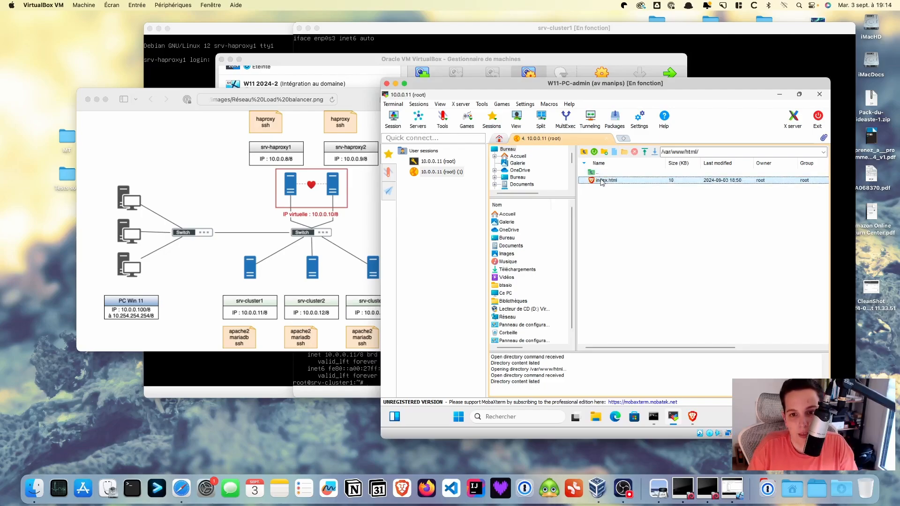
left_click(621, 184)
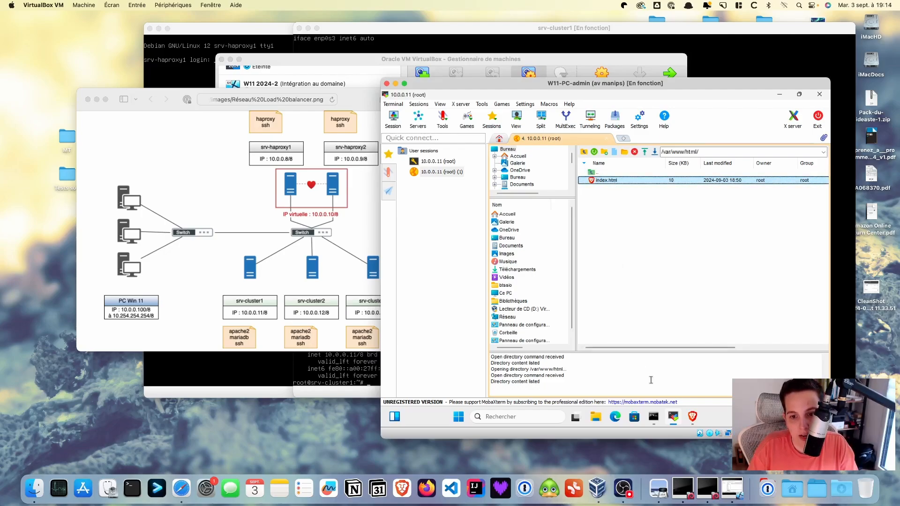
left_click(694, 421)
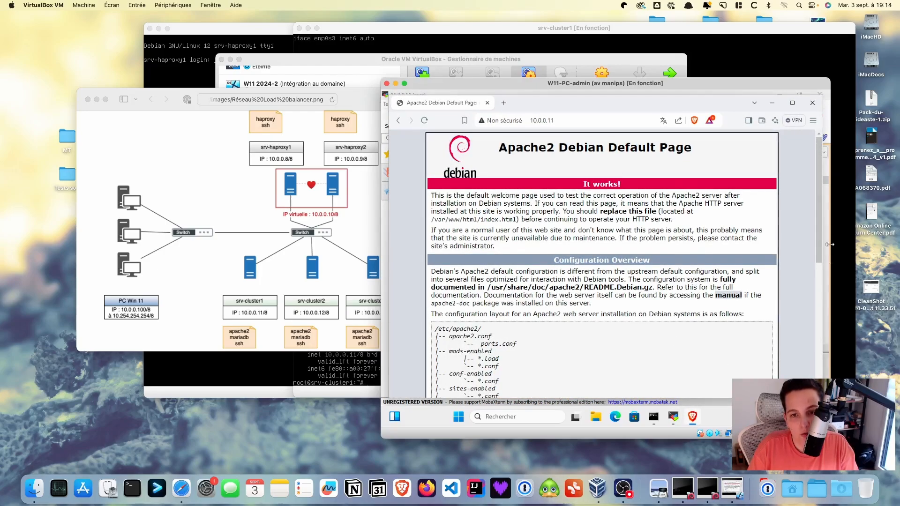
left_click(772, 104)
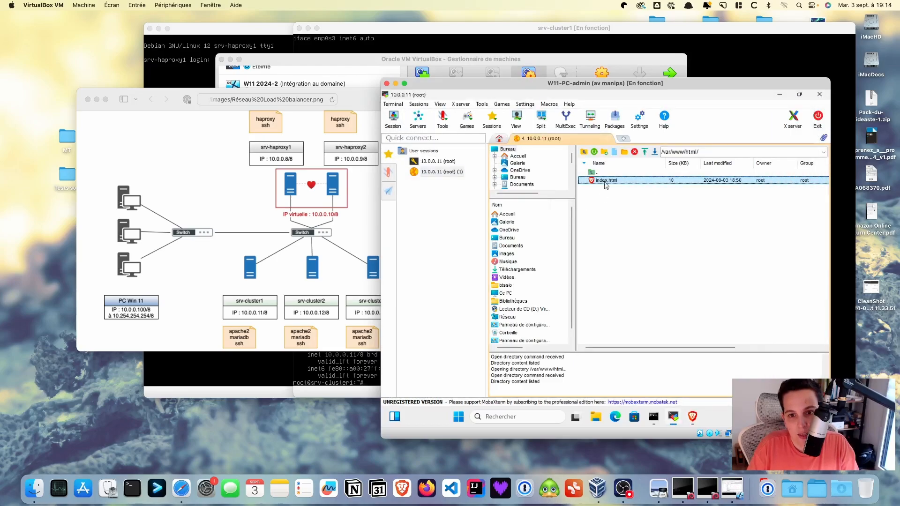
left_click(606, 182)
Open index.html in MobaTextEditor, append 'Cluster 1' to the heading, then save and upload it
right_click(606, 181)
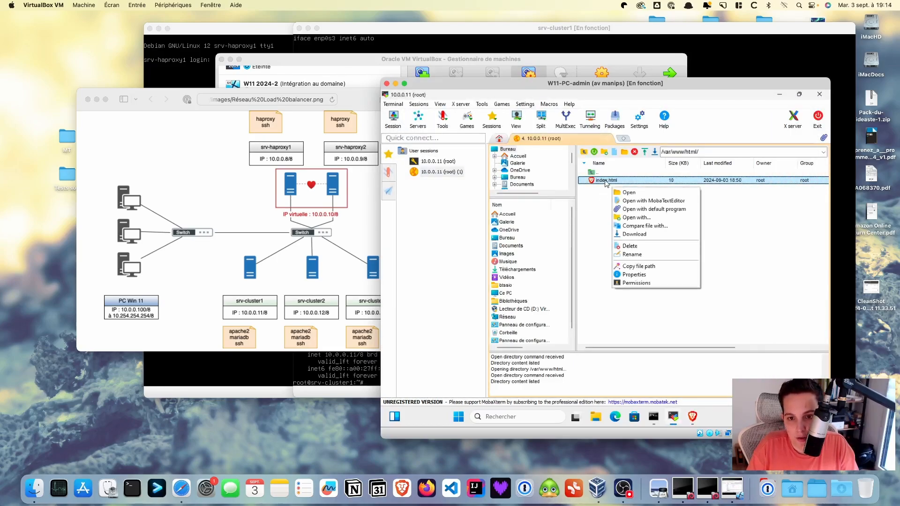
left_click(654, 204)
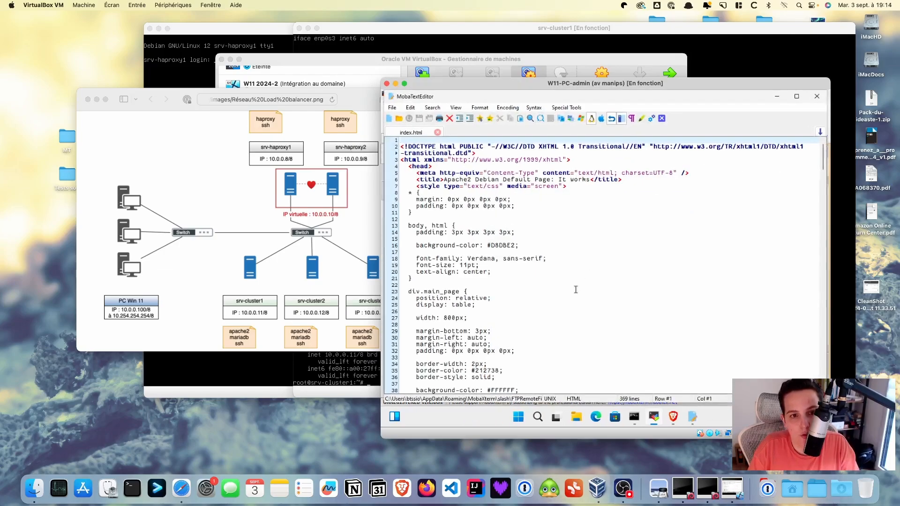
scroll(576, 289, "down", 13)
scroll(576, 290, "down", 20)
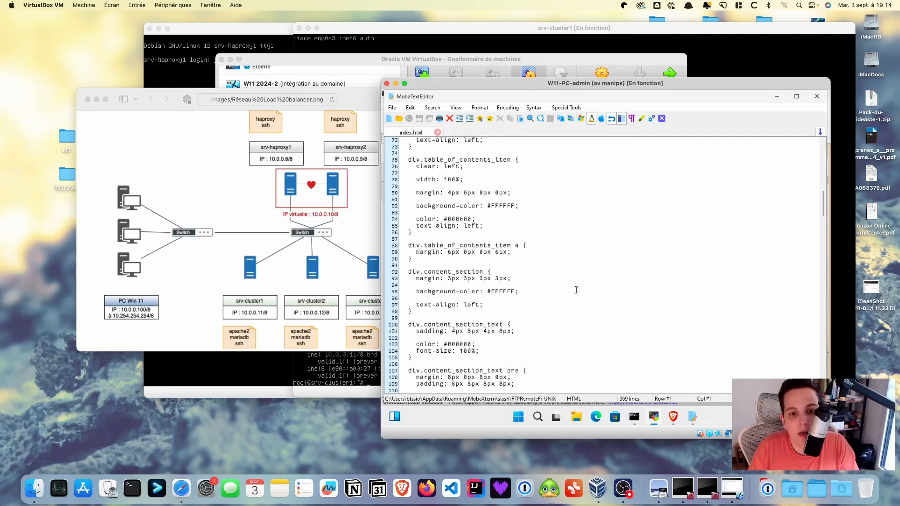
scroll(576, 290, "down", 20)
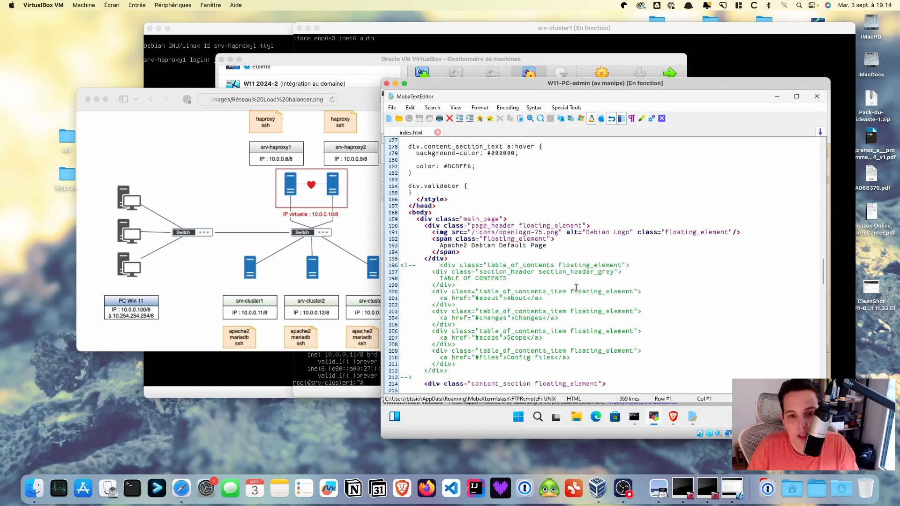
left_click(561, 245)
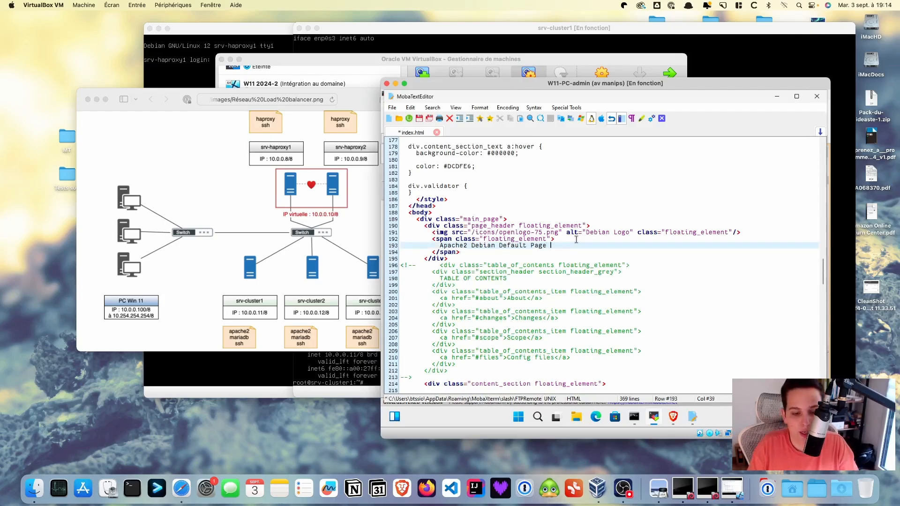
type("Cluster")
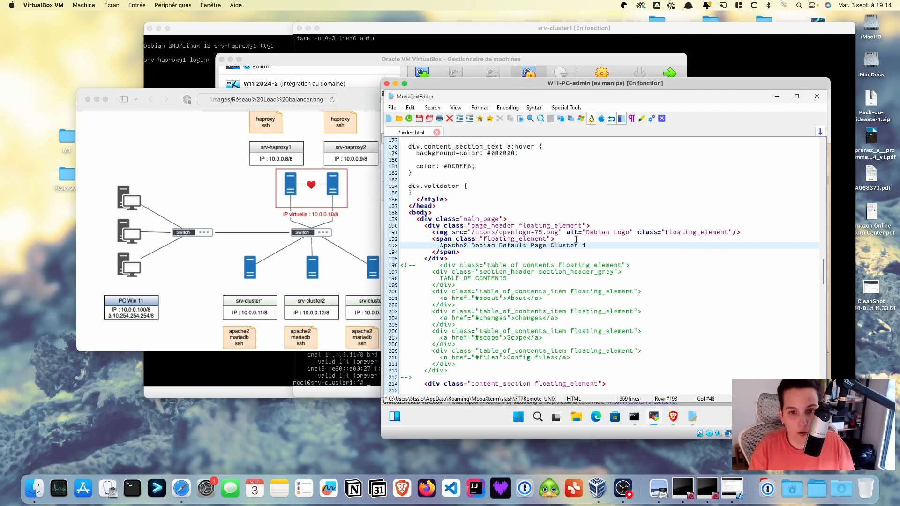
type(" 1")
left_click(419, 119)
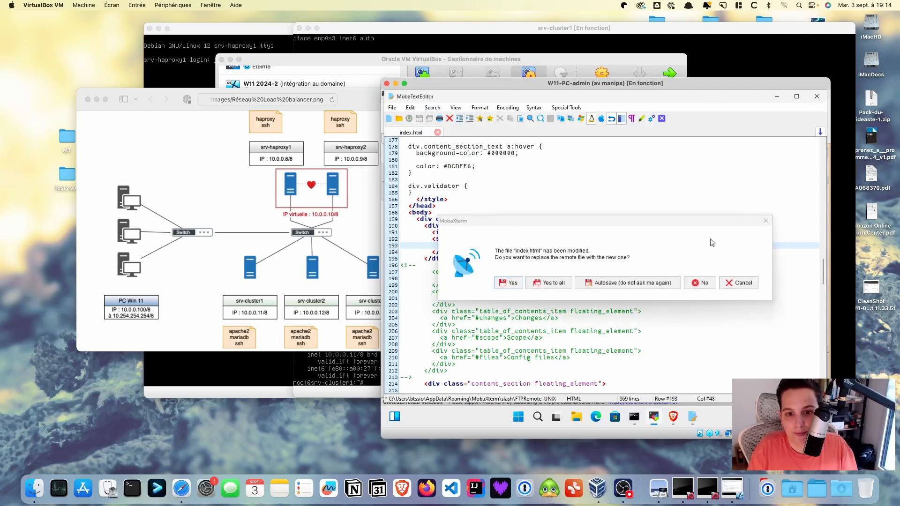
left_click(556, 283)
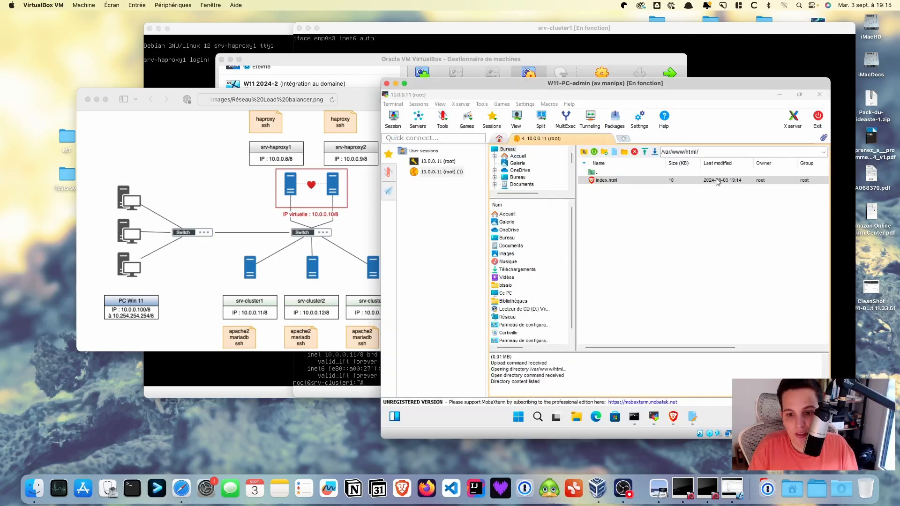
Reload 10.0.0.11 in Brave and highlight the new 'Cluster 1' heading text
left_click(674, 420)
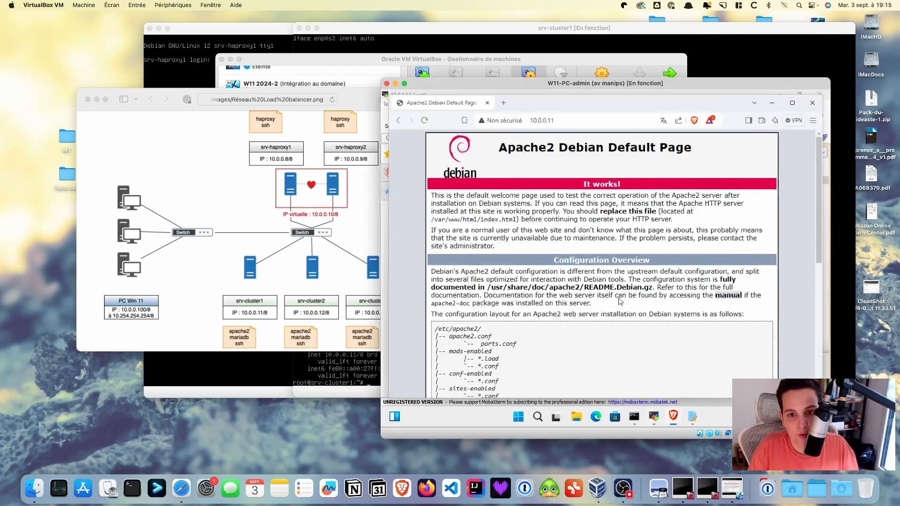
left_click(425, 121)
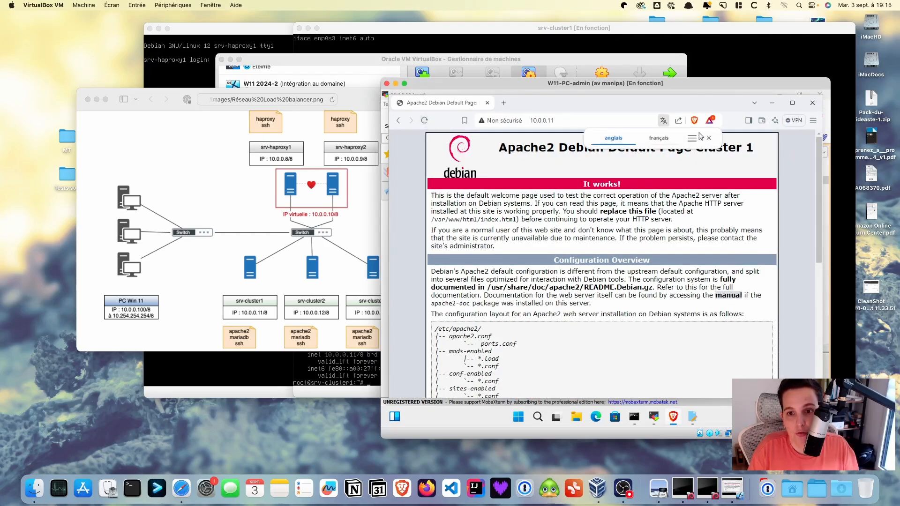
left_click(708, 137)
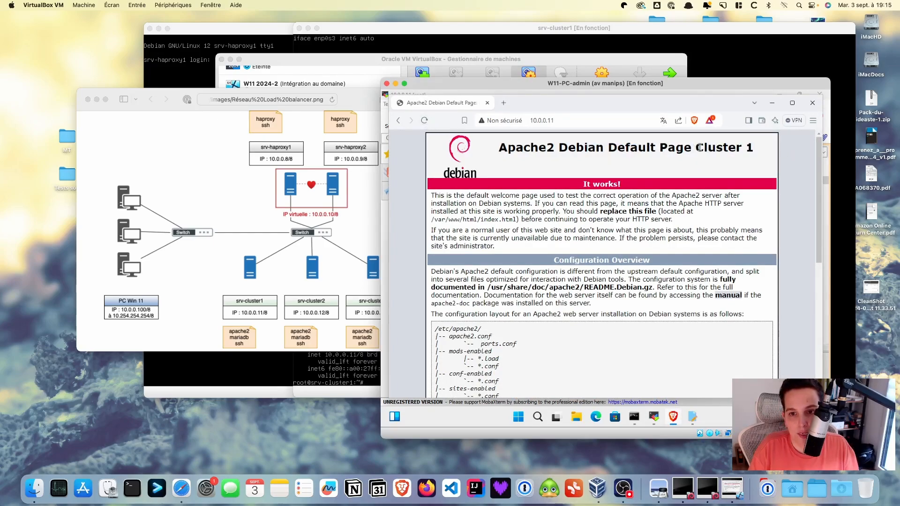
left_click_drag(699, 148, 751, 146)
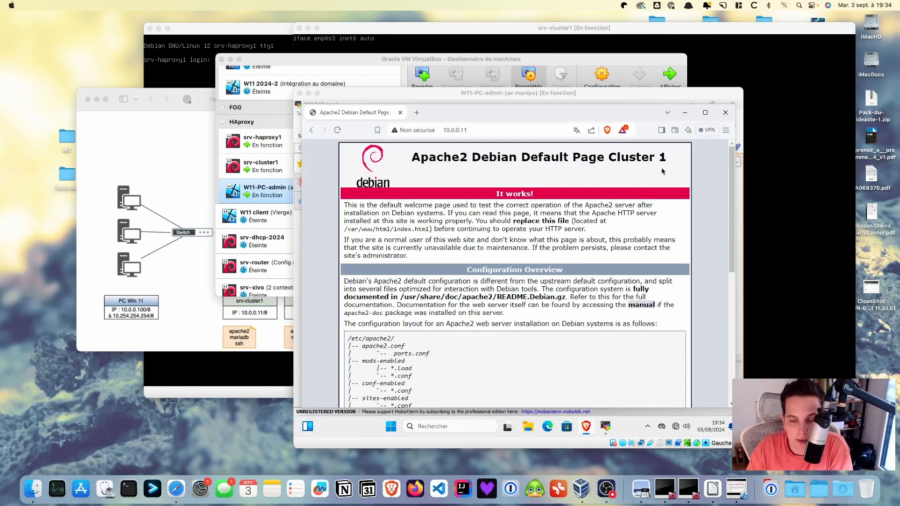
Minimize Brave and MobaXterm, check the Safari load-balancer diagram, and open the VM's network adapter menu
left_click(686, 114)
left_click(693, 105)
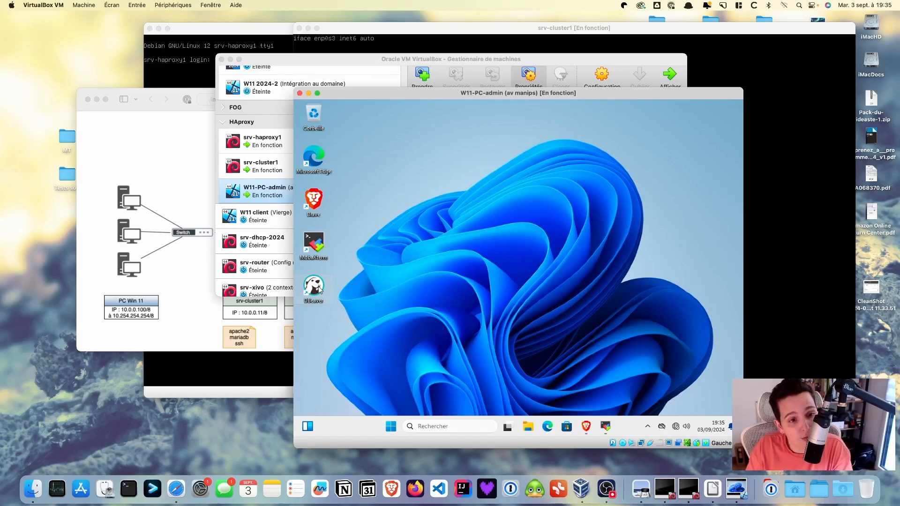
left_click(191, 285)
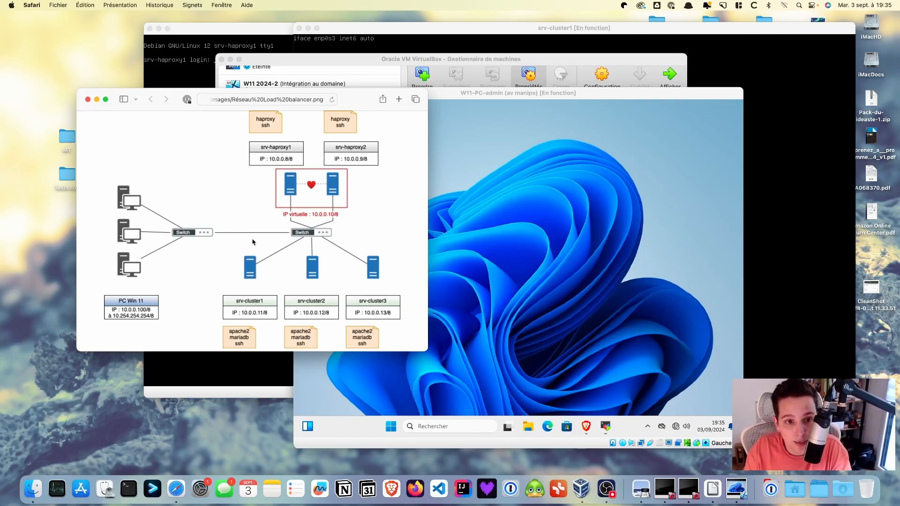
left_click(565, 264)
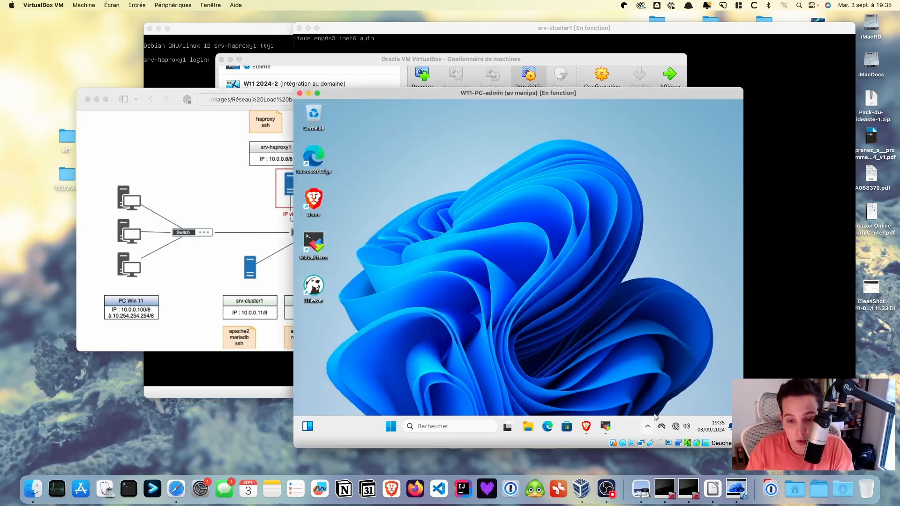
left_click(641, 444)
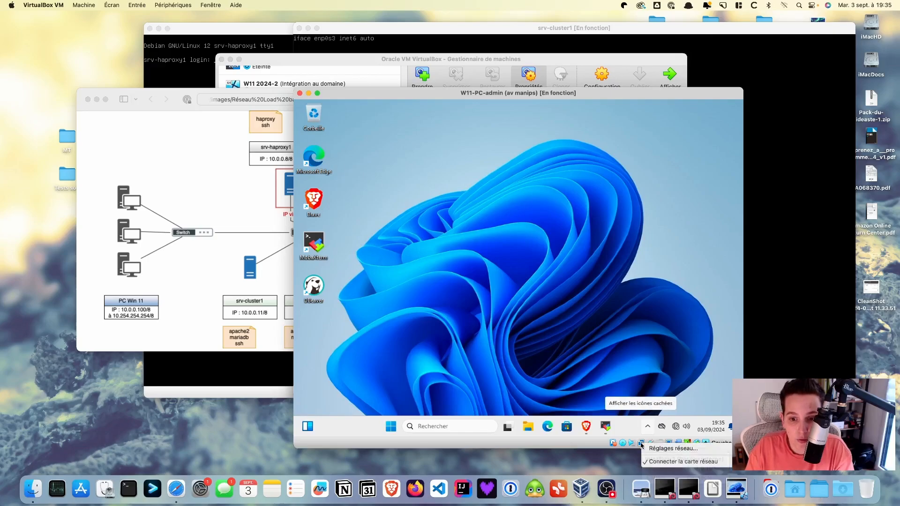
Switch the VM's network adapter to bridged mode (Accès par pont)
left_click(669, 449)
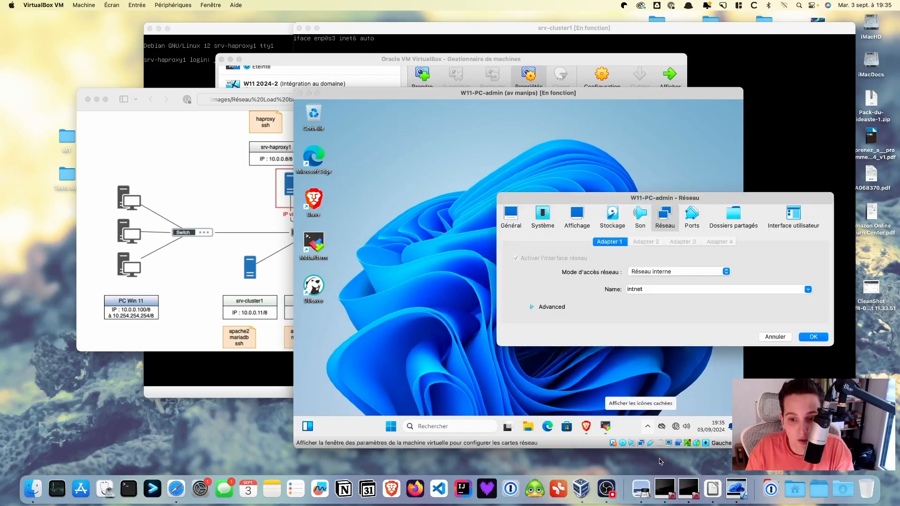
left_click(666, 271)
left_click(656, 262)
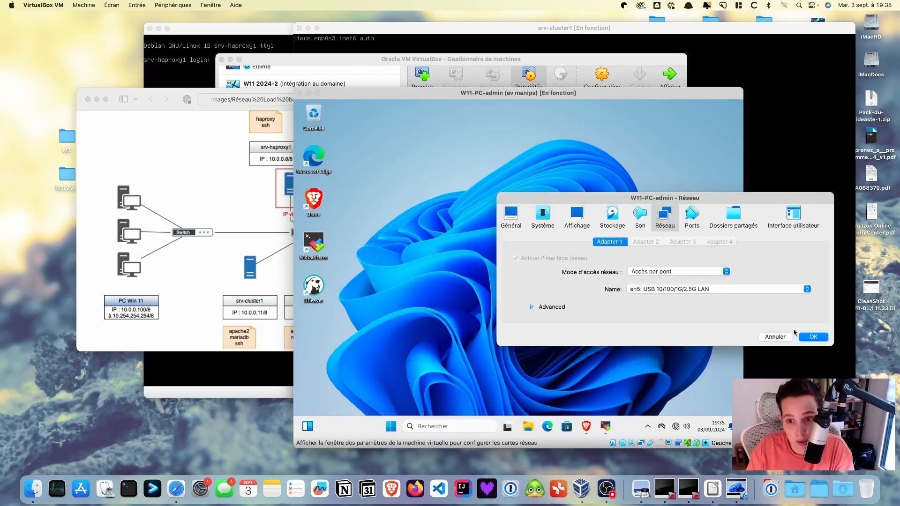
left_click(813, 337)
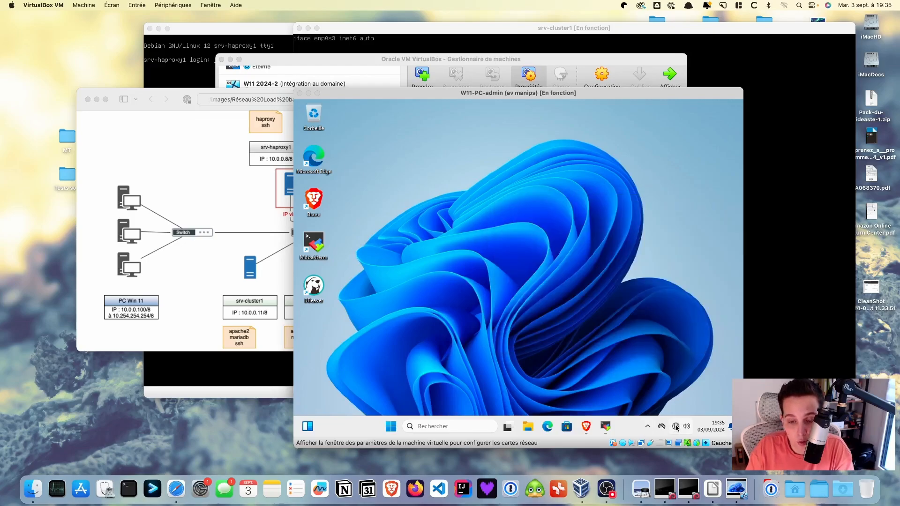
Set the Windows Ethernet IP assignment to Automatic (DHCP) and close Settings
right_click(676, 428)
left_click(671, 406)
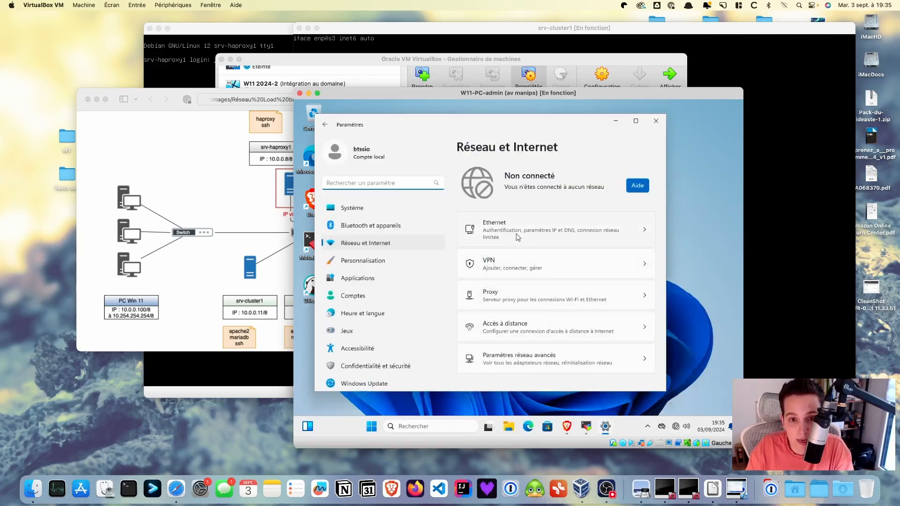
left_click(517, 236)
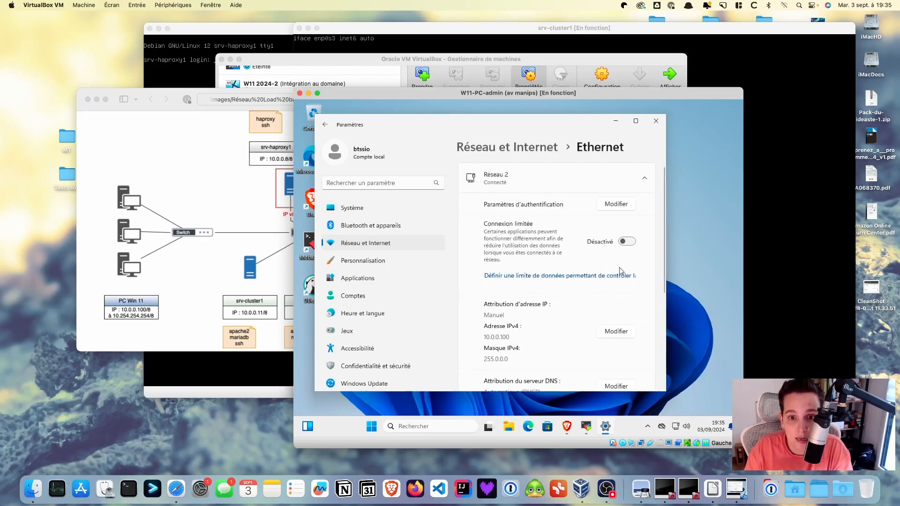
left_click(609, 332)
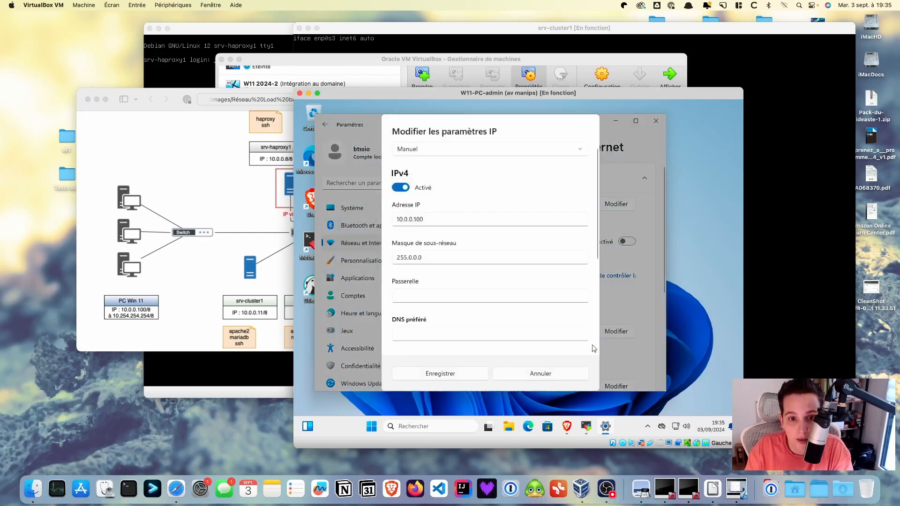
left_click(422, 152)
left_click(421, 148)
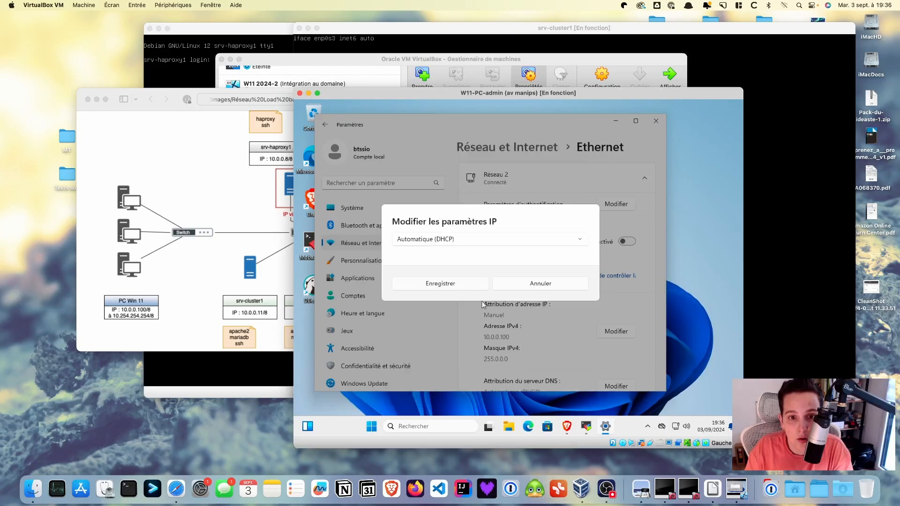
left_click(466, 283)
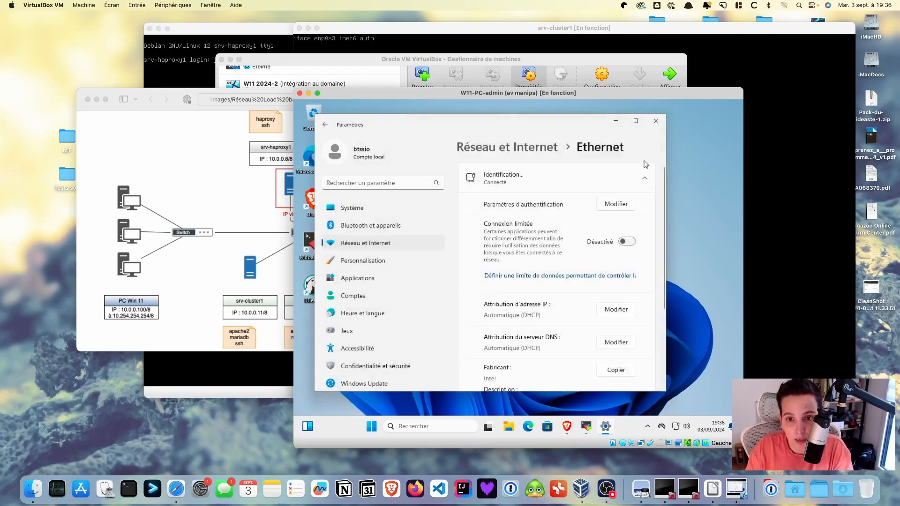
left_click(655, 123)
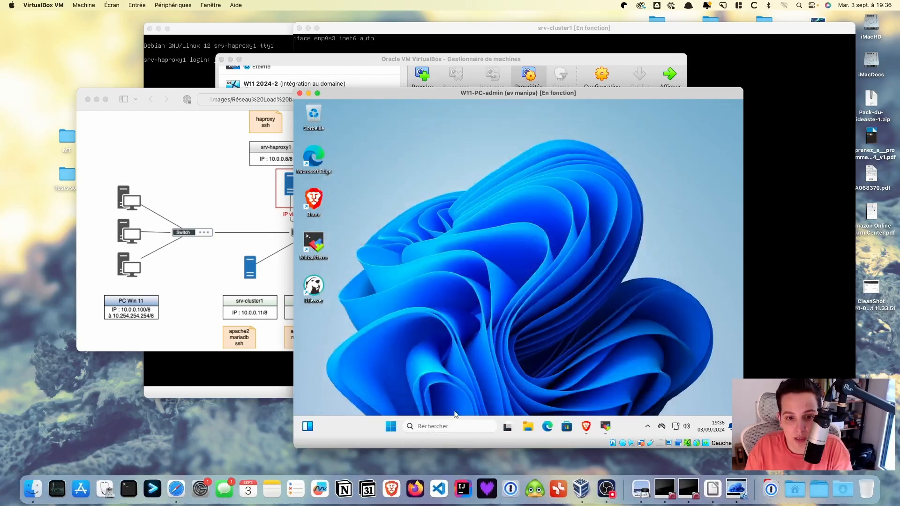
Run ipconfig in Command Prompt to confirm DHCP address 192.168.1.128, then close it
left_click(456, 428)
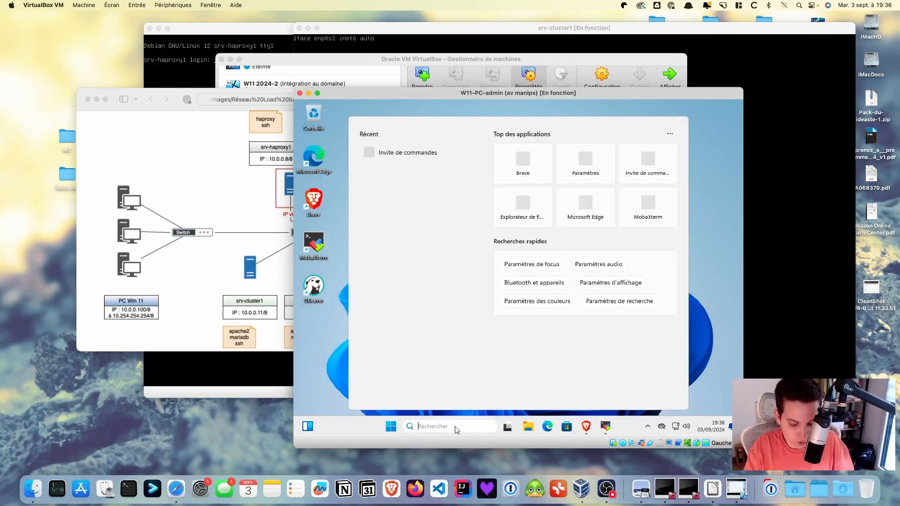
type("cmd")
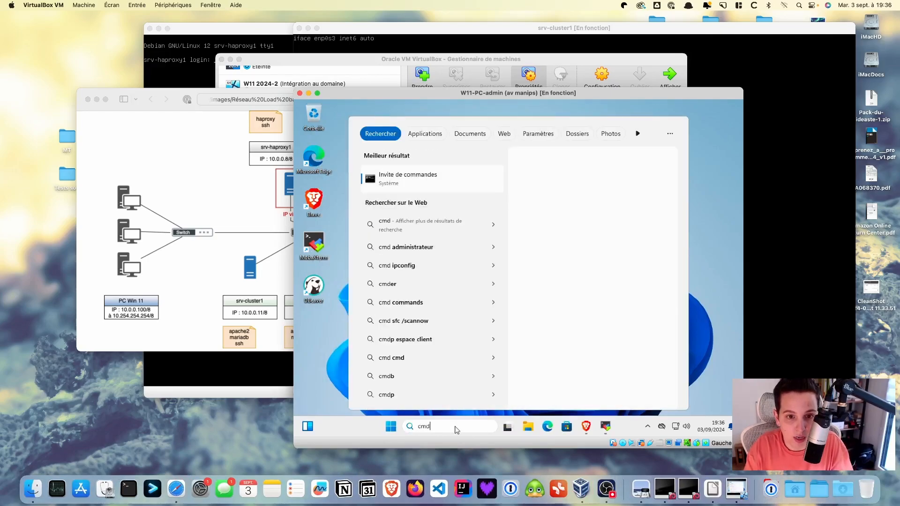
key("Return")
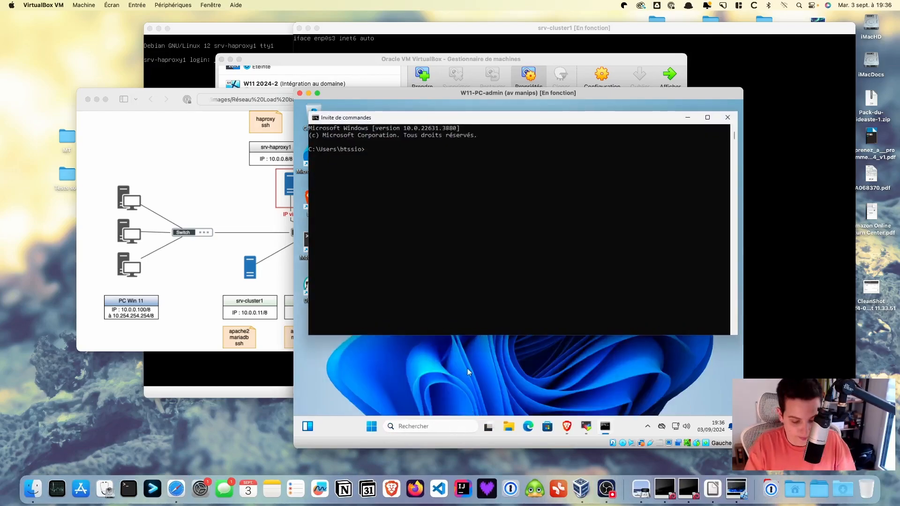
type("ipconfig")
key("Return")
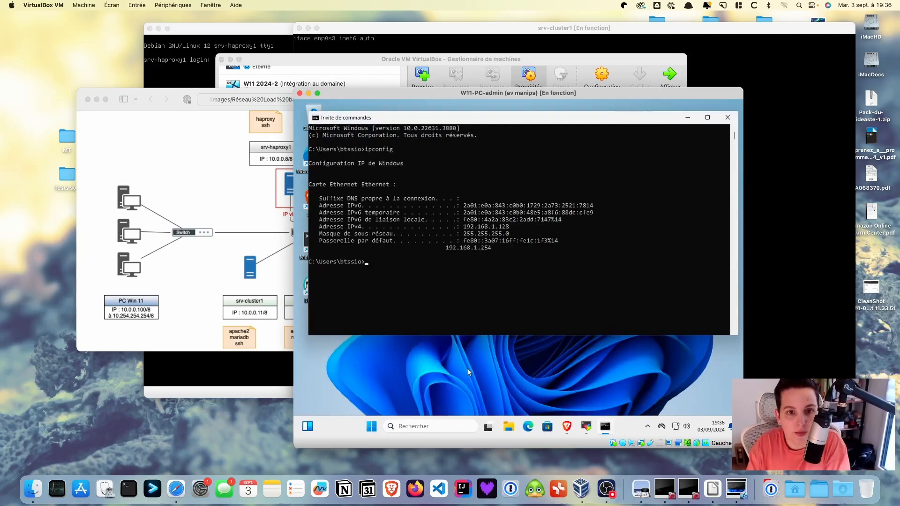
left_click(728, 117)
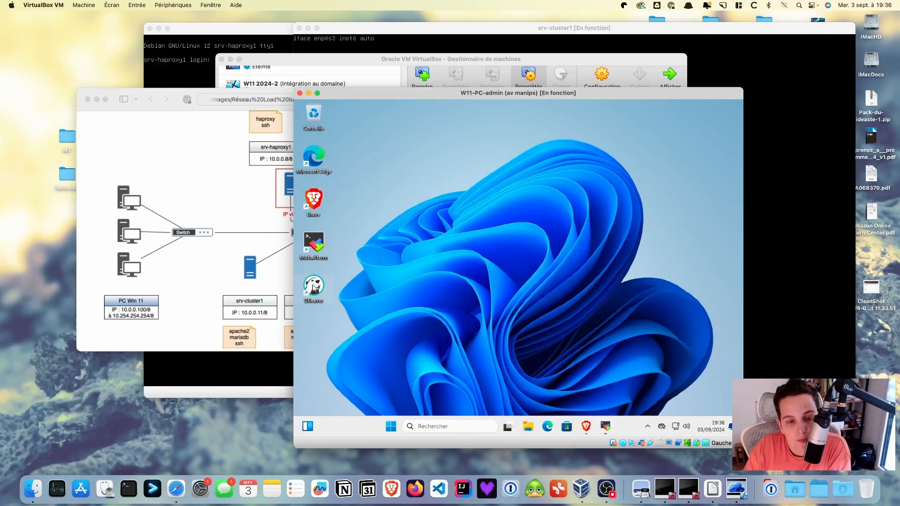
Run DBeaver as administrator from its desktop shortcut and accept the UAC prompt
right_click(313, 287)
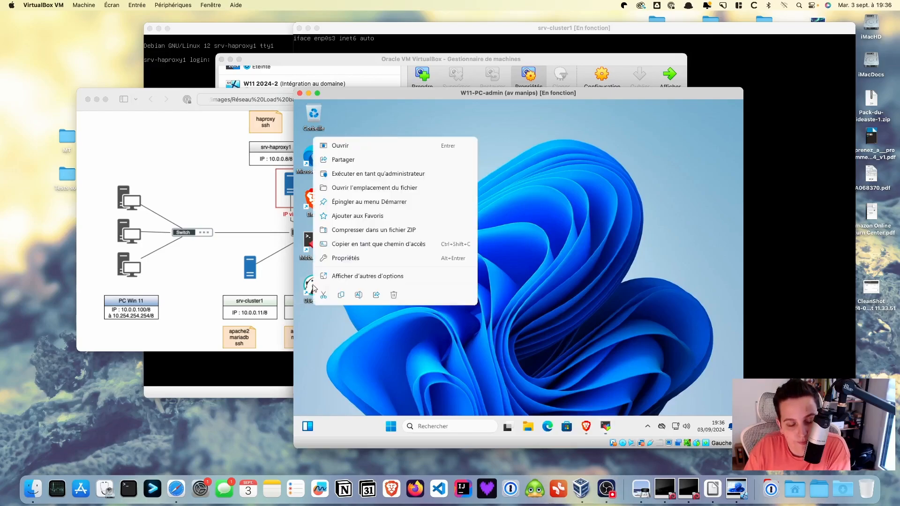
left_click(362, 178)
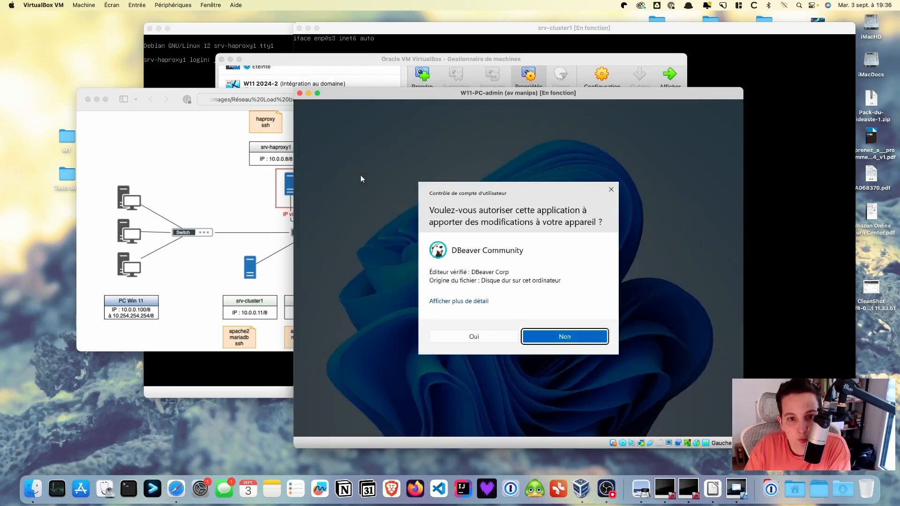
left_click(474, 340)
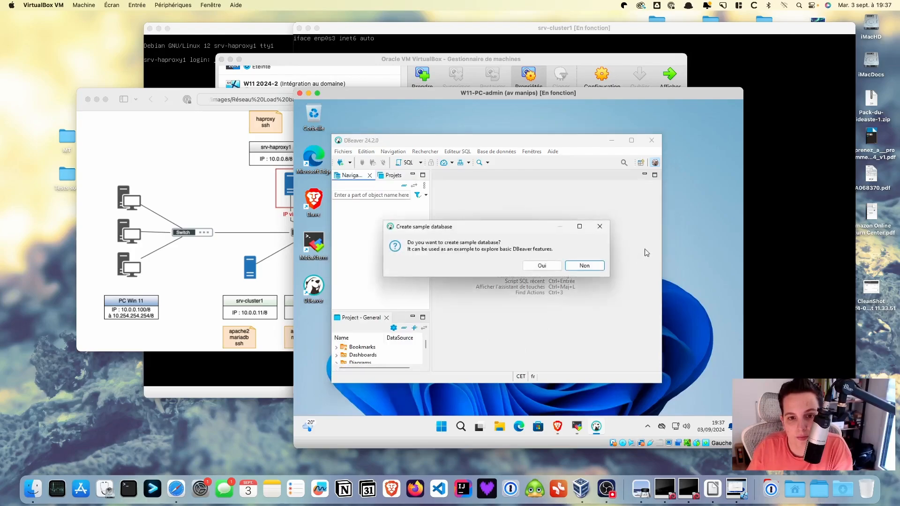
Skip the sample database and add a MariaDB connection to 10.0.0.11:3306 as root with its password
left_click(585, 265)
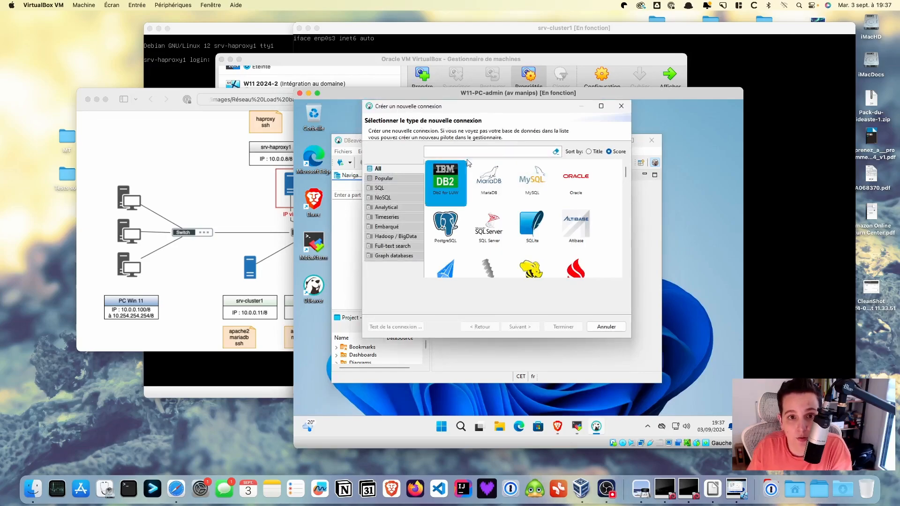
left_click(497, 184)
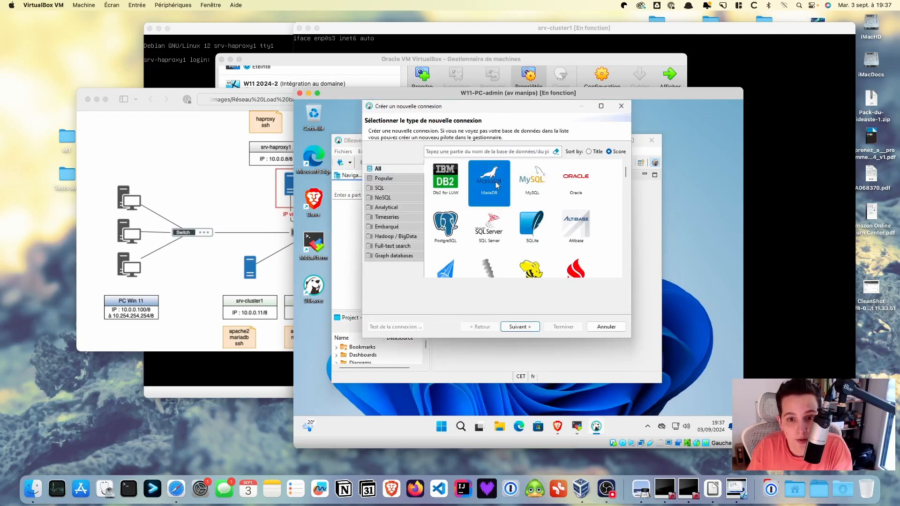
left_click(527, 326)
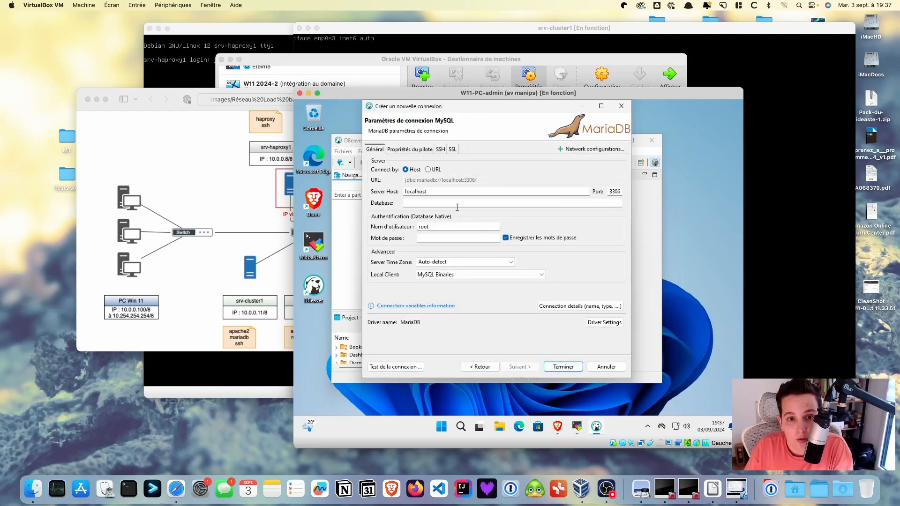
left_click_drag(434, 190, 387, 191)
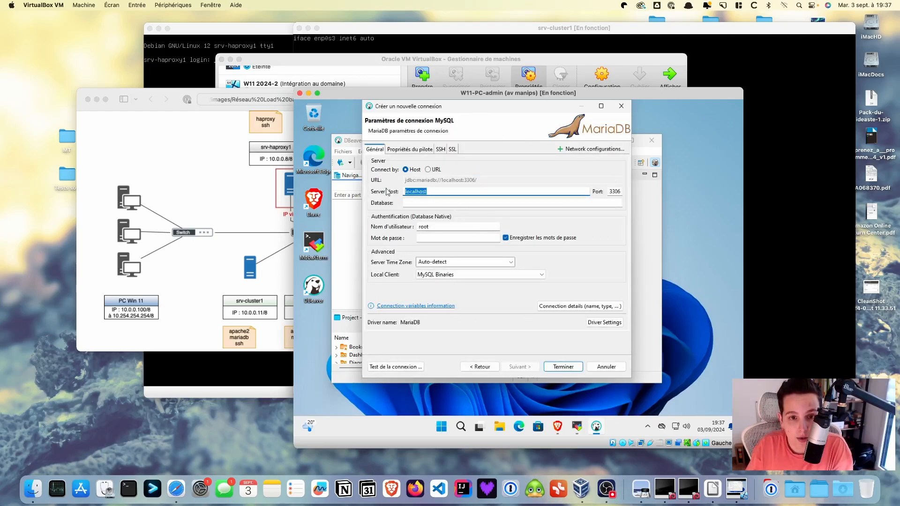
type("10")
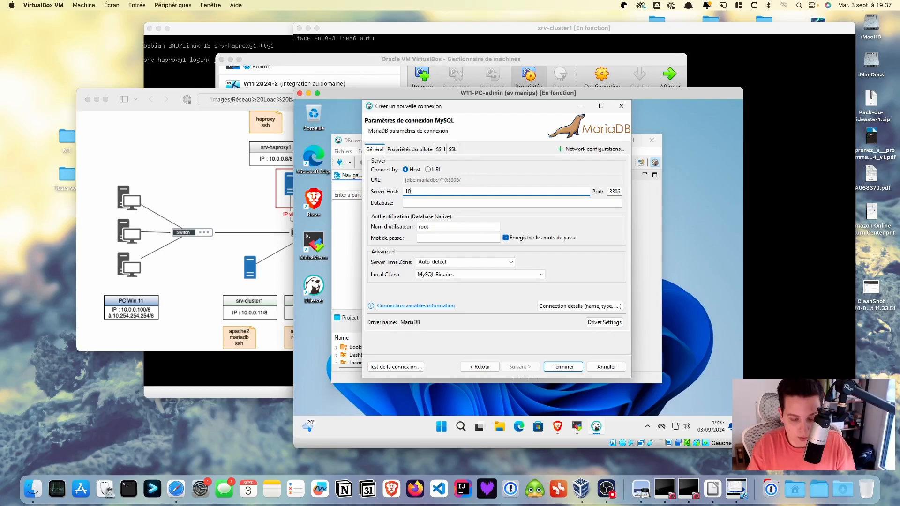
type(".0.0.11")
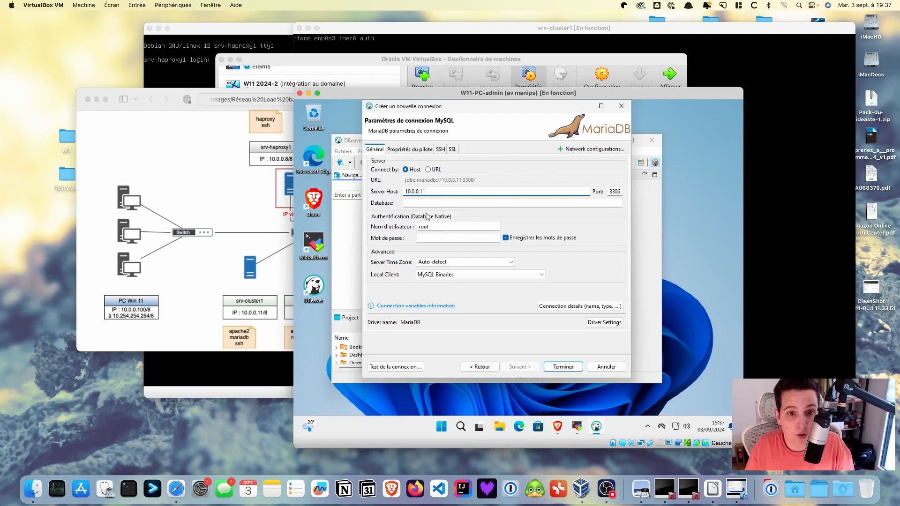
left_click(431, 240)
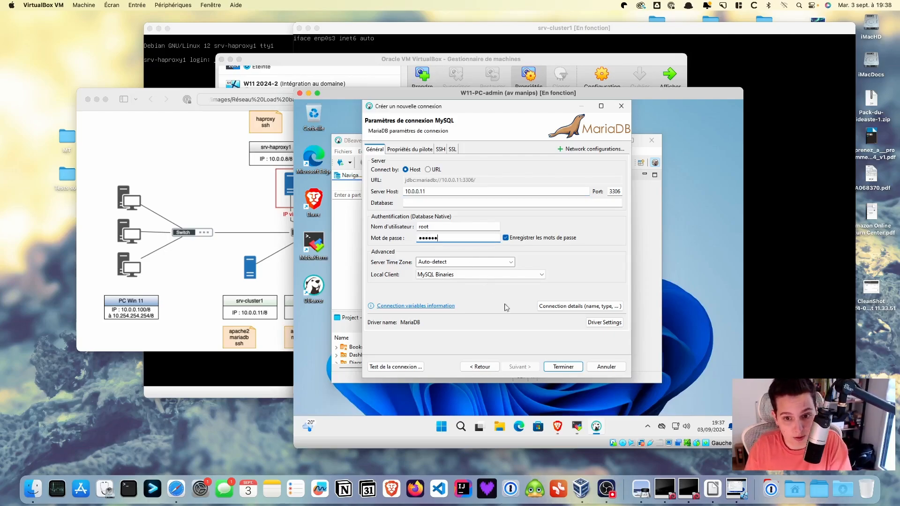
left_click(563, 366)
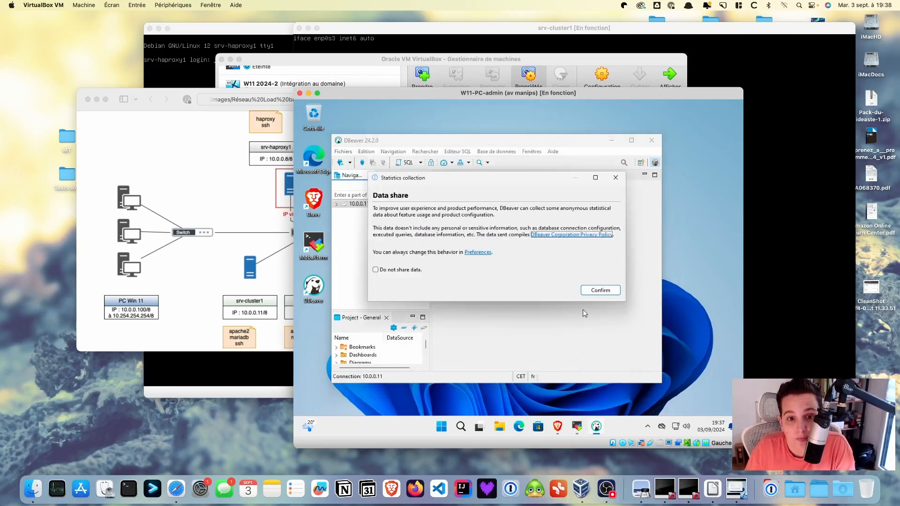
Opt out of usage data sharing and open the 10.0.0.11 connection
left_click(413, 271)
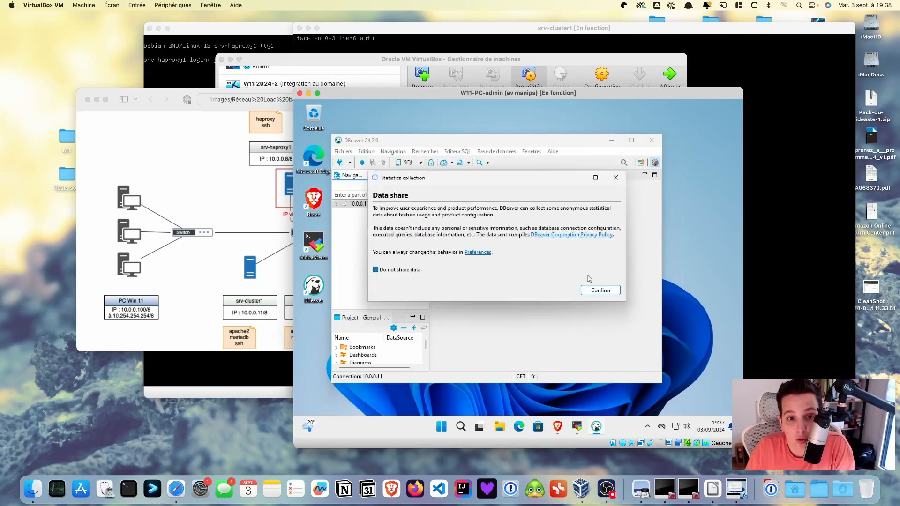
left_click(610, 291)
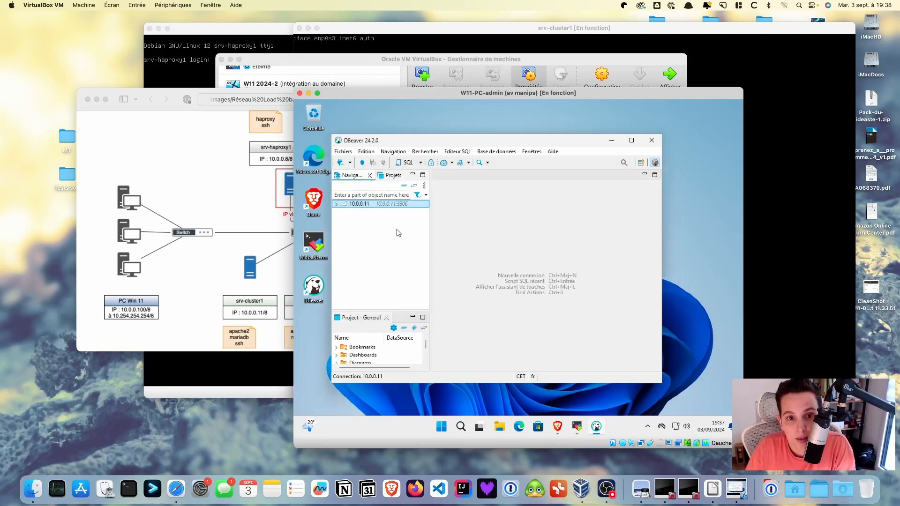
double_click(375, 206)
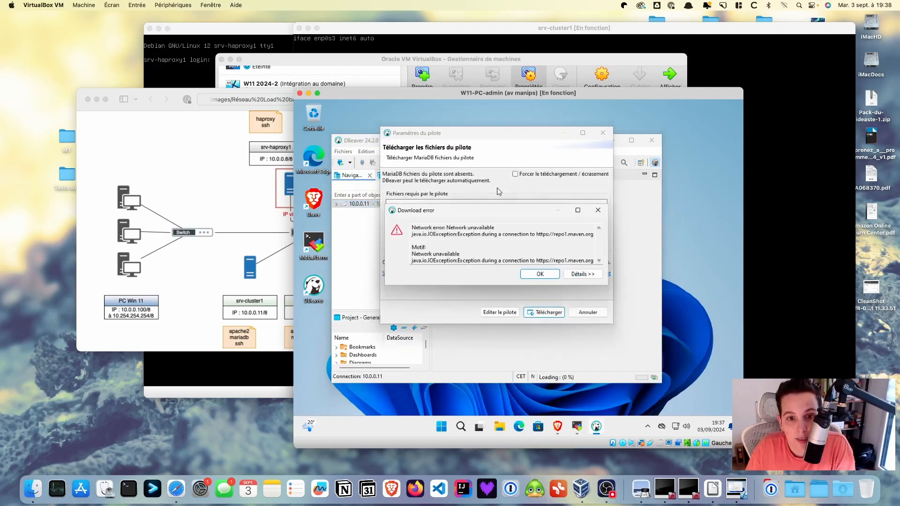
Retry the MariaDB driver download with forced overwrite, dismissing each network error
left_click(540, 274)
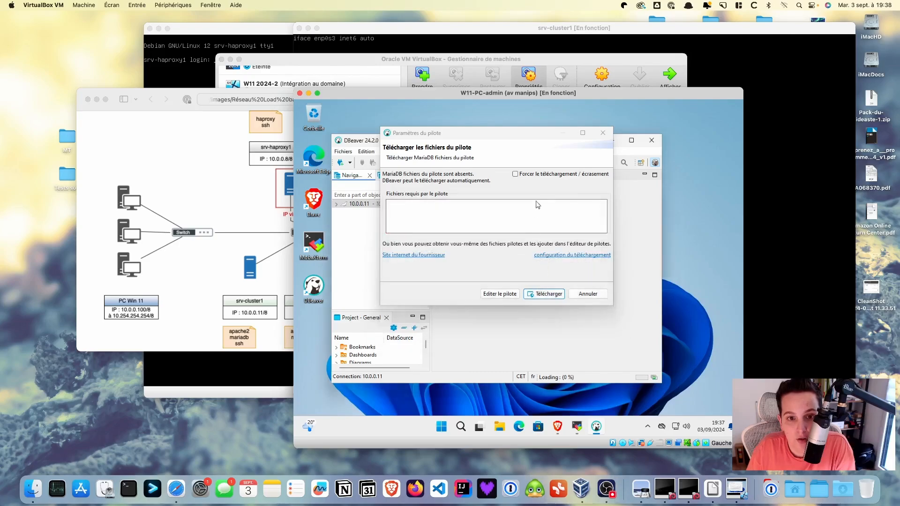
left_click(550, 295)
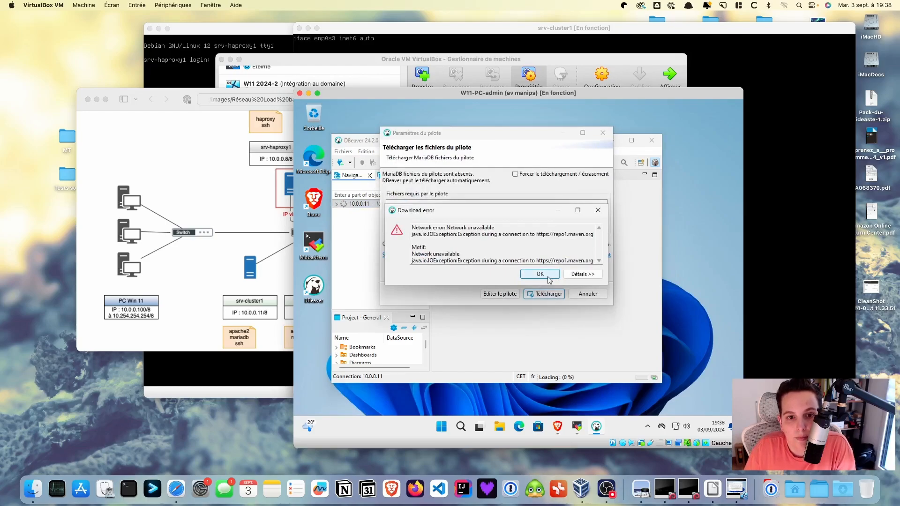
left_click(548, 278)
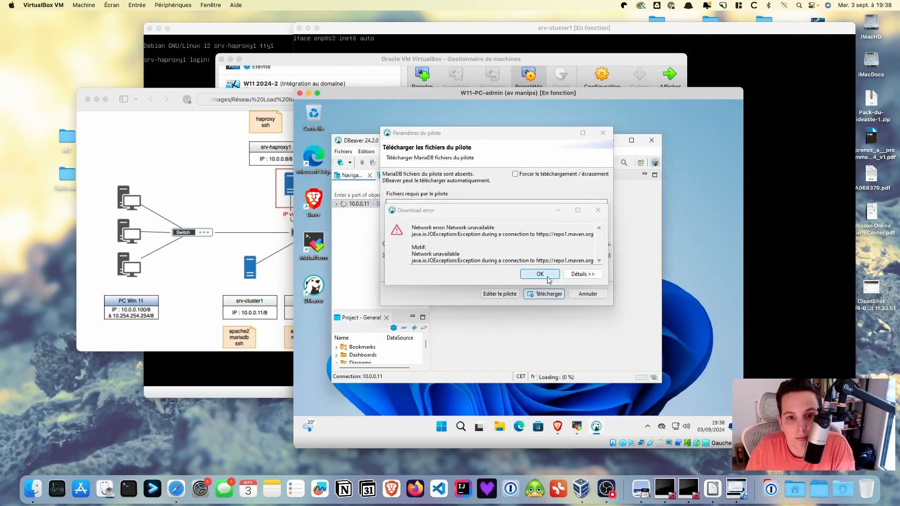
left_click(516, 175)
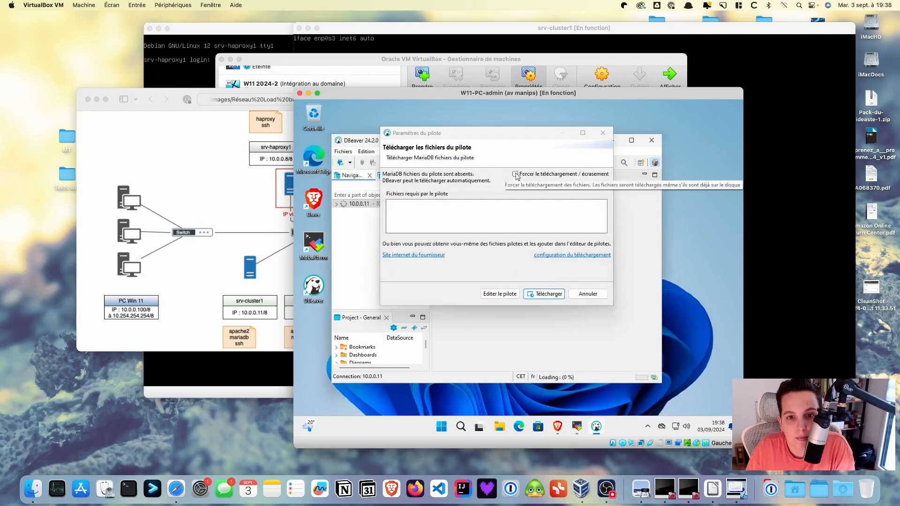
left_click(552, 294)
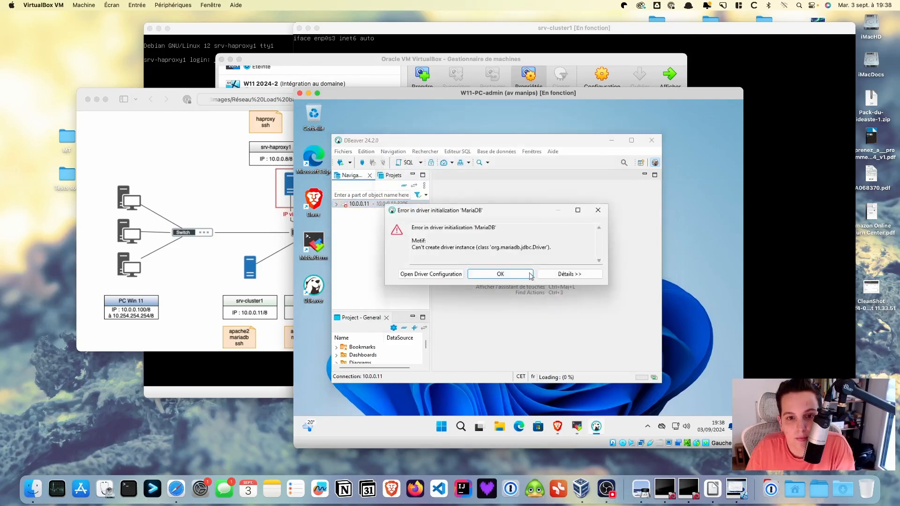
left_click(501, 274)
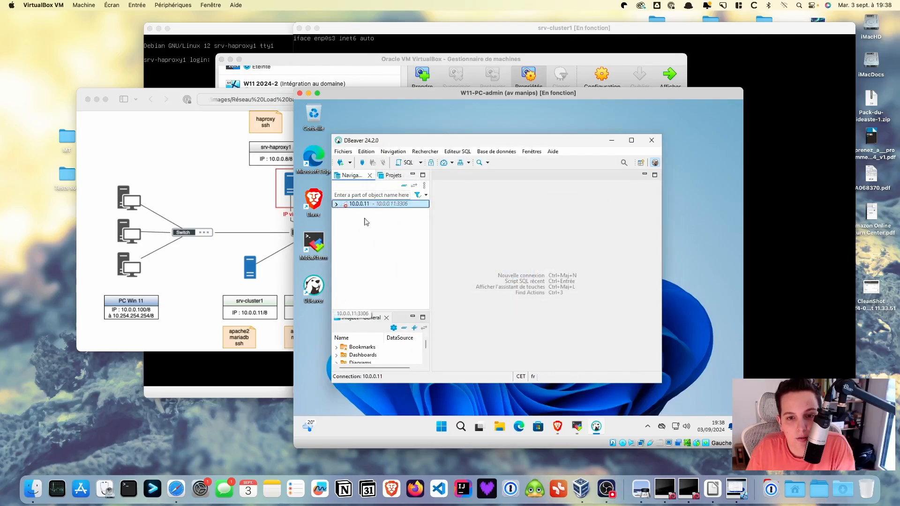
Quit DBeaver and relaunch it, declining the administrator permission request
left_click(653, 141)
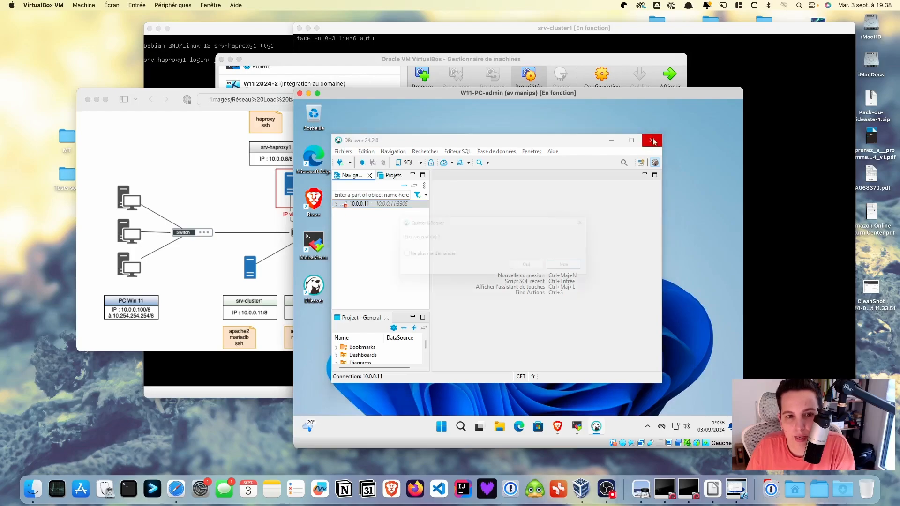
left_click(539, 273)
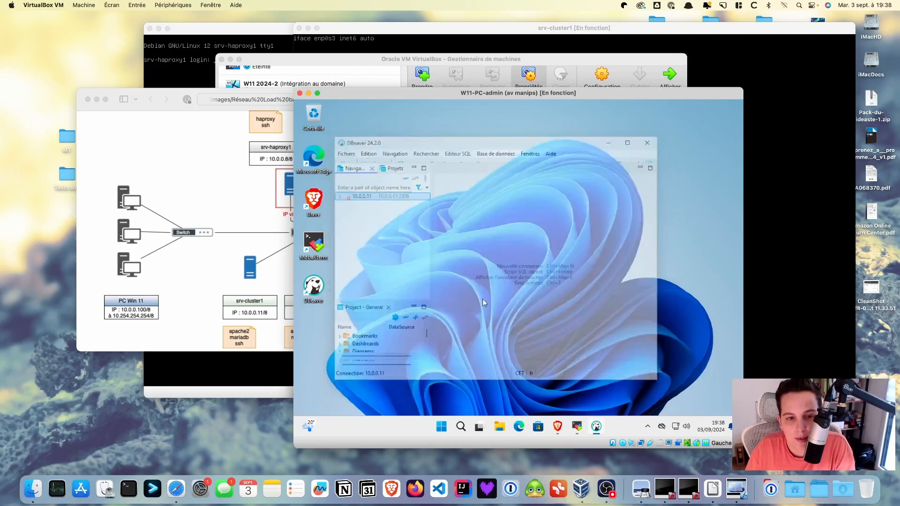
right_click(315, 292)
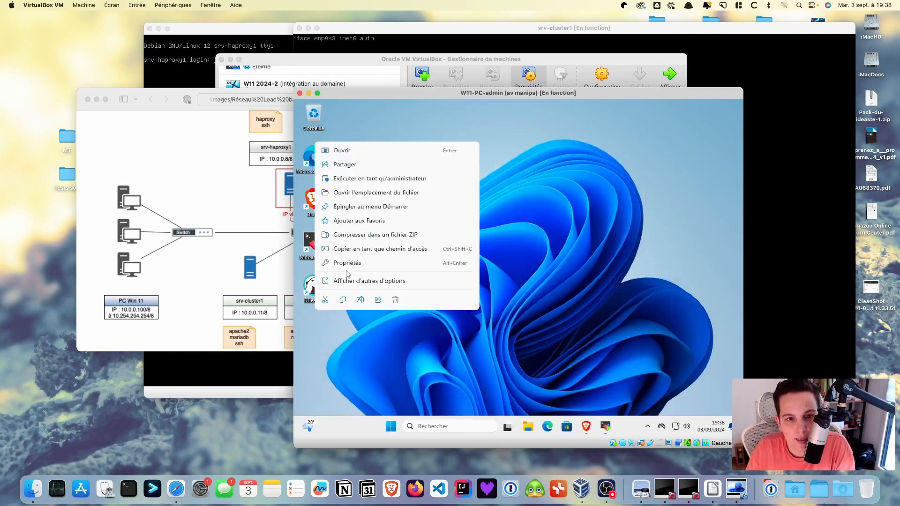
left_click(378, 183)
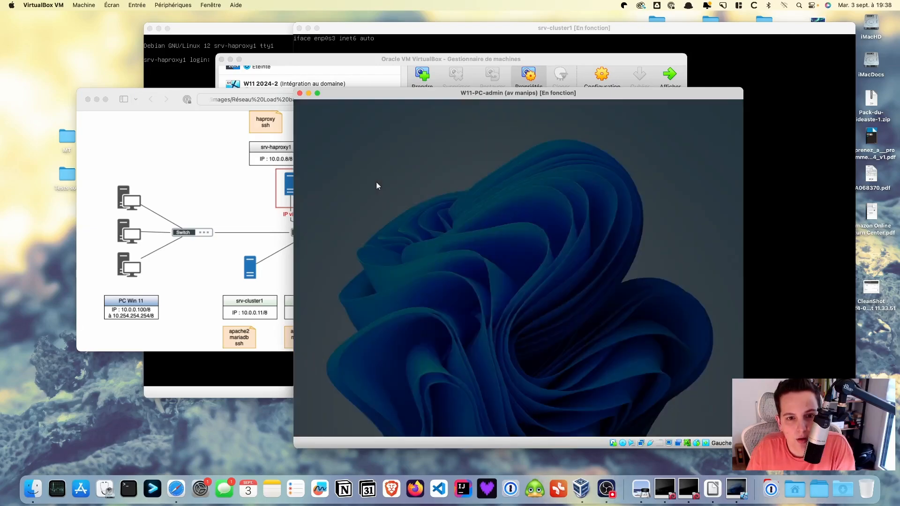
left_click(460, 337)
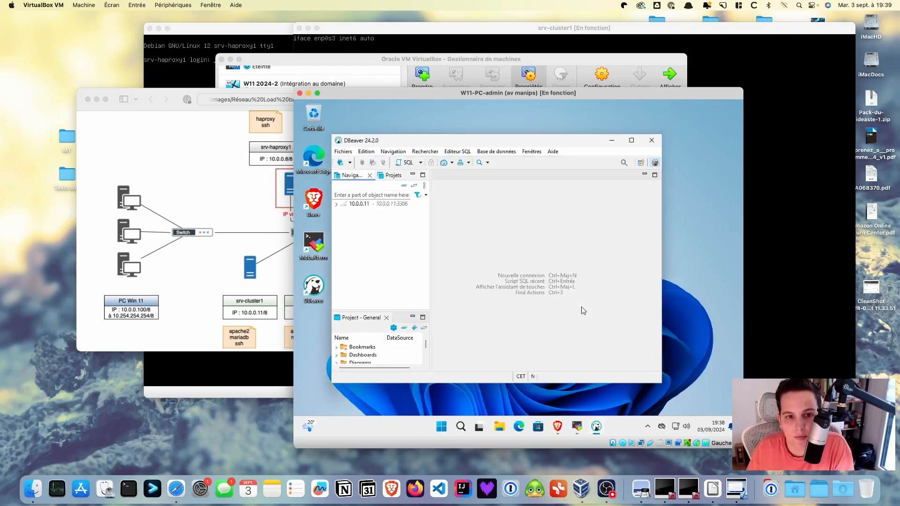
Turn off 'Show tips on startup', close the tip, and select the 10.0.0.11 connection
left_click(366, 206)
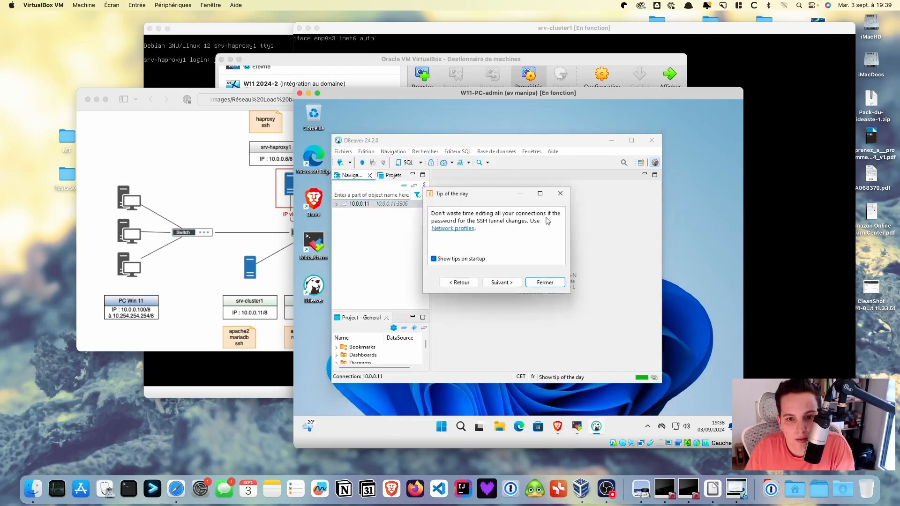
left_click(463, 261)
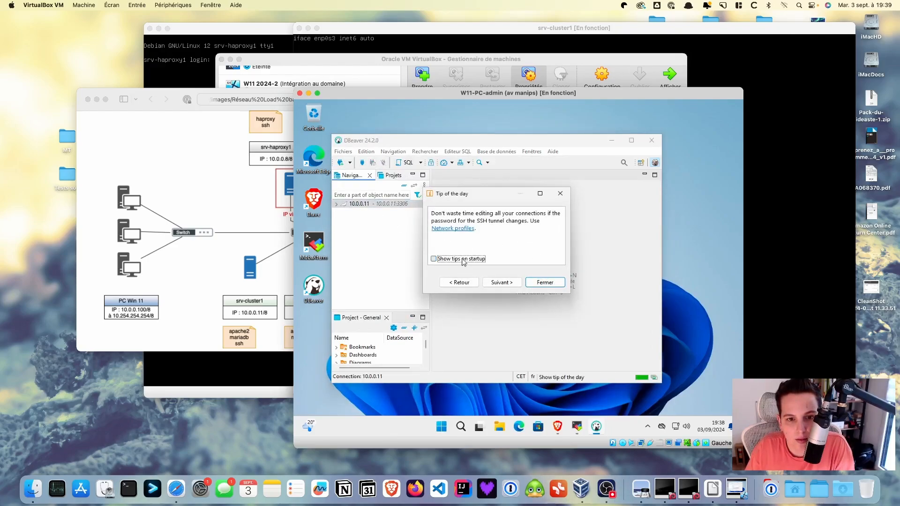
left_click(544, 282)
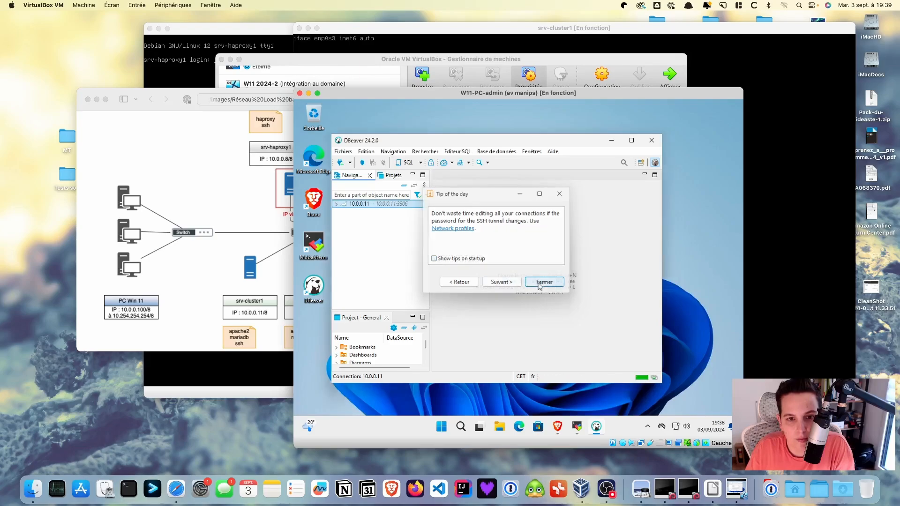
left_click(374, 205)
Connect to 10.0.0.11, downloading the missing MariaDB driver files
double_click(375, 206)
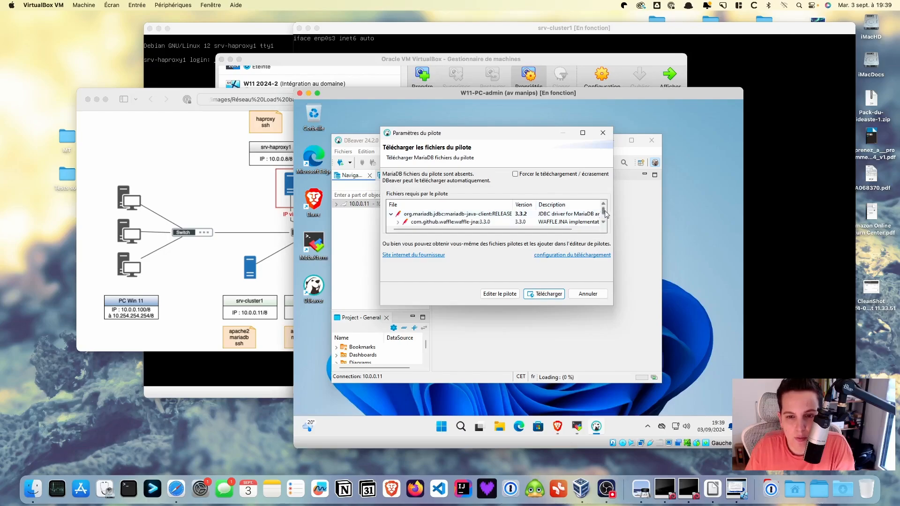
left_click(546, 294)
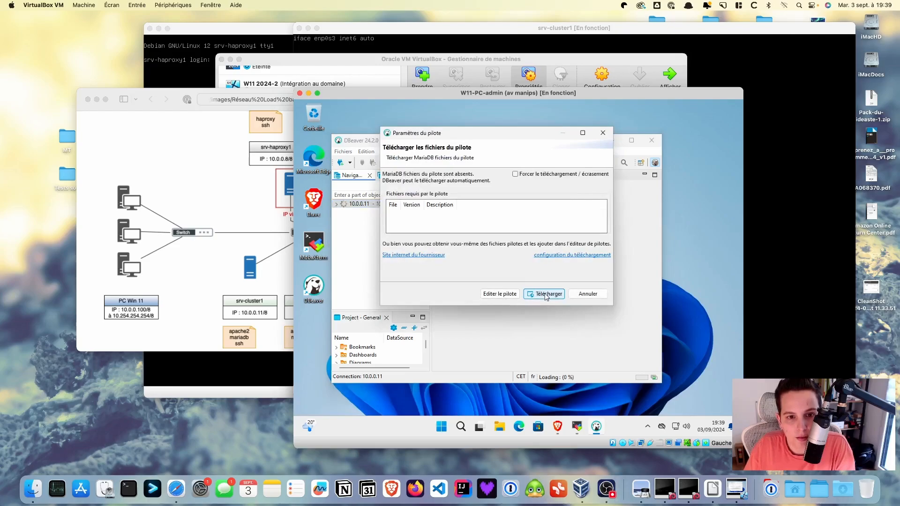
left_click(545, 294)
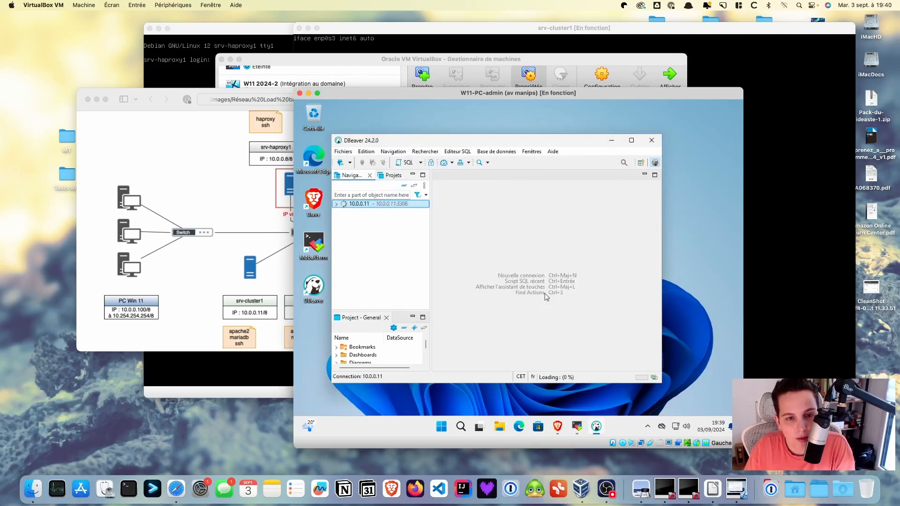
Maximize DBeaver, dismiss the connection timeout error, and minimize it to the desktop
left_click(631, 141)
left_click(735, 410)
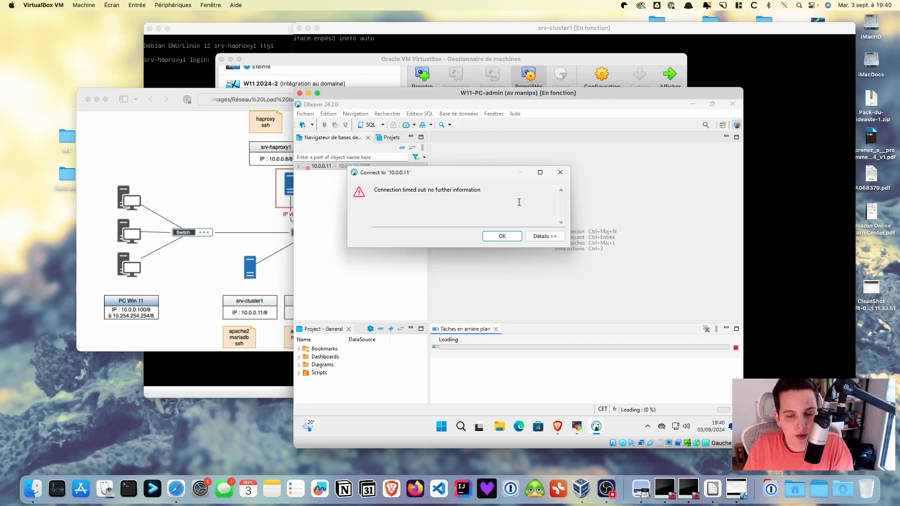
left_click(502, 237)
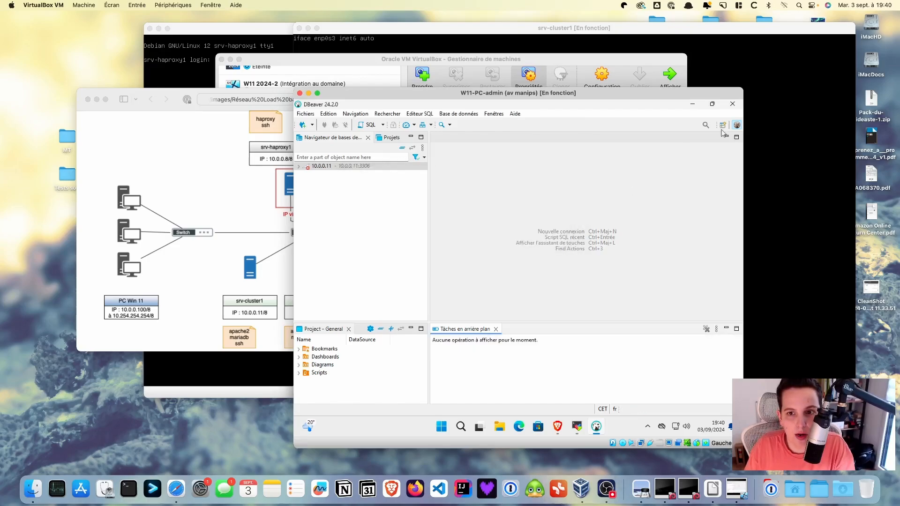
left_click(692, 104)
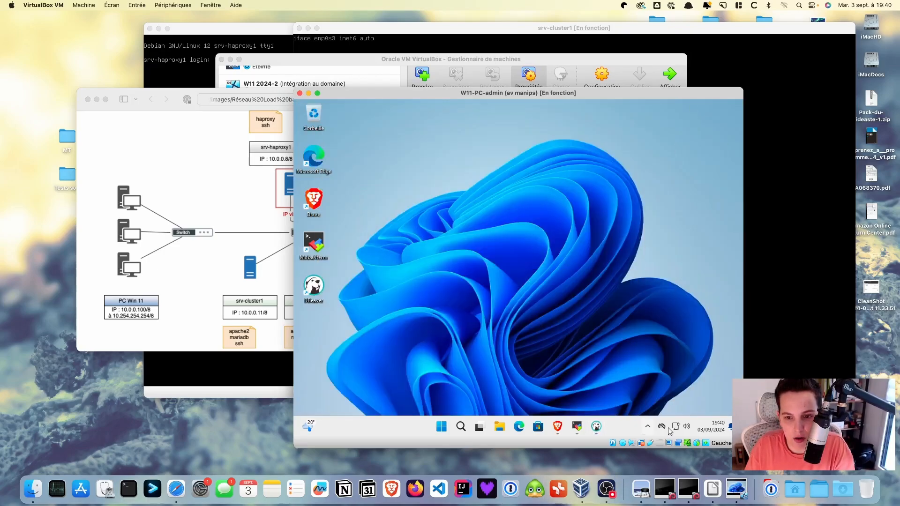
Switch W11-PC-admin's network adapter from bridged en5 to Internal Network 'intnet'
left_click(641, 443)
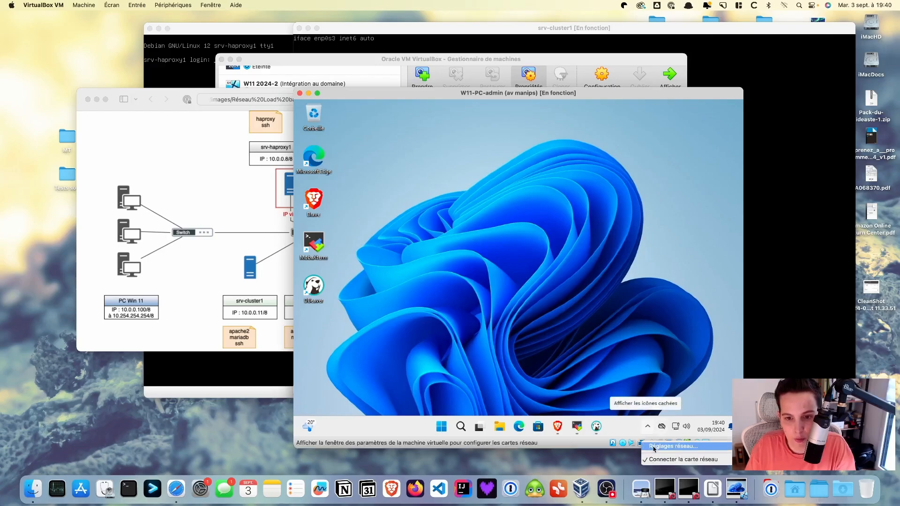
left_click(654, 447)
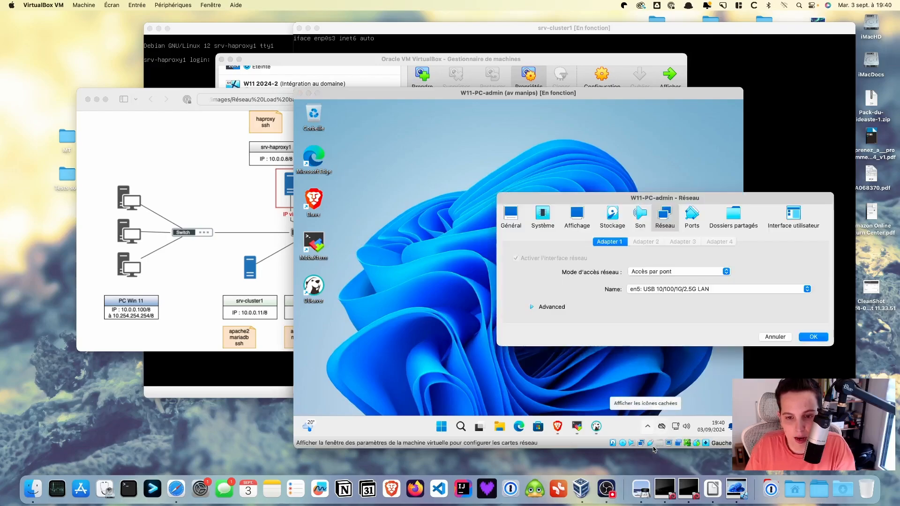
left_click(666, 272)
left_click(663, 279)
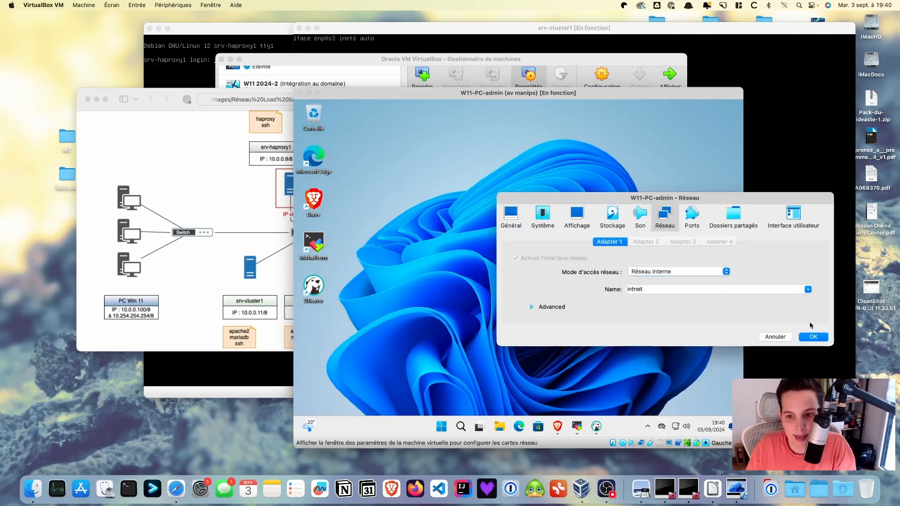
left_click(814, 337)
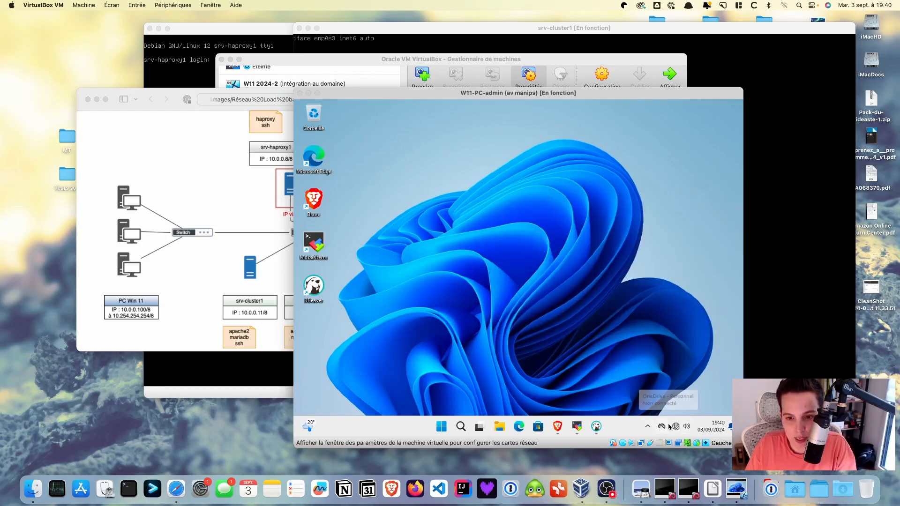
right_click(678, 427)
Set Ethernet to manual IPv4 address 10.0.0.100 with subnet mask 255.0.0.0 and save
left_click(682, 401)
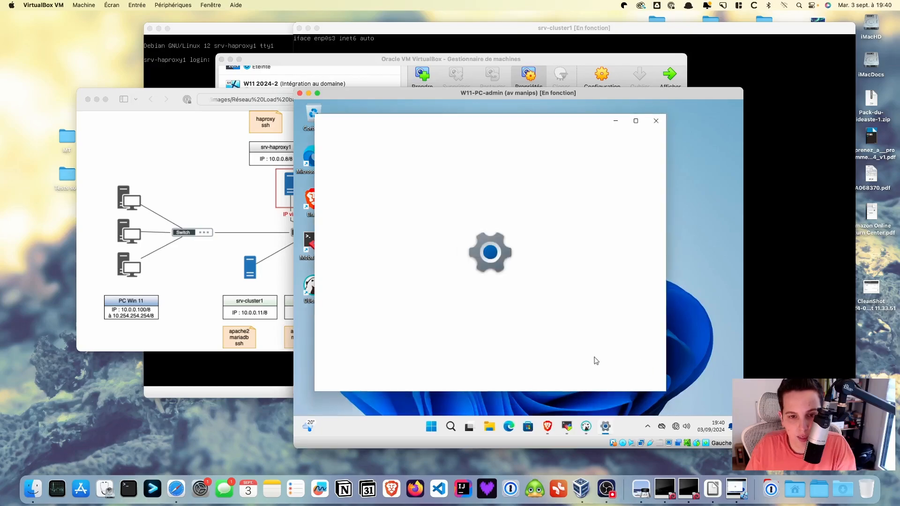
left_click(553, 301)
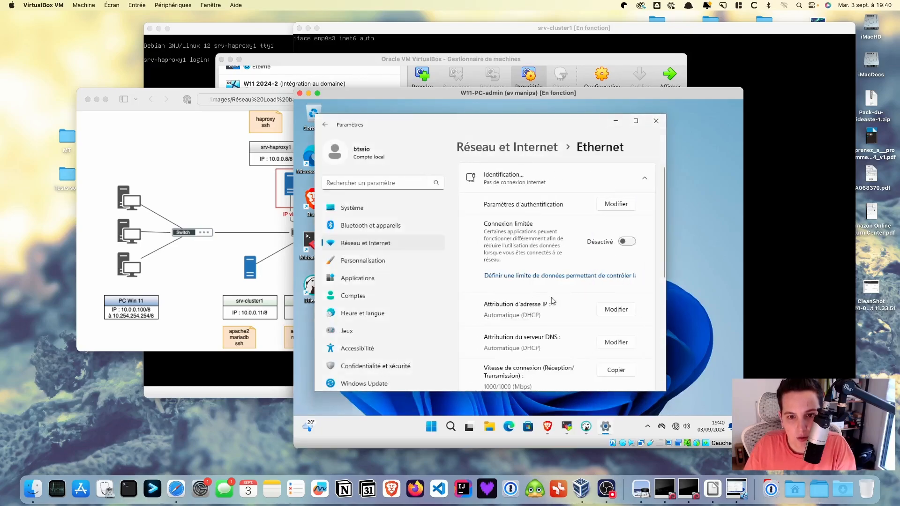
left_click(612, 311)
left_click(525, 244)
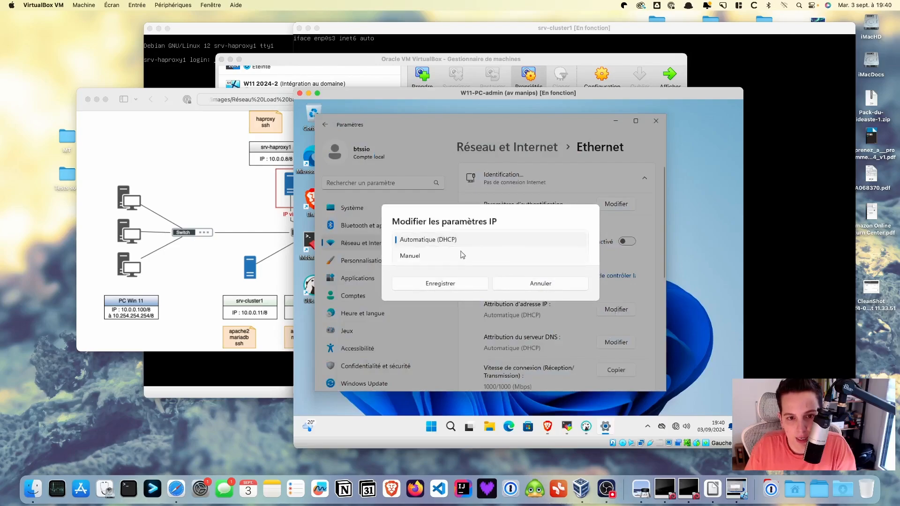
left_click(460, 256)
left_click(400, 241)
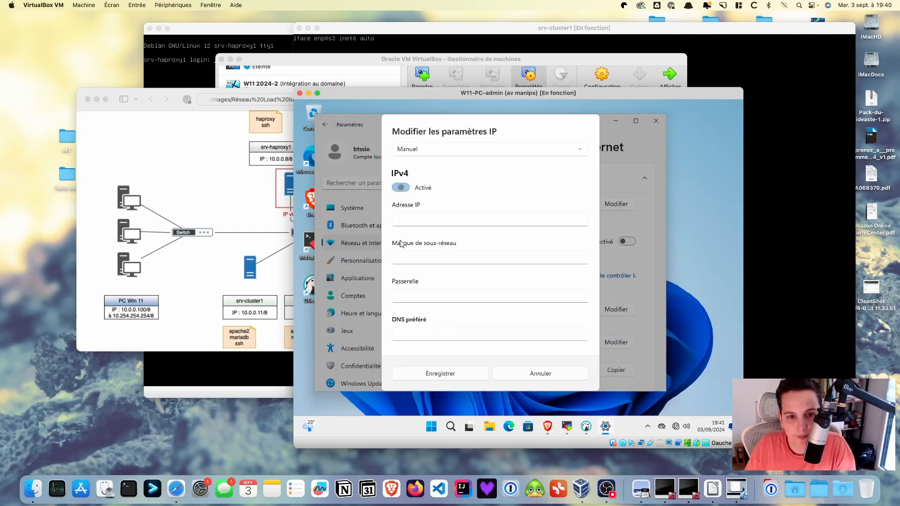
left_click(414, 217)
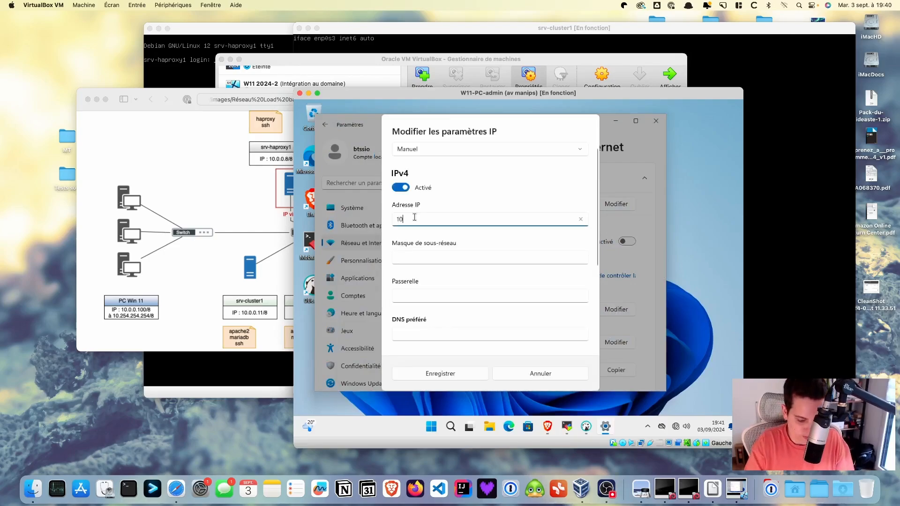
type("10.0.0.")
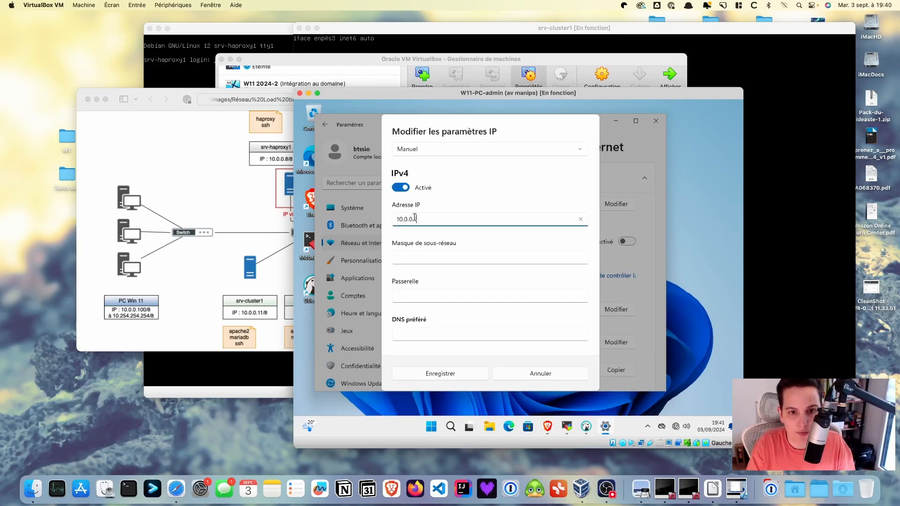
type("100")
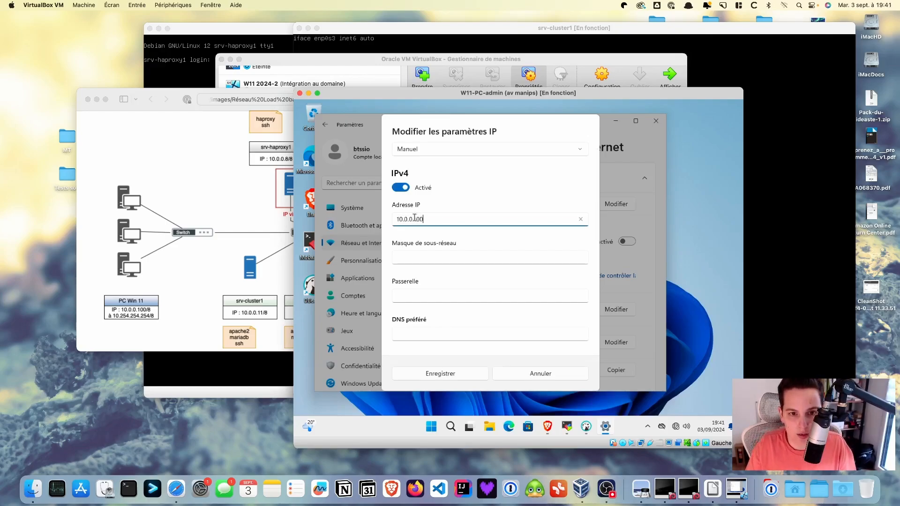
left_click(423, 256)
type("255")
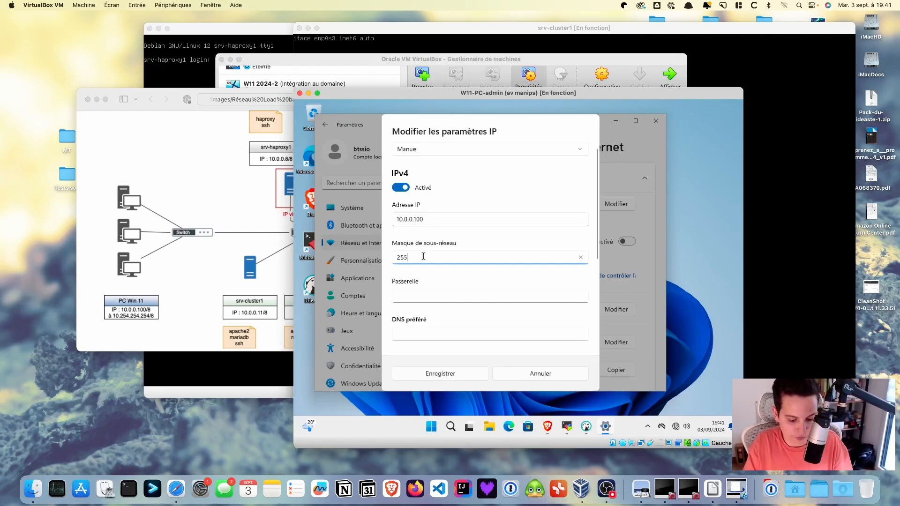
type(".0.0.0")
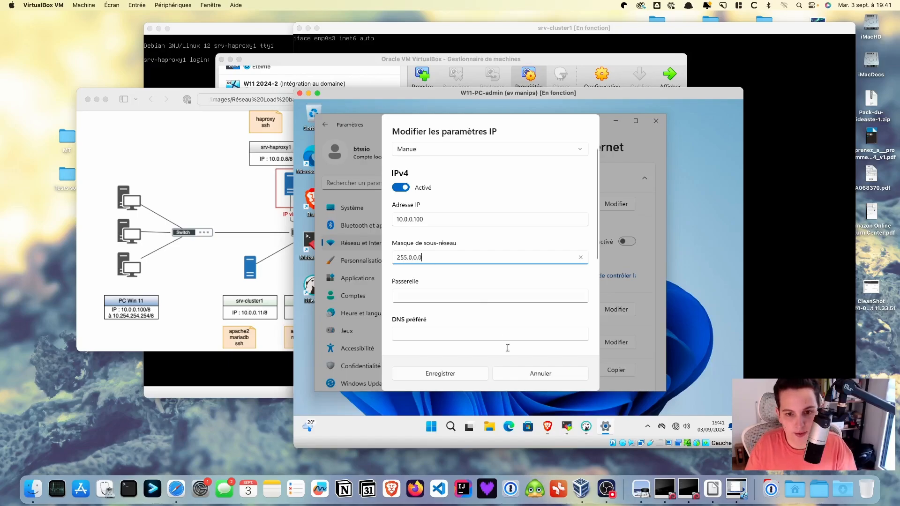
left_click(461, 374)
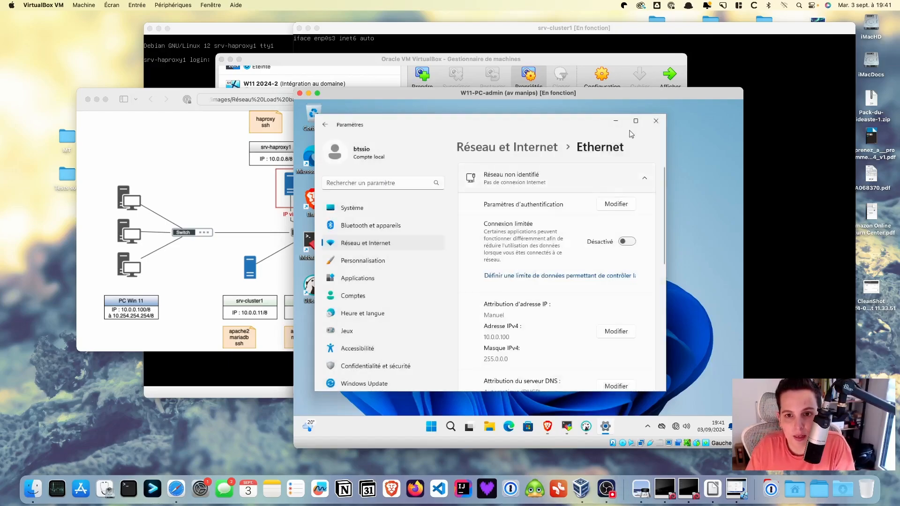
Minimize Settings, restore DBeaver, and connect to 10.0.0.11:3306 after downloading the driver
left_click(616, 123)
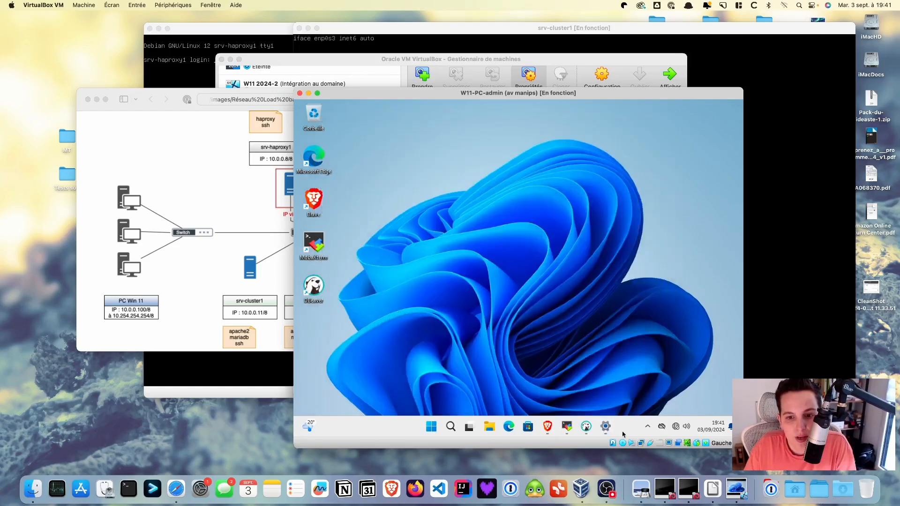
left_click(587, 427)
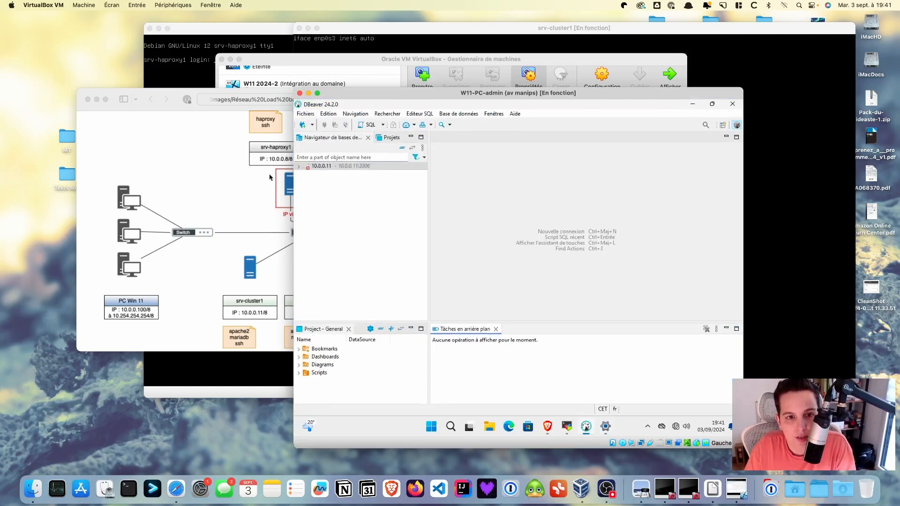
left_click(323, 169)
double_click(321, 166)
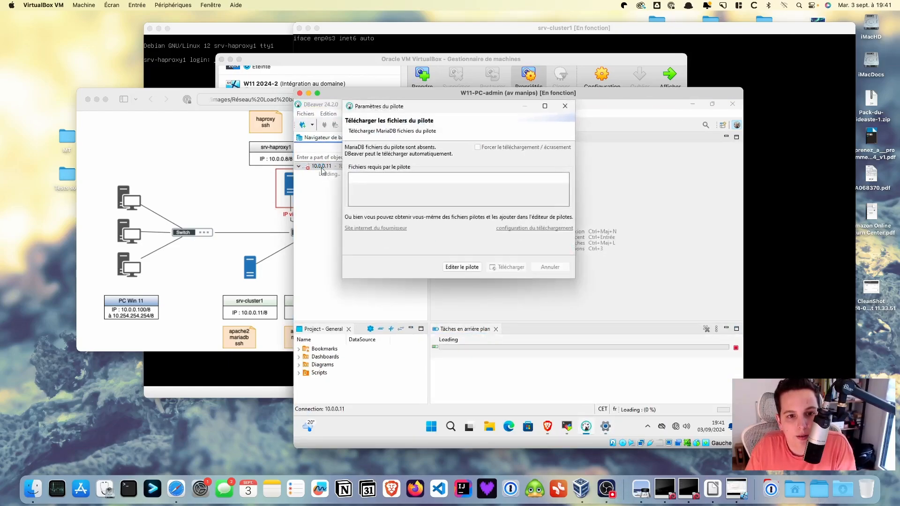
left_click(508, 302)
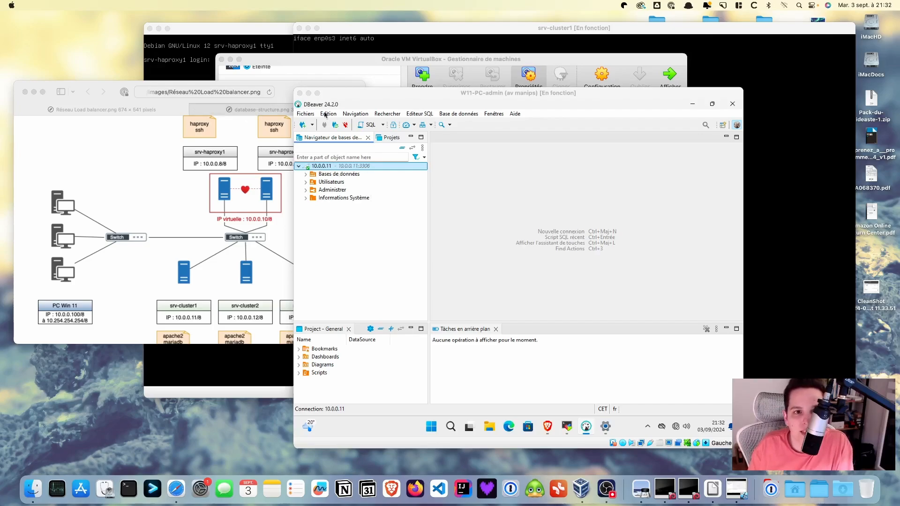
Review database-structure.png's GLPI diagram with its four-column Tickets table, then return to DBeaver
left_click(258, 110)
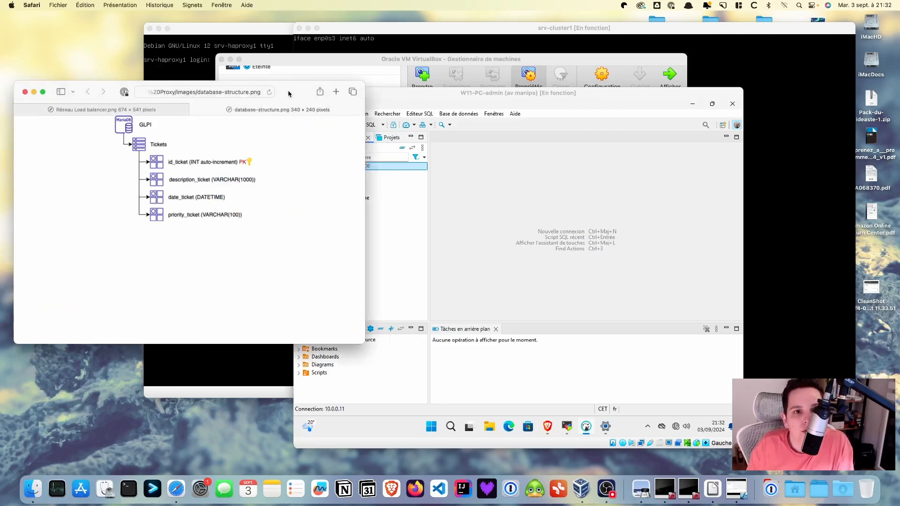
left_click_drag(288, 94, 288, 97)
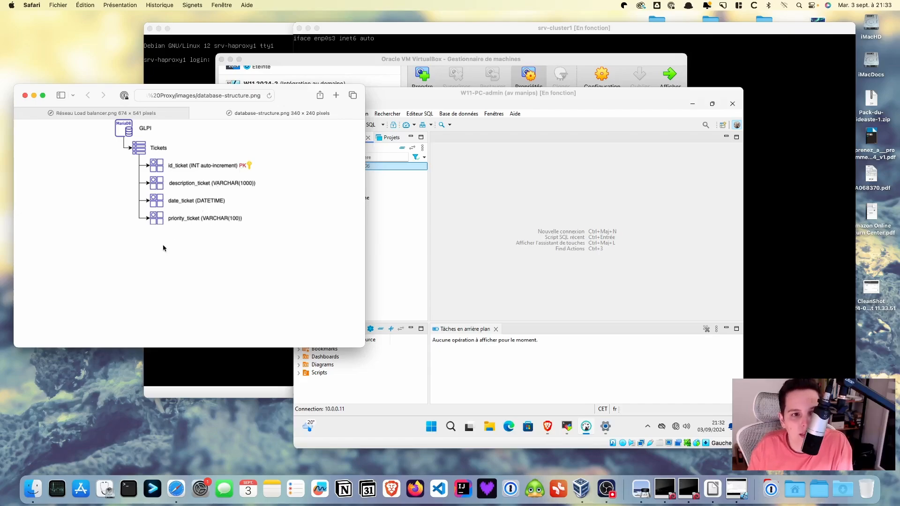
left_click(491, 204)
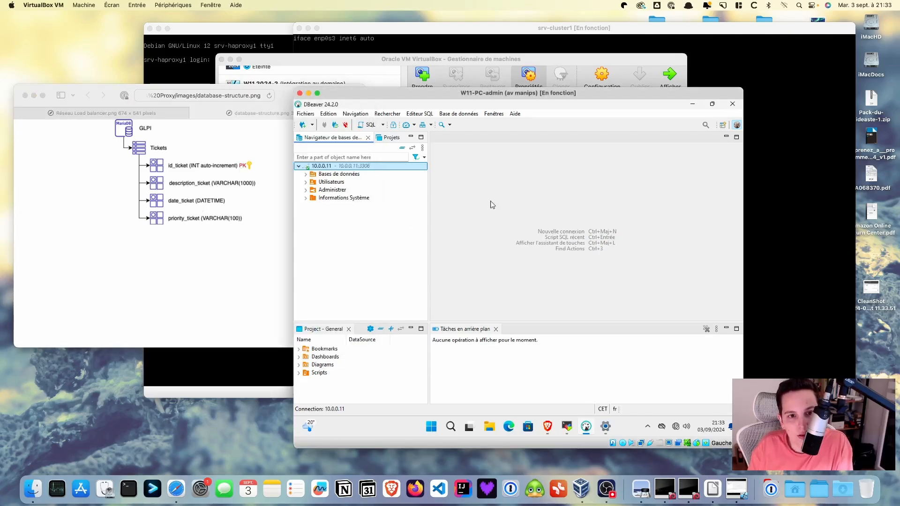
Create a database named GLPI on the 10.0.0.11 server
left_click(306, 175)
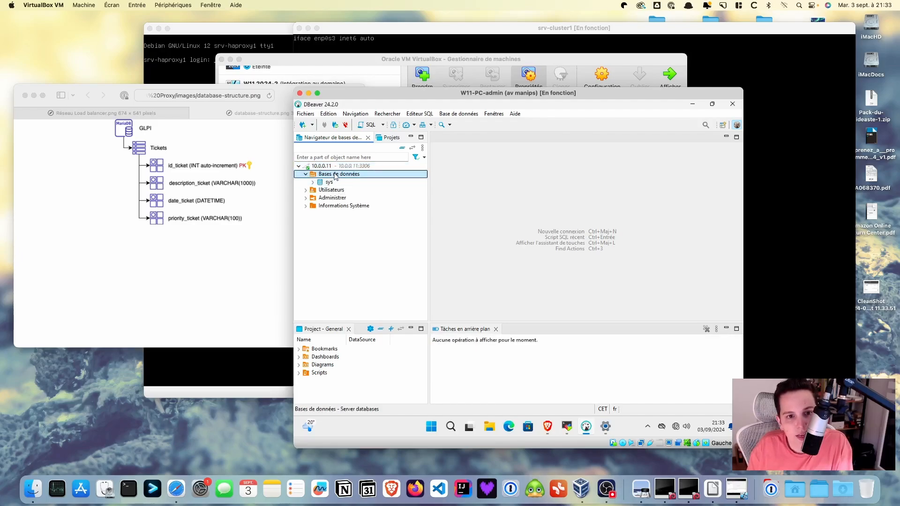
right_click(335, 175)
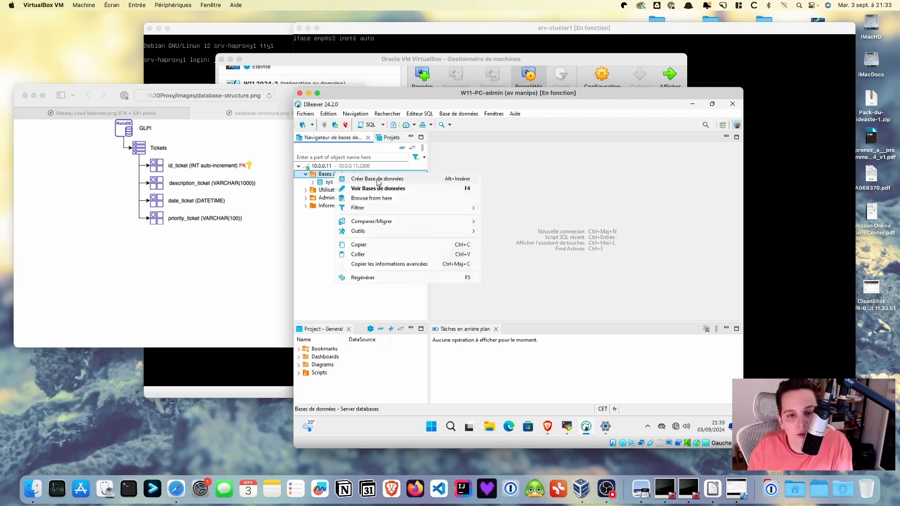
left_click(378, 179)
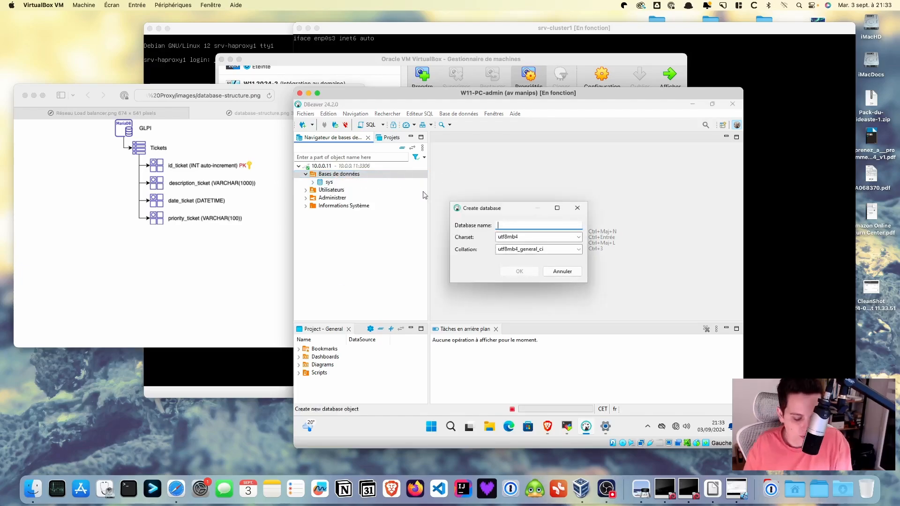
type("GLPI")
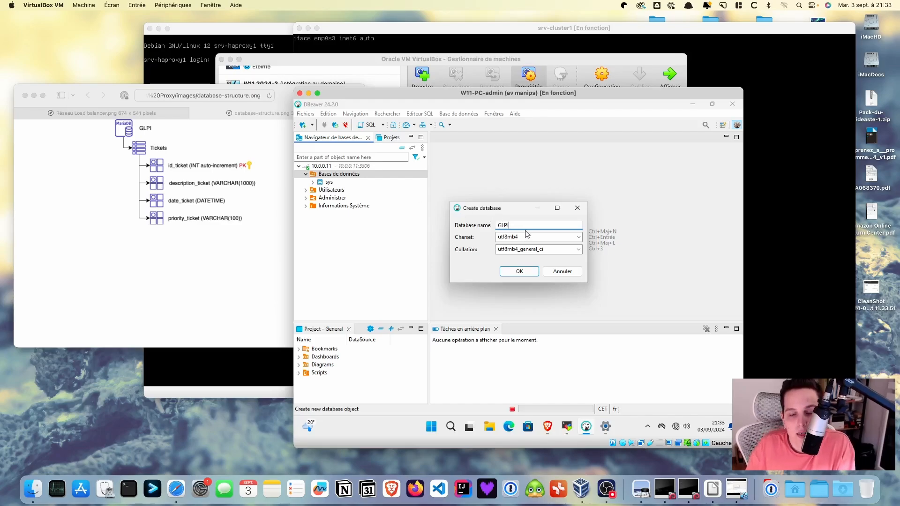
left_click(528, 277)
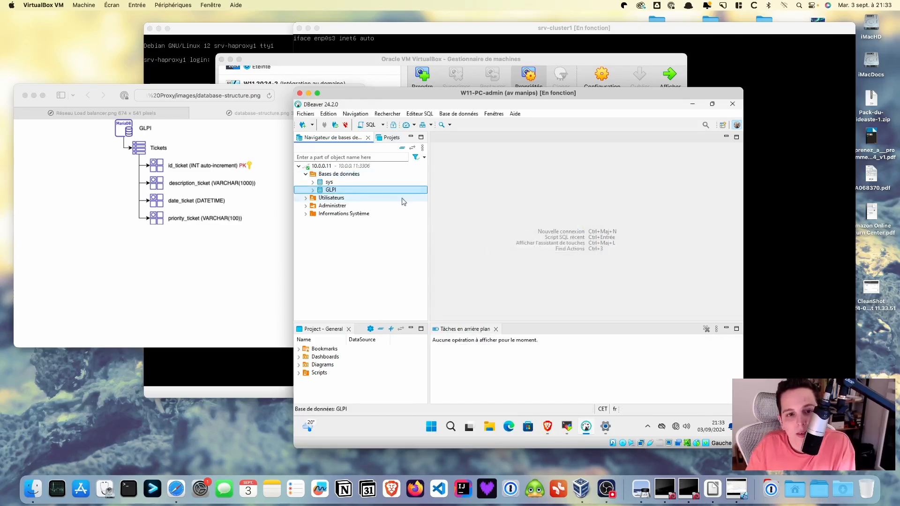
Expand GLPI's Tables and start creating a new table there
double_click(335, 192)
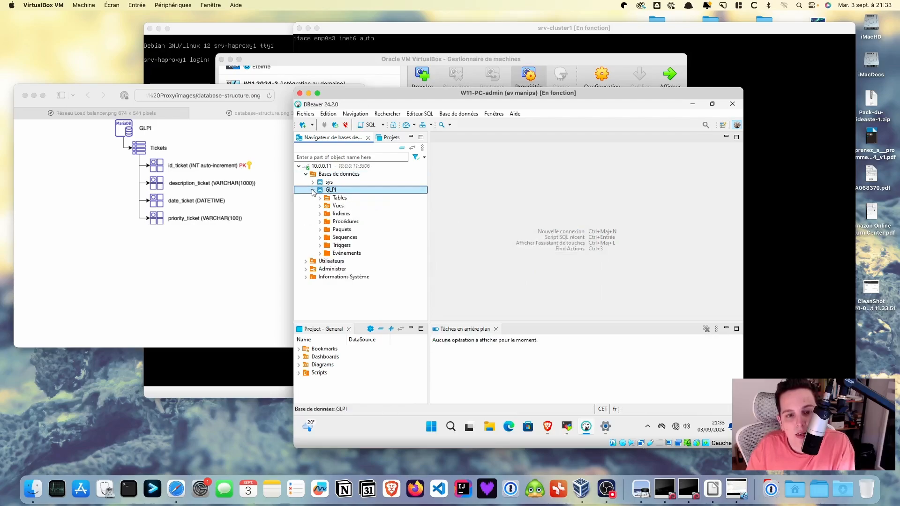
double_click(336, 199)
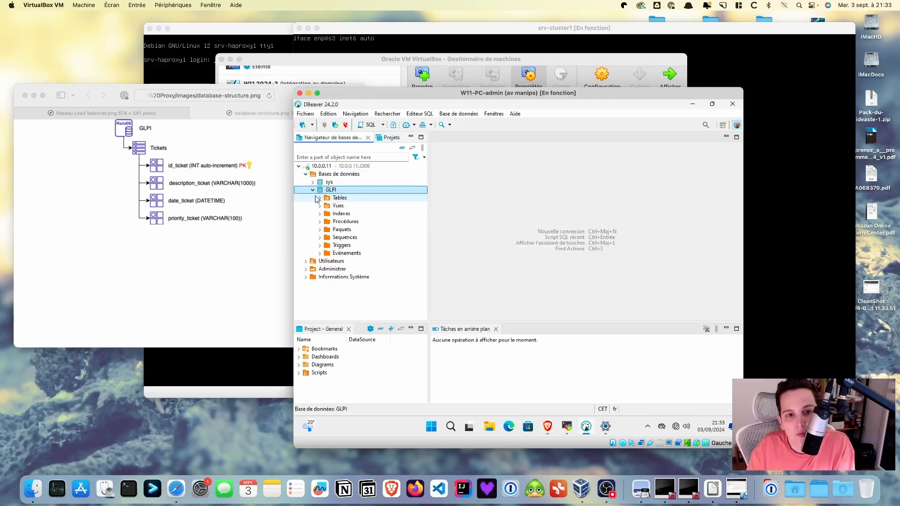
right_click(344, 200)
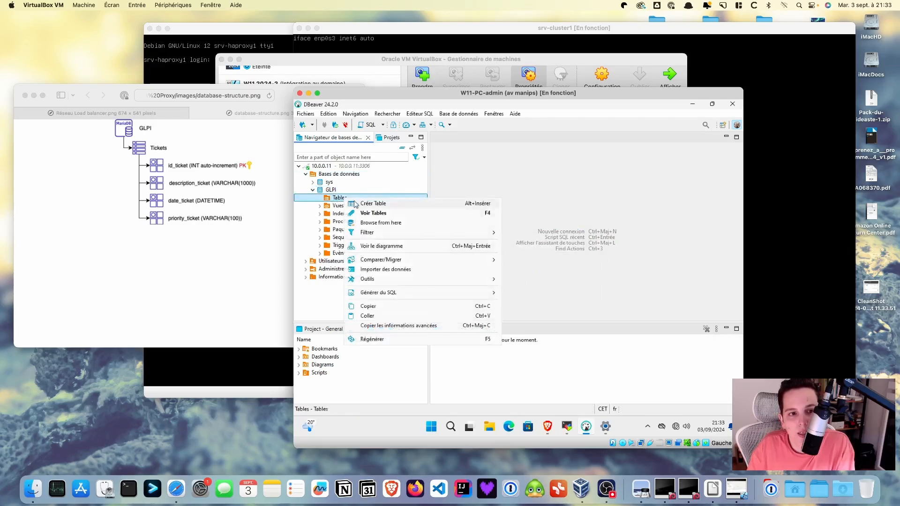
left_click(356, 203)
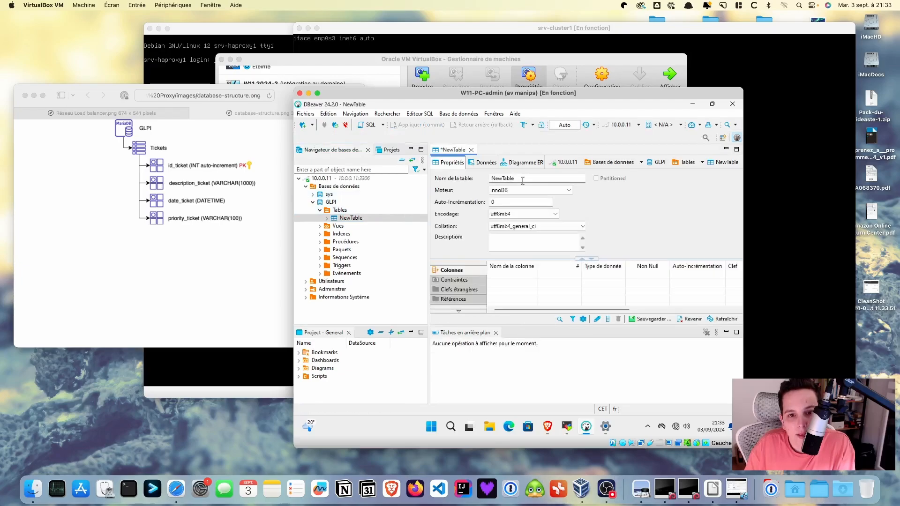
Rename NewTable to 'Tickets' and enlarge the VirtualBox VM window
left_click_drag(520, 179, 489, 178)
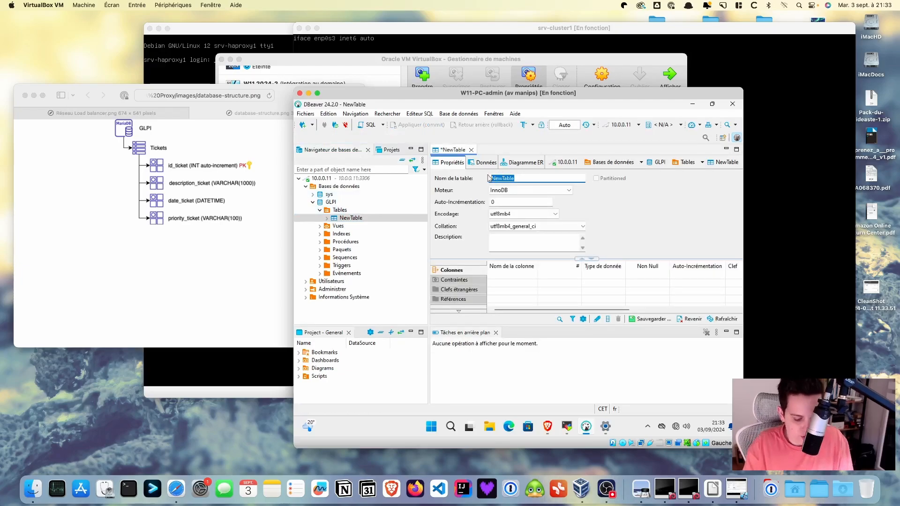
type("Tickets")
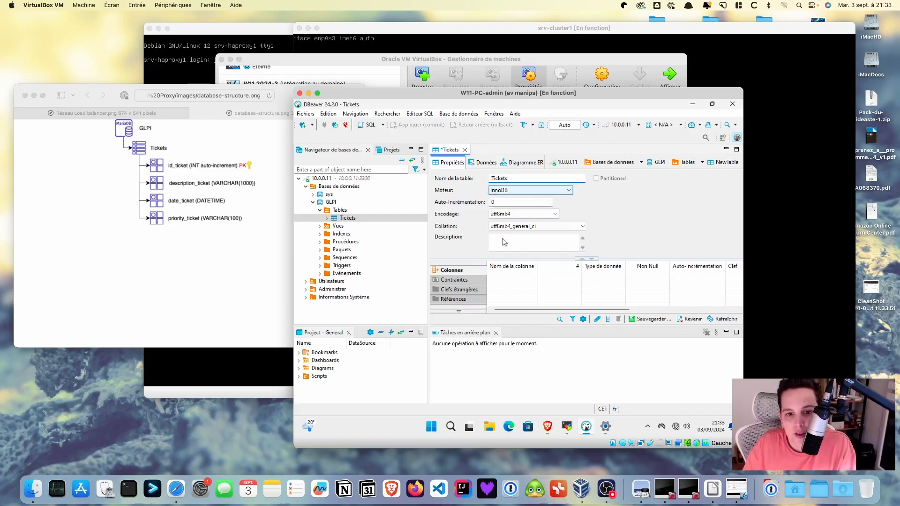
left_click(510, 280)
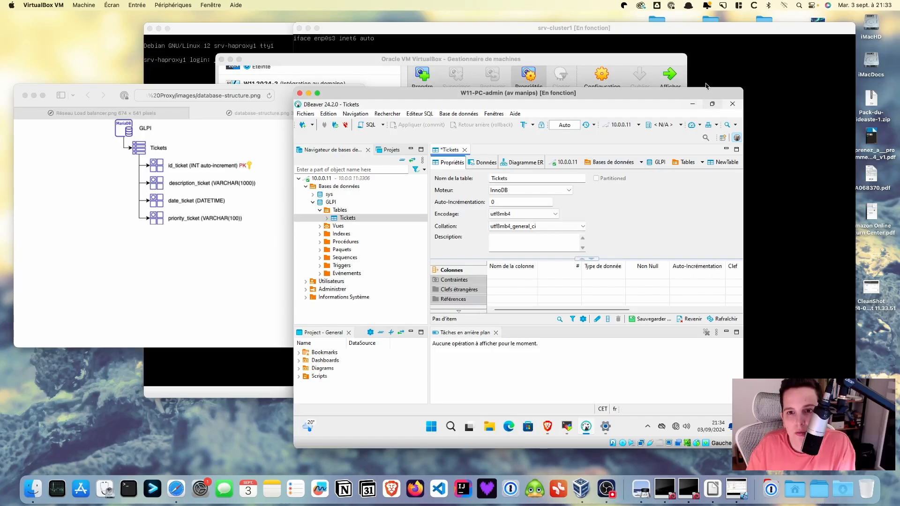
left_click_drag(691, 90, 609, 34)
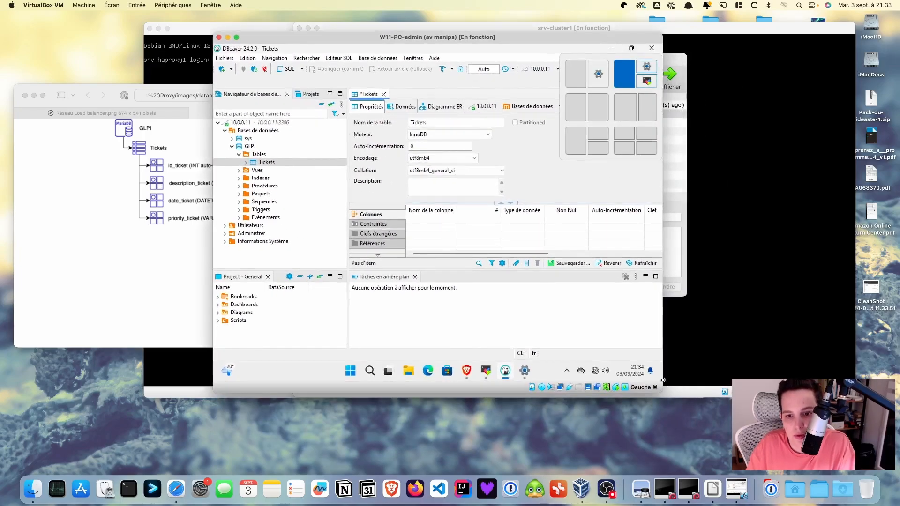
left_click_drag(661, 391, 822, 504)
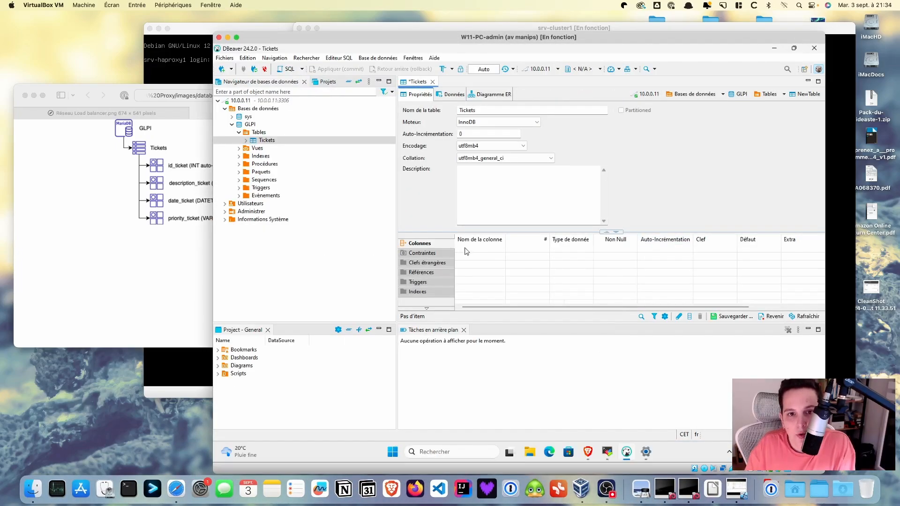
Add an id_ticket column of type INT with auto-increment
right_click(466, 252)
left_click(490, 254)
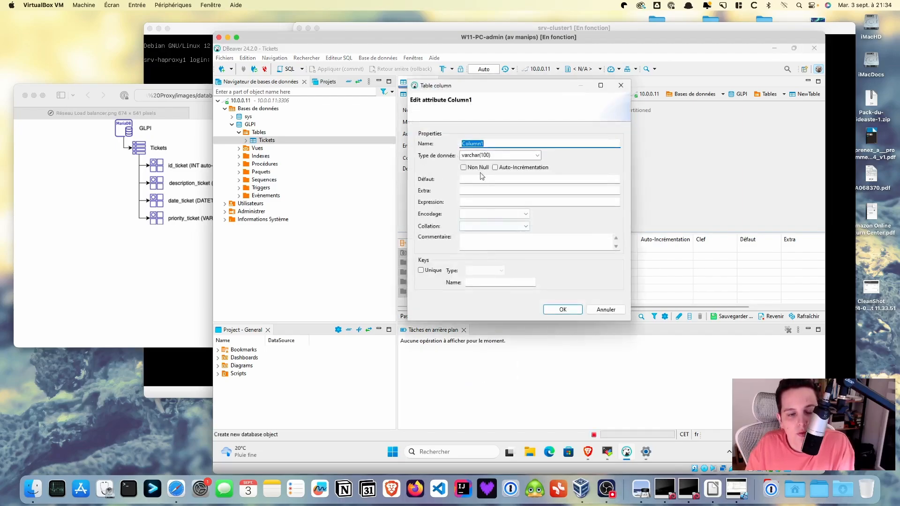
type("id_ticket")
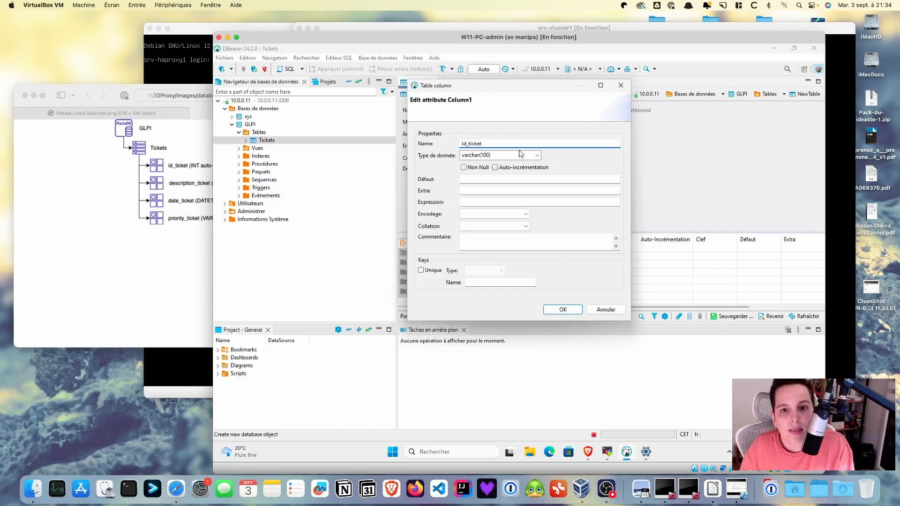
left_click(537, 156)
left_click(537, 156)
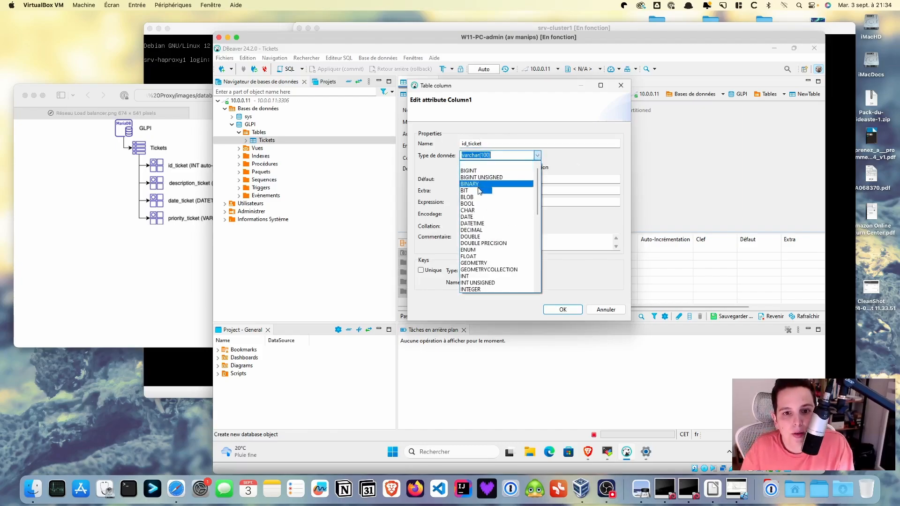
left_click(469, 276)
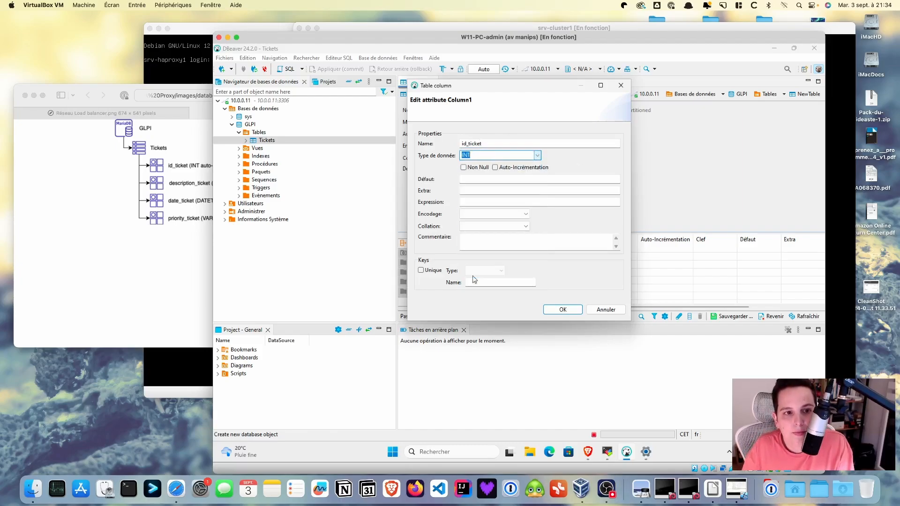
left_click(495, 168)
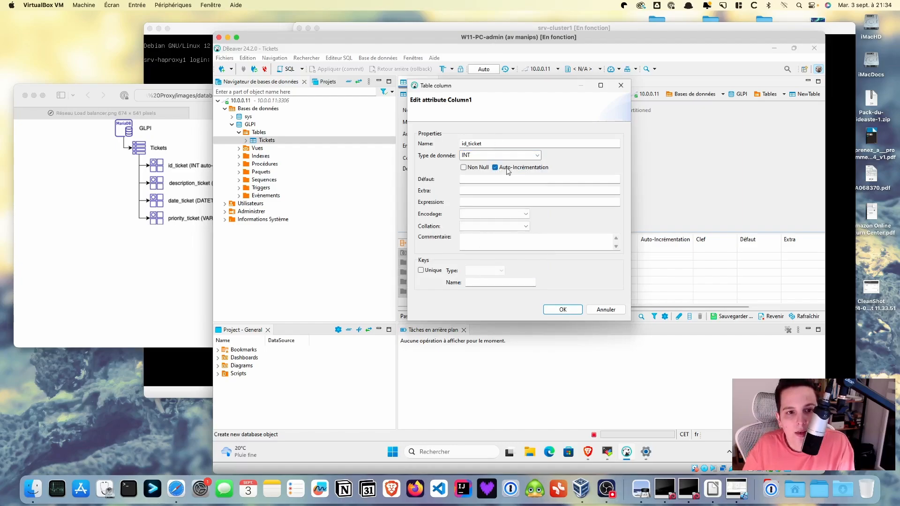
left_click(563, 310)
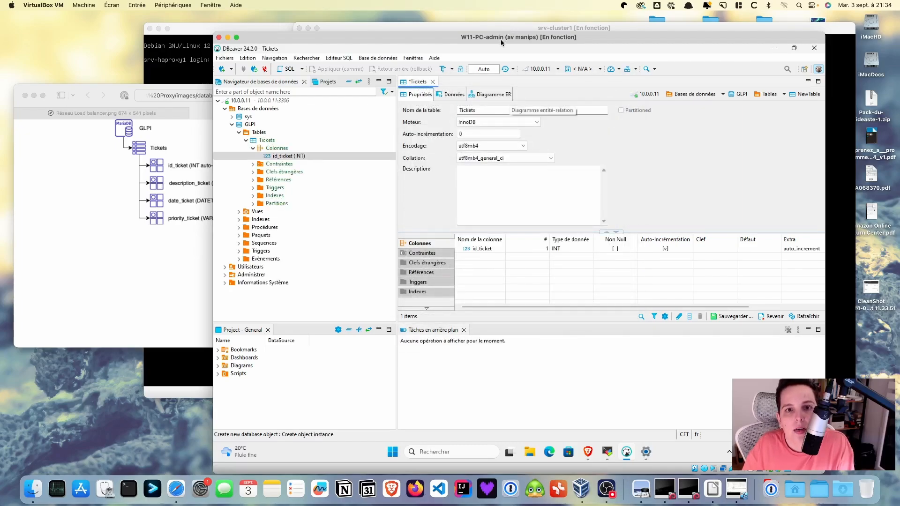
Add a description_ticket column of type varchar(1000)
left_click_drag(501, 40, 546, 40)
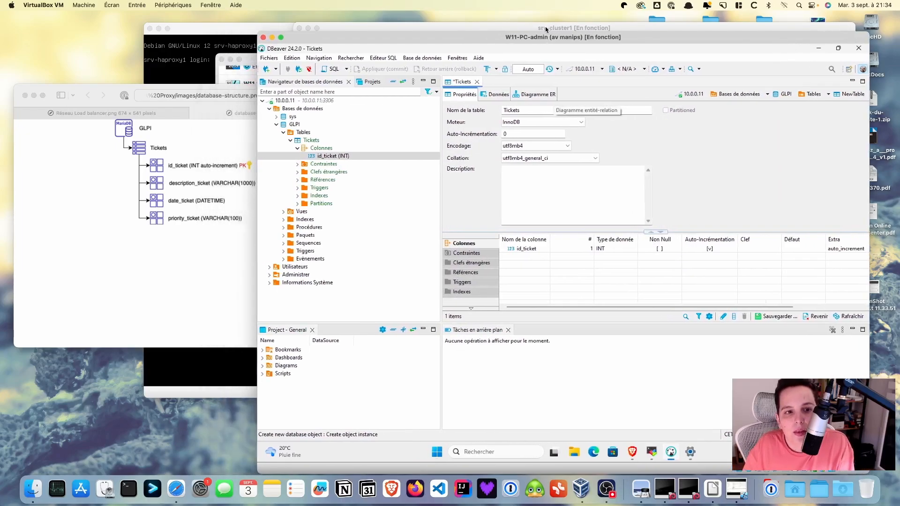
right_click(523, 258)
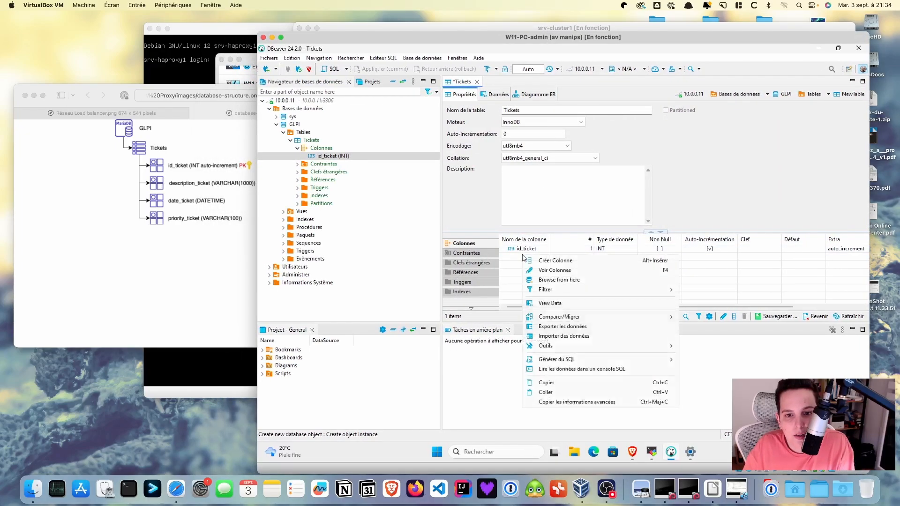
left_click(534, 261)
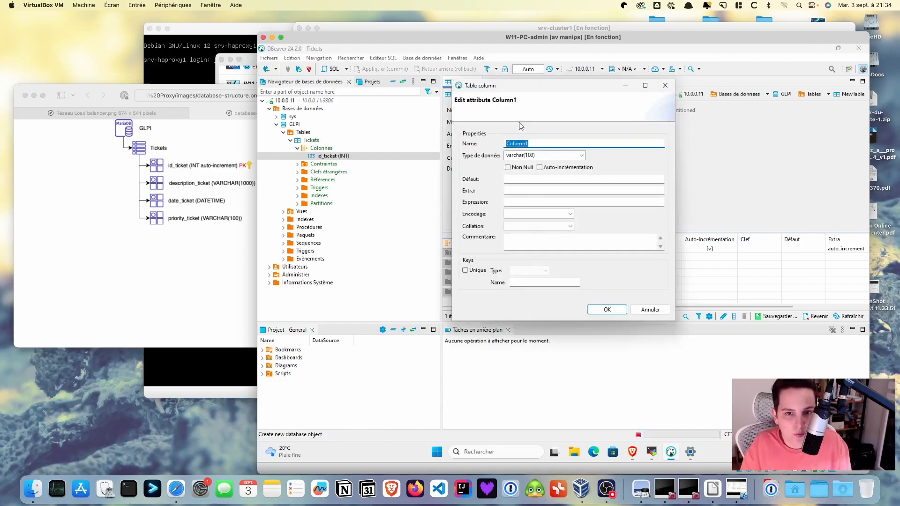
type("descrip")
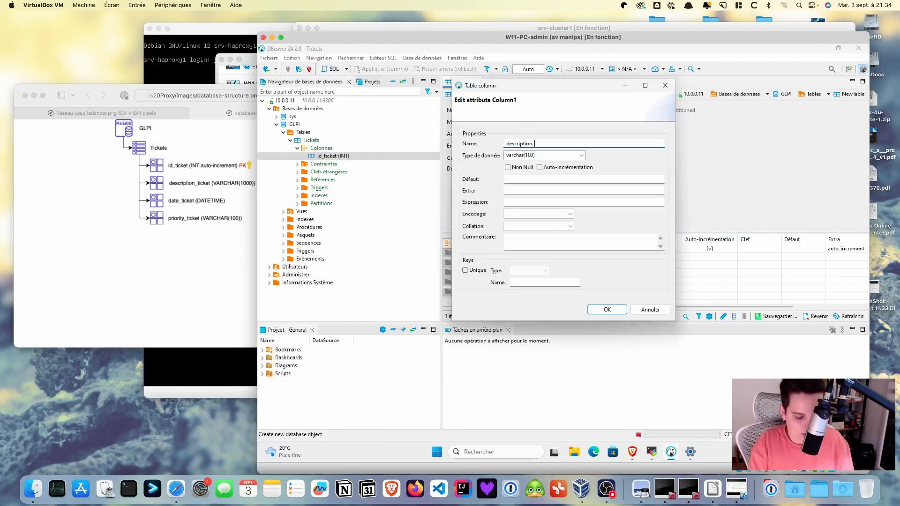
type("ticket")
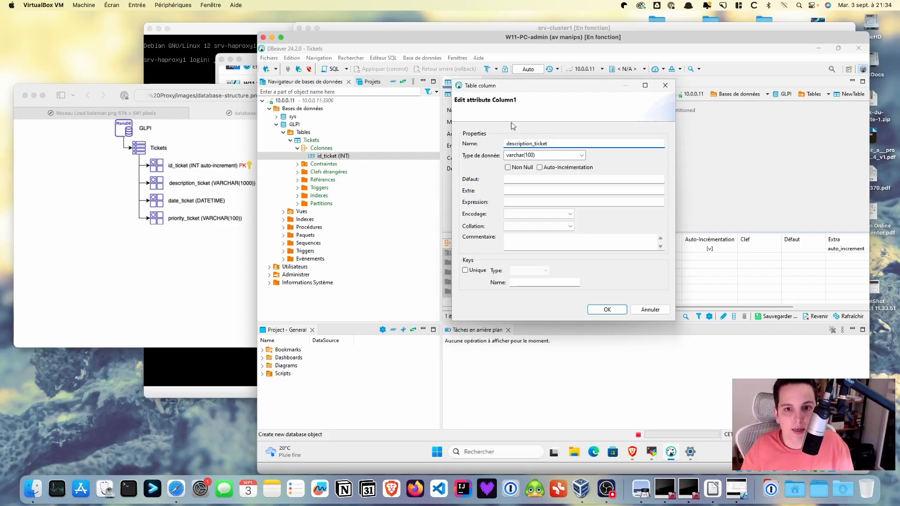
double_click(532, 155)
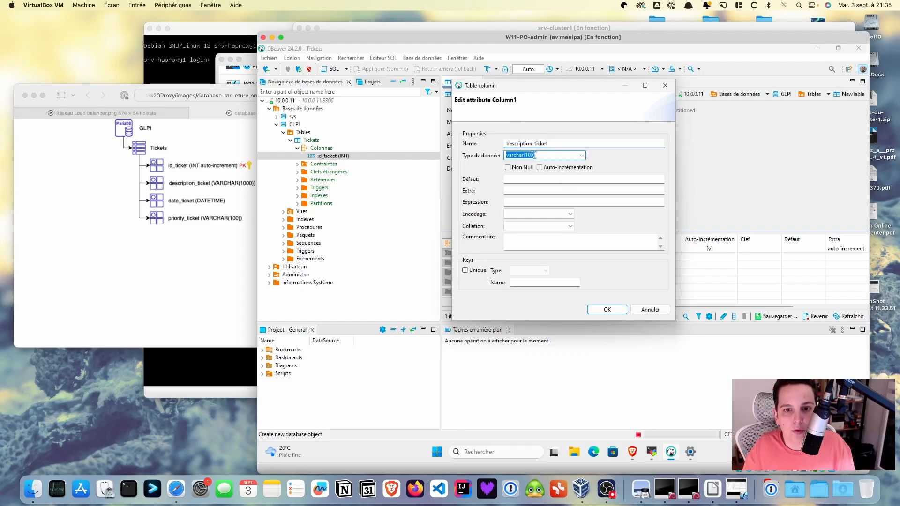
left_click(532, 155)
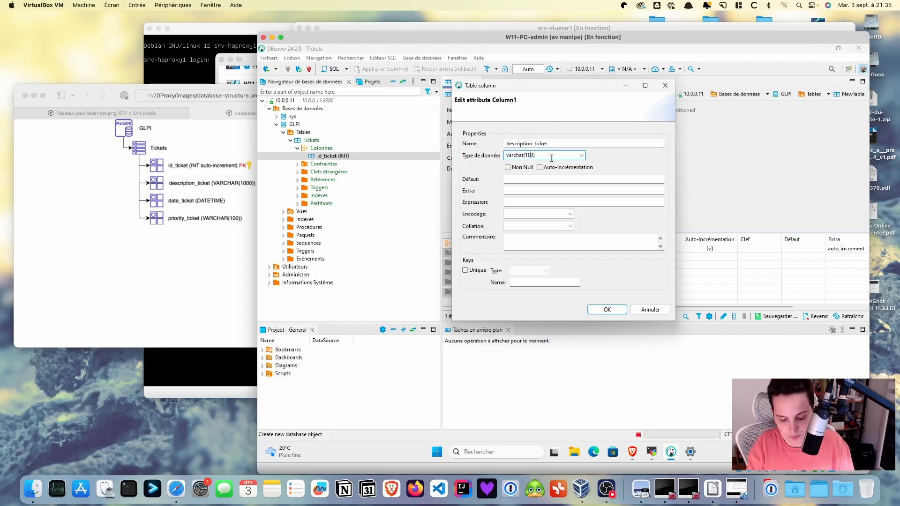
left_click(607, 310)
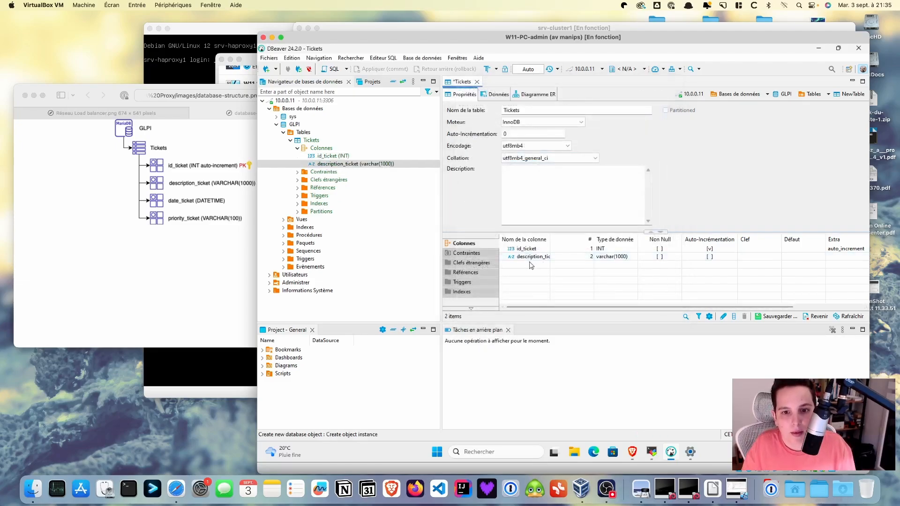
Add a date_ticket column of type DATETIME
right_click(529, 265)
left_click(539, 266)
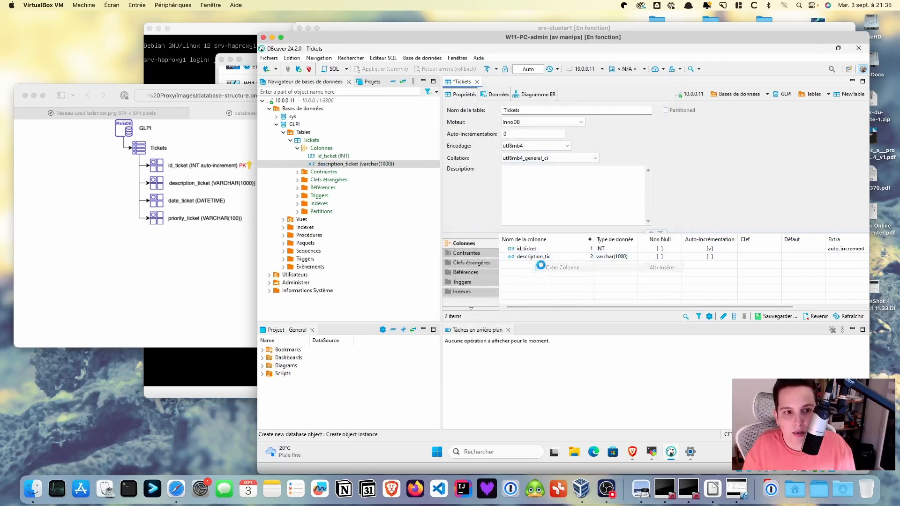
type("da")
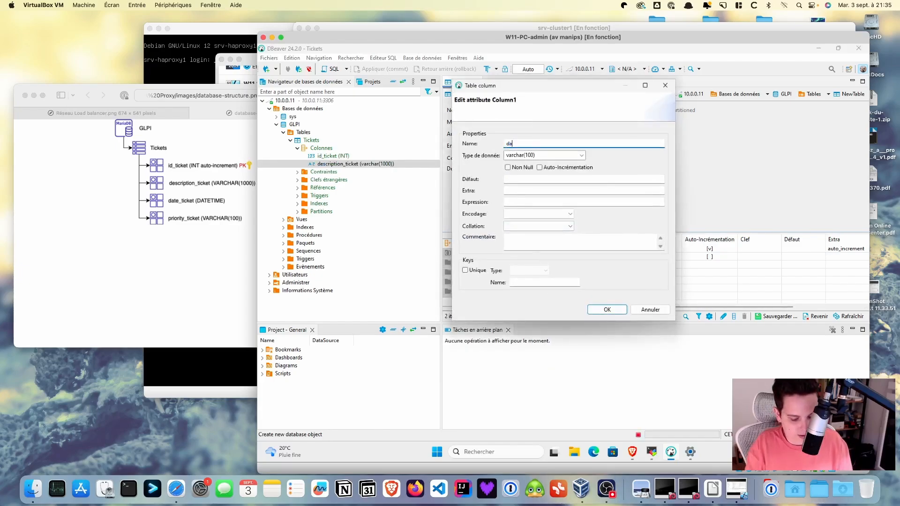
type("te_ti")
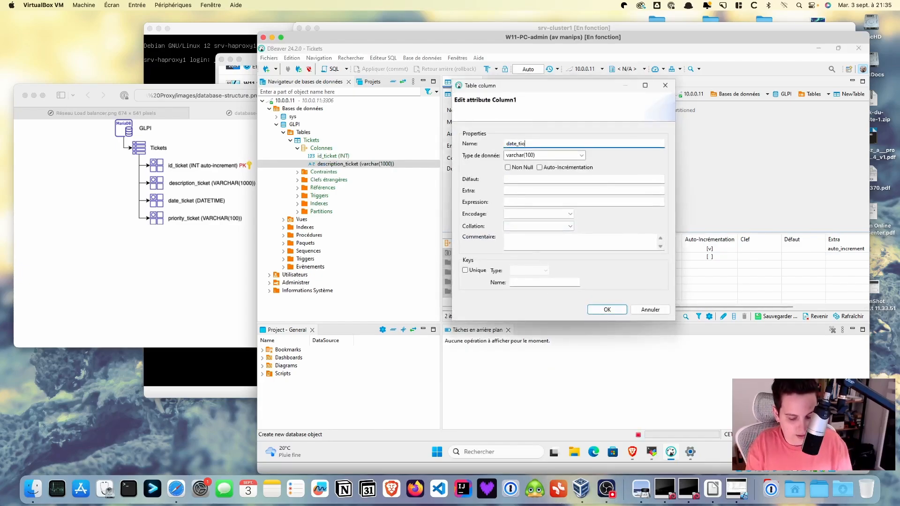
type("cket")
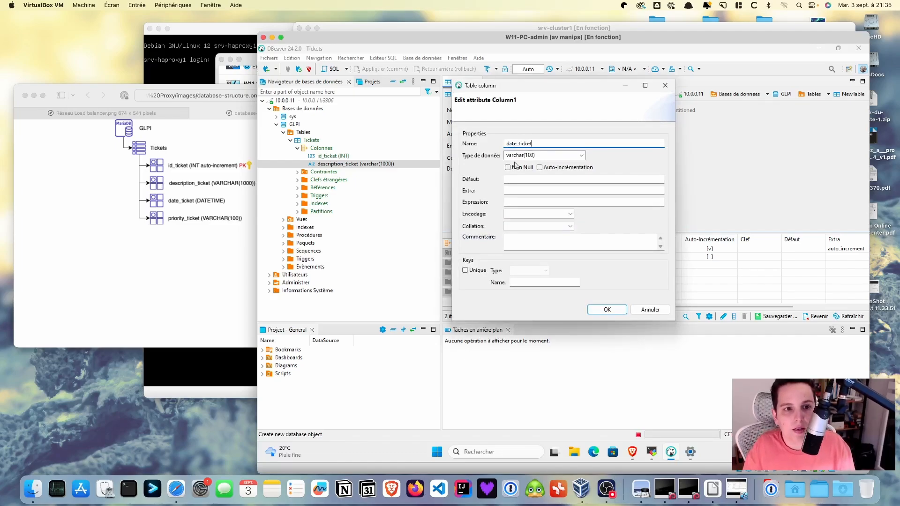
left_click(581, 155)
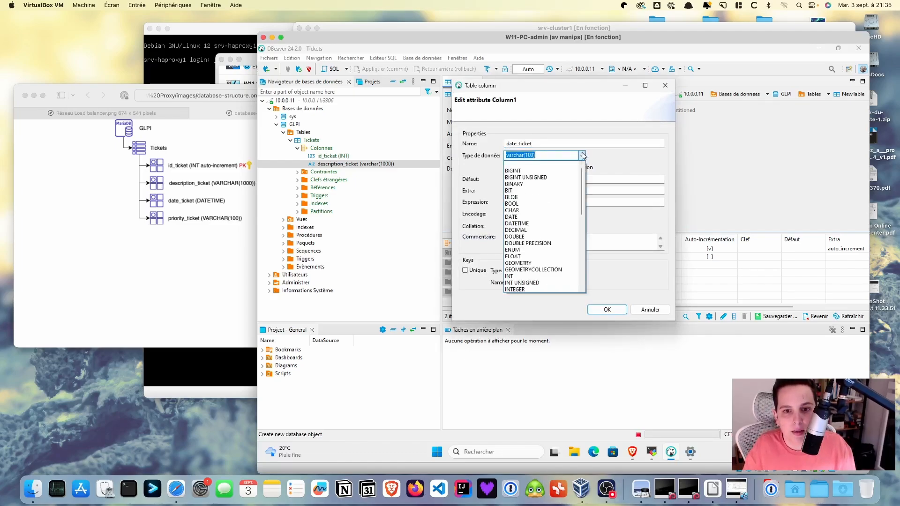
left_click(523, 225)
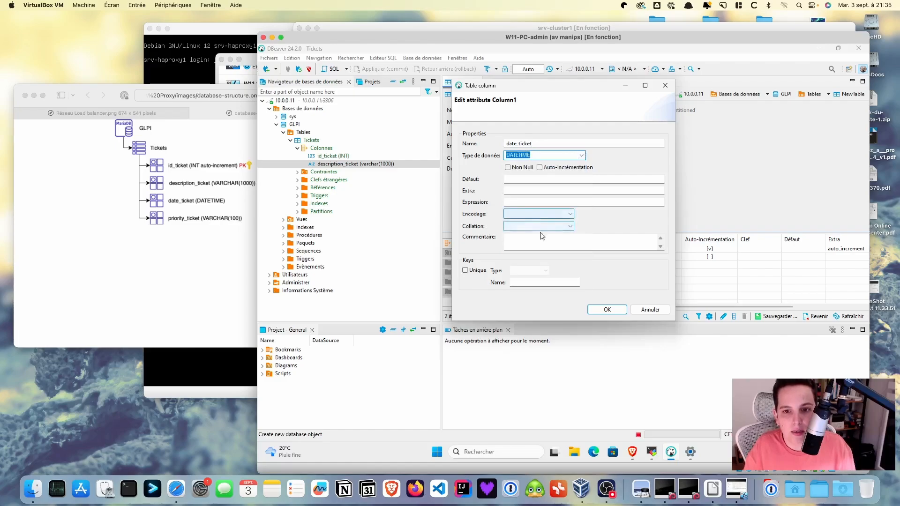
left_click(607, 309)
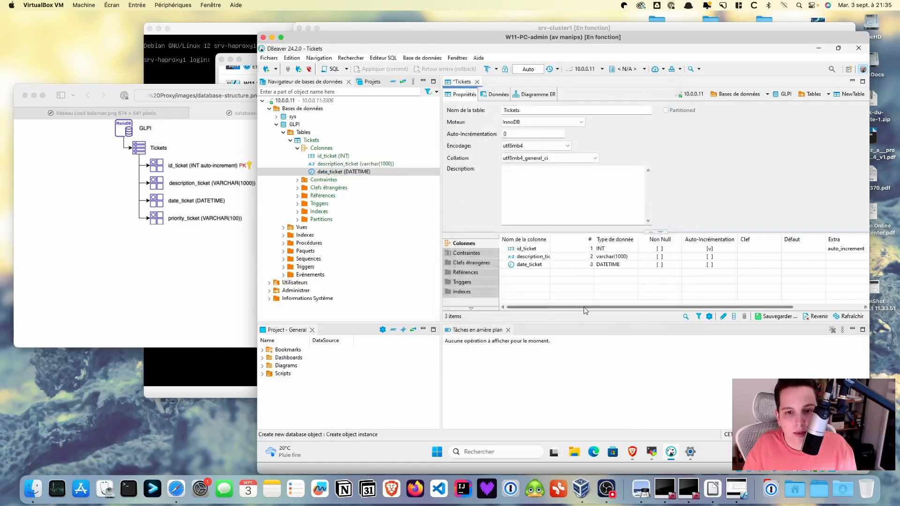
Add a priority_ticket column of type varchar(100)
right_click(533, 275)
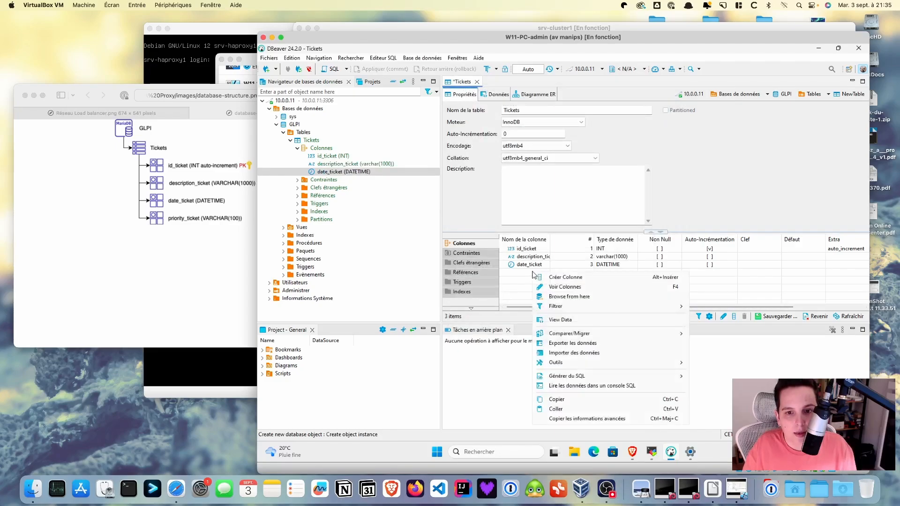
left_click(565, 277)
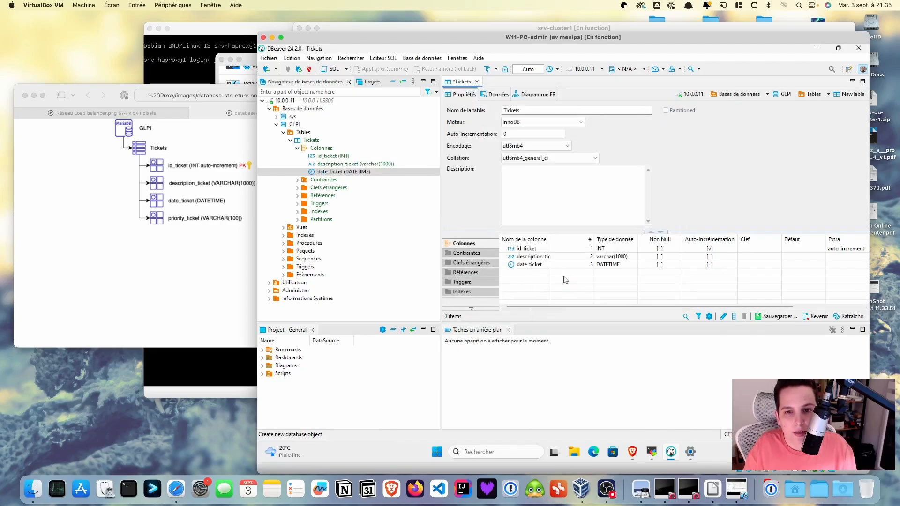
type("priority_ticket")
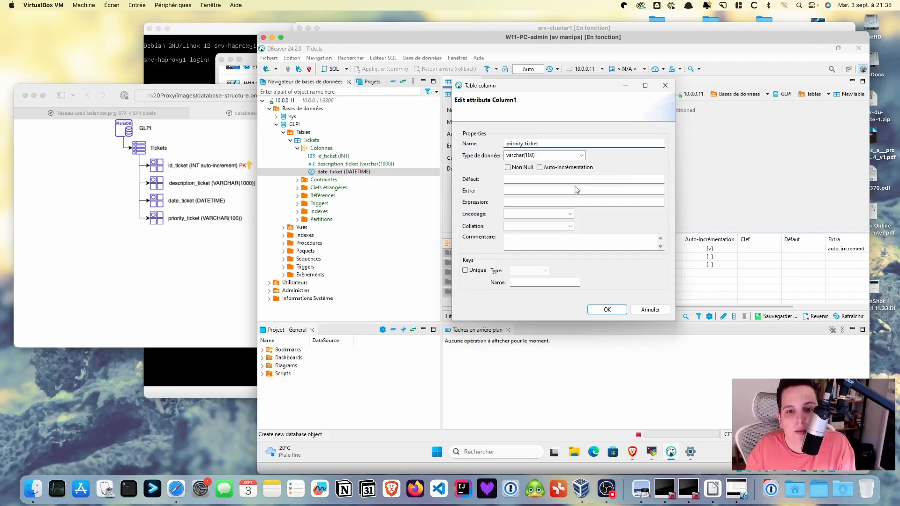
left_click(608, 310)
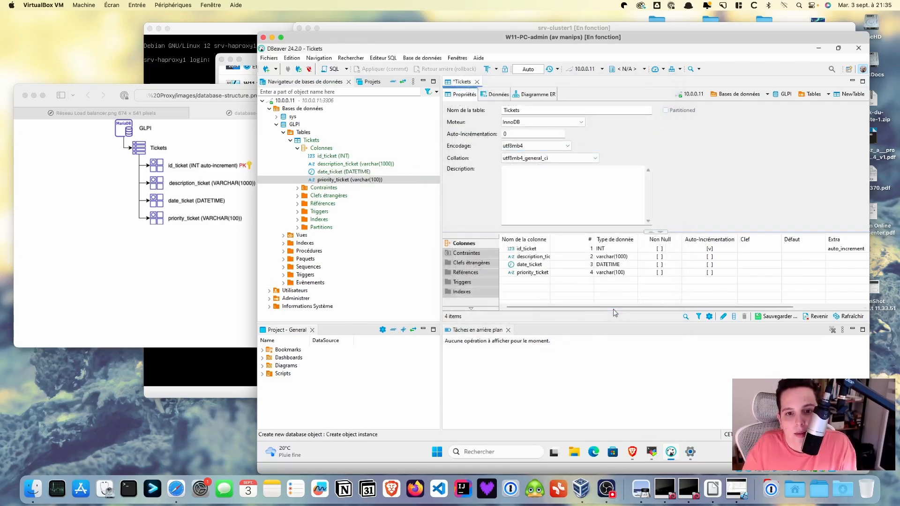
left_click(468, 252)
Create the Tickets_PK PRIMARY KEY constraint on the id_ticket column
right_click(525, 251)
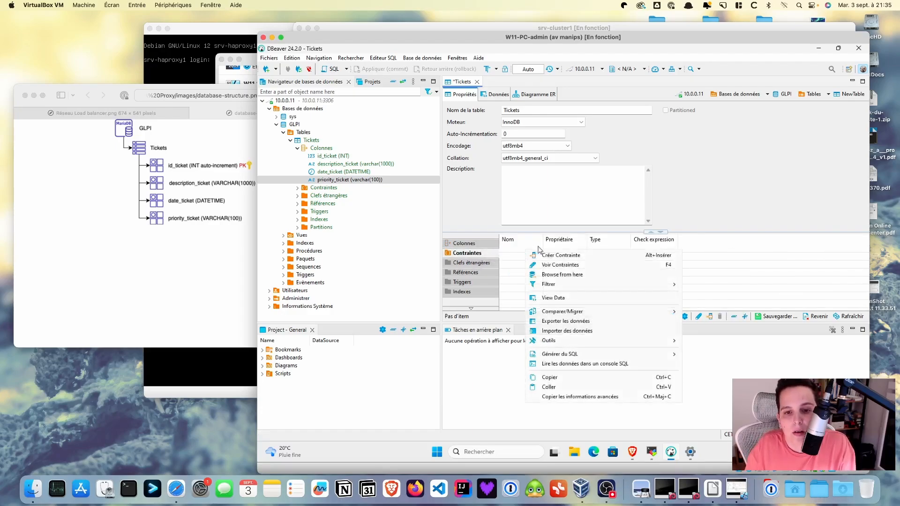
left_click(562, 257)
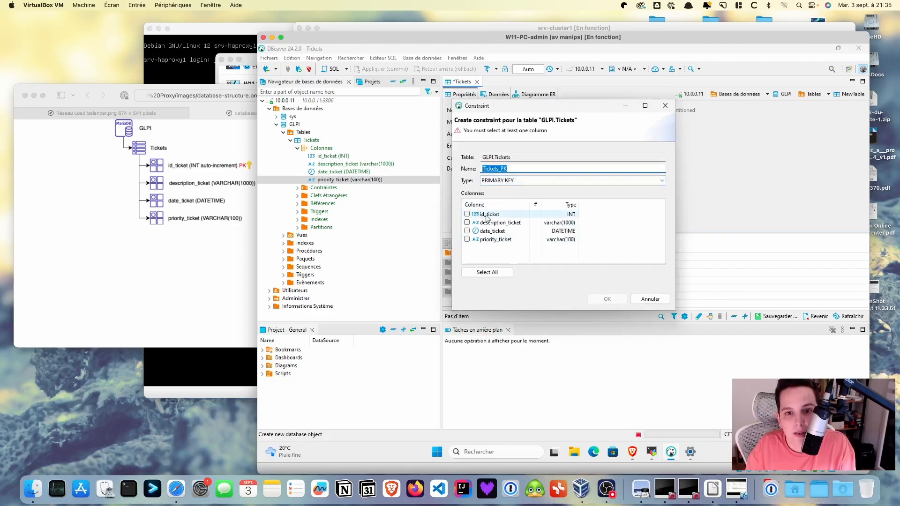
left_click(467, 214)
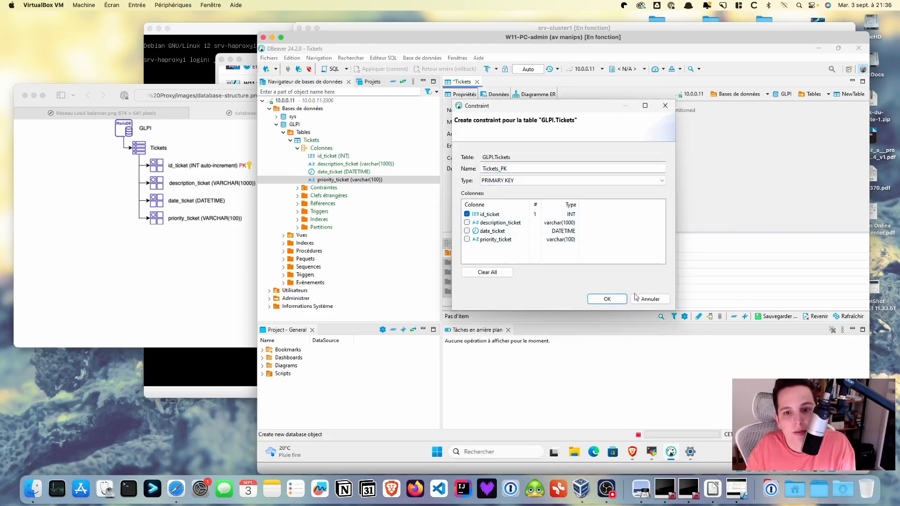
left_click(613, 299)
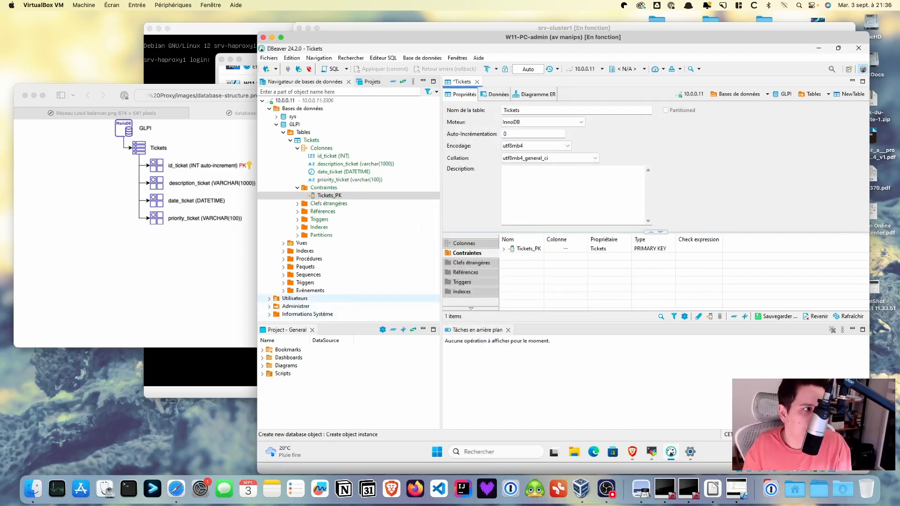
key("super+Tab")
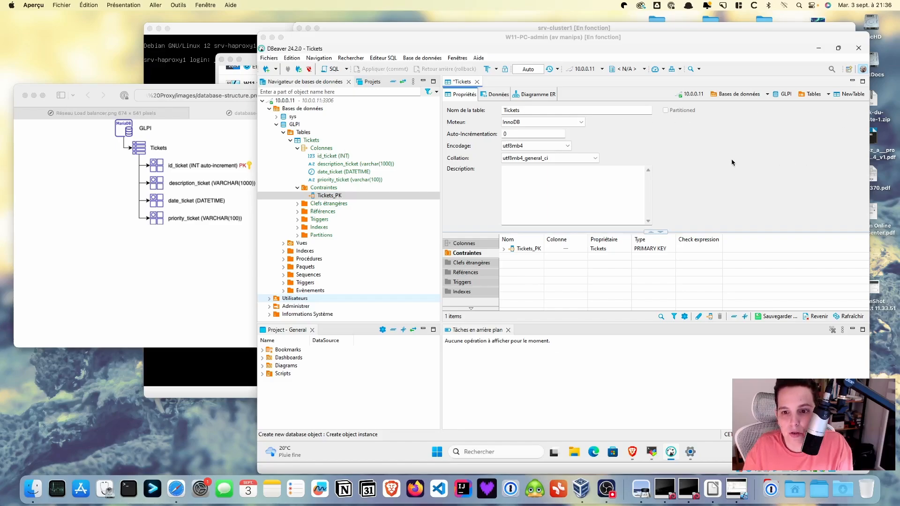
Save the Tickets table and execute the generated CREATE TABLE script
left_click(779, 318)
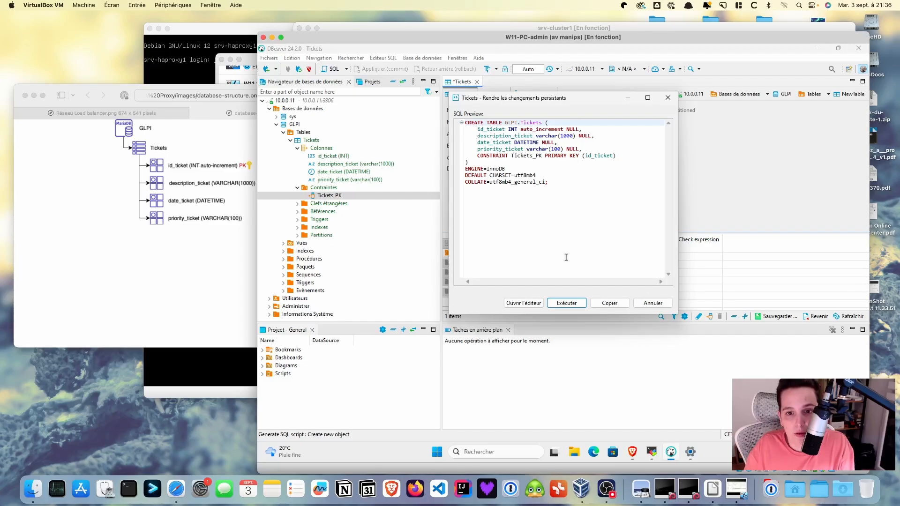
left_click(569, 304)
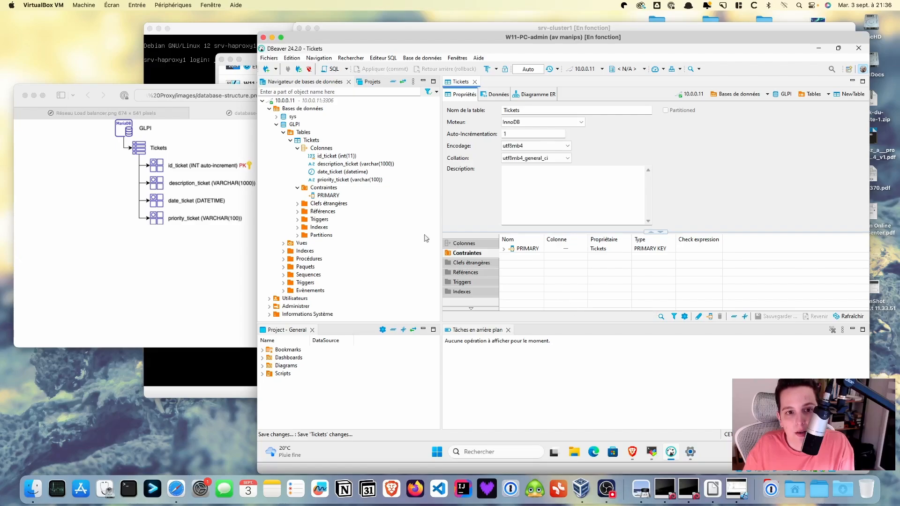
left_click_drag(305, 143, 343, 159)
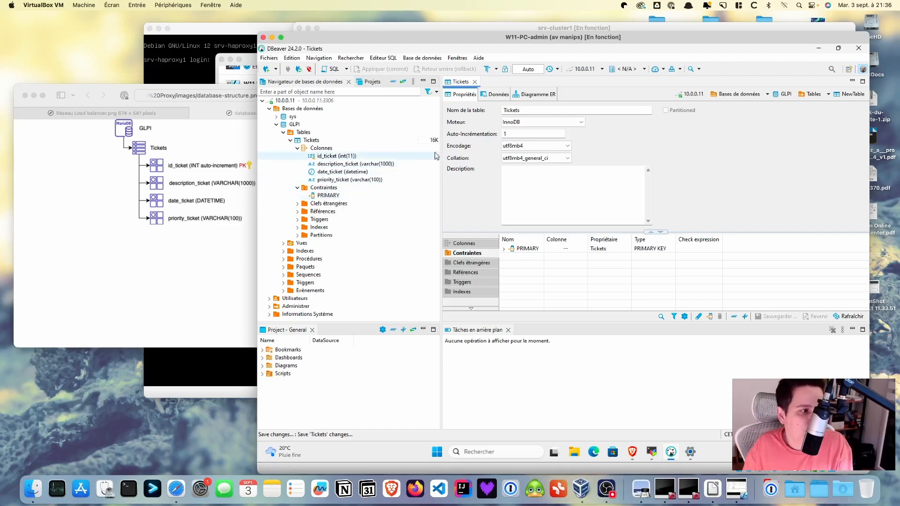
Add a row 'Perte de connexion internet' with priority normal and try saving it
left_click(495, 94)
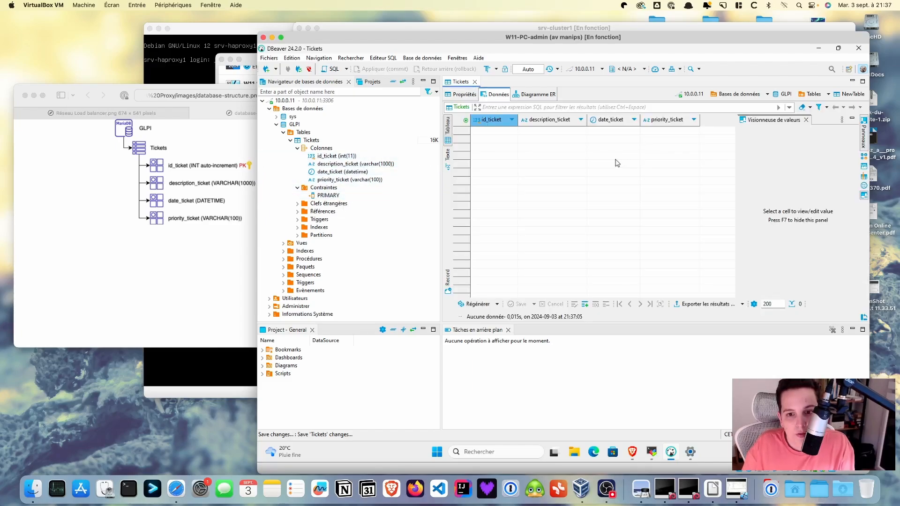
left_click(585, 304)
left_click(550, 131)
type("Perte de connexion internet")
left_click(608, 131)
type("2024-0301 16:43:34")
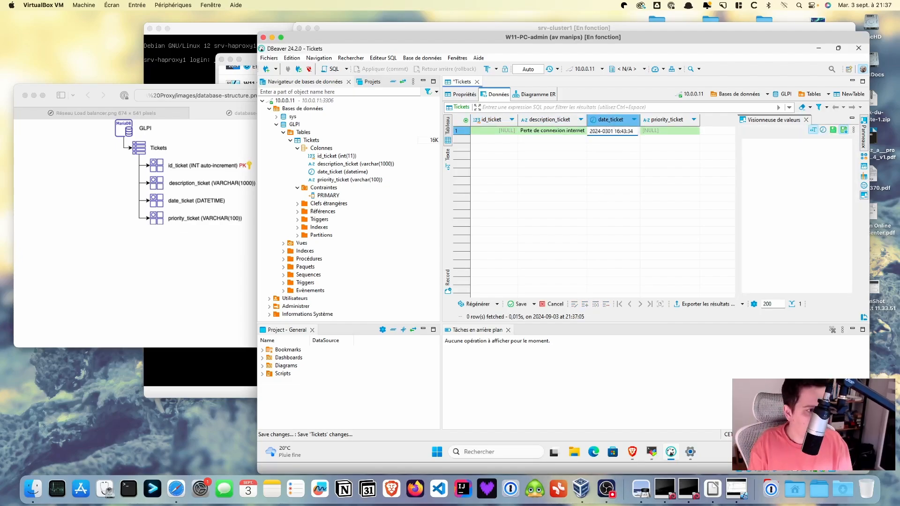
key("Tab")
type("normal")
key("Return")
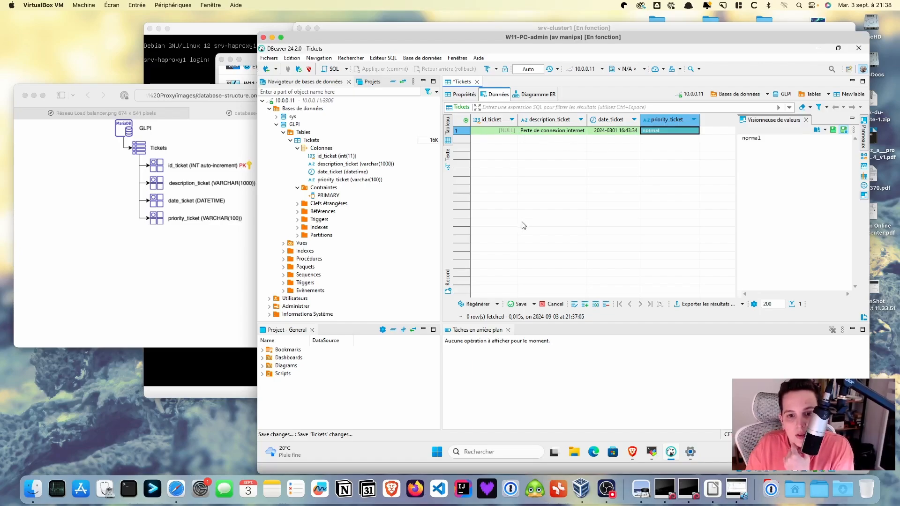
left_click(517, 304)
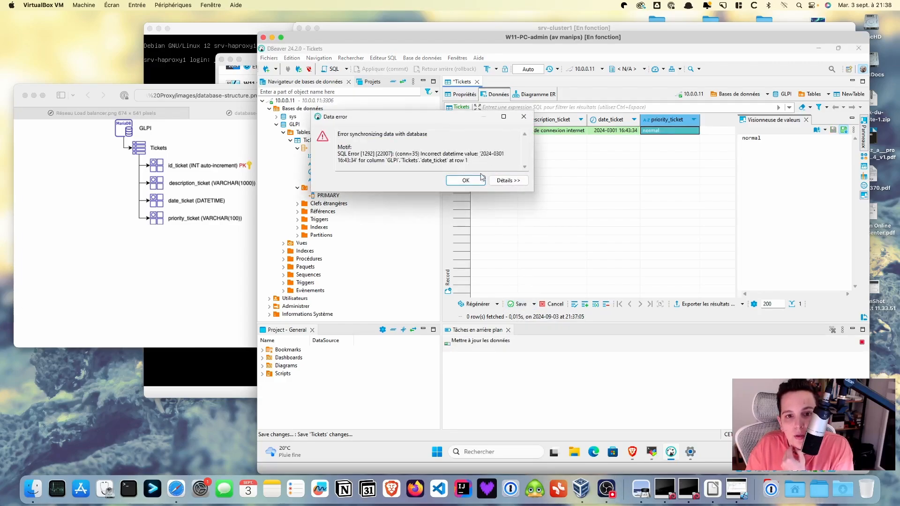
left_click(481, 179)
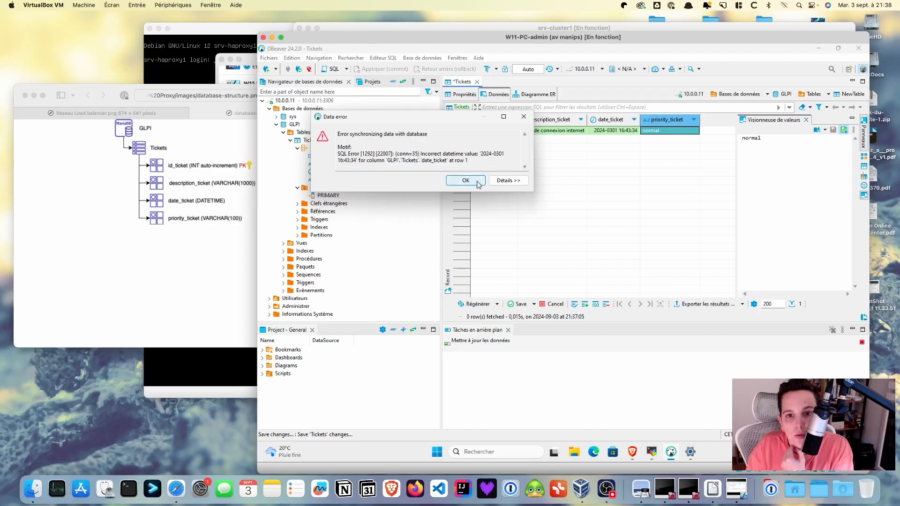
left_click(614, 131)
left_click(614, 131)
left_click(612, 131)
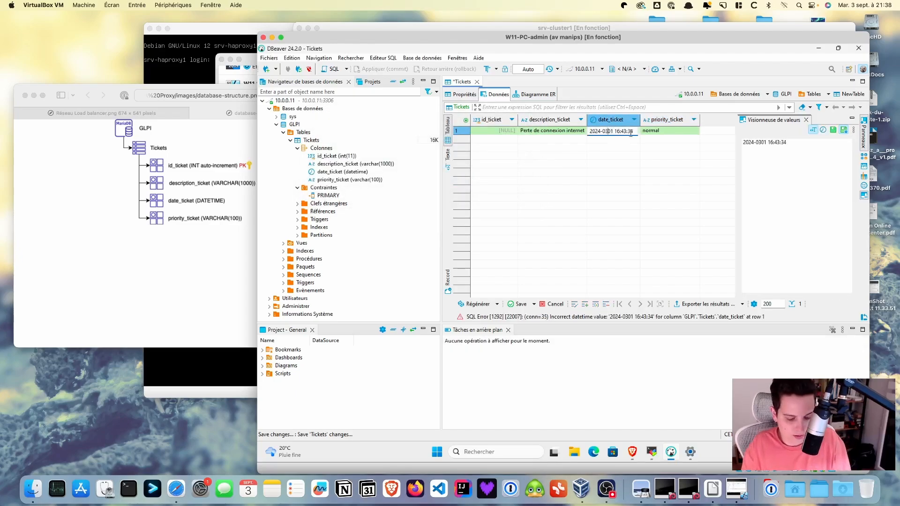
type("-")
key("Tab")
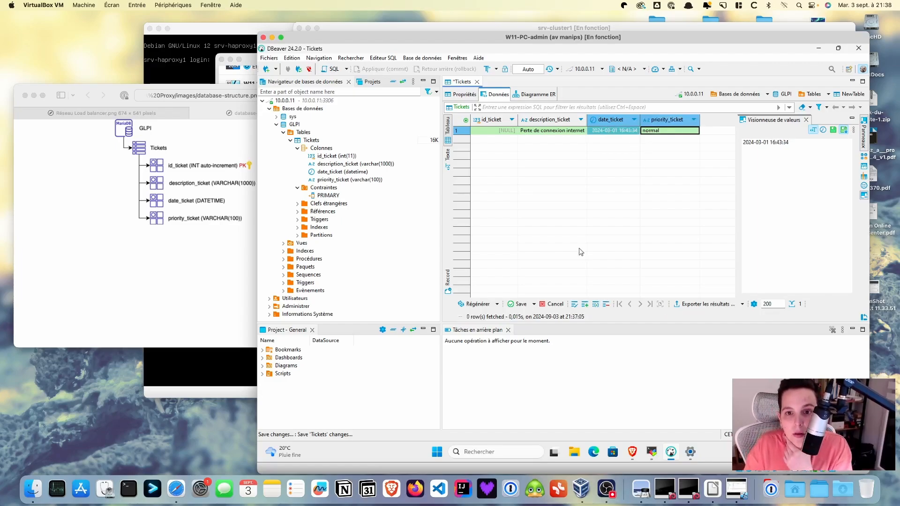
left_click(517, 304)
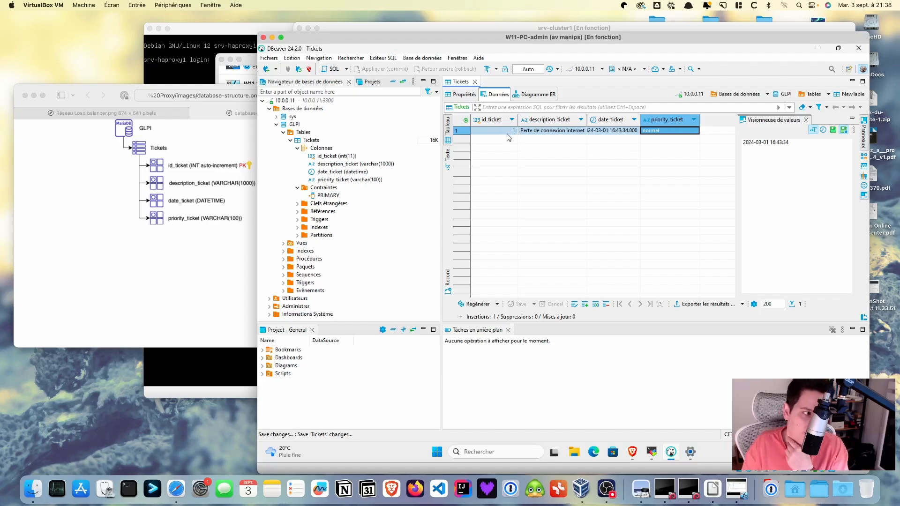
left_click(585, 304)
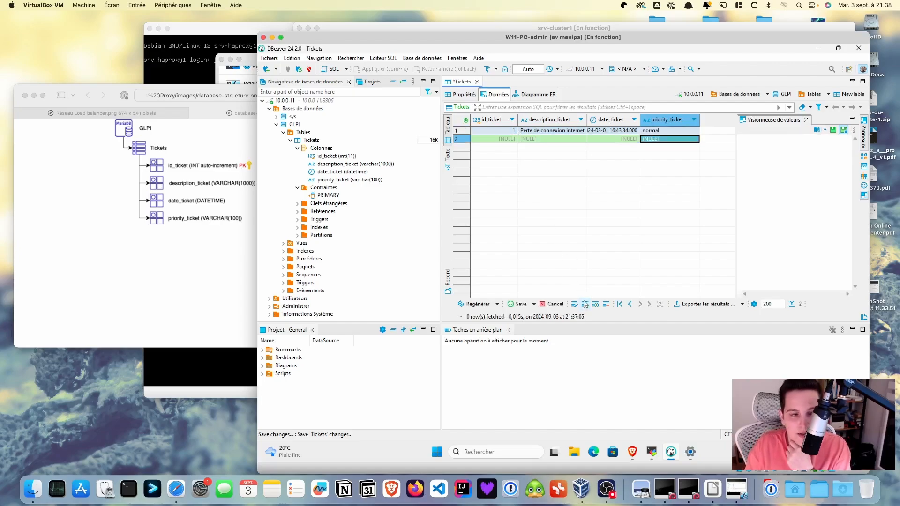
left_click(541, 140)
type("Accès boite mail impossible")
key("Tab")
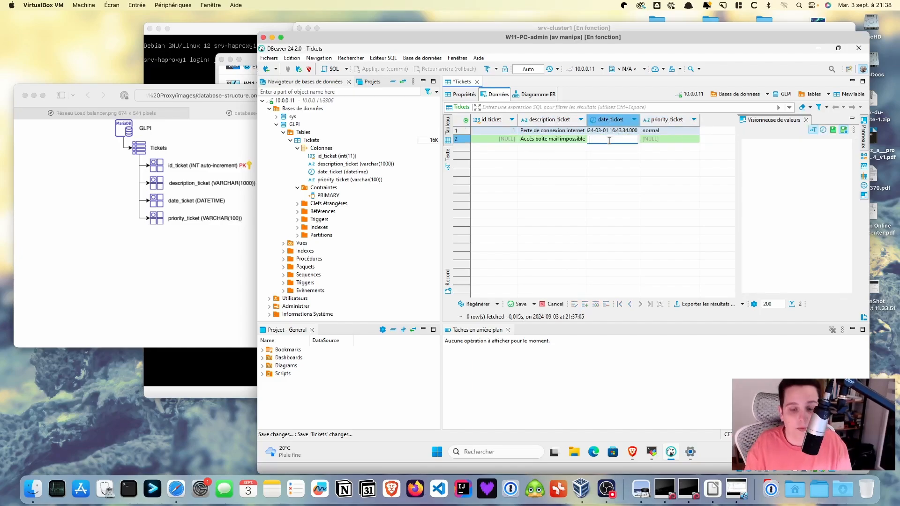
type("2024-02-27 11:12:45")
key("Tab")
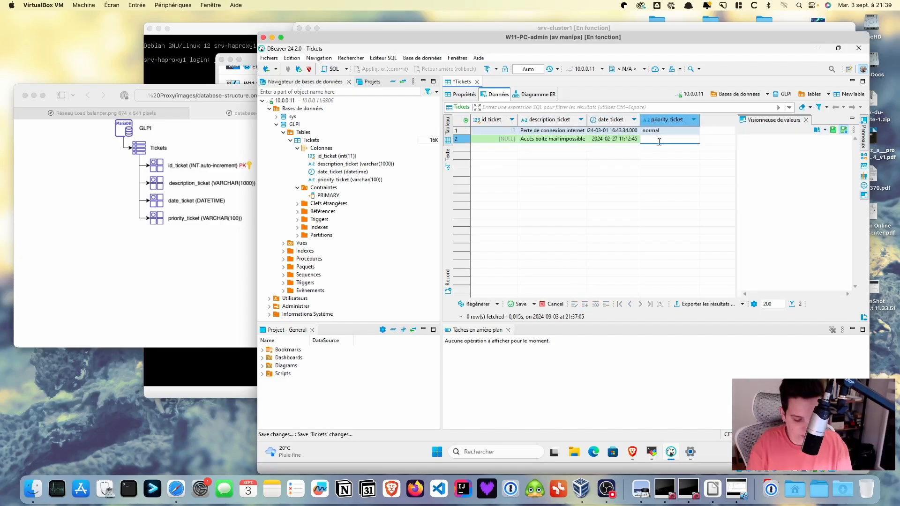
type("high")
left_click(518, 303)
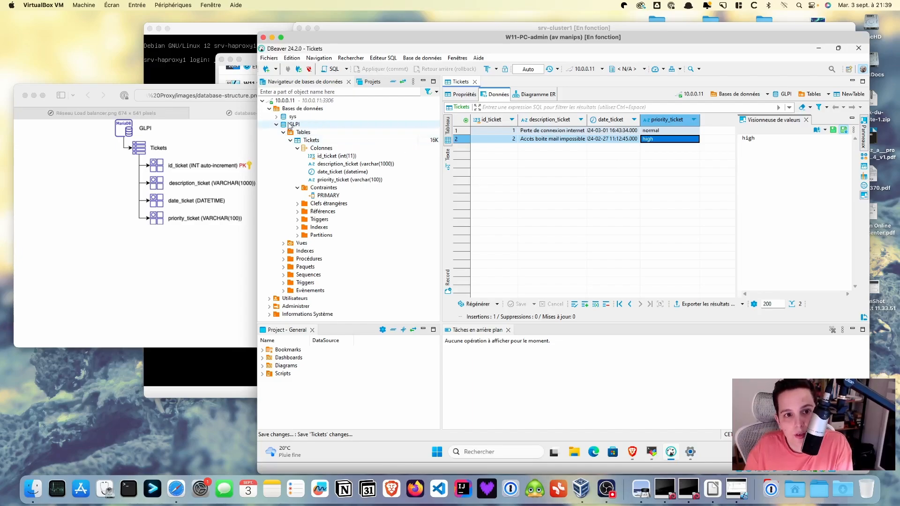
Disconnect from the database, quit DBeaver, and minimize the Windows 11 VM window
left_click(308, 70)
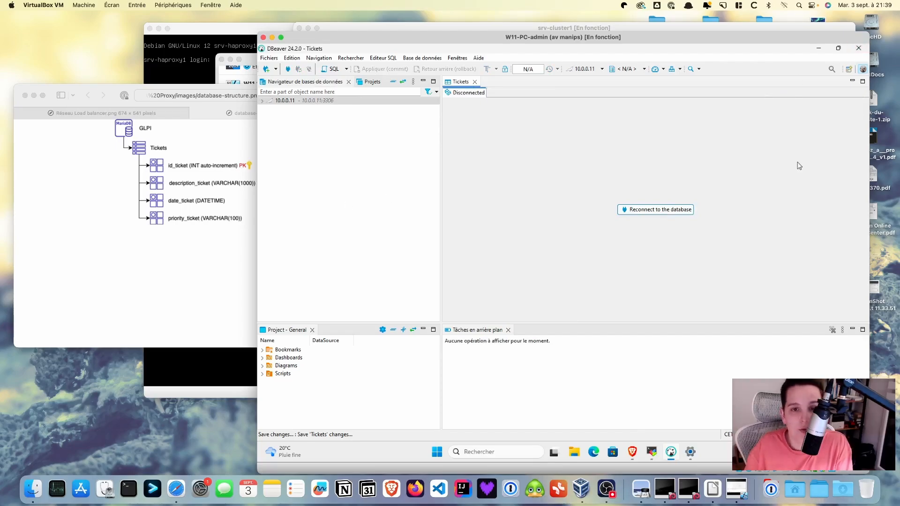
left_click(859, 49)
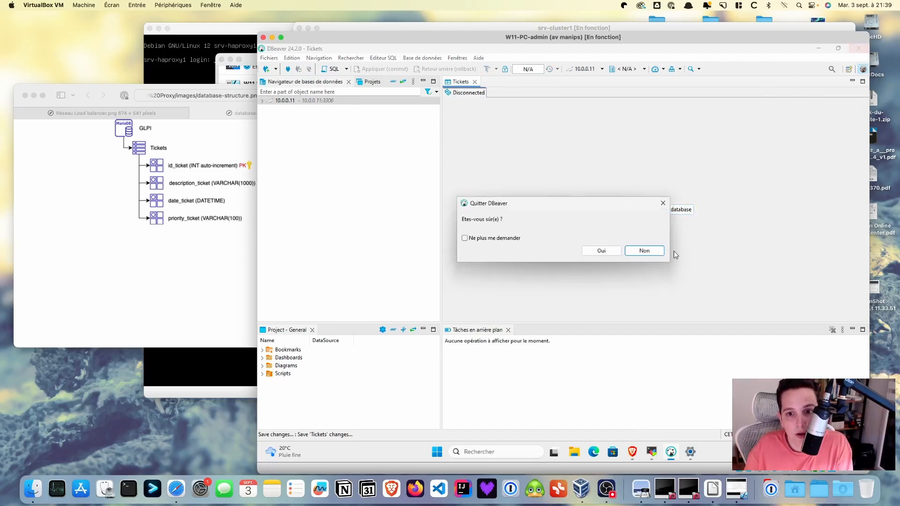
left_click(602, 251)
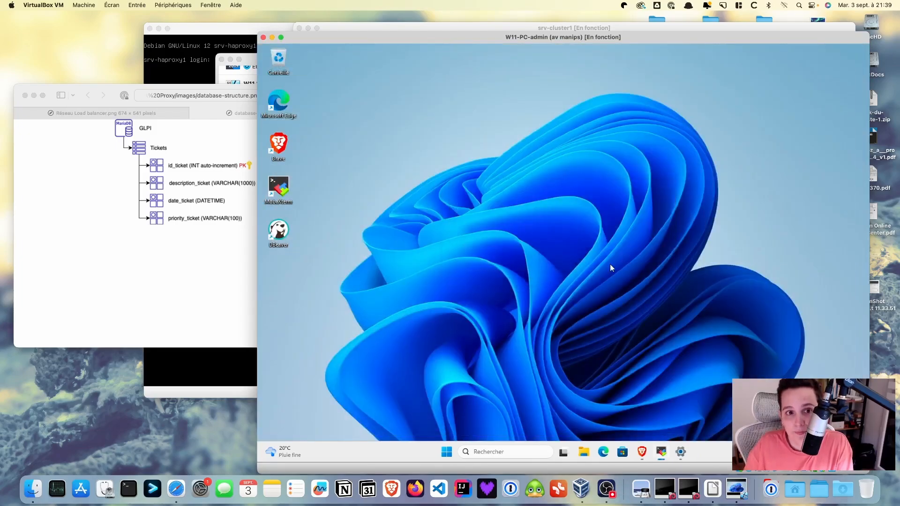
left_click(272, 38)
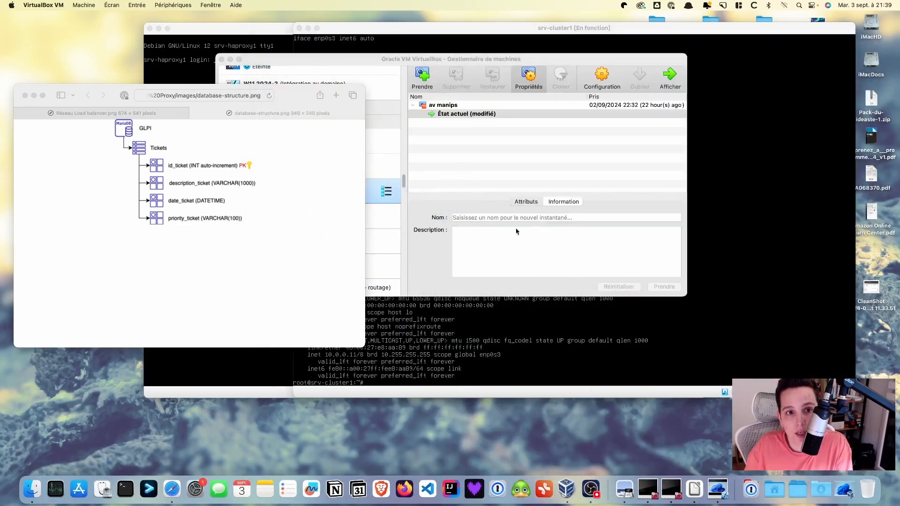
Shut down srv-cluster1 with shutdown -h now
left_click(434, 64)
double_click(321, 168)
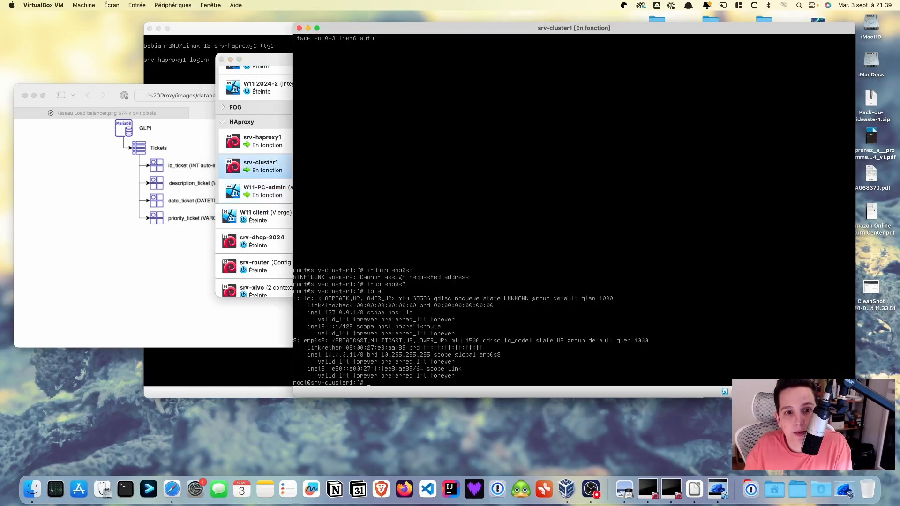
type("shu")
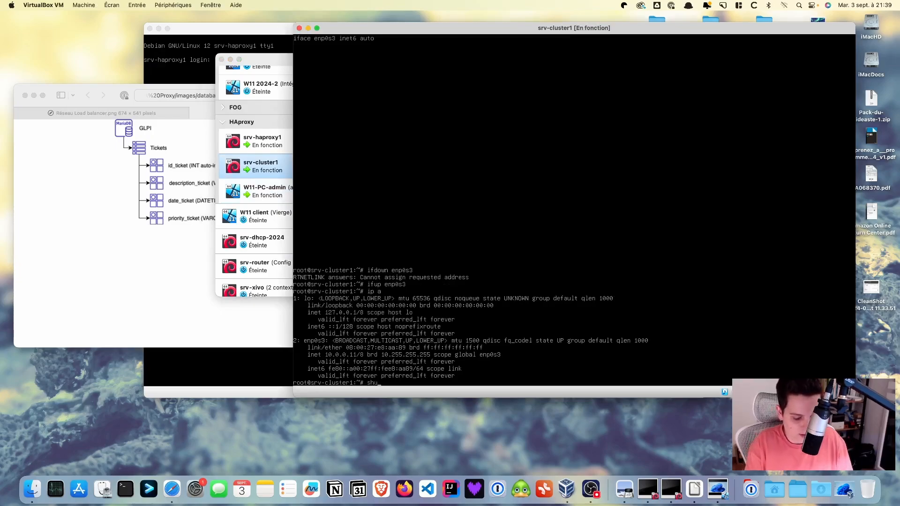
type("tdown -h now")
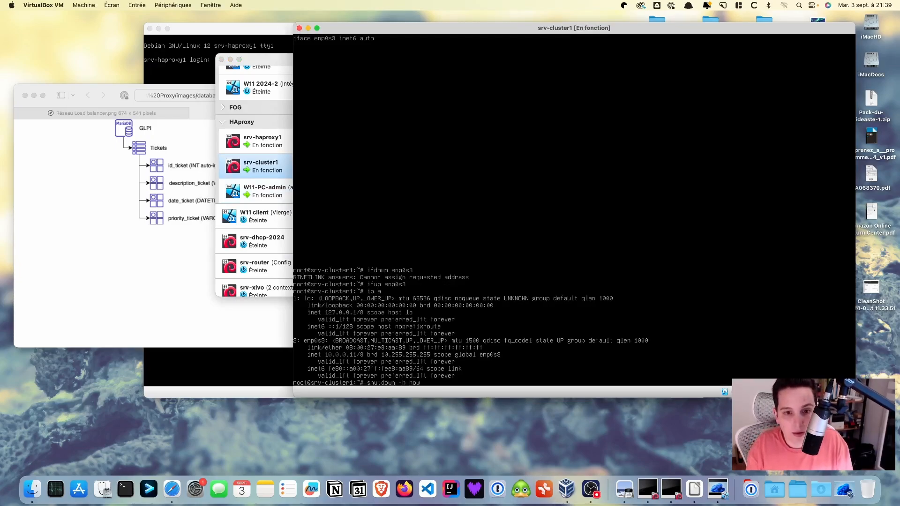
key("Return")
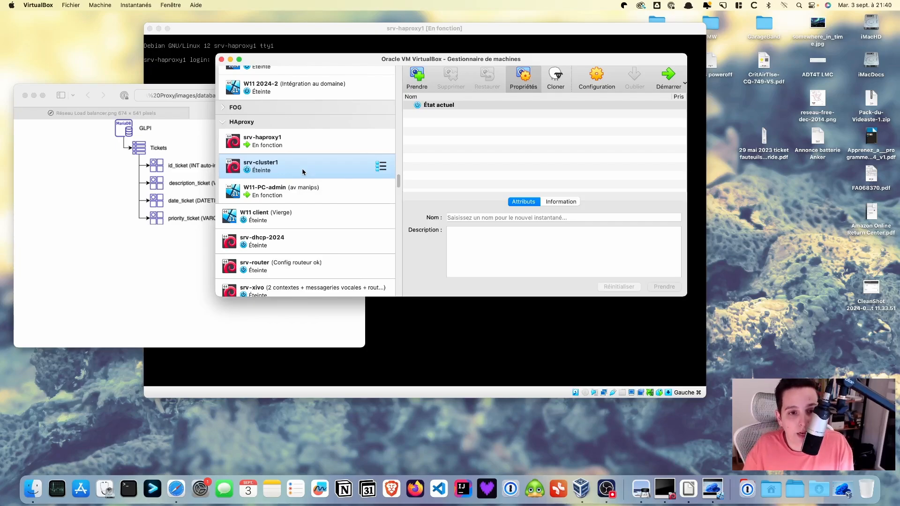
Clone srv-cluster1 as srv-cluster2 into the VMs folder
right_click(303, 172)
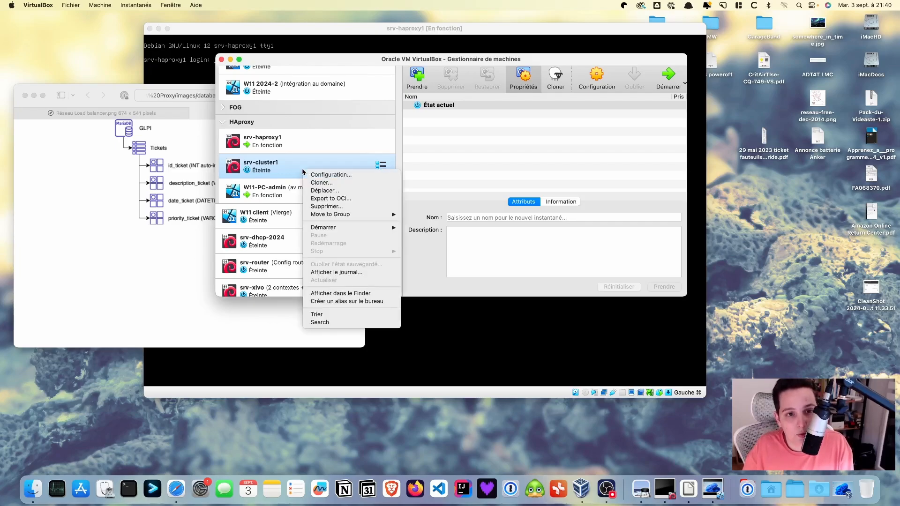
left_click(322, 182)
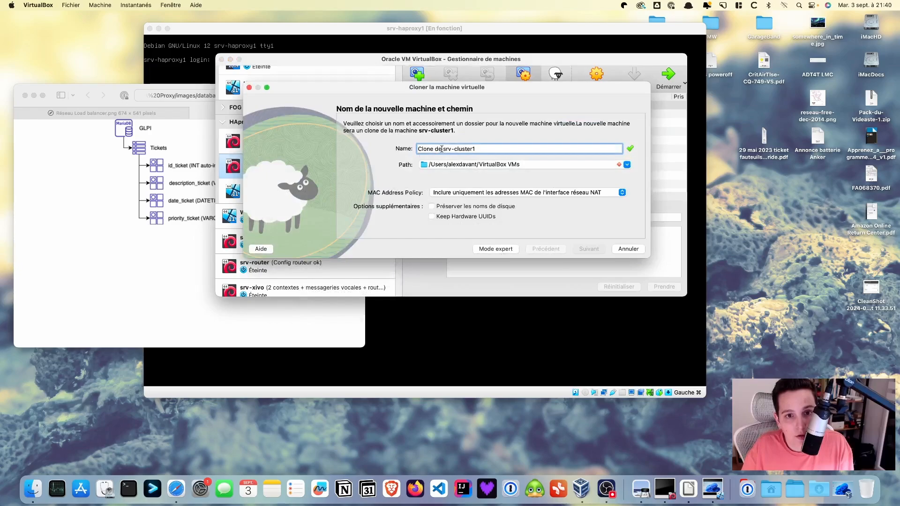
left_click_drag(443, 149, 364, 147)
key("BackSpace")
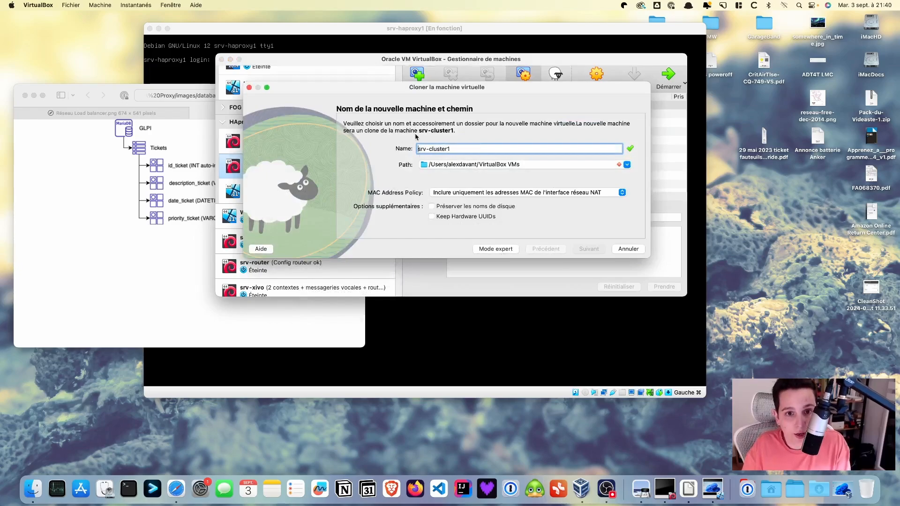
type("2")
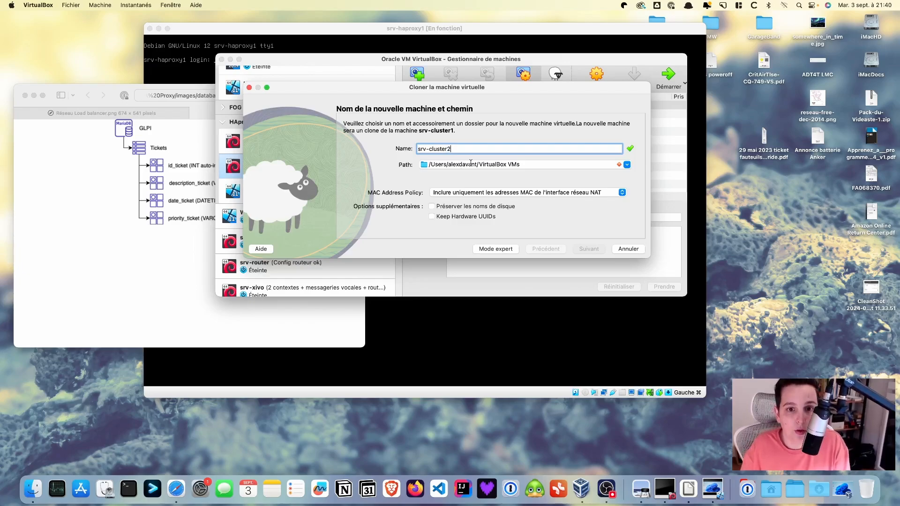
left_click(628, 167)
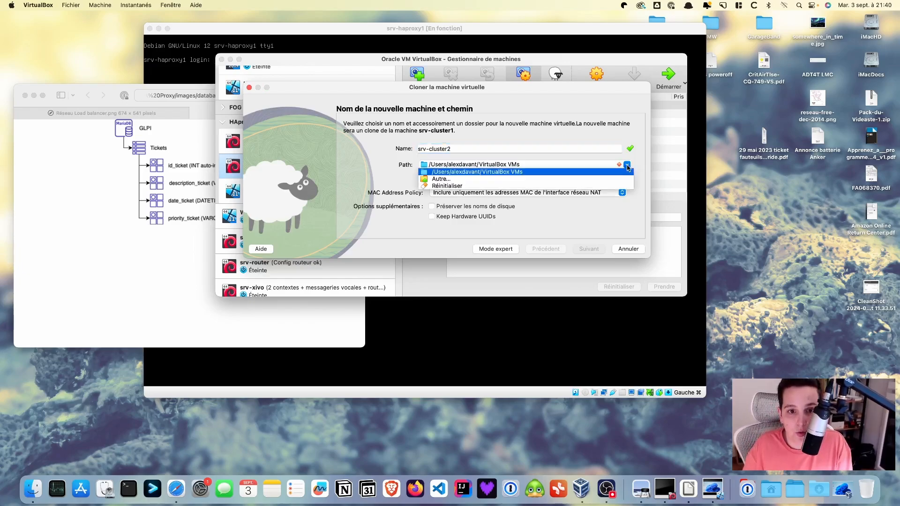
left_click(515, 178)
scroll(449, 230, "down", 1)
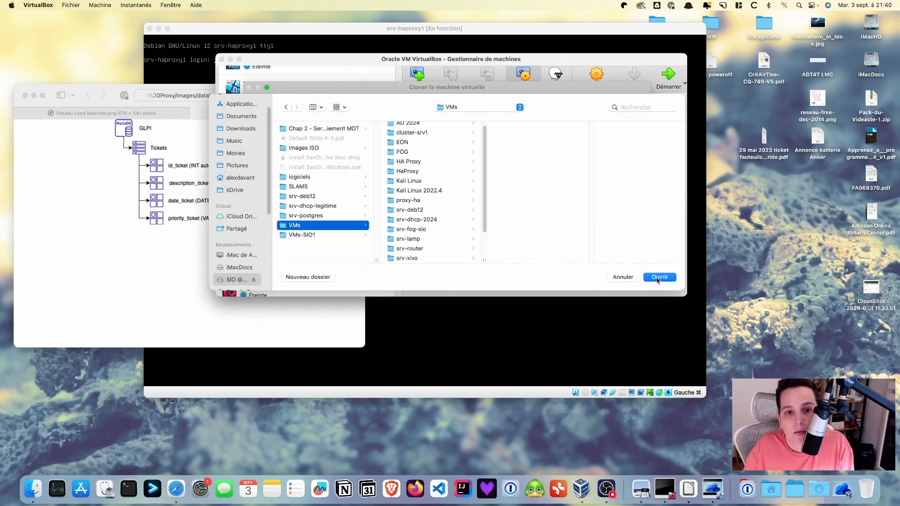
left_click(657, 278)
left_click(590, 251)
left_click(590, 250)
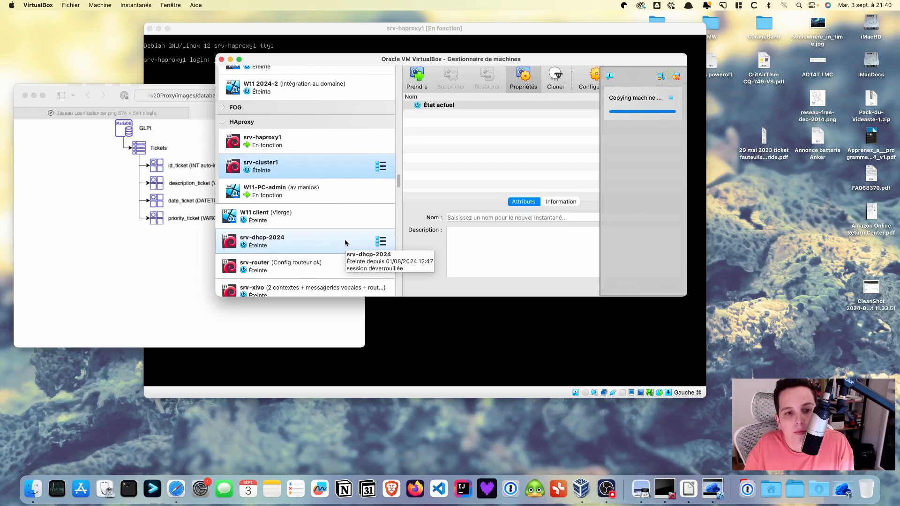
Clone srv-cluster1 as srv-cluster3 into the VMs folder and place it below srv-cluster2
right_click(341, 166)
left_click(370, 178)
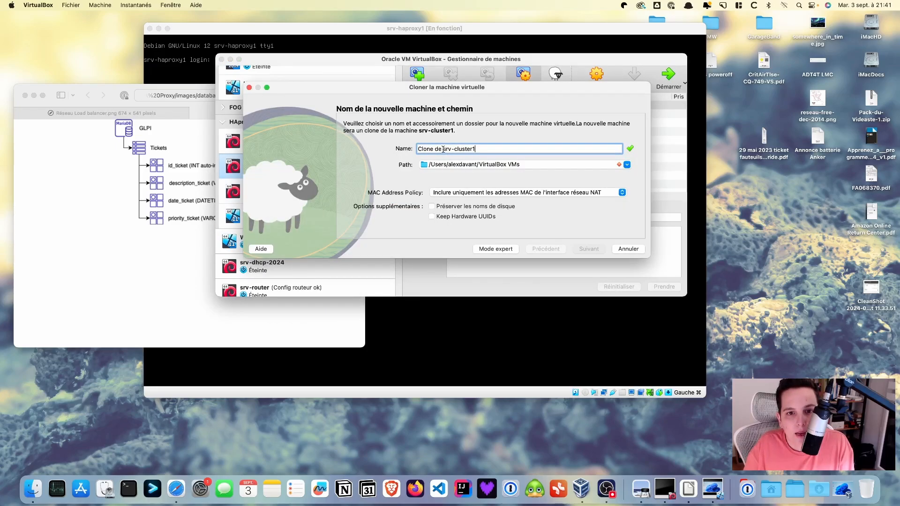
left_click_drag(444, 149, 394, 149)
key("BackSpace")
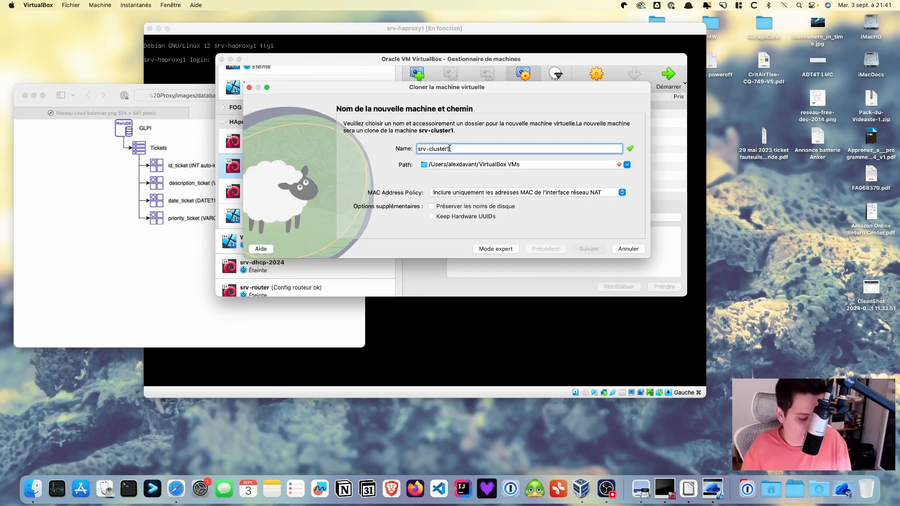
key("BackSpace")
type("3")
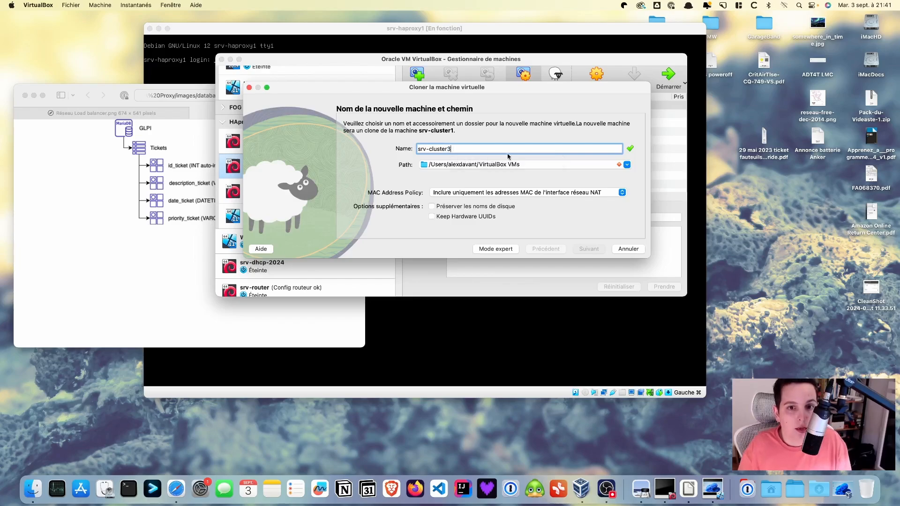
left_click(627, 164)
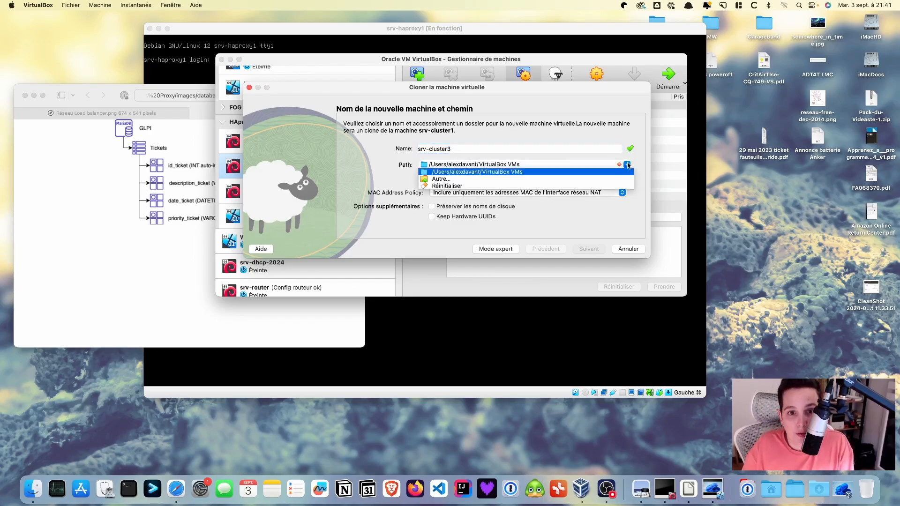
left_click(448, 181)
scroll(243, 235, "down", 2)
left_click(245, 271)
left_click(300, 225)
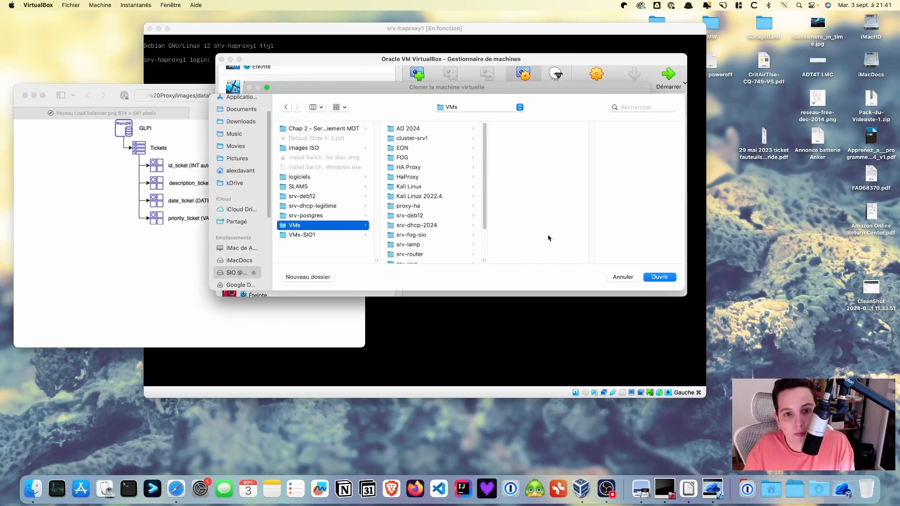
left_click(659, 277)
left_click(540, 193)
left_click(540, 202)
left_click(589, 249)
left_click(588, 249)
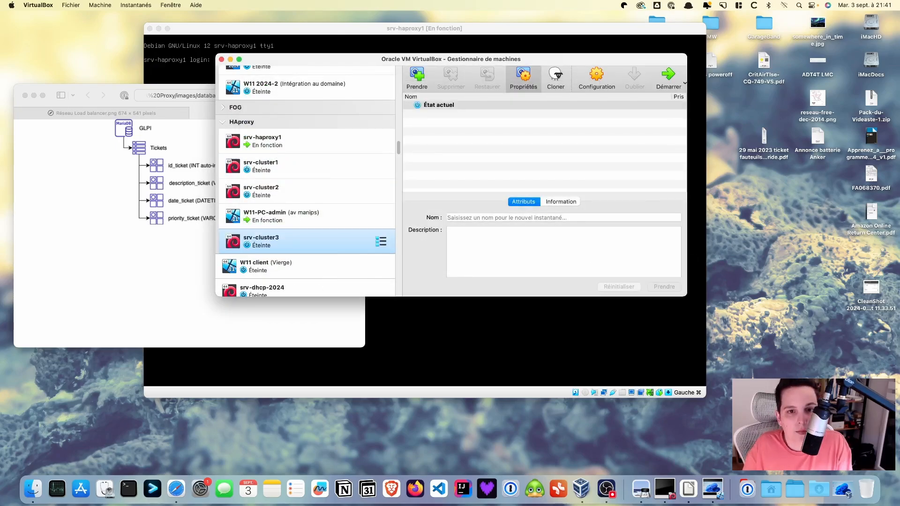
left_click_drag(288, 234, 304, 204)
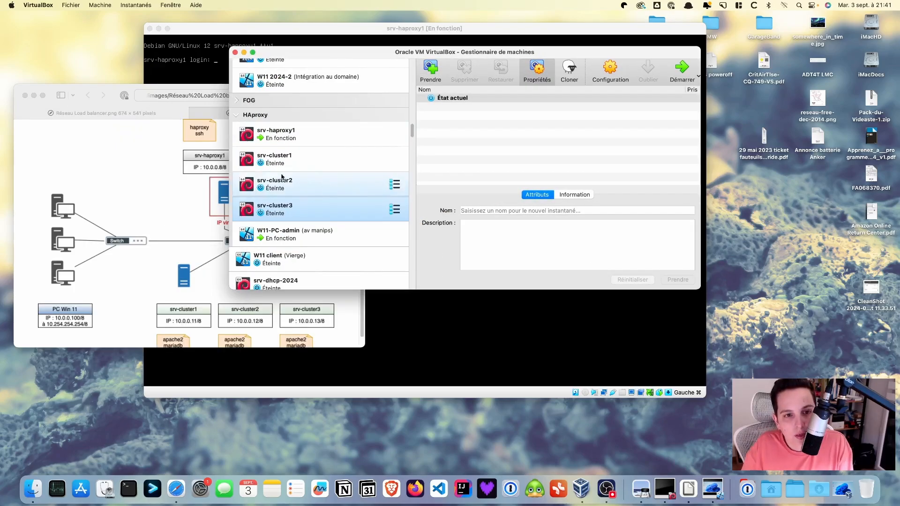
left_click_drag(284, 178, 297, 202)
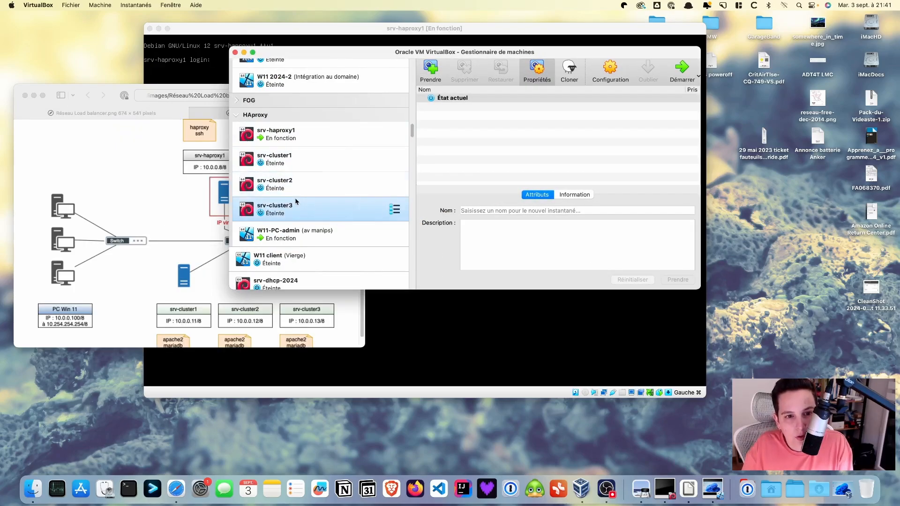
Enlarge the Safari load-balancer diagram and read srv-cluster2's address 10.0.0.12/8
left_click(178, 114)
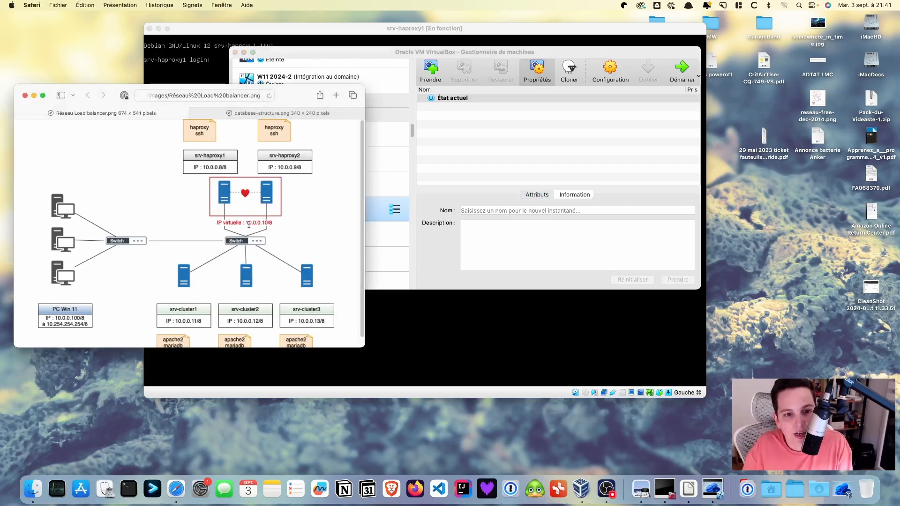
left_click_drag(359, 344, 377, 362)
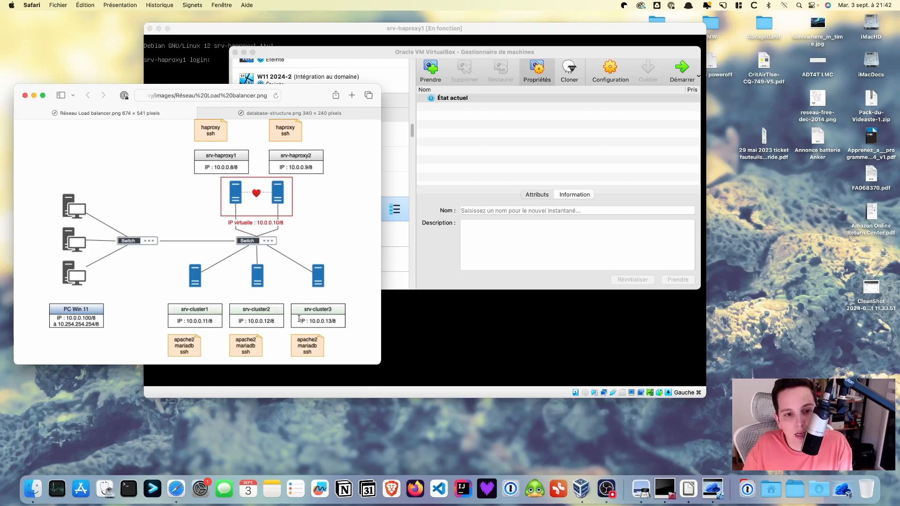
double_click(268, 322)
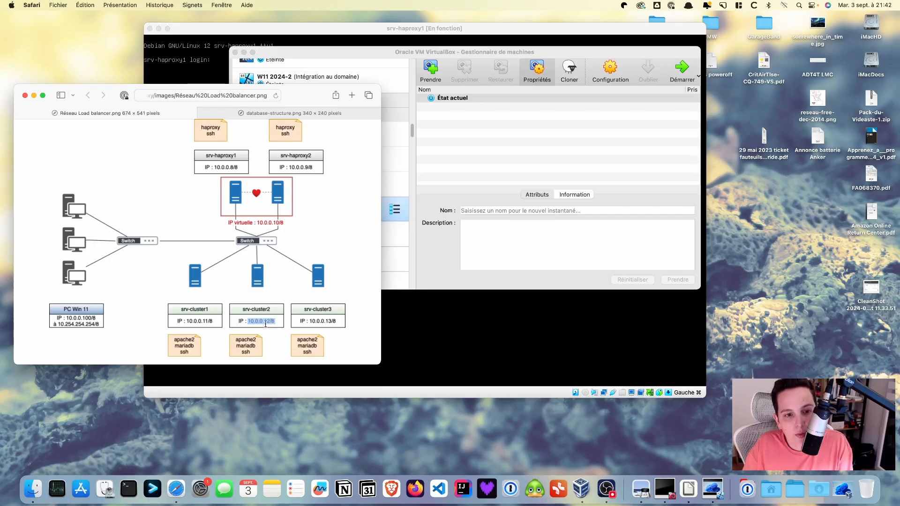
left_click(266, 322)
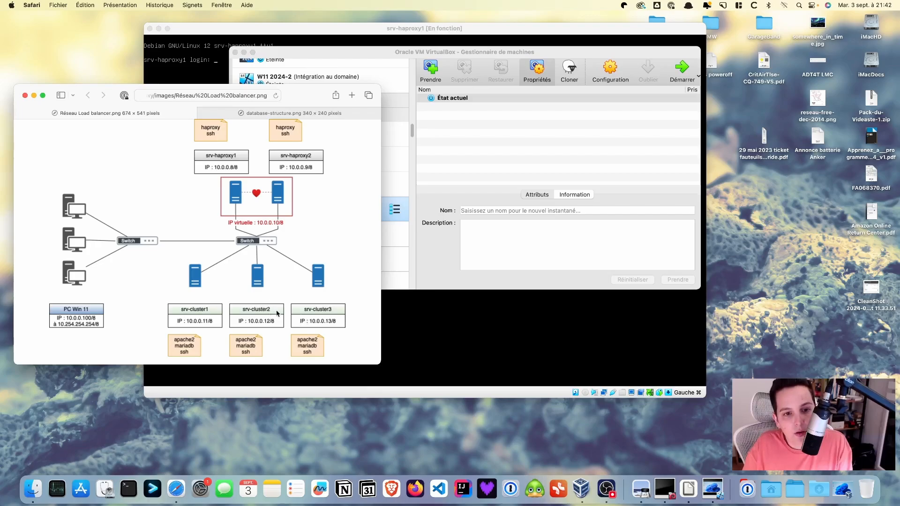
left_click(450, 265)
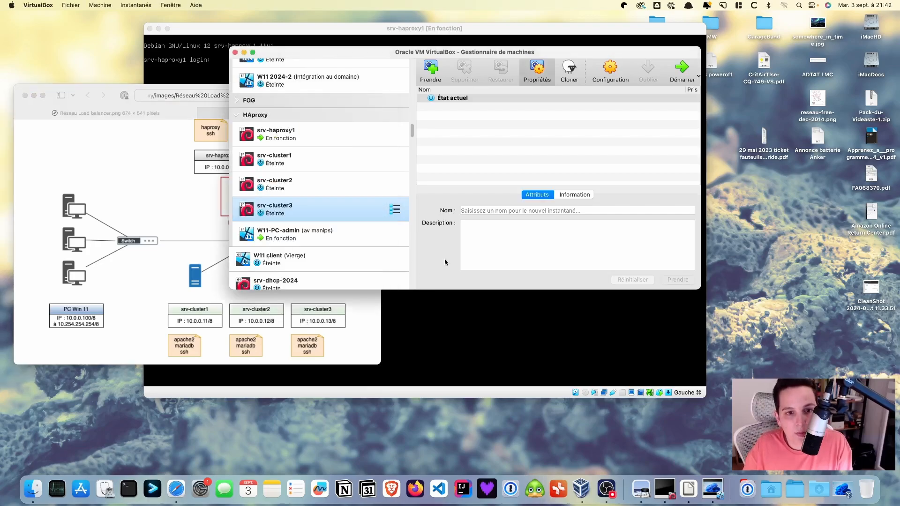
Start srv-cluster2, log in, and switch to root with su -
left_click(357, 186)
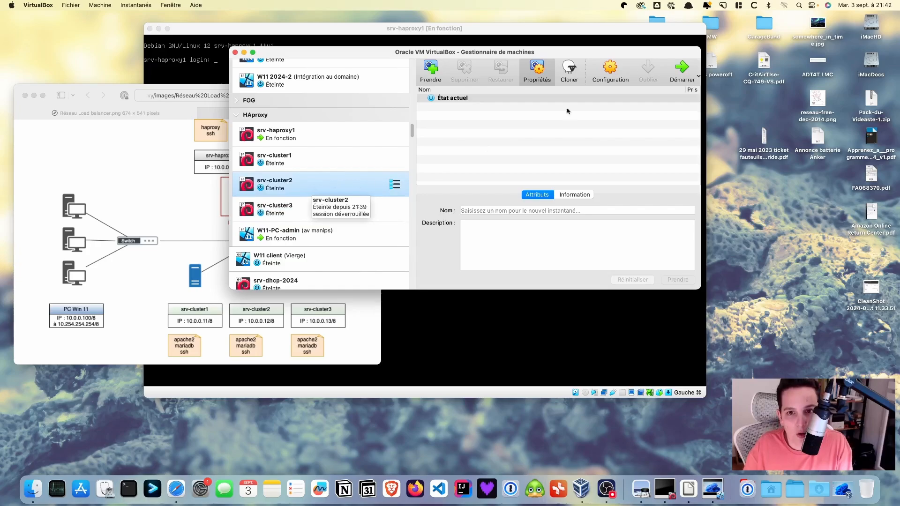
left_click(682, 70)
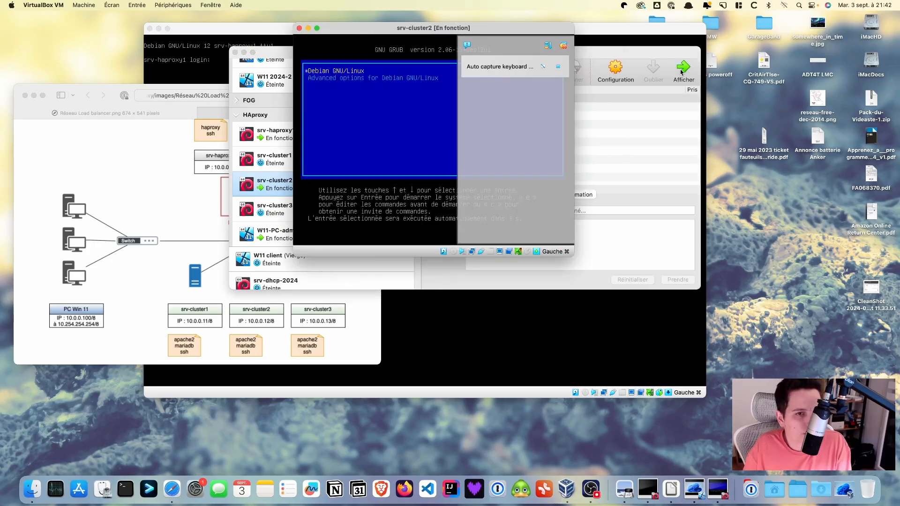
type("btssio")
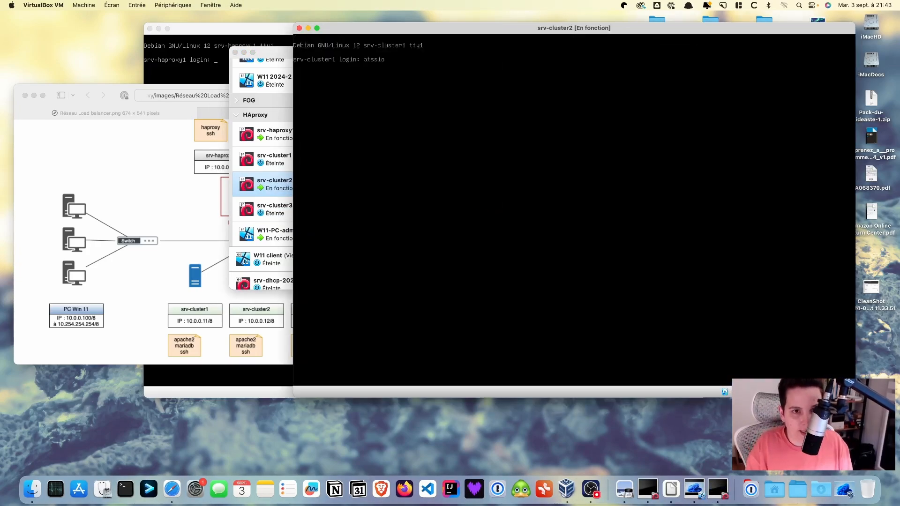
key("Return")
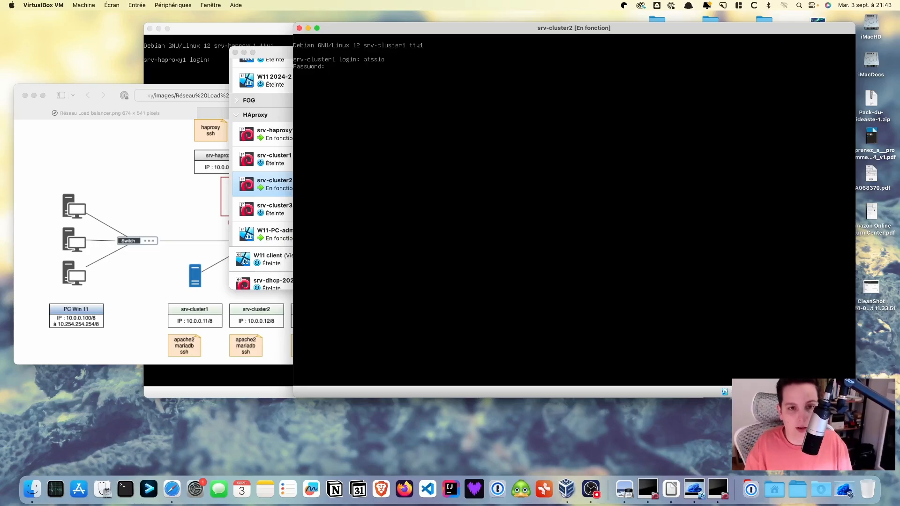
key("Return")
type("su ")
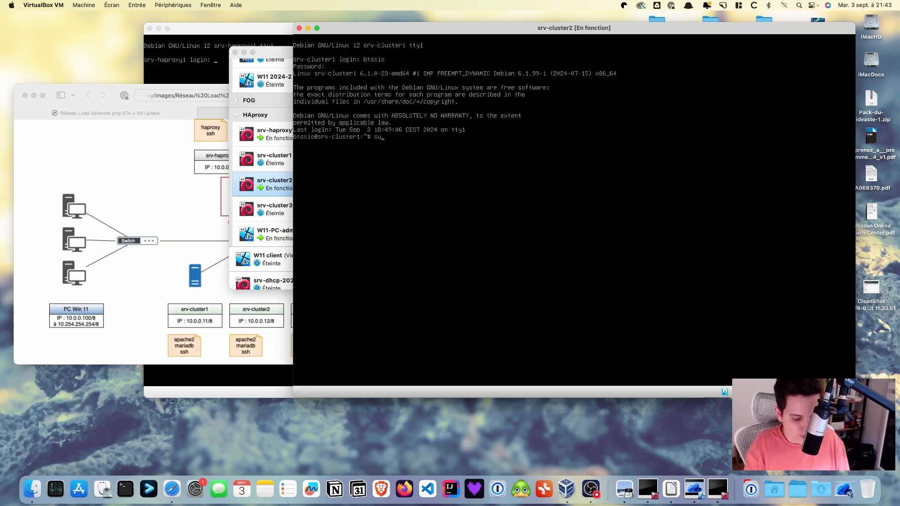
type("-")
key("Return")
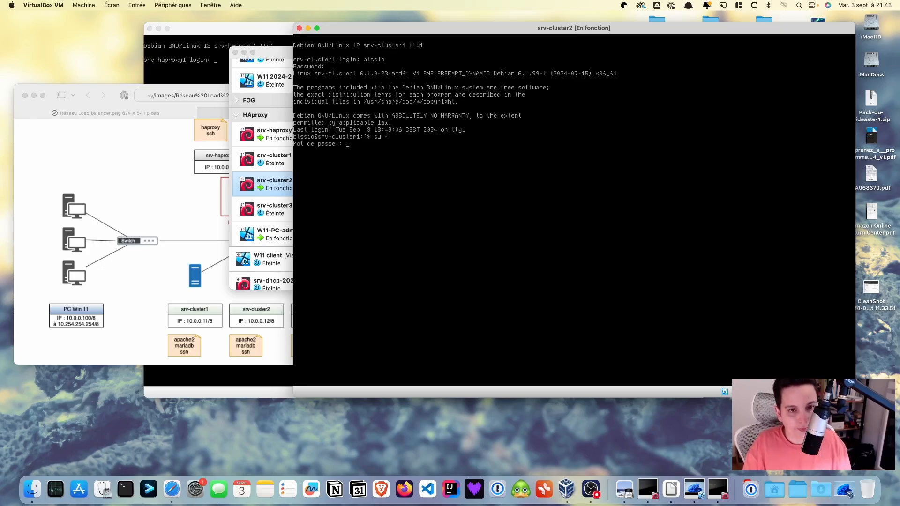
key("Return")
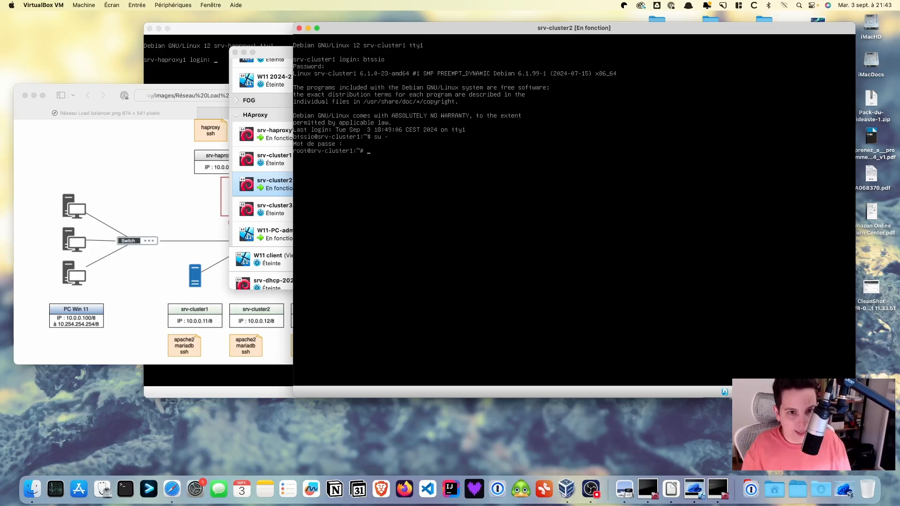
Change the 127.0.1.1 hostname in /etc/hosts to srv-cluster2 and save
type("nano")
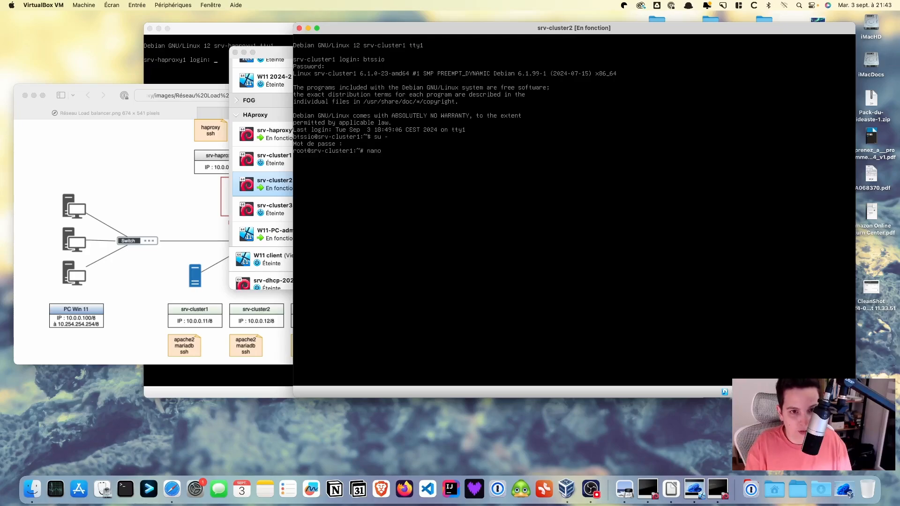
type(" /et")
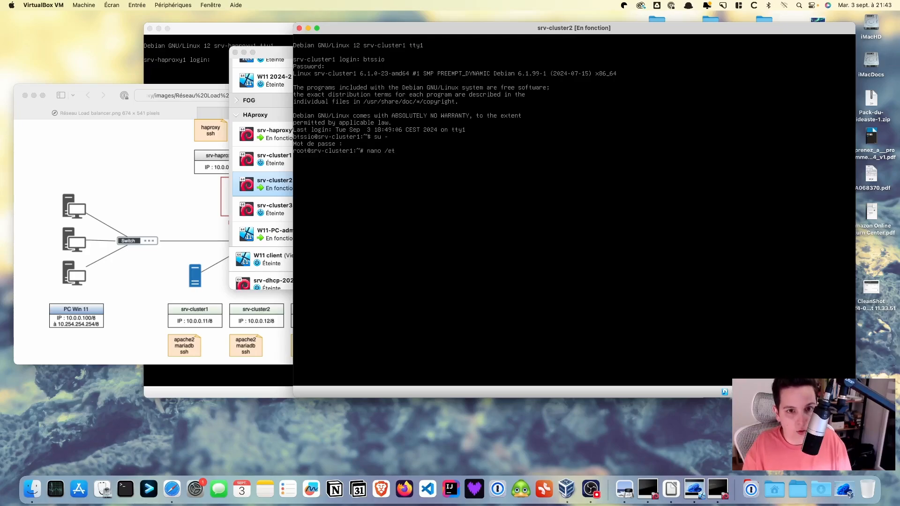
type("c/hos")
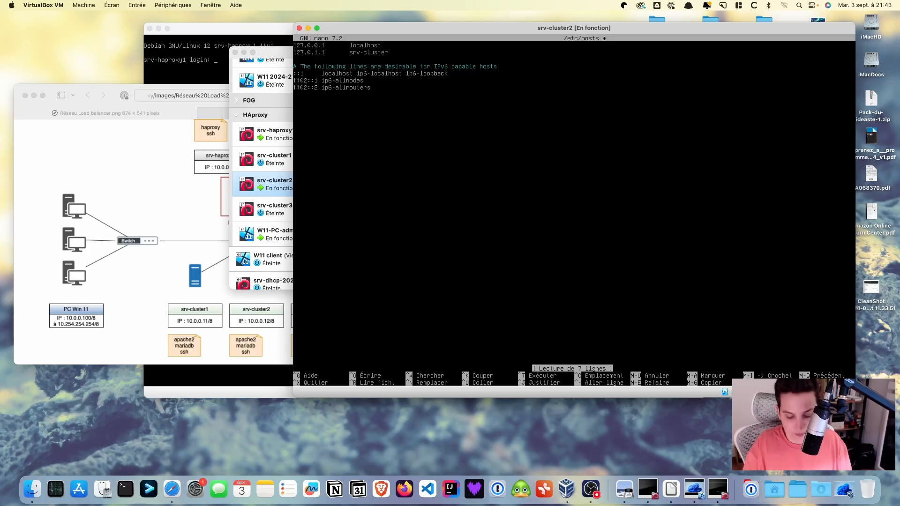
key("ctrl+o")
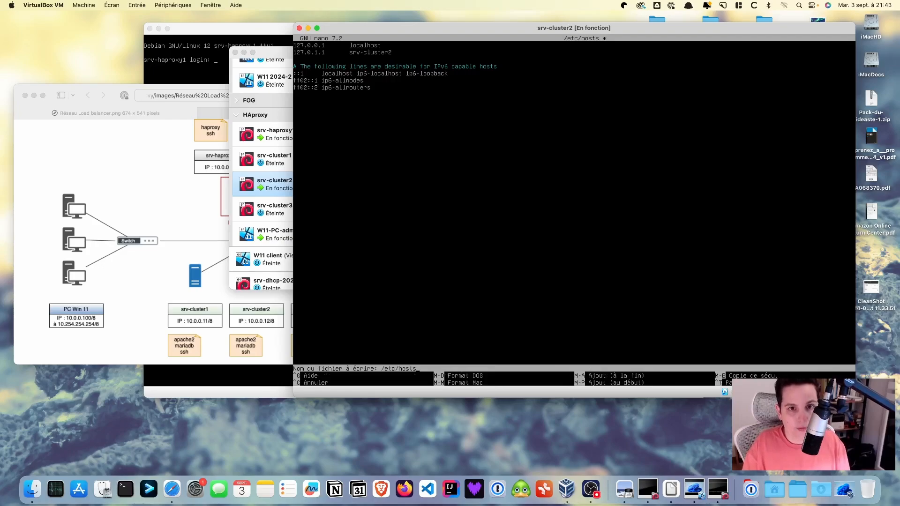
key("Return")
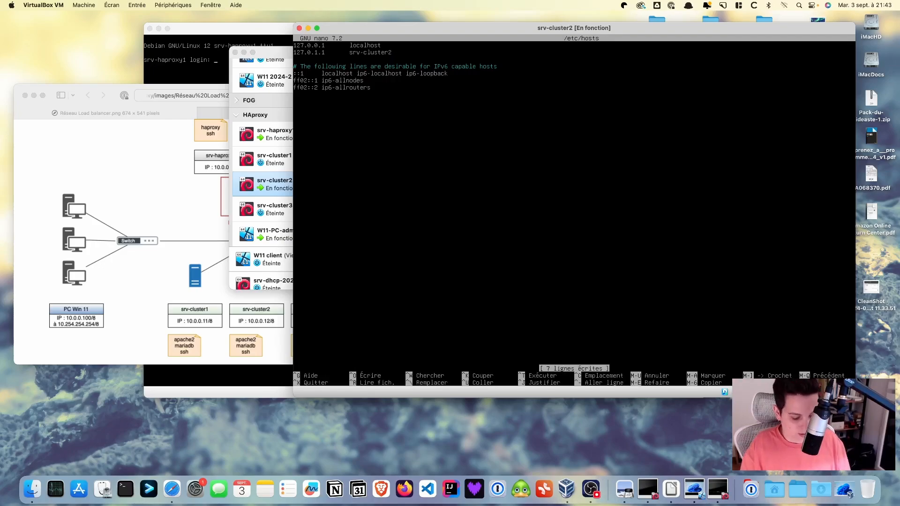
key("ctrl+x")
Change /etc/hostname to srv-cluster2 and save it
key("Up")
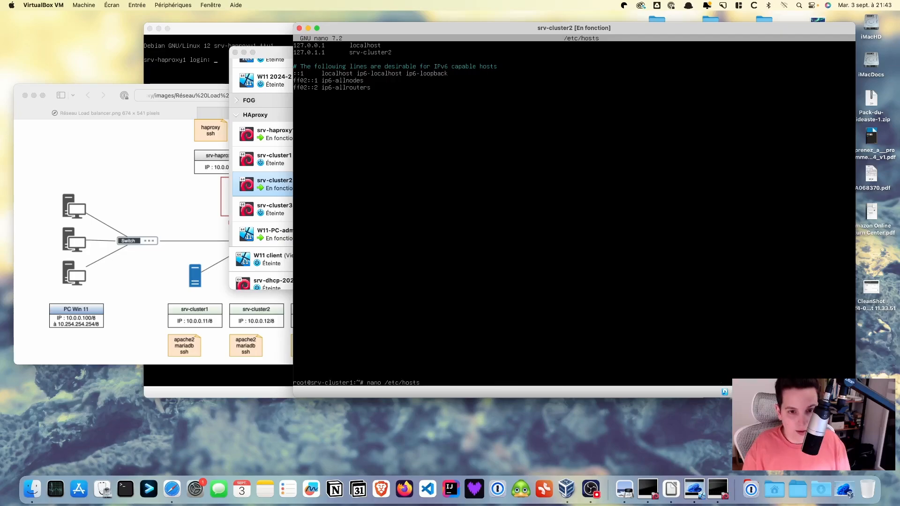
type("name")
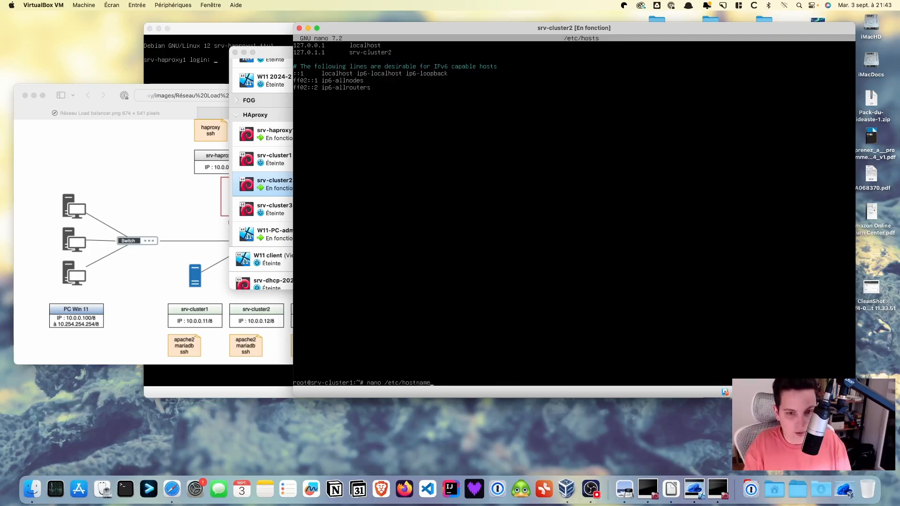
key("Return")
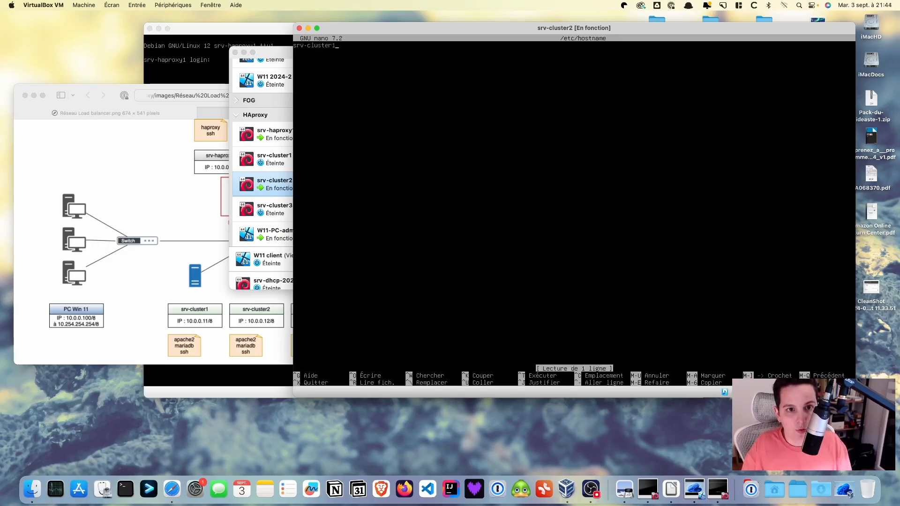
type("2")
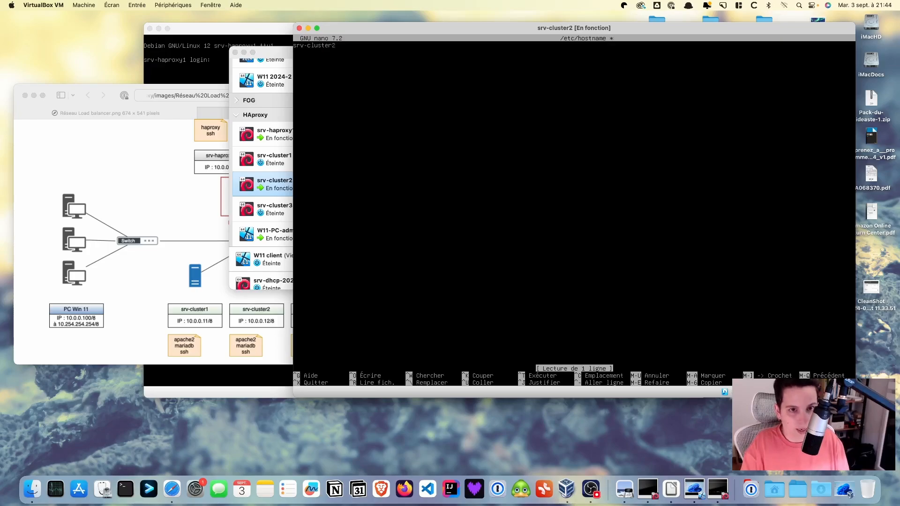
key("ctrl+o")
key("Return")
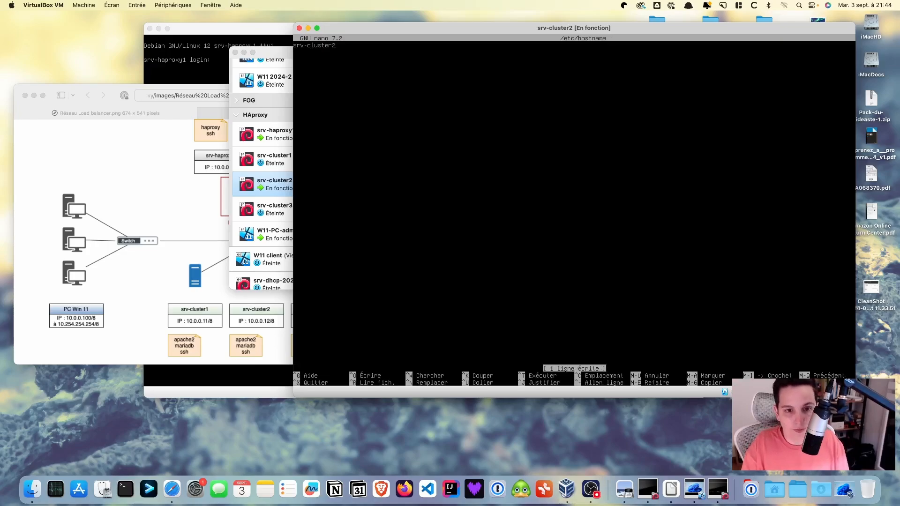
key("ctrl+x")
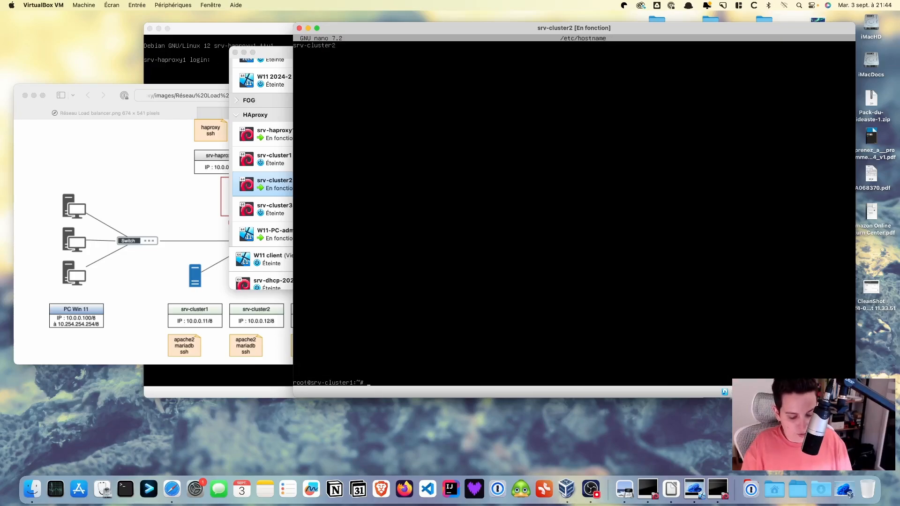
Set the static address in /etc/network/interfaces to 10.0.0.12, save, and start typing reboot
type("nano /etc/")
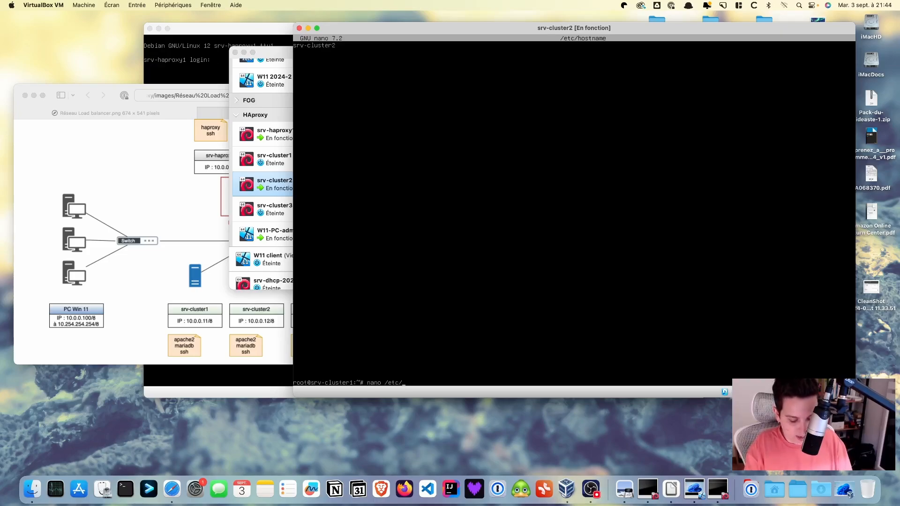
type("netw")
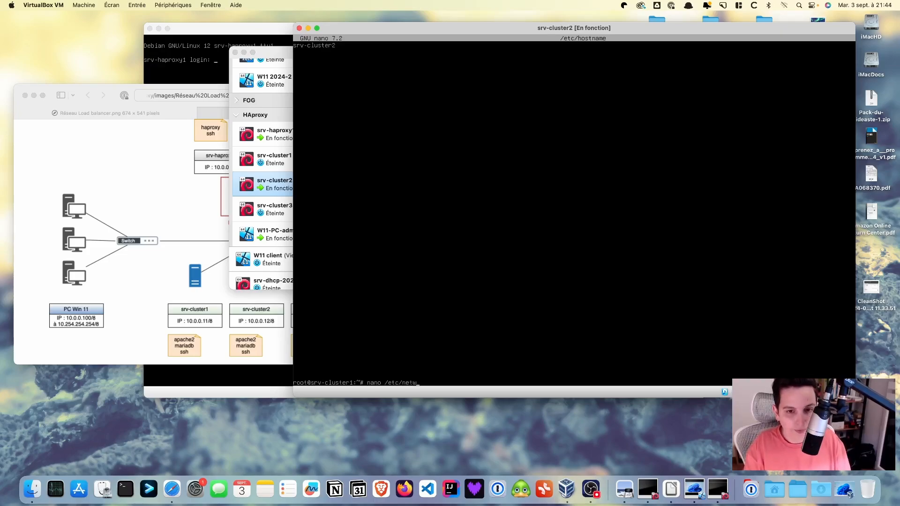
type("ork/interfaces")
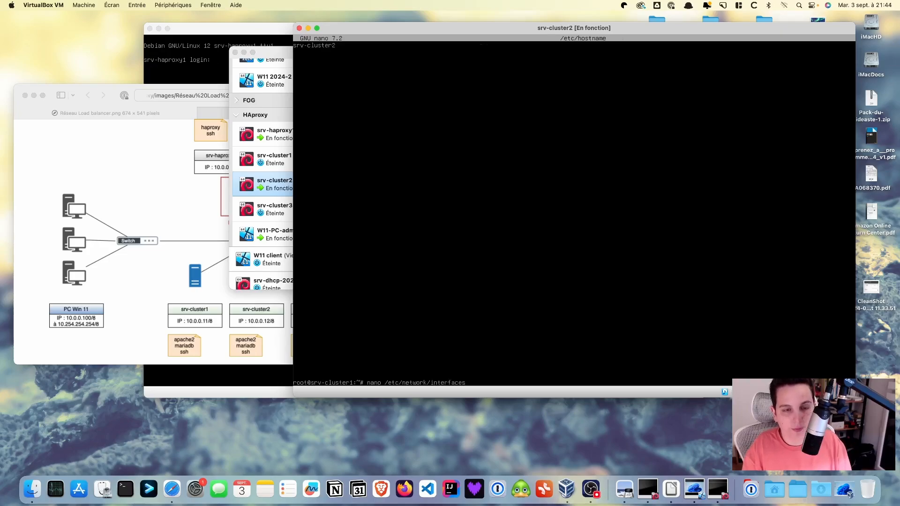
key("Return")
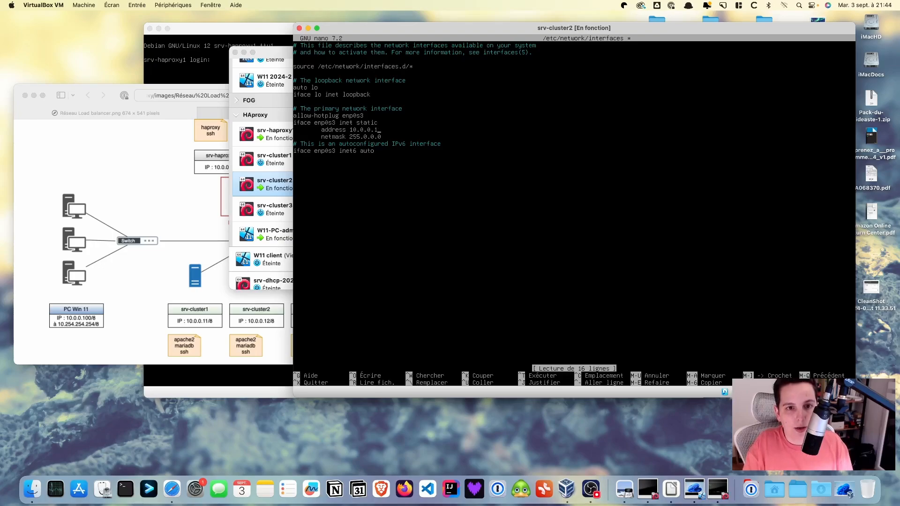
type("2")
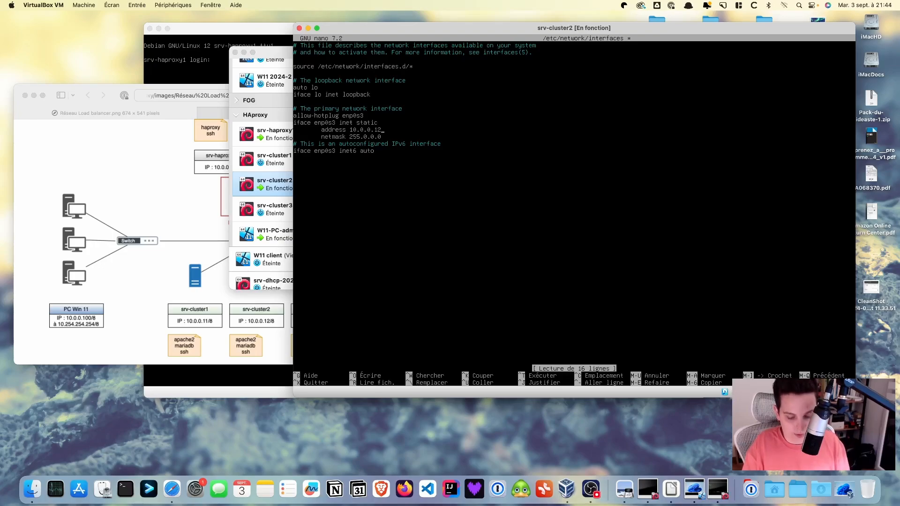
key("ctrl+o")
key("Return")
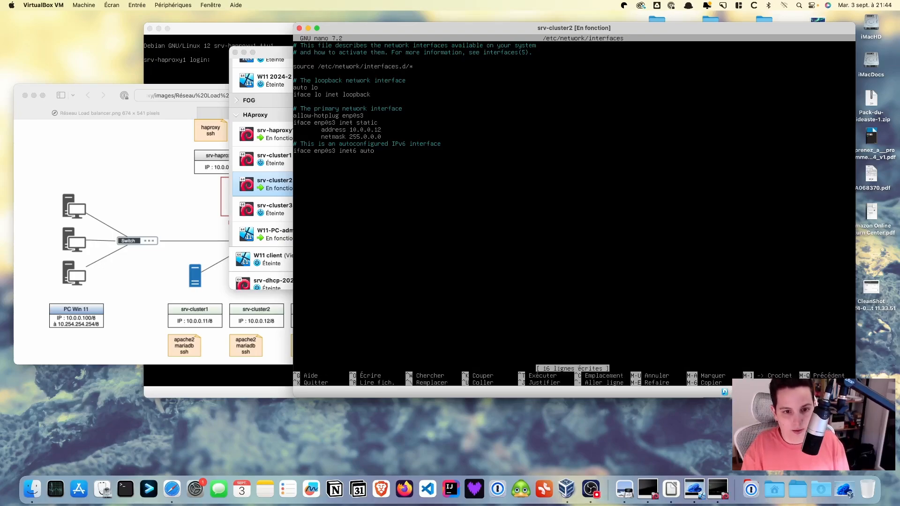
key("ctrl+x")
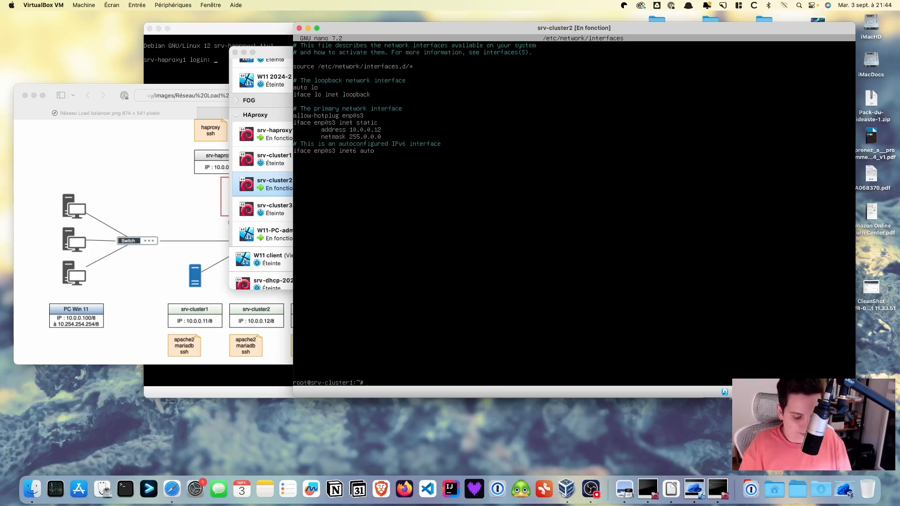
type("reboot")
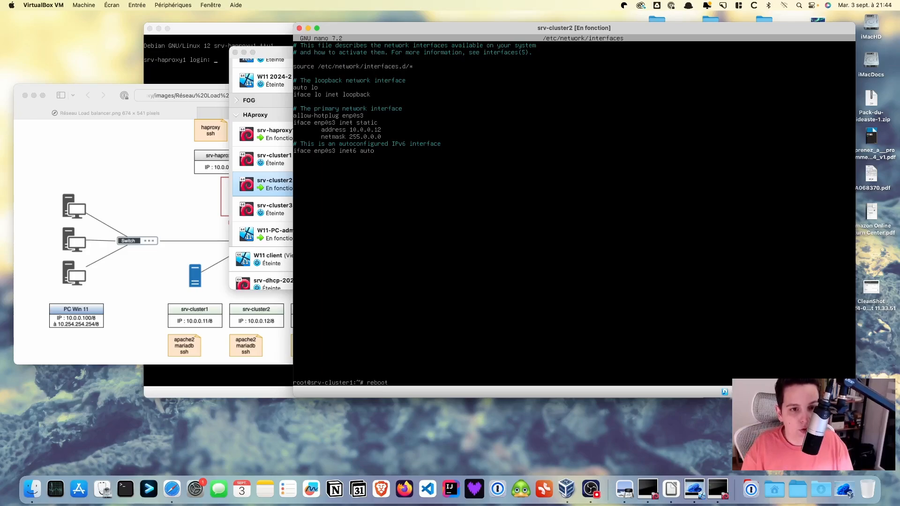
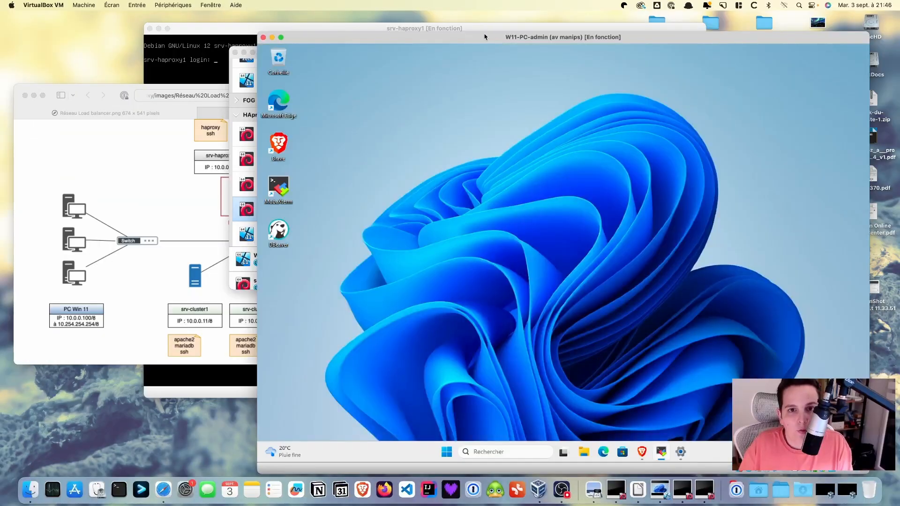
Review srv-cluster2's network adapter settings in the virtual machine manager
left_click_drag(484, 36, 481, 24)
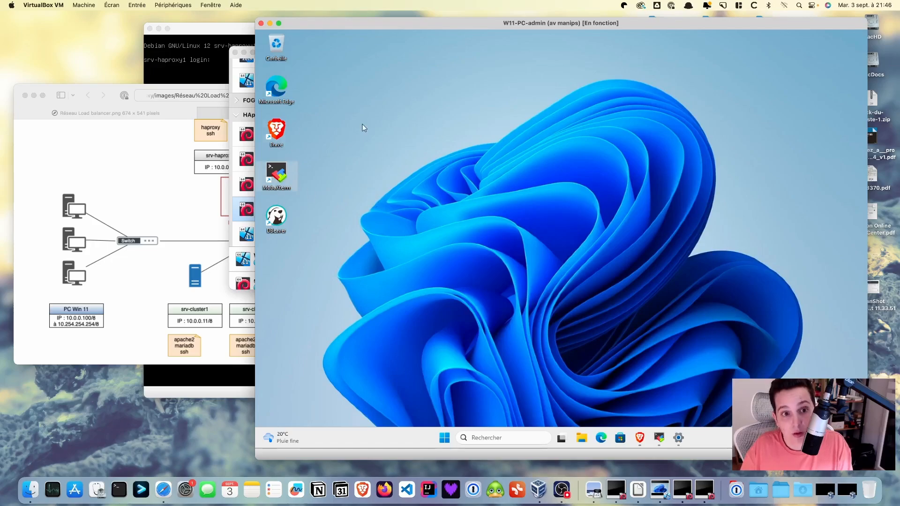
left_click(246, 186)
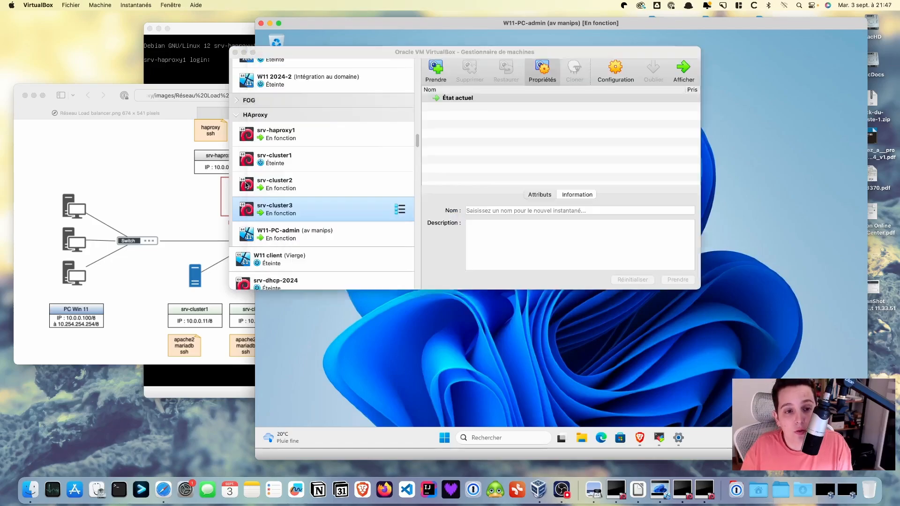
left_click(247, 185)
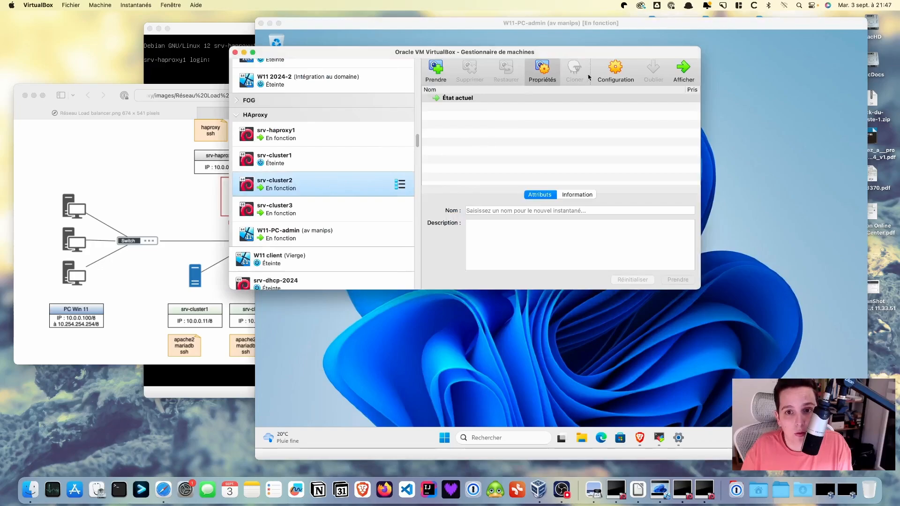
left_click(618, 70)
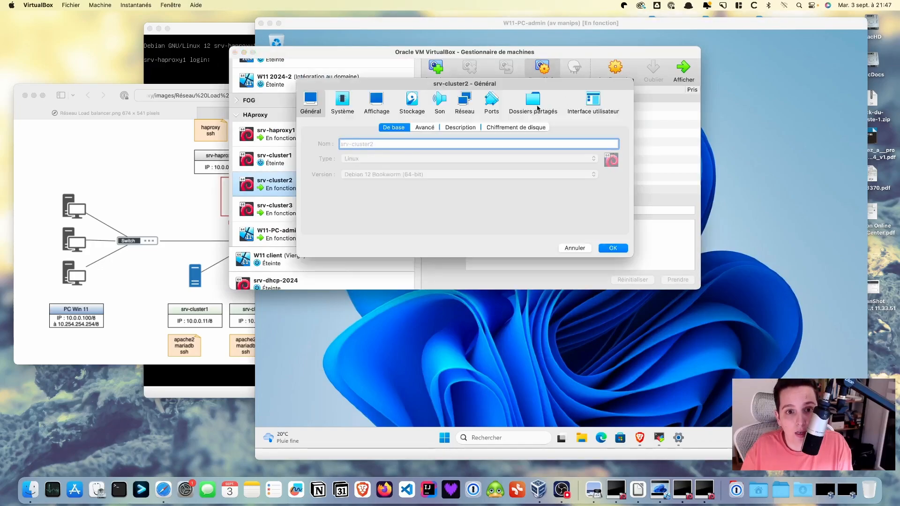
left_click(465, 101)
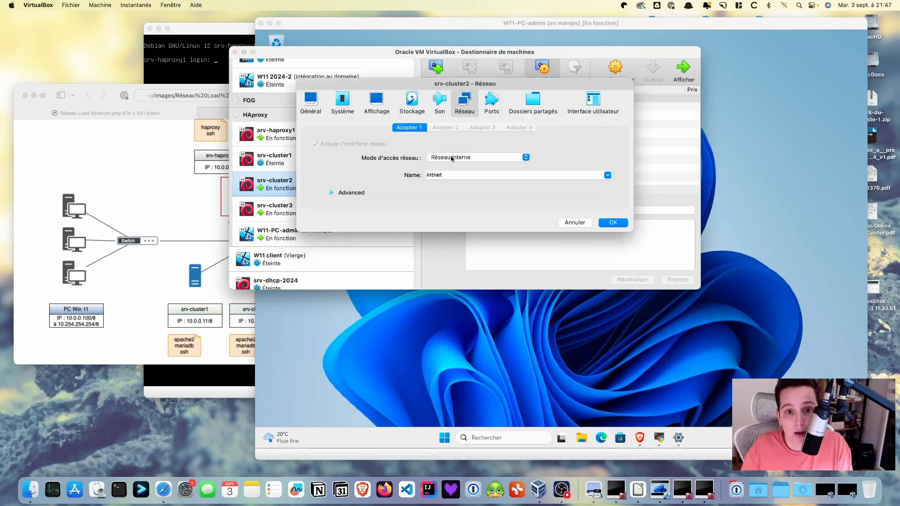
left_click(613, 222)
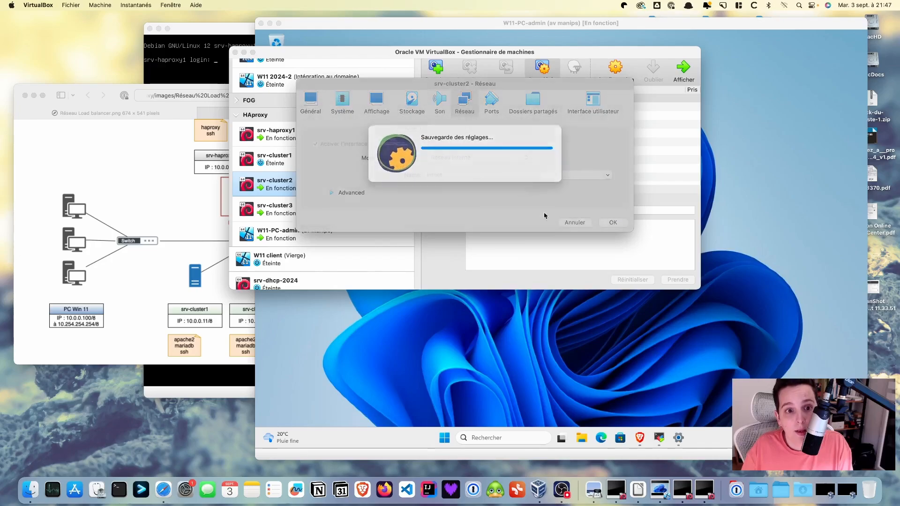
Review the network adapter settings of srv-cluster3 and W11-PC-admin, then return to the Windows 11 VM
left_click(328, 207)
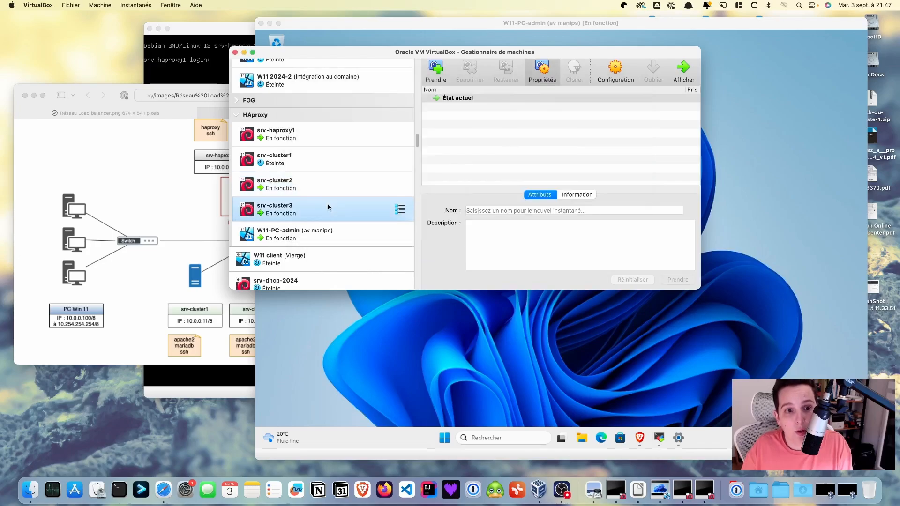
left_click(622, 73)
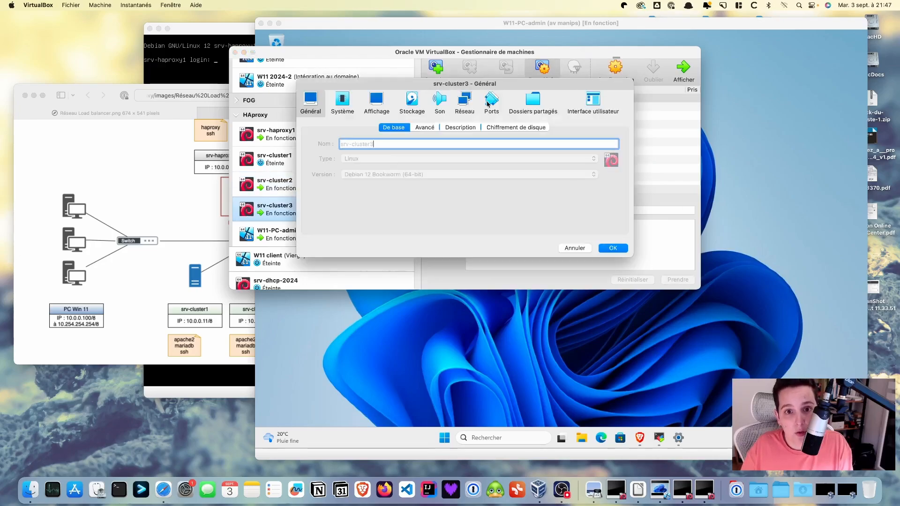
left_click(465, 101)
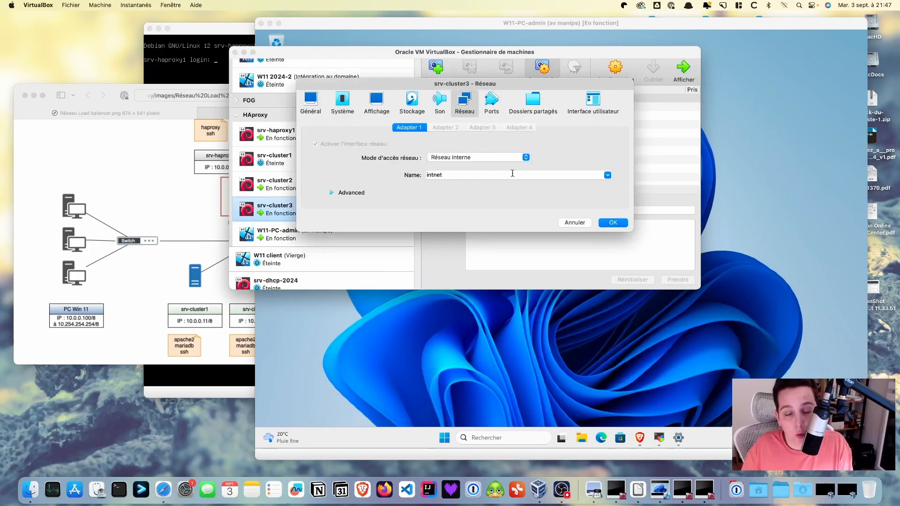
left_click(612, 222)
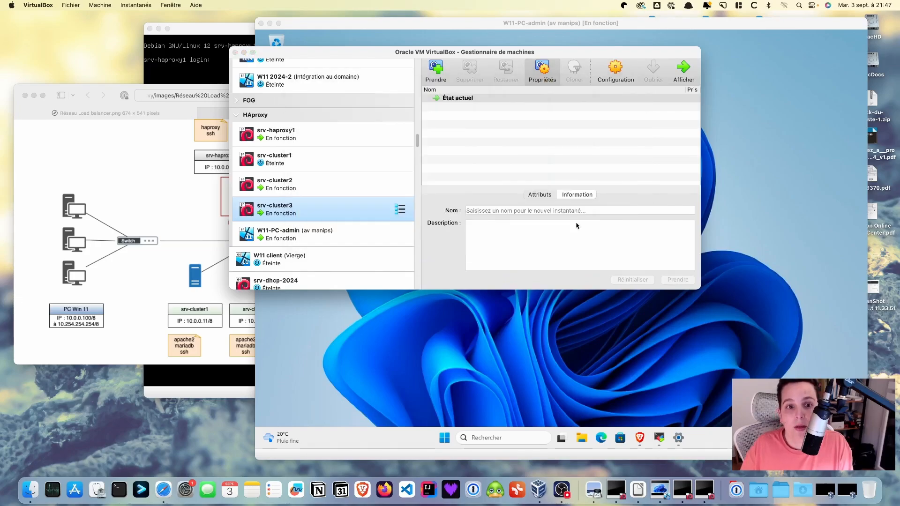
left_click(304, 235)
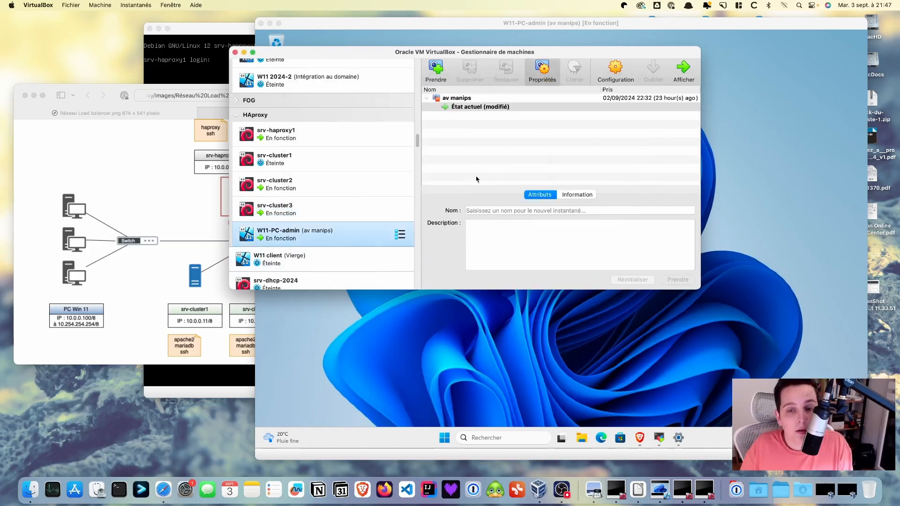
left_click(613, 75)
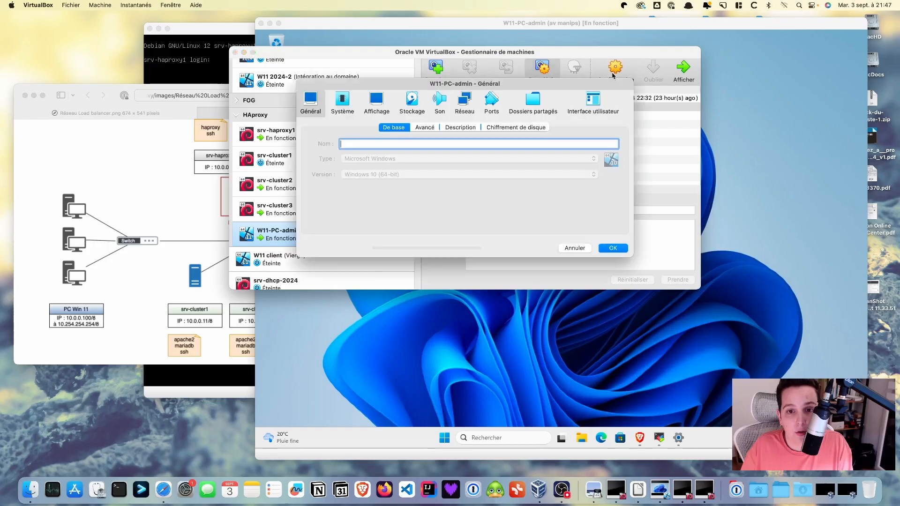
left_click(462, 105)
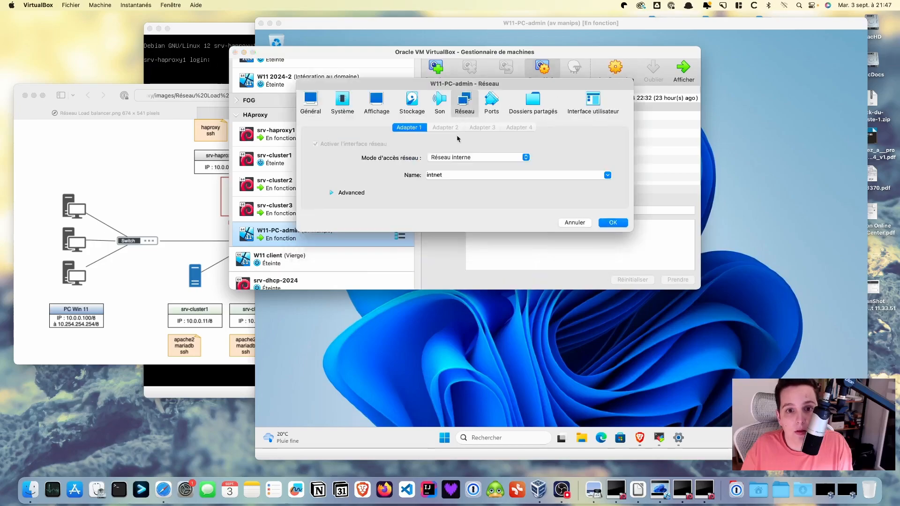
left_click(614, 223)
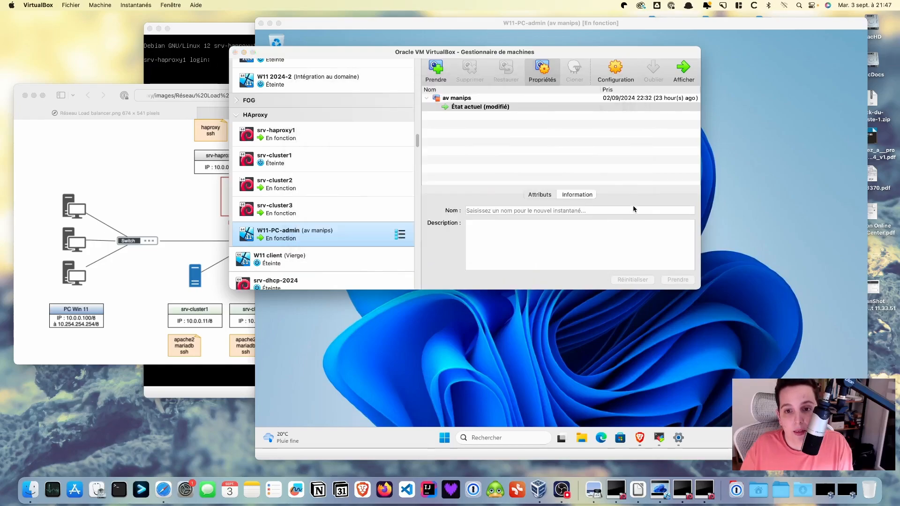
left_click(773, 191)
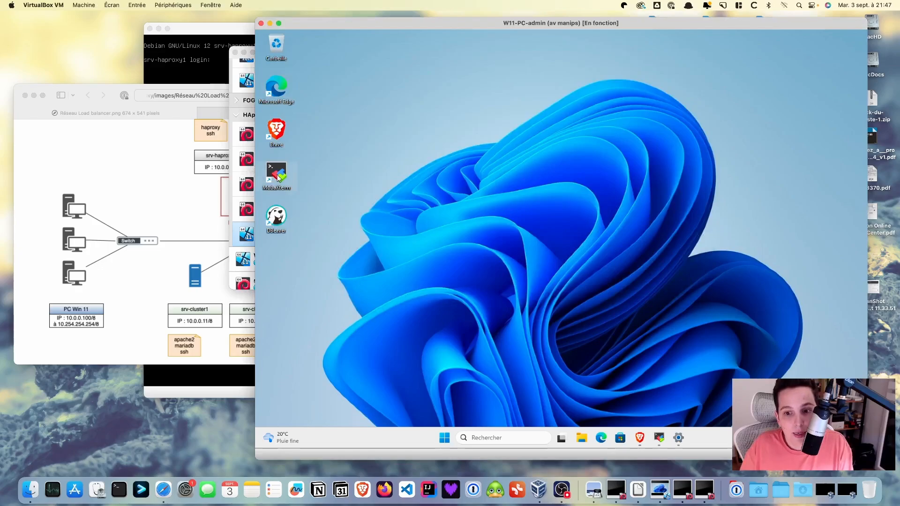
In MobaXterm, launch a new SFTP session to 10.0.0.12 with username root
left_click(661, 439)
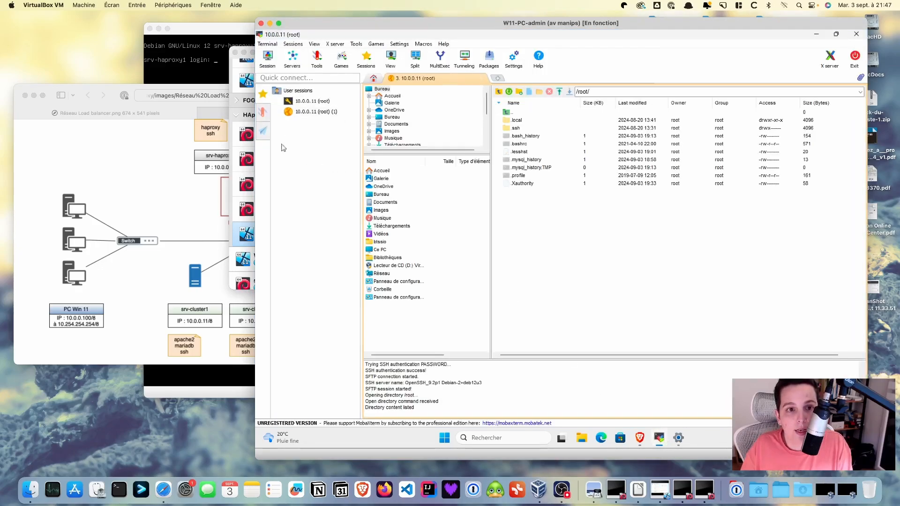
left_click(268, 57)
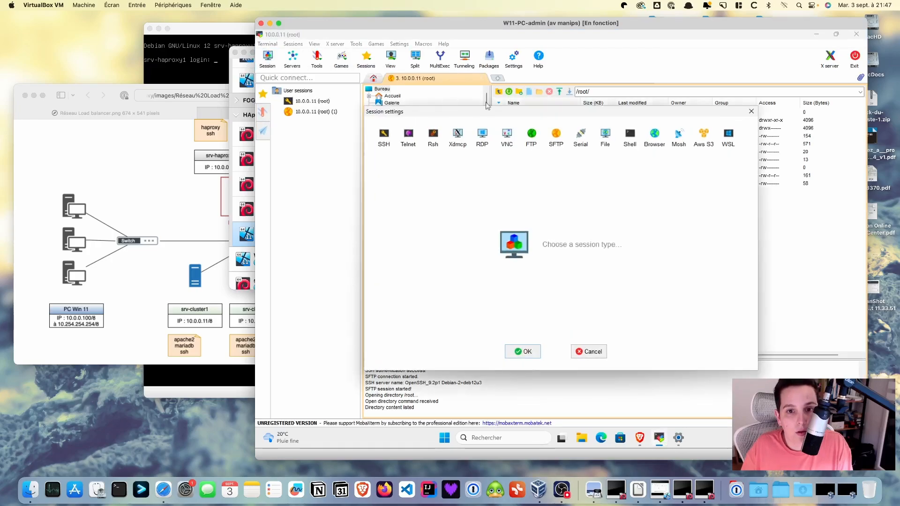
left_click(556, 136)
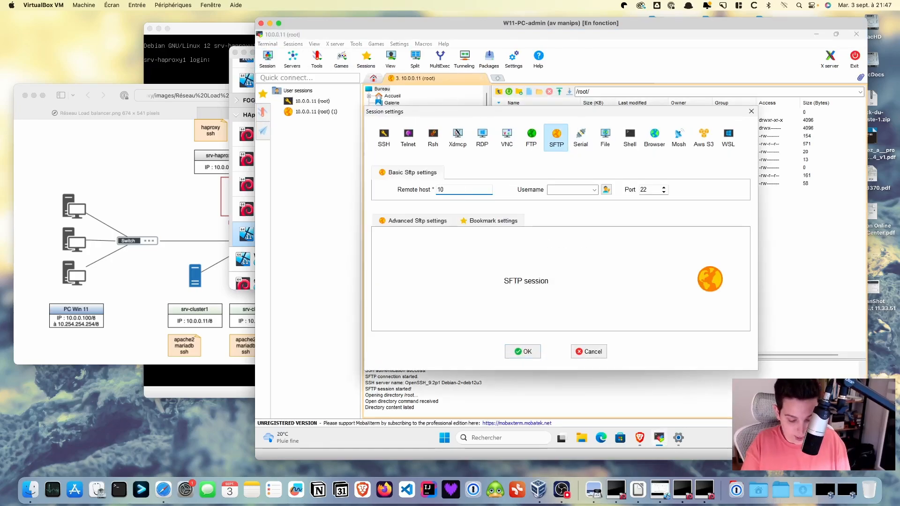
type("10.0.0.12")
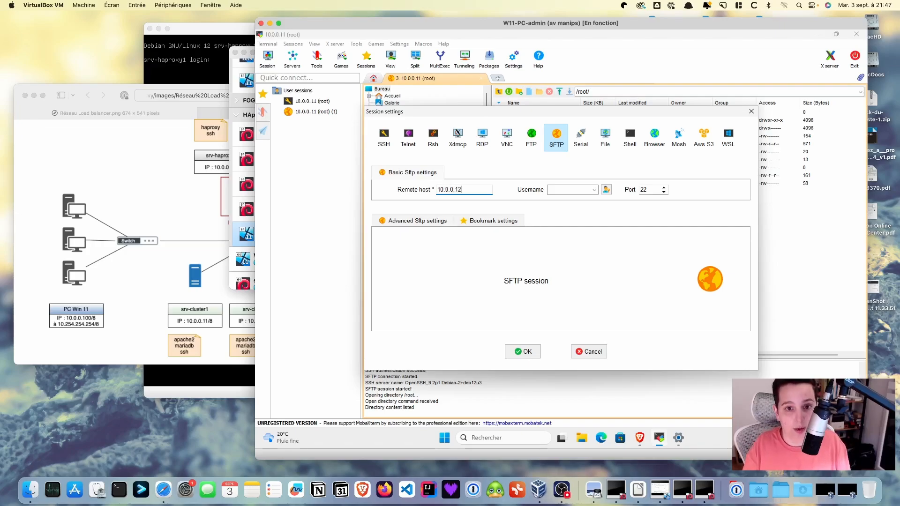
left_click(556, 191)
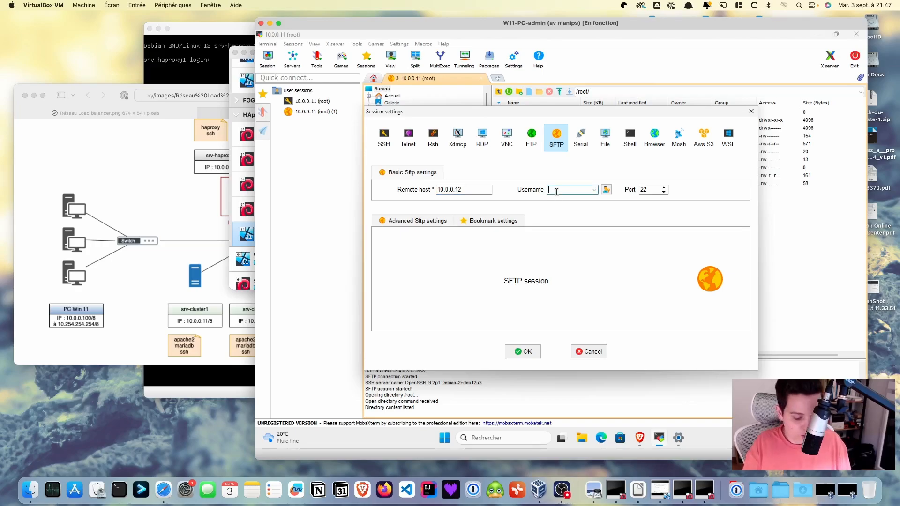
type("root")
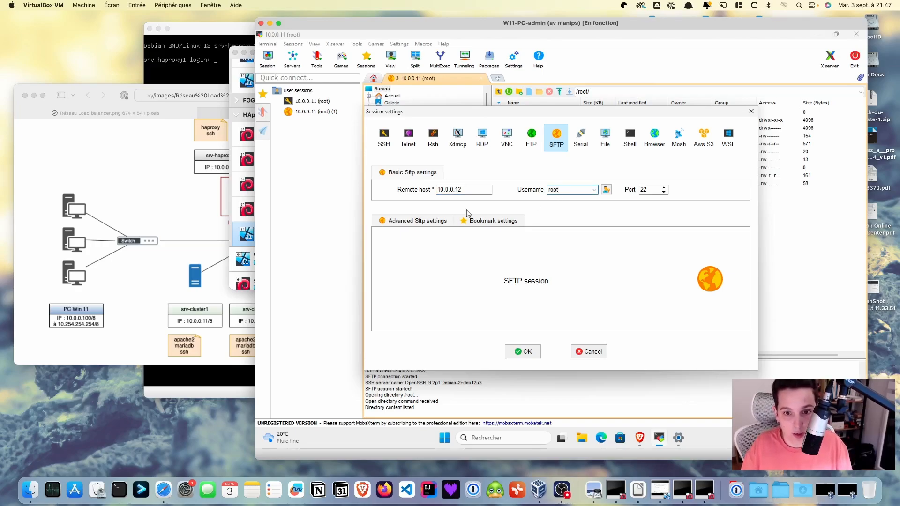
left_click(522, 350)
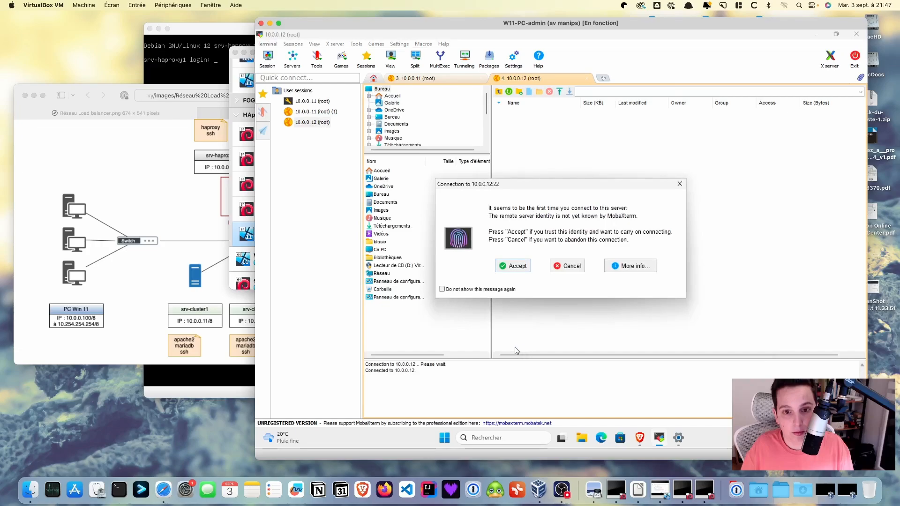
Accept the host key, log in with the root password, and decline saving it
left_click(515, 266)
type("*****")
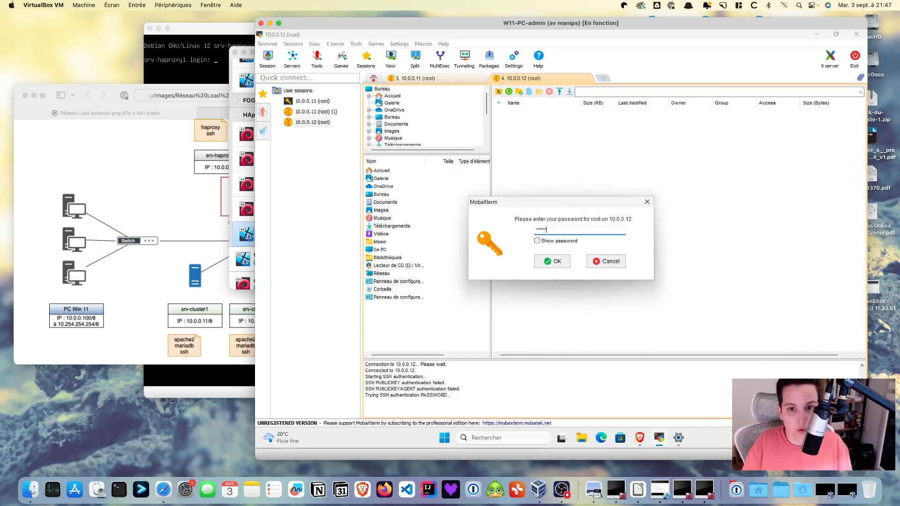
left_click(551, 262)
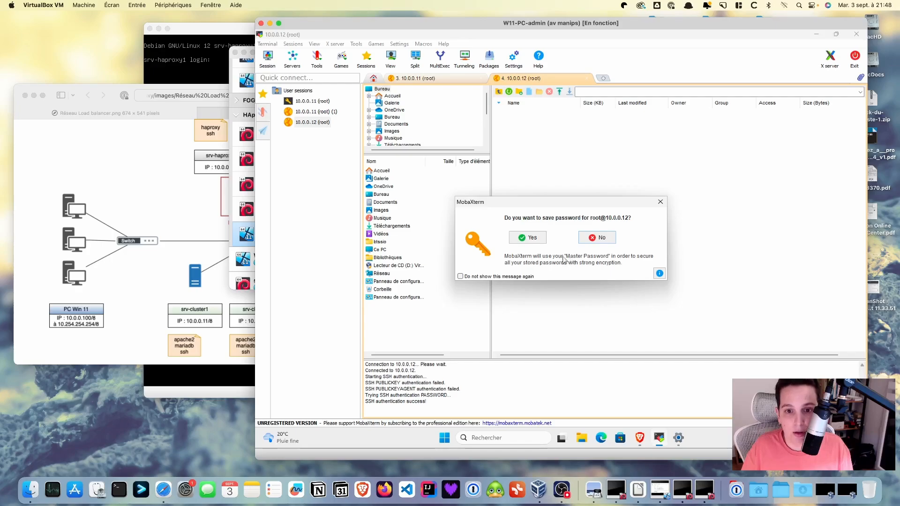
left_click(601, 239)
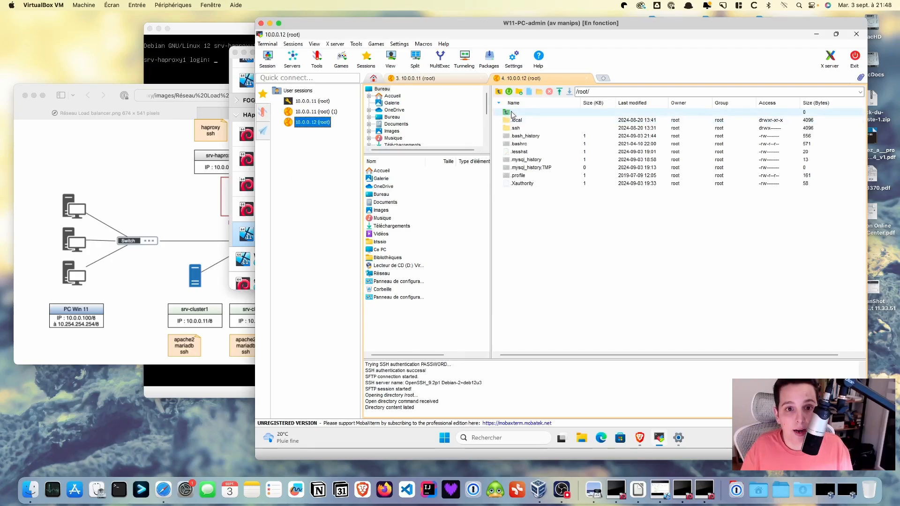
Close the old 10.0.0.11 session, browse to /var/www/html, and open index.html in MobaTextEditor
left_click(482, 78)
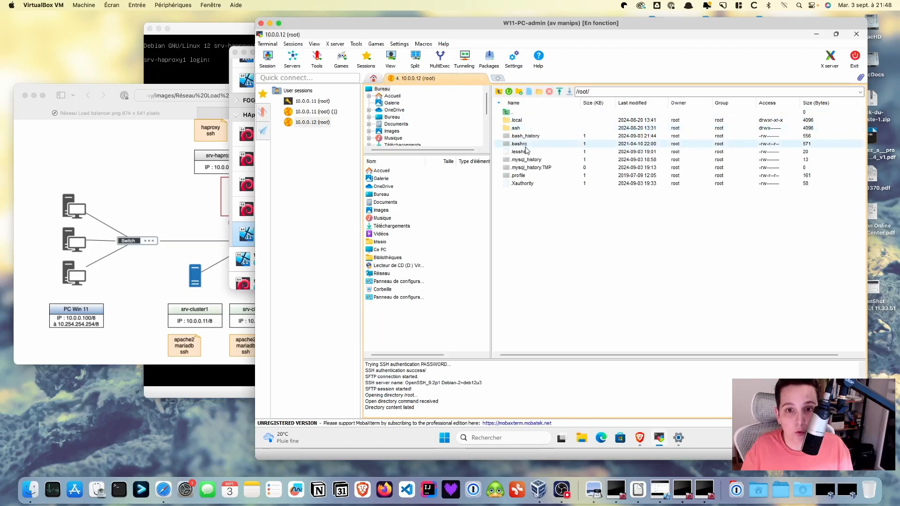
double_click(507, 113)
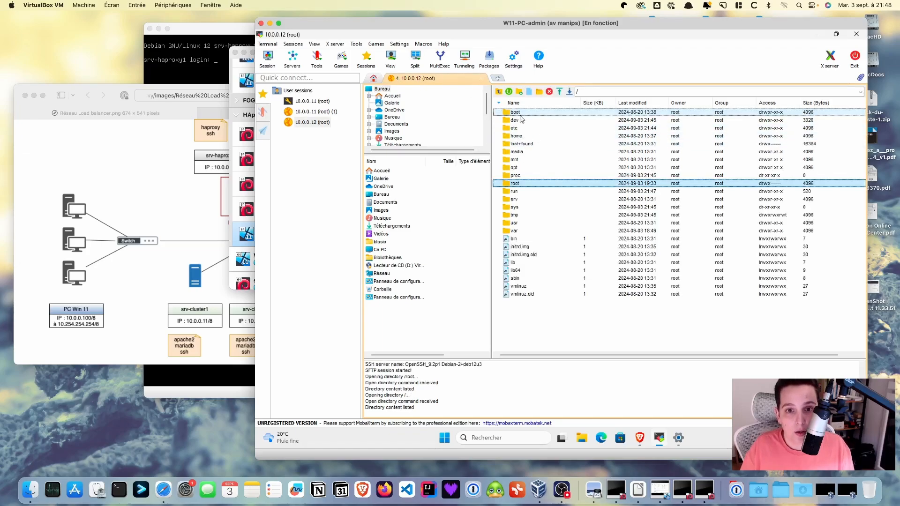
double_click(528, 232)
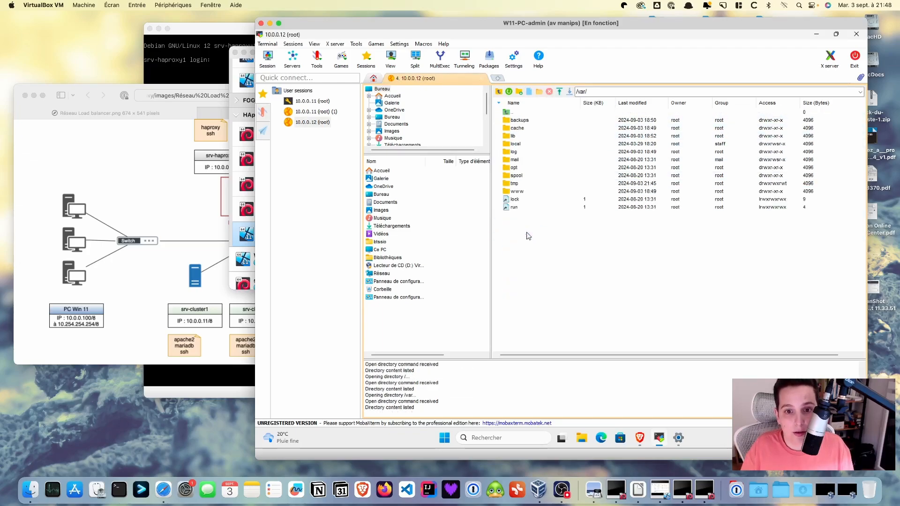
double_click(518, 192)
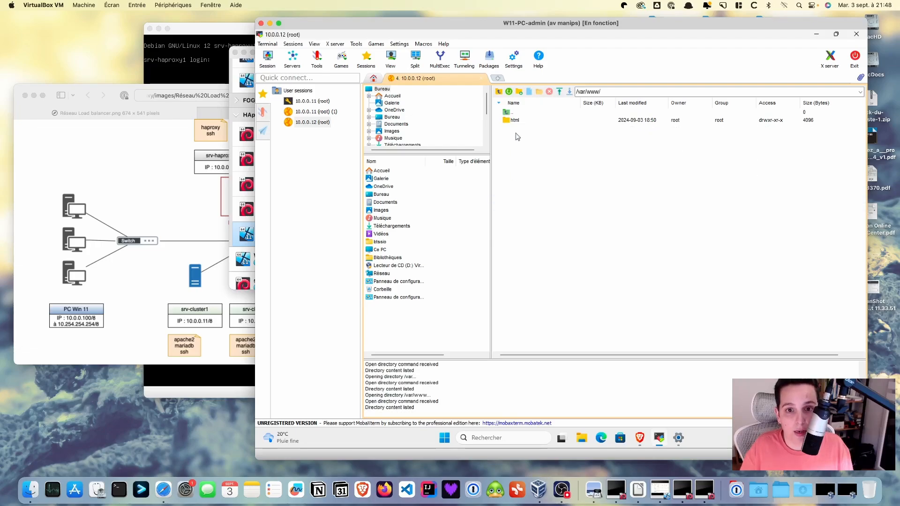
double_click(520, 120)
left_click(527, 123)
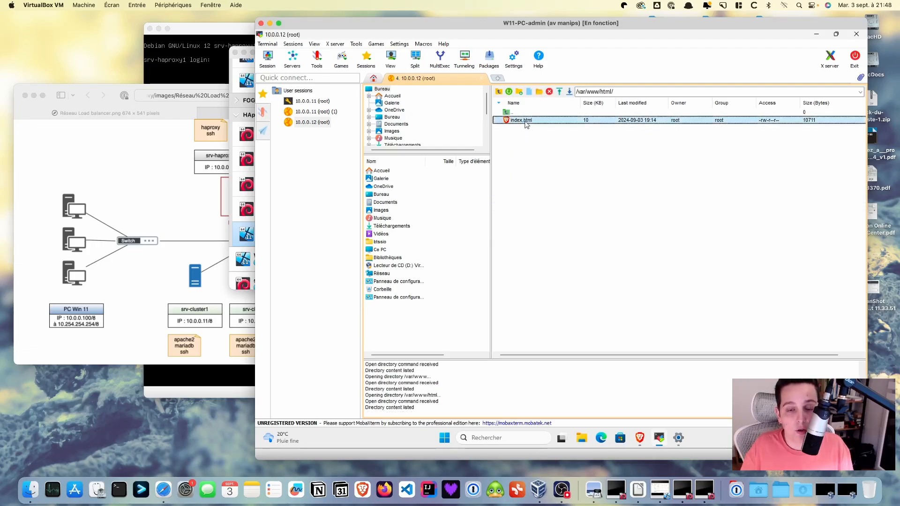
right_click(526, 124)
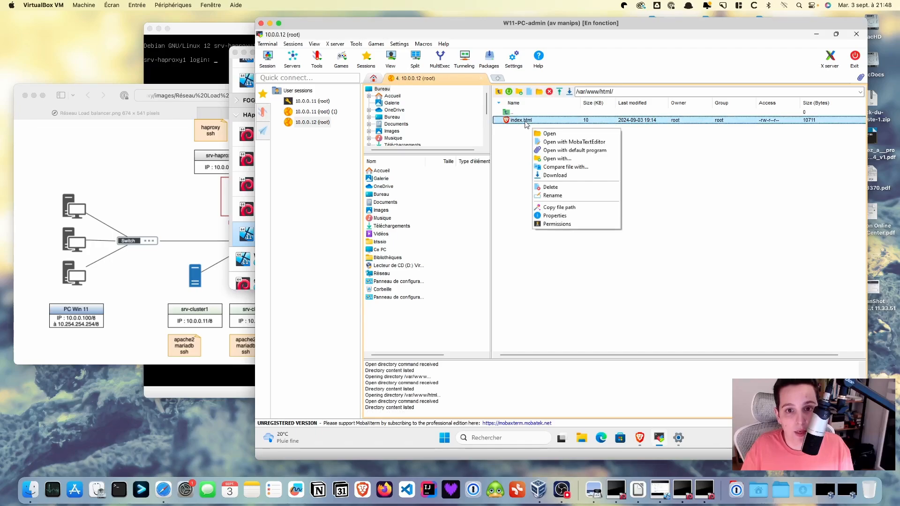
left_click(564, 142)
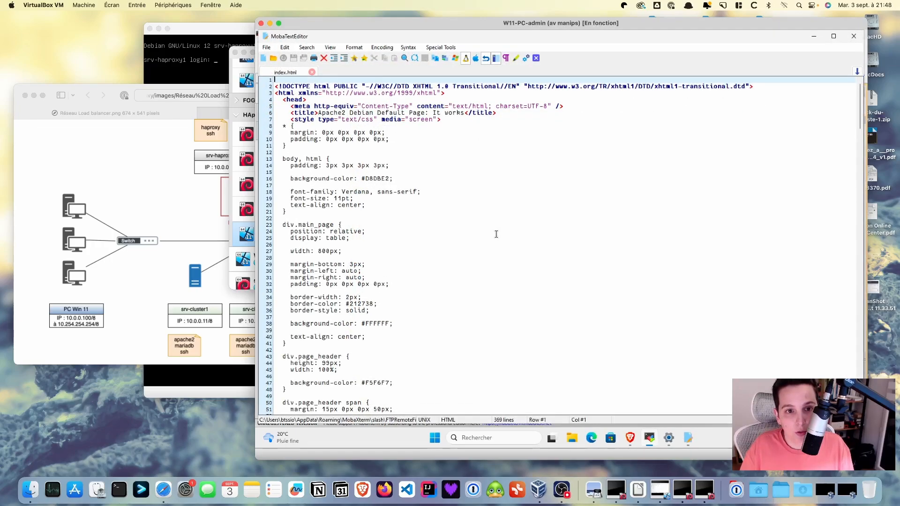
Change the line 193 heading from 'Cluster 1' to 'Apache2 Debian Default Page Cluster 2'
scroll(496, 234, "down", 20)
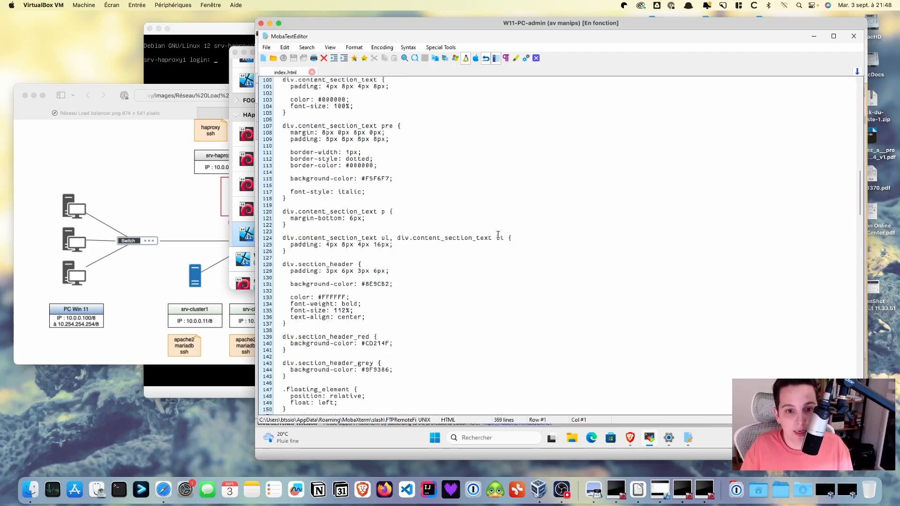
scroll(499, 235, "down", 20)
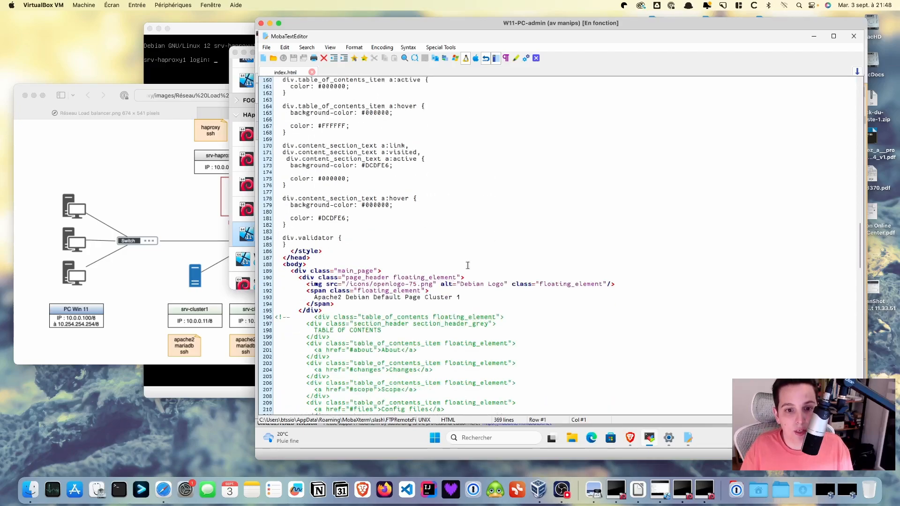
left_click(457, 295)
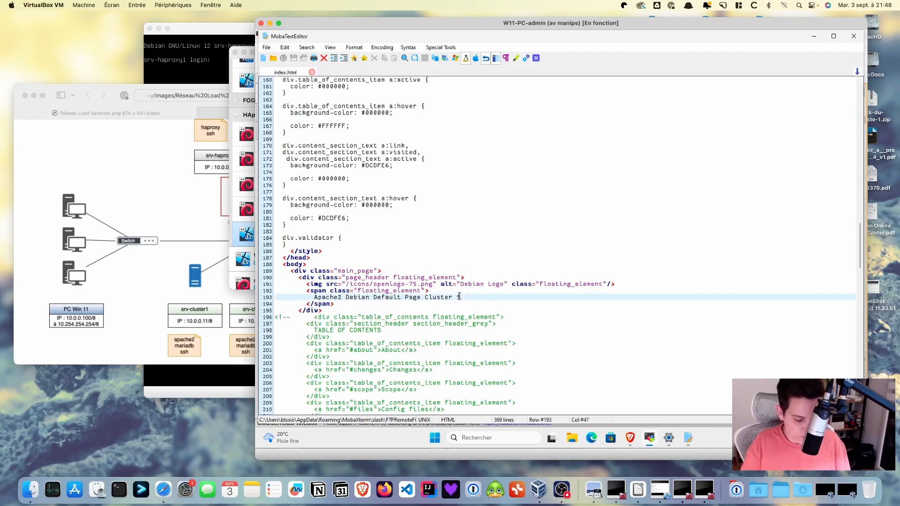
type("2")
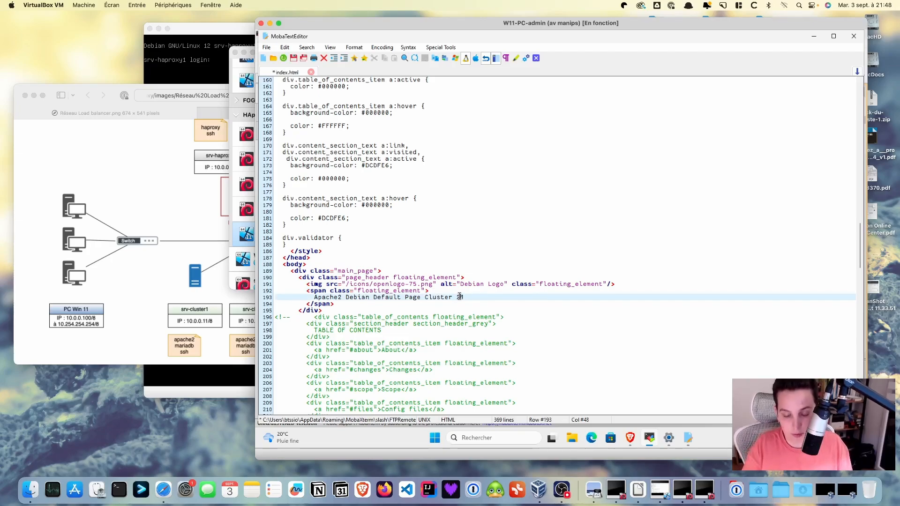
Save index.html, upload it to 10.0.0.12 with 'Yes to all', and return to the file browser
left_click(294, 58)
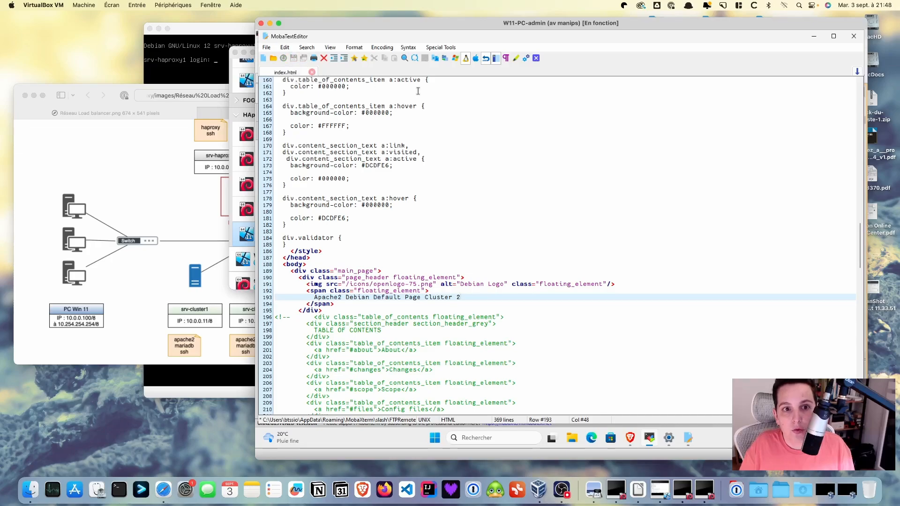
left_click(508, 264)
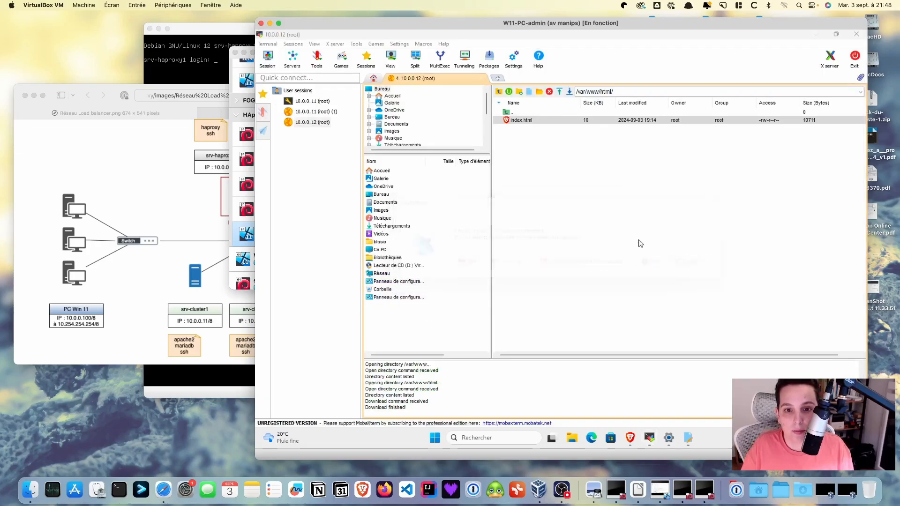
left_click(339, 159)
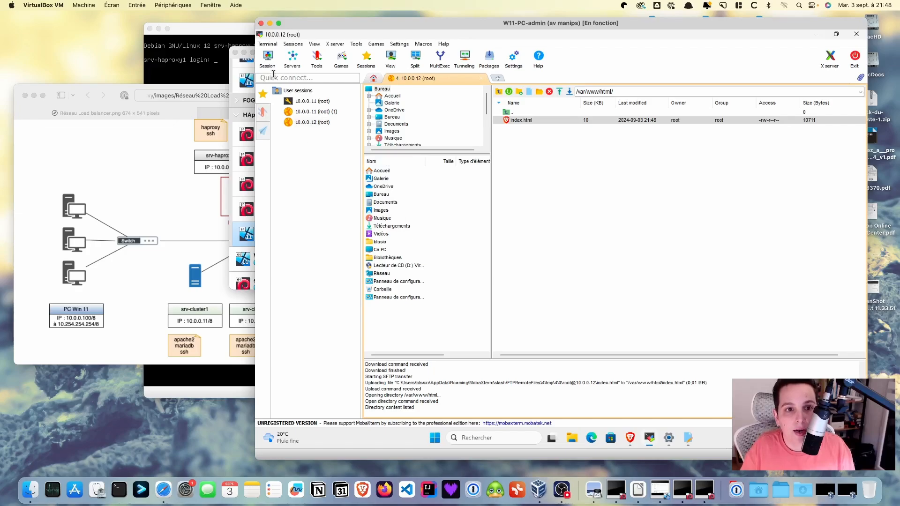
Launch a new SFTP session to 10.0.0.13 with username root
left_click(268, 60)
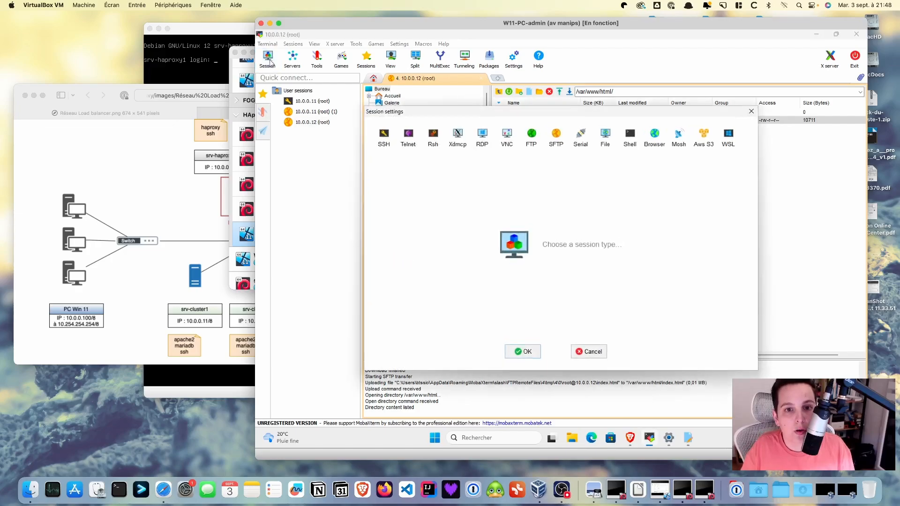
left_click(556, 137)
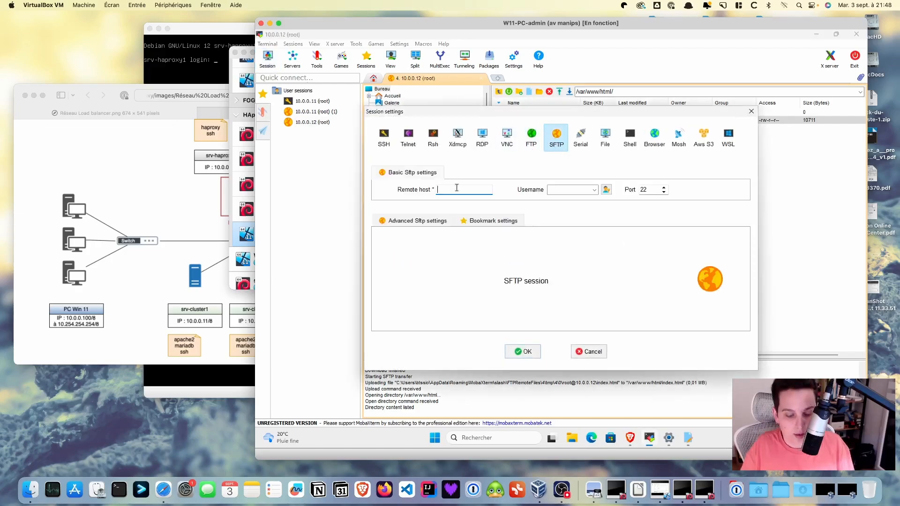
type("10.0.")
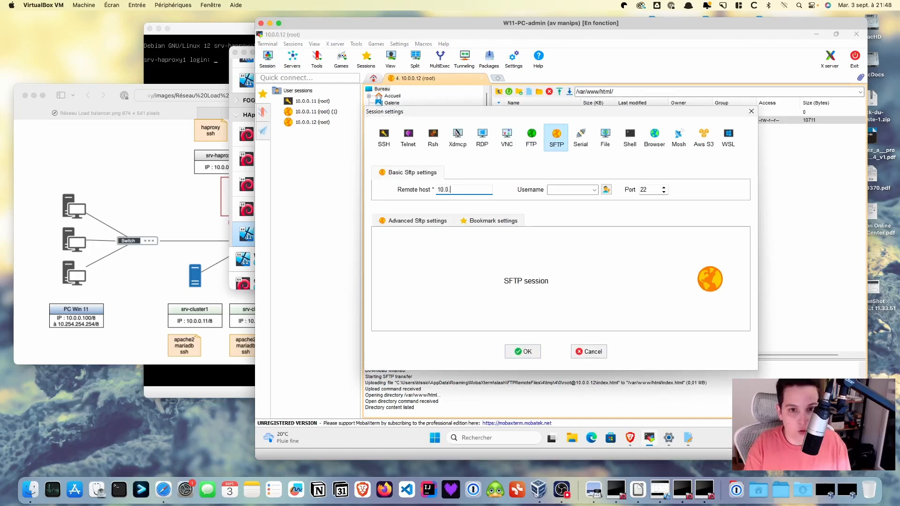
type("0.1")
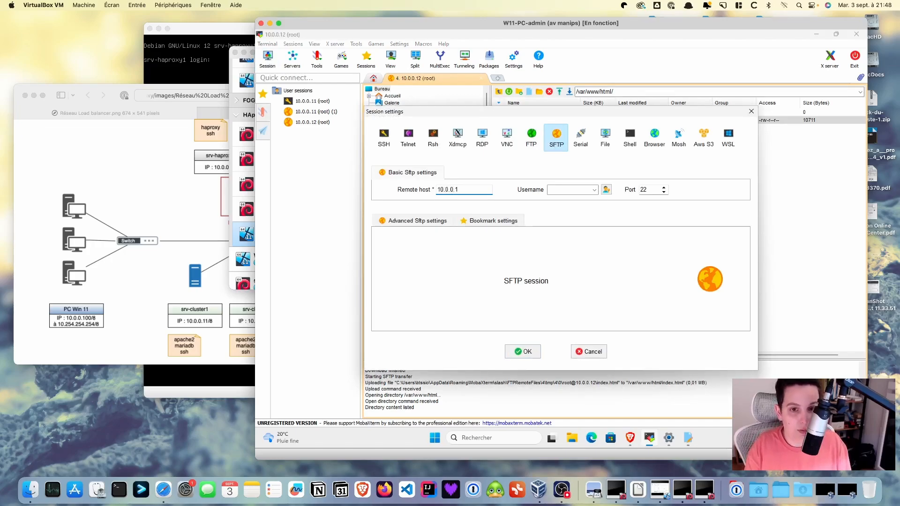
type("3")
key("Tab")
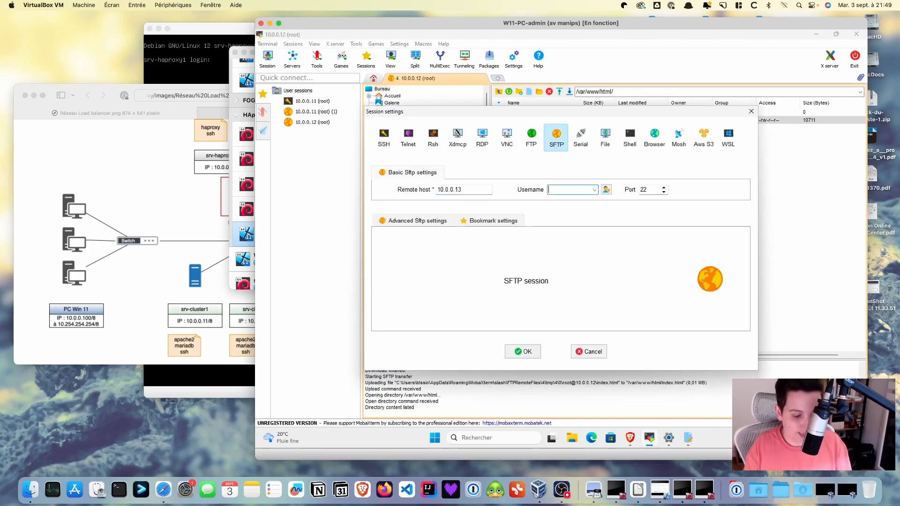
type("root")
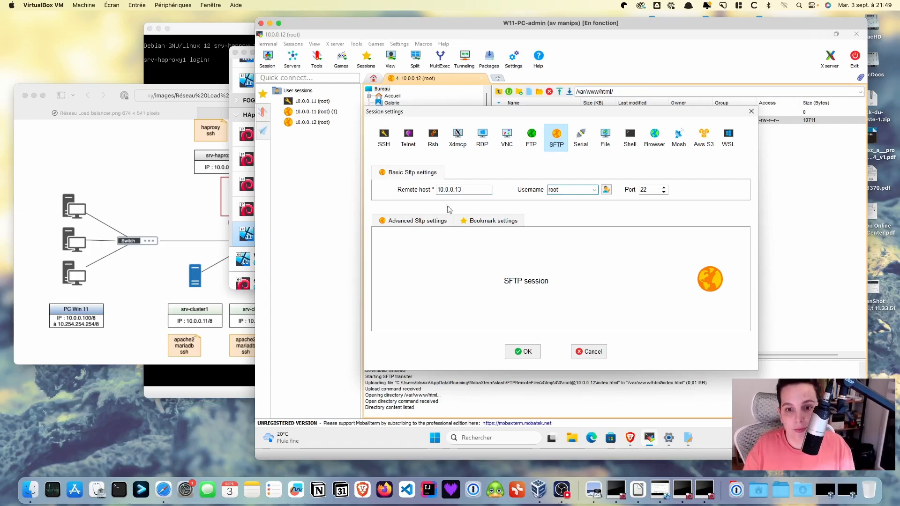
left_click(515, 349)
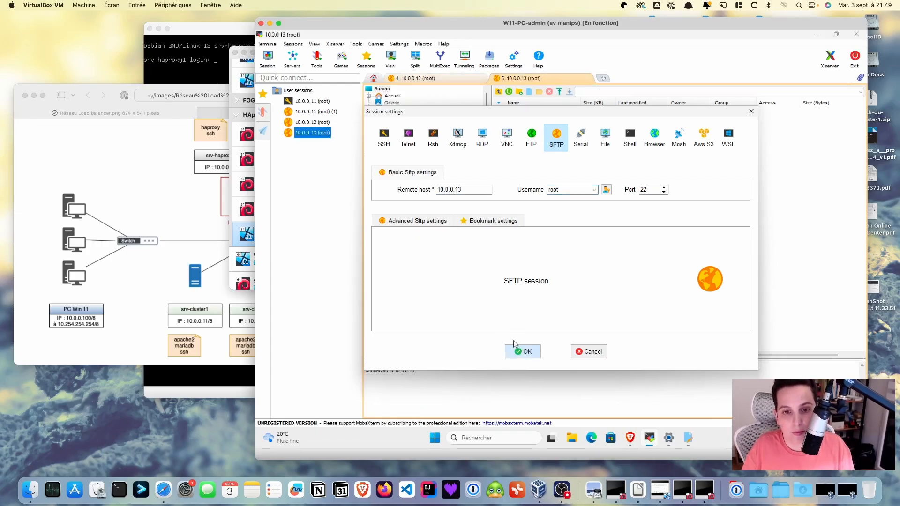
Accept 10.0.0.13's host key, log in with the root password, and decline saving it
left_click(516, 266)
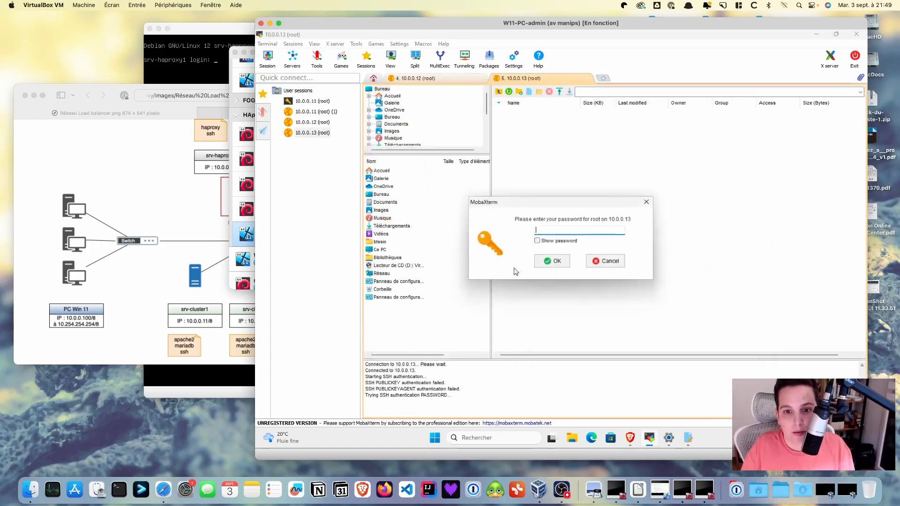
type("****")
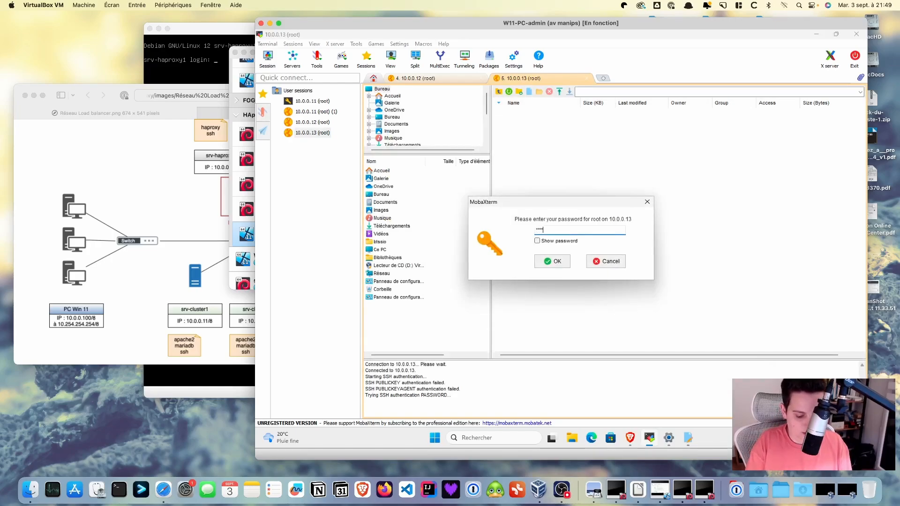
left_click(553, 261)
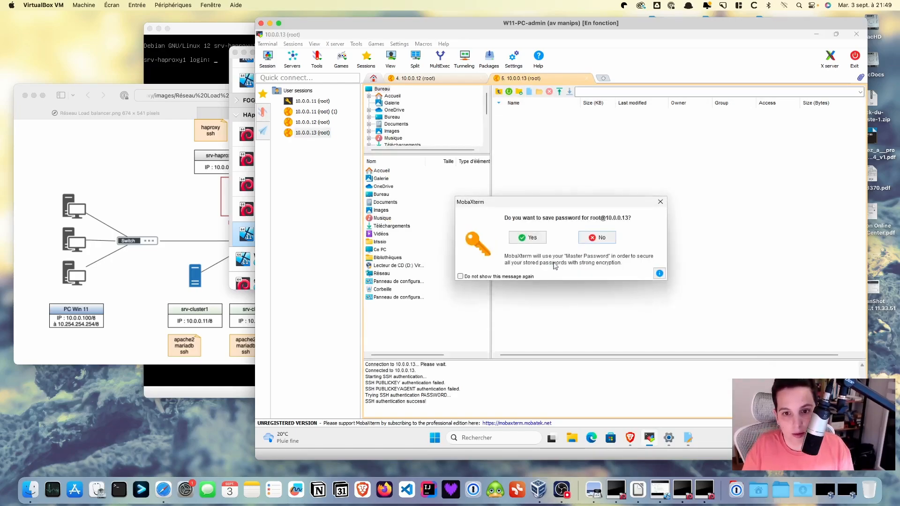
left_click(589, 239)
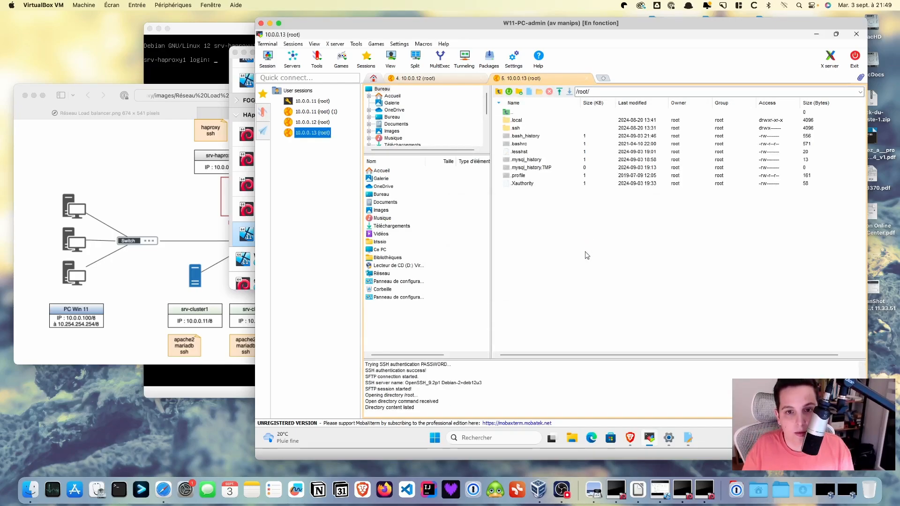
Browse to /var/www/html on 10.0.0.13 and open index.html in MobaTextEditor
double_click(509, 113)
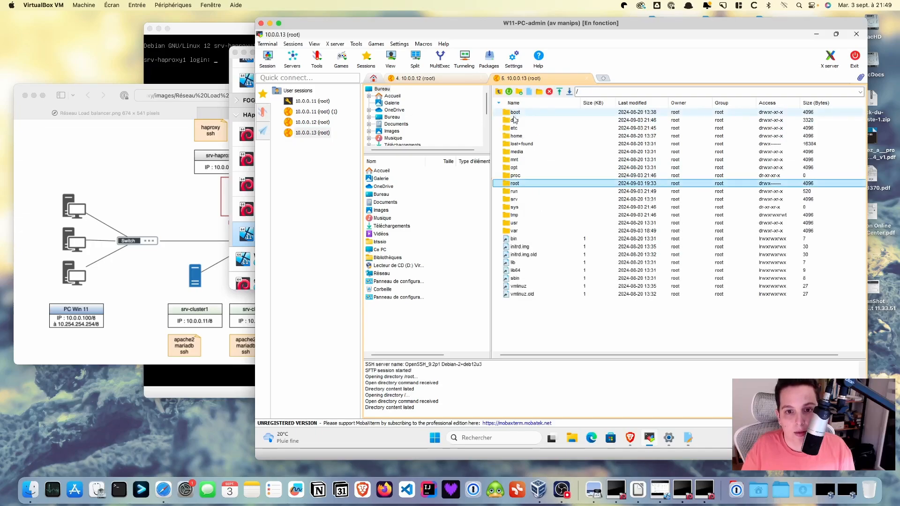
double_click(514, 230)
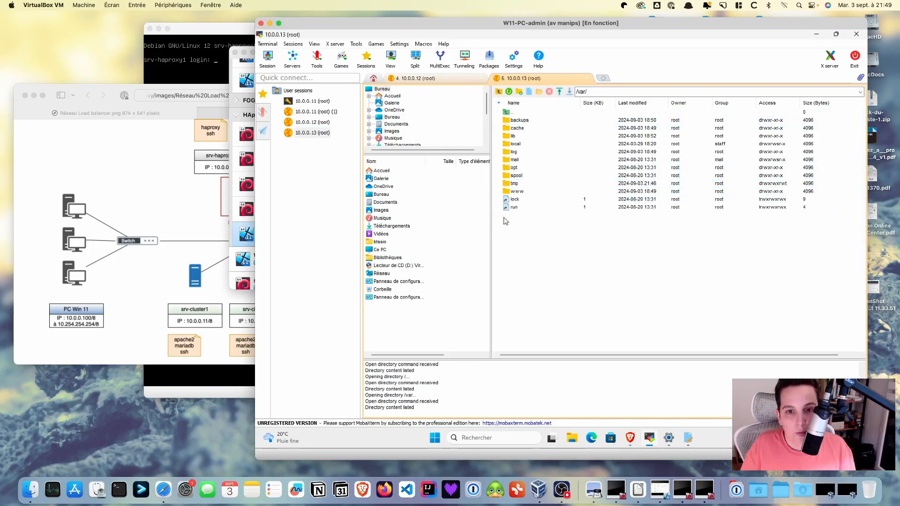
double_click(515, 192)
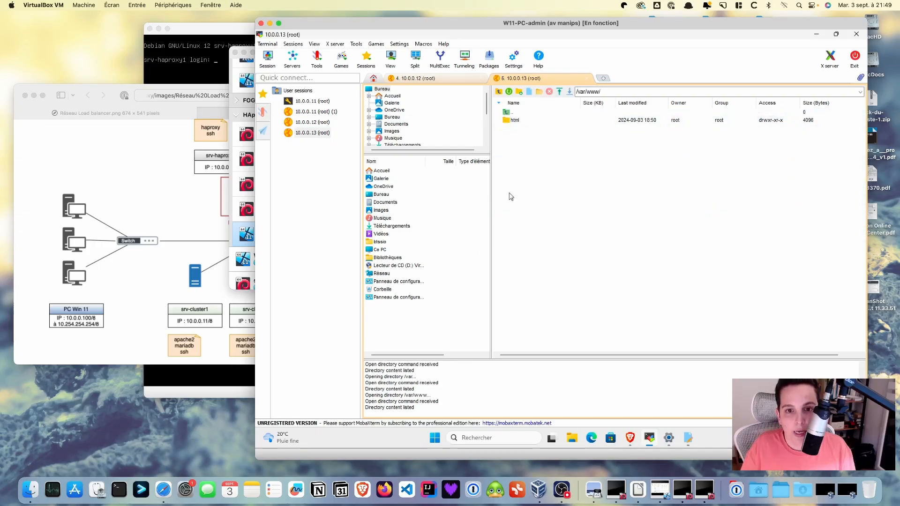
double_click(515, 121)
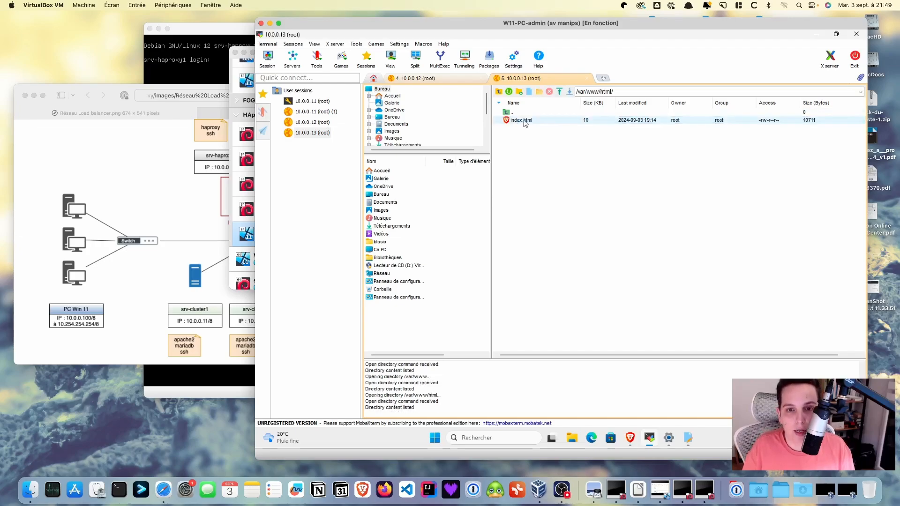
left_click(525, 123)
right_click(529, 124)
left_click(553, 141)
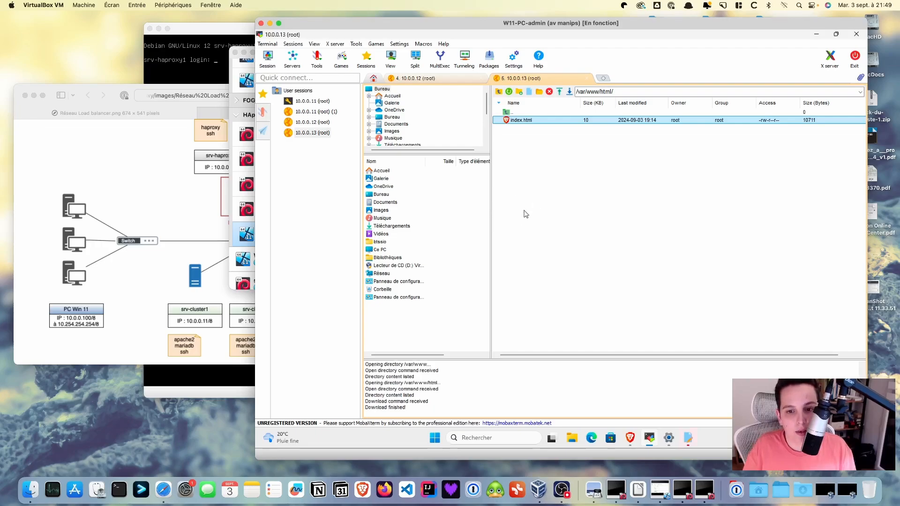
Close the three duplicate index.html tabs and the empty editor, then restore MobaXterm's file listing
right_click(530, 121)
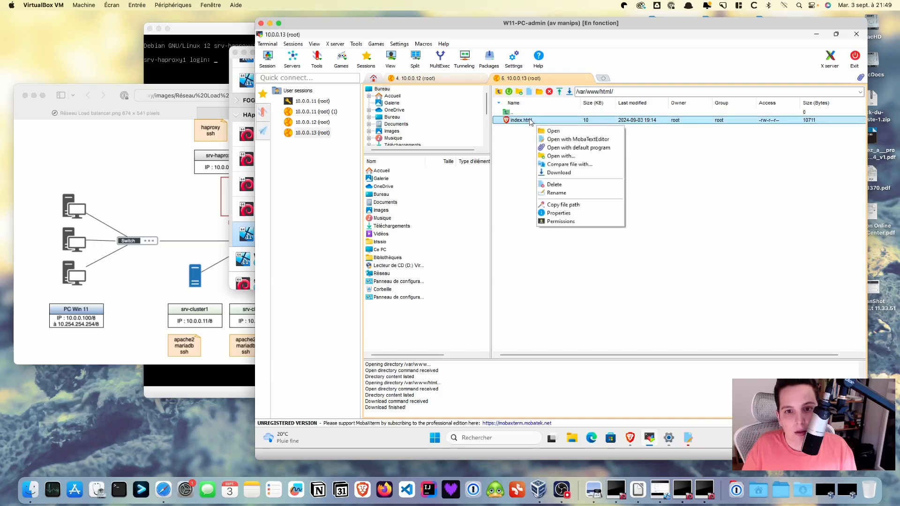
left_click(554, 140)
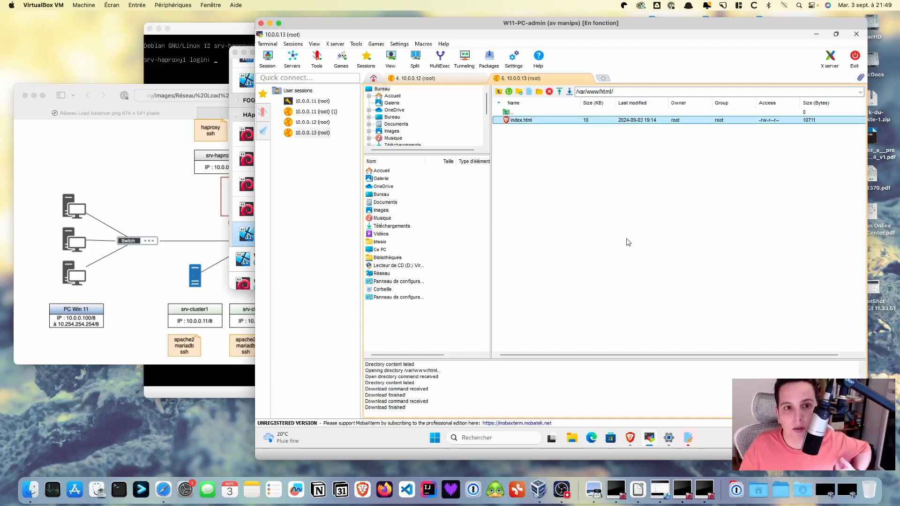
left_click(815, 35)
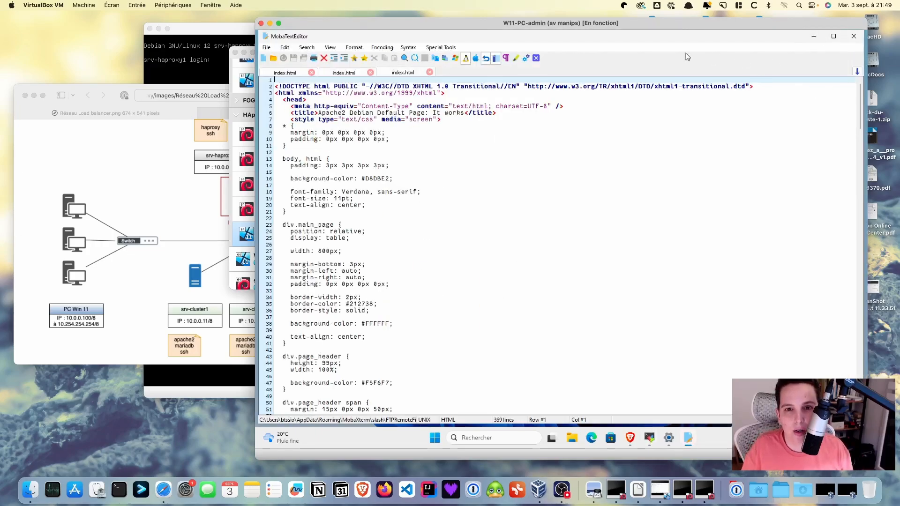
left_click(430, 71)
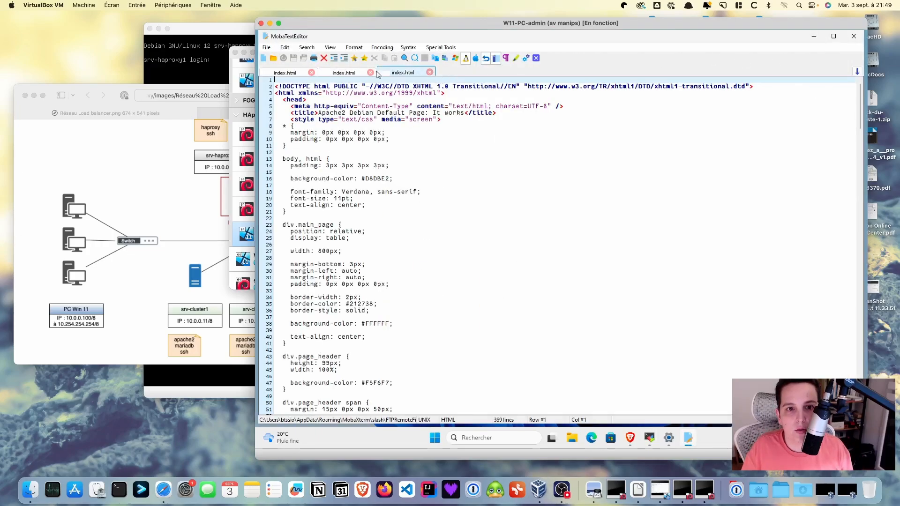
left_click(311, 73)
left_click(311, 73)
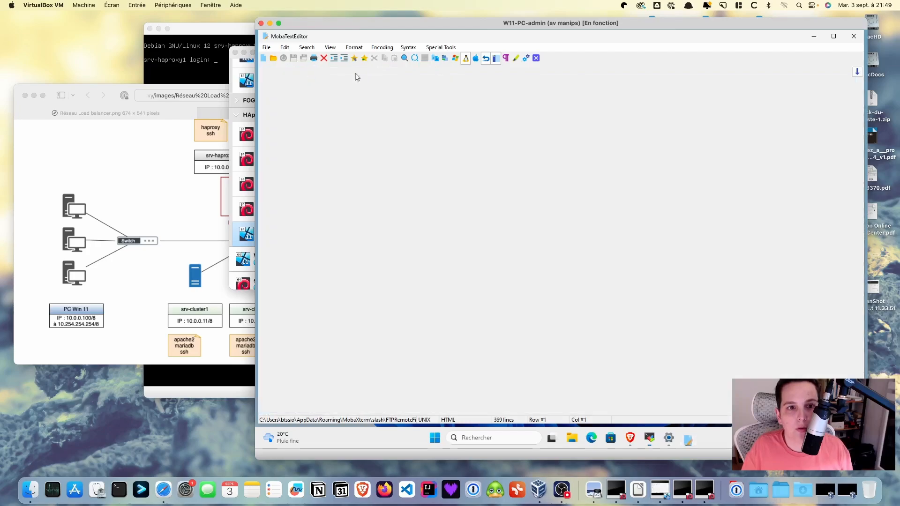
left_click(850, 35)
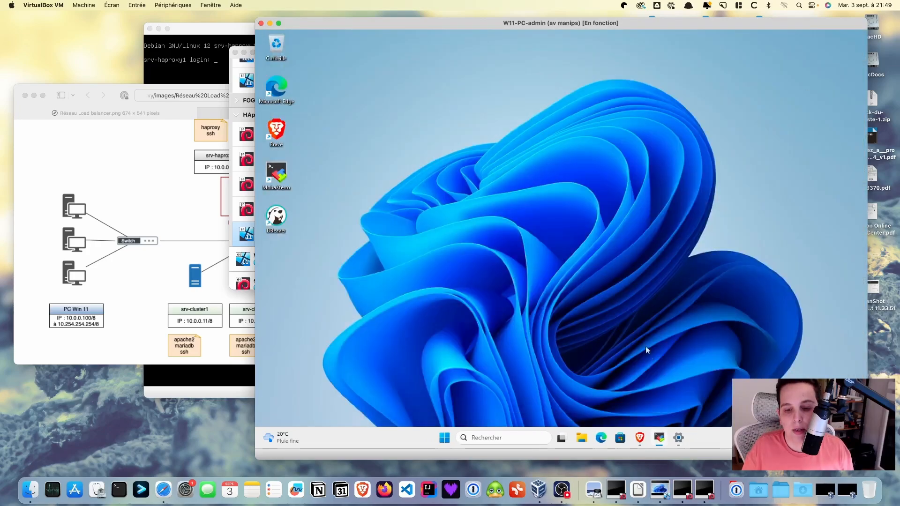
left_click(659, 438)
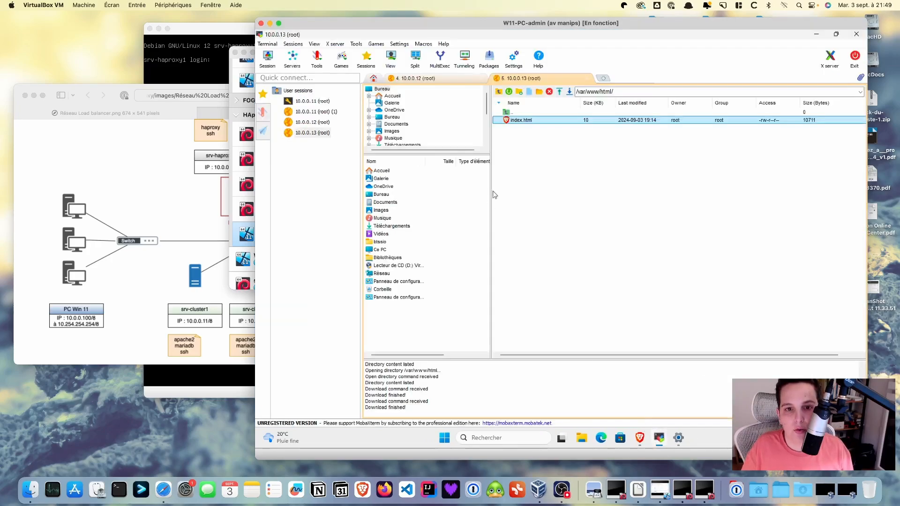
right_click(539, 123)
Open 10.0.0.13's index.html and edit the heading to 'Apache2 Debian Default Page Cluster 3'
left_click(560, 142)
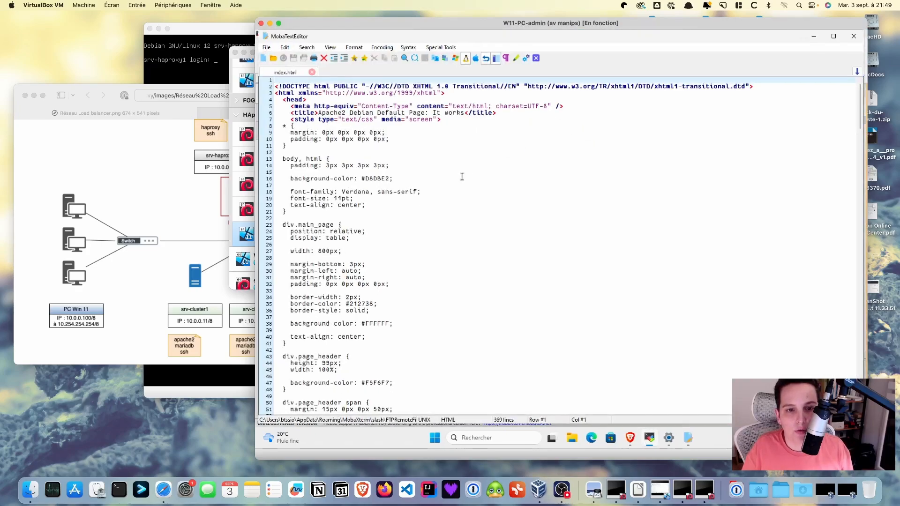
key("Down")
key("Down")
key("Down")
key("Down")
key("Down")
key("Down")
key("Down")
key("Down")
key("Down")
key("Down")
key("Down")
key("Down")
key("Down")
key("Down")
key("Down")
key("Down")
key("Down")
key("Down")
key("Down")
key("Down")
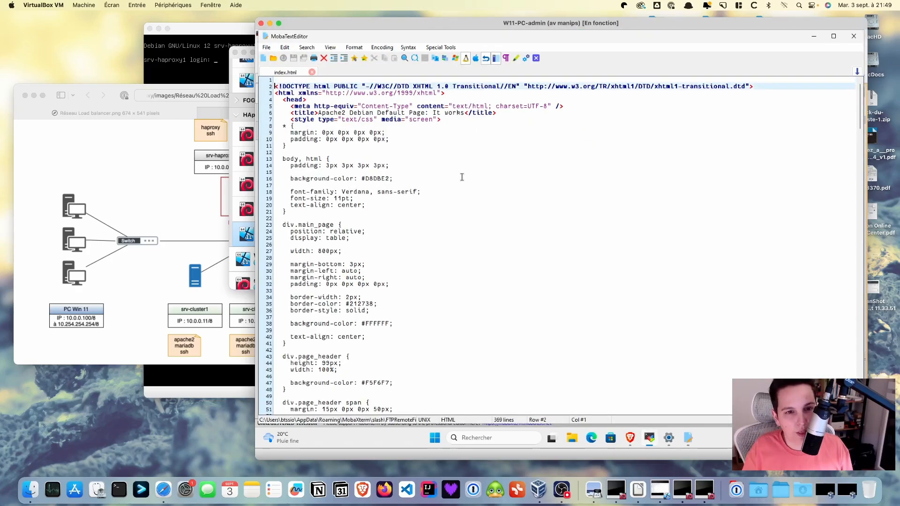
key("Down")
key("Down")
key("Down")
key("Down")
key("Down")
key("Down")
key("Down")
key("Down")
key("Down")
key("Down")
key("Down")
key("Down")
key("Down")
key("Down")
key("Down")
key("Down")
key("Down")
key("Down")
key("Down")
key("Down")
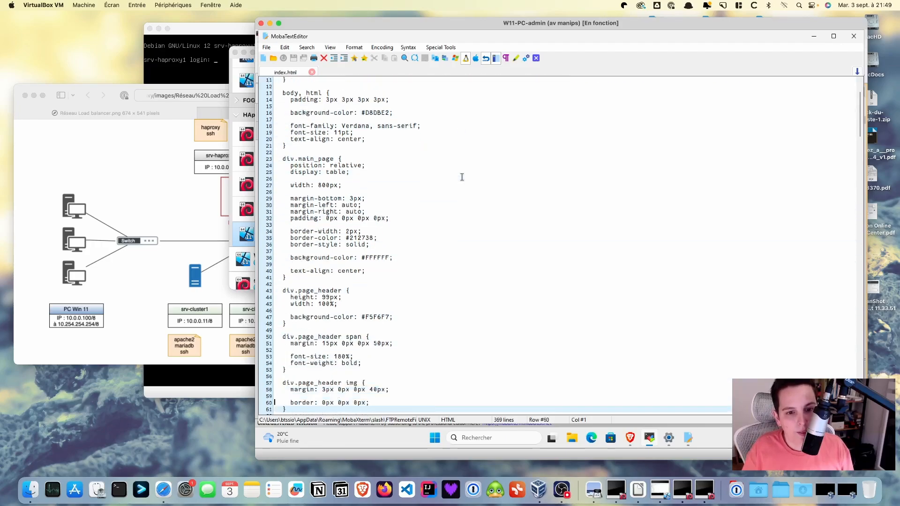
key("Down")
key("Down")
key("Down")
key("Down")
key("Down")
key("Down")
key("Down")
key("Down")
key("Down")
key("Down")
key("Down")
key("Down")
key("Down")
key("Down")
key("Down")
key("Down")
key("Down")
key("Down")
key("Down")
key("Down")
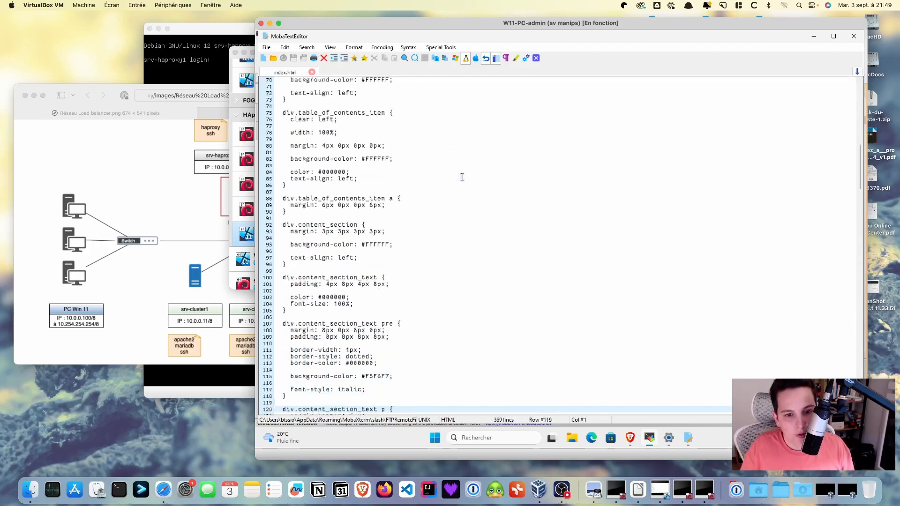
key("Down")
key("Down")
key("Down")
key("Down")
key("Down")
key("Down")
key("Down")
key("Down")
key("Down")
key("Down")
key("Down")
key("Down")
key("Down")
key("Down")
key("Down")
key("Down")
key("Down")
key("Down")
key("Down")
key("Down")
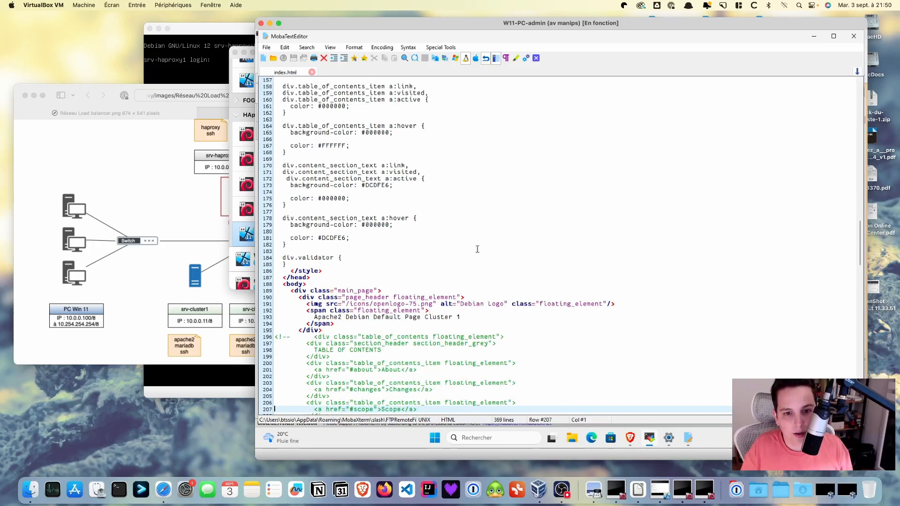
left_click(462, 317)
key("BackSpace")
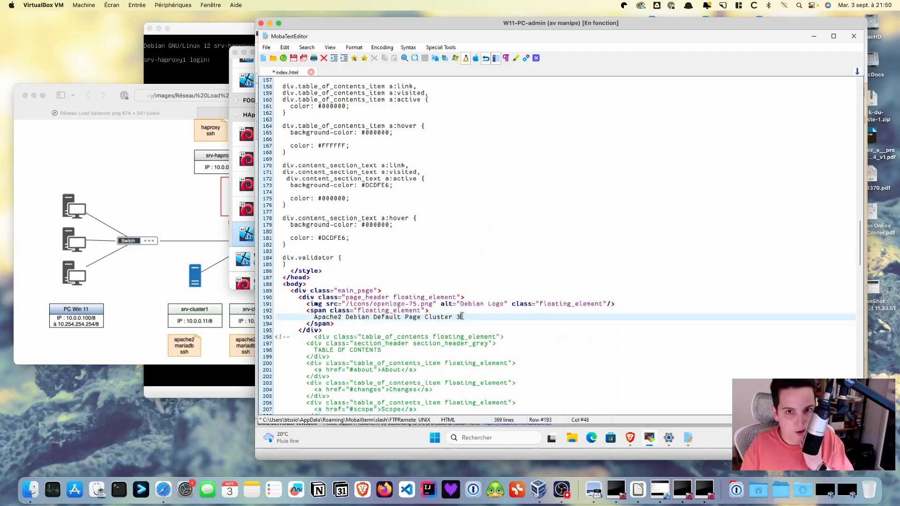
Save the file, replace the remote index.html on the server, and close the editor
left_click(293, 57)
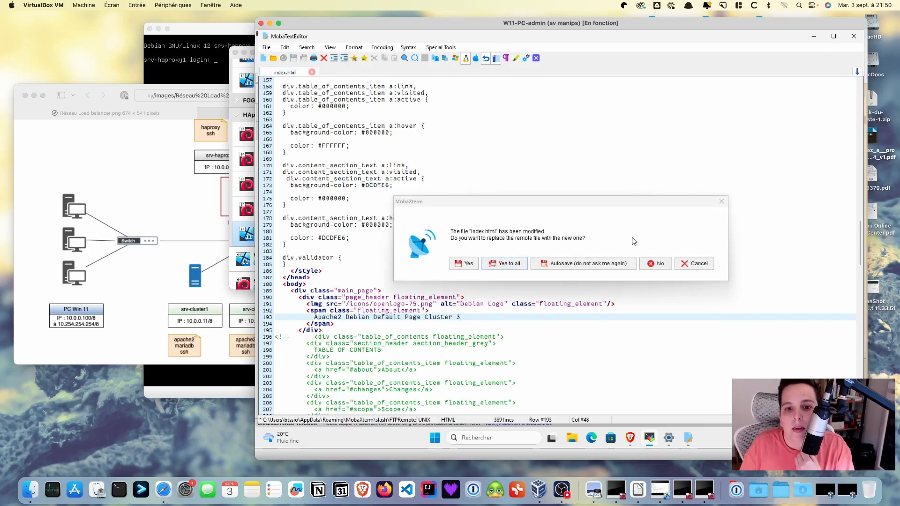
left_click(511, 266)
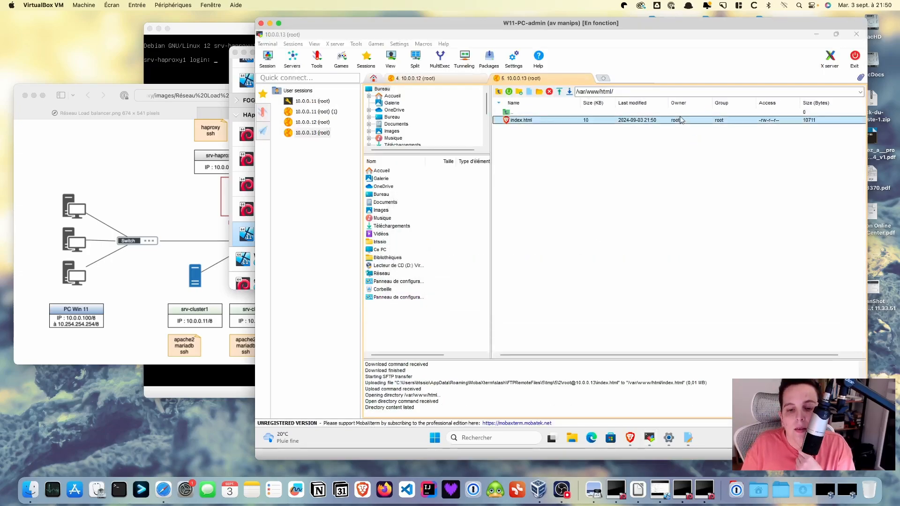
left_click(689, 443)
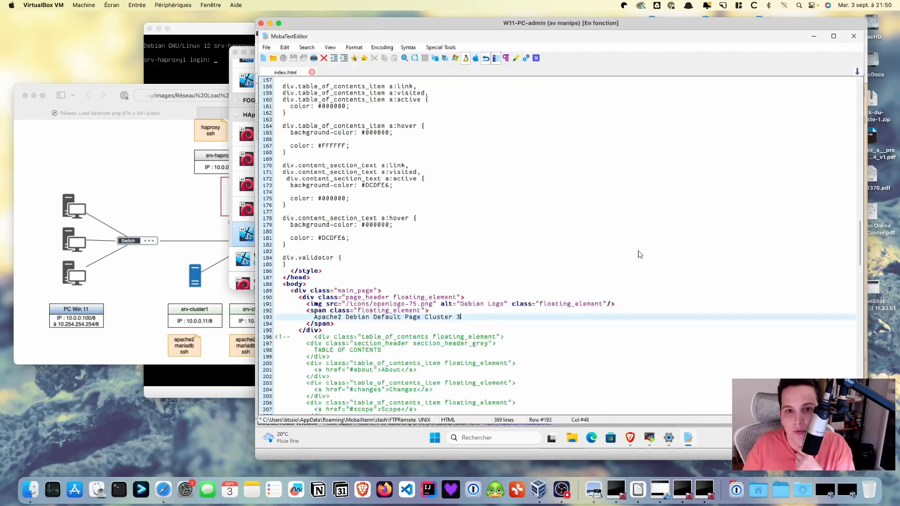
left_click(312, 72)
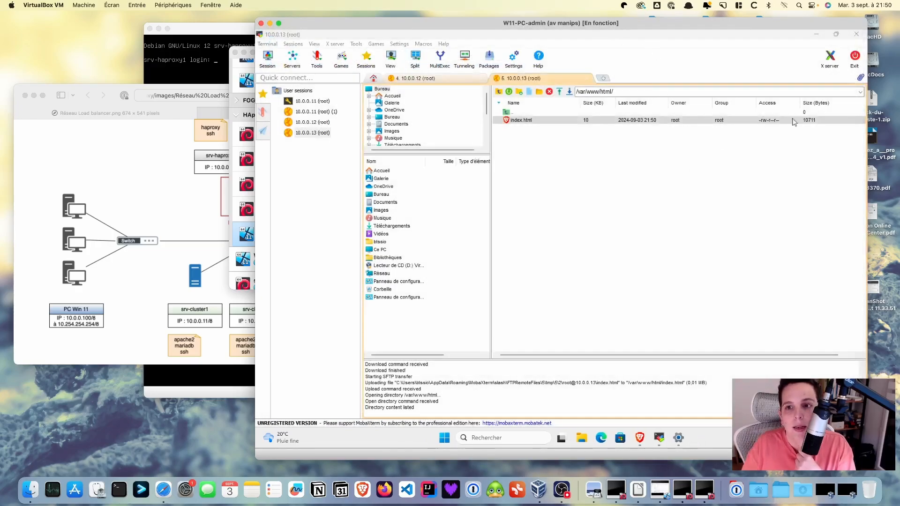
Maximize Brave and load 10.0.0.12 to check its Cluster 2 page
left_click(816, 35)
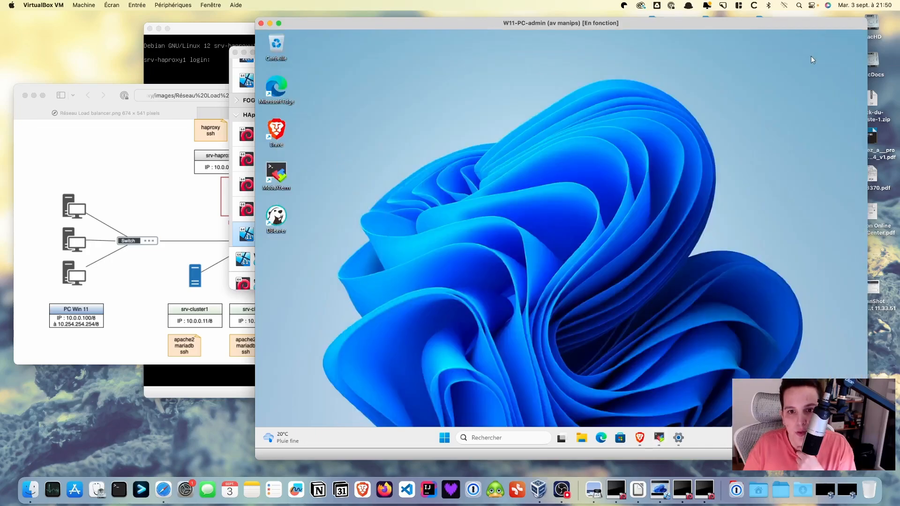
left_click(640, 437)
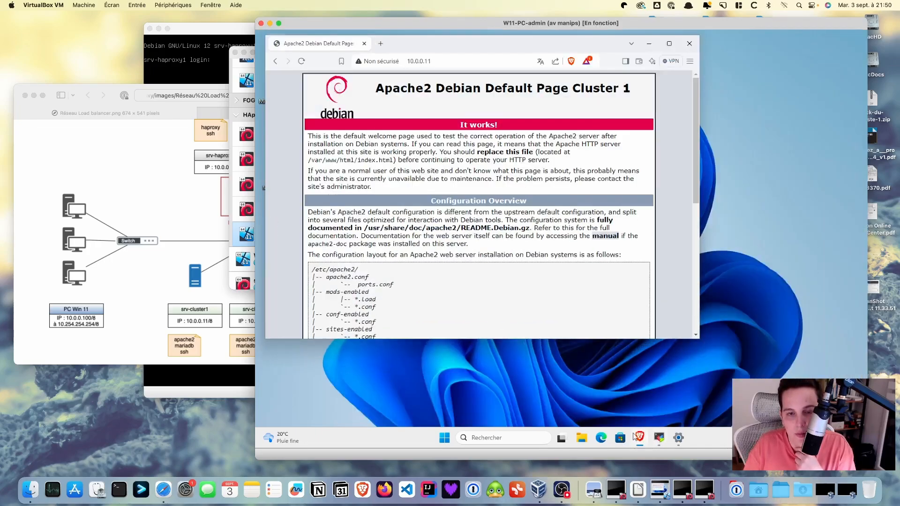
left_click(669, 43)
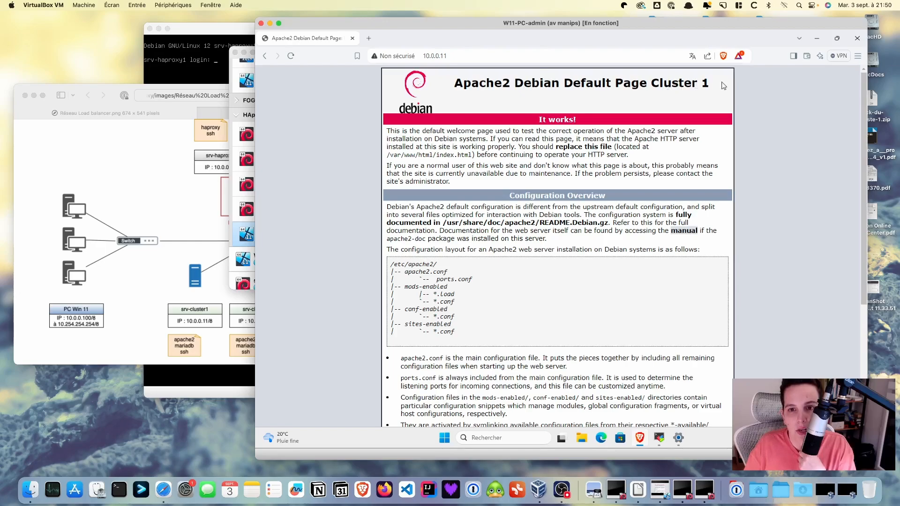
left_click_drag(443, 57, 451, 57)
type("2")
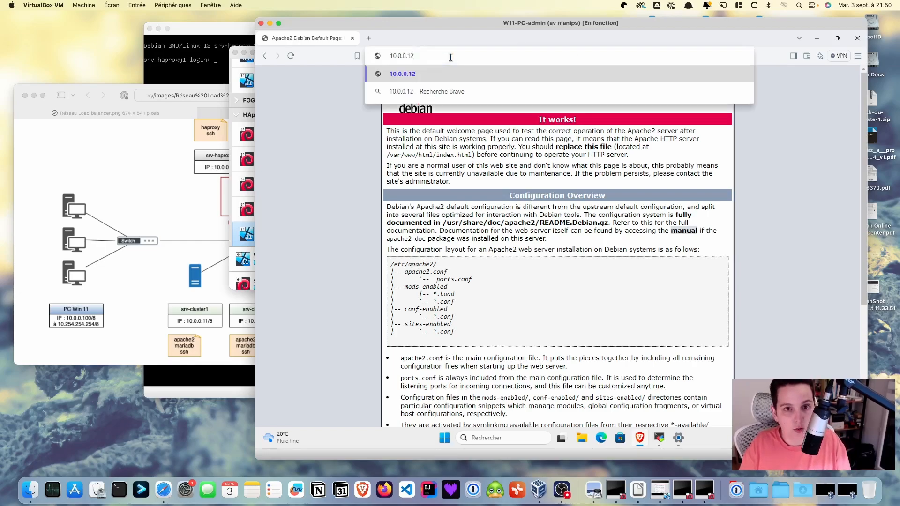
key("Return")
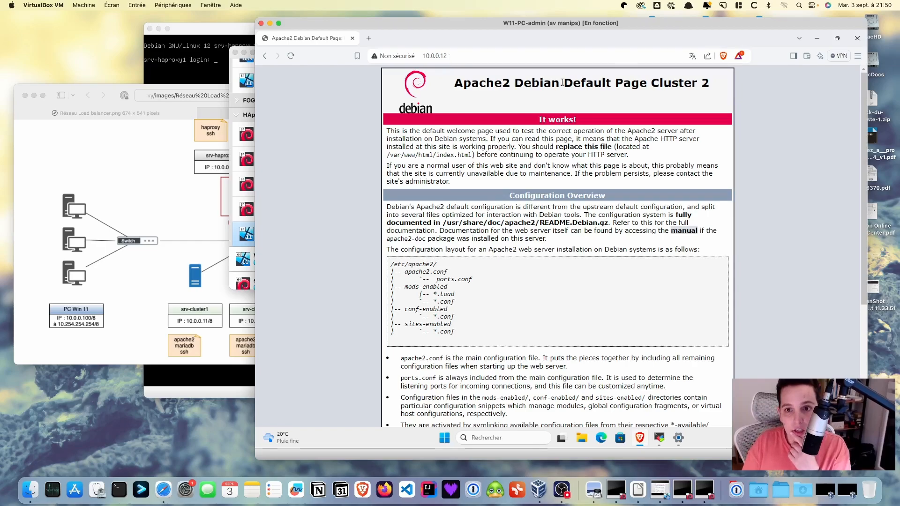
Load 10.0.0.13 to confirm the Cluster 3 page, then minimize Brave
left_click(462, 57)
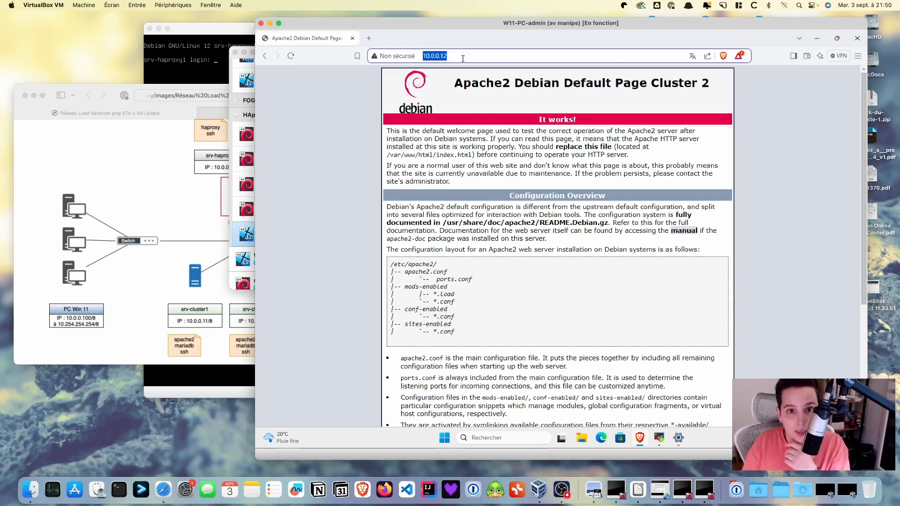
key("Right")
key("BackSpace")
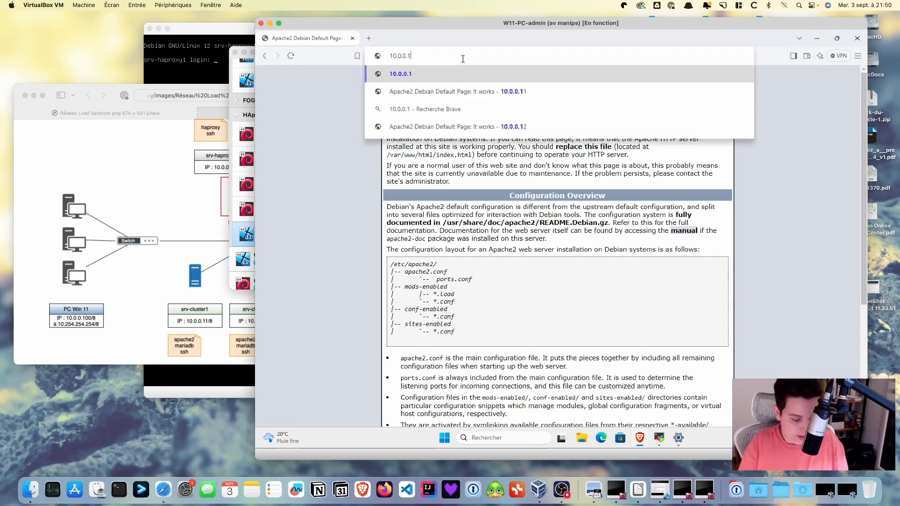
type("3")
key("Return")
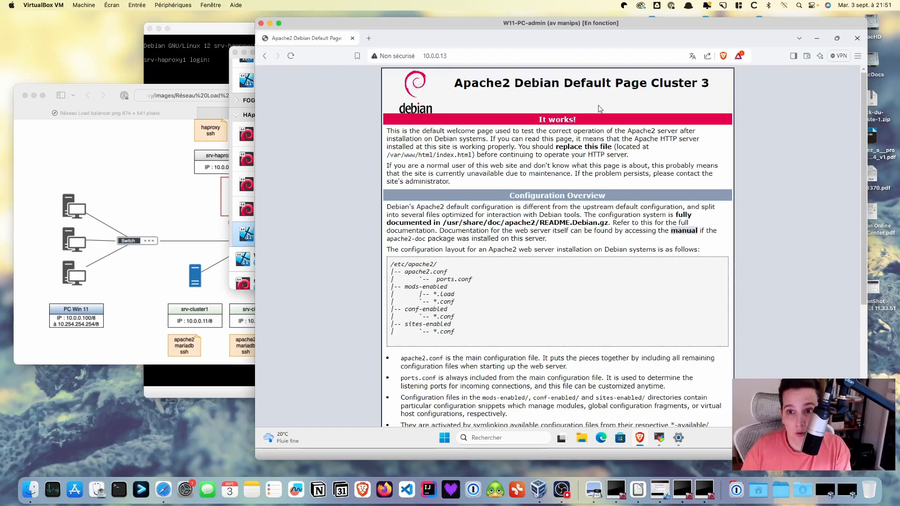
left_click(817, 40)
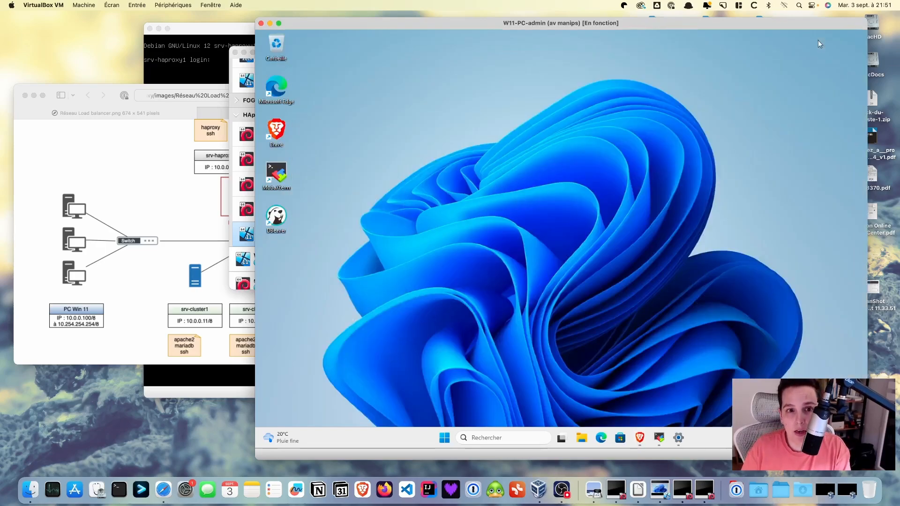
Run DBeaver as administrator, approve the UAC prompt, and cancel the stalled 10.0.0.11 connection
right_click(280, 216)
left_click(333, 272)
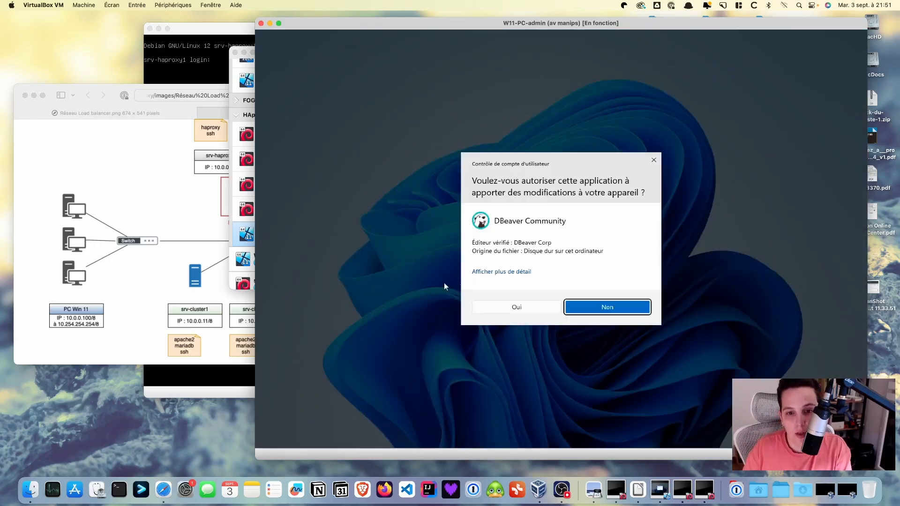
left_click(521, 311)
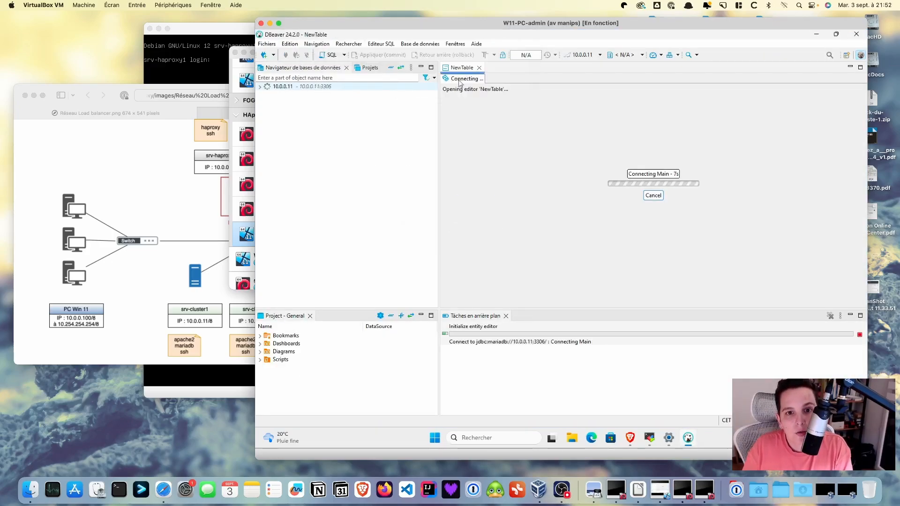
left_click(653, 196)
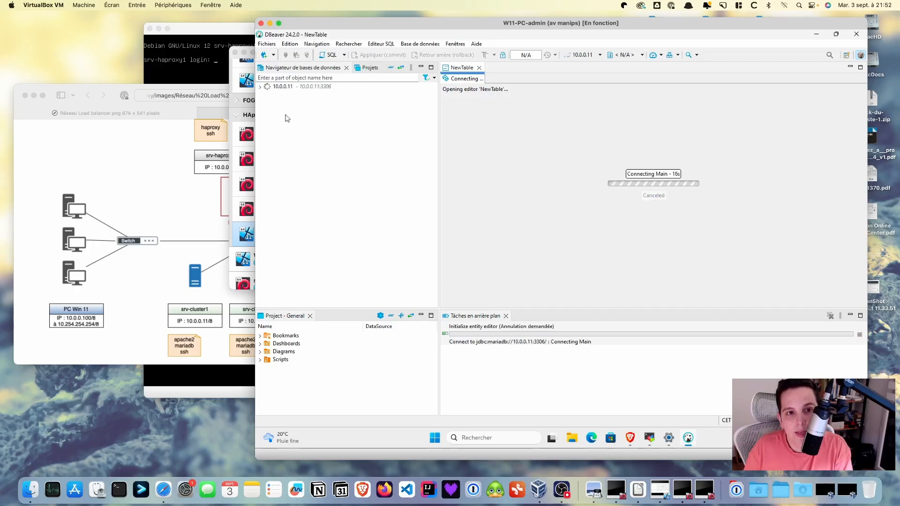
left_click(278, 103)
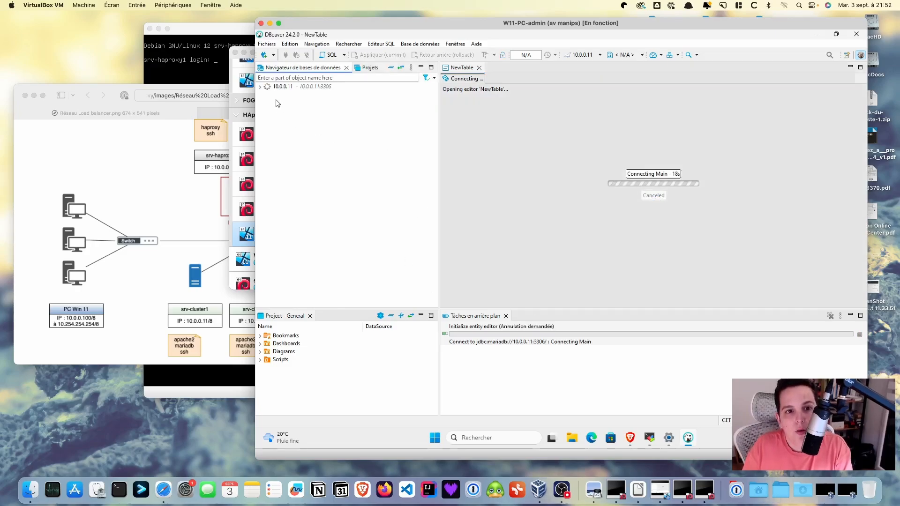
Start a new MariaDB connection in DBeaver and dismiss the Connection lost warning
left_click(265, 56)
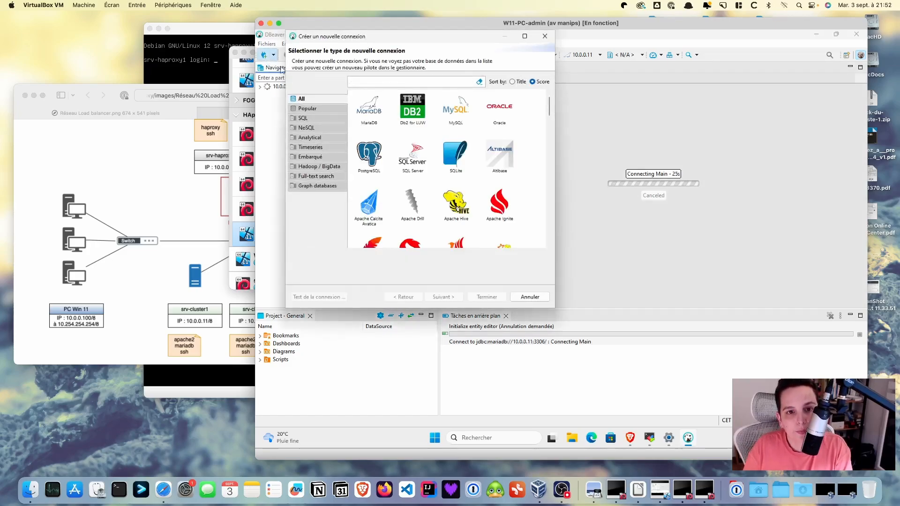
left_click(370, 110)
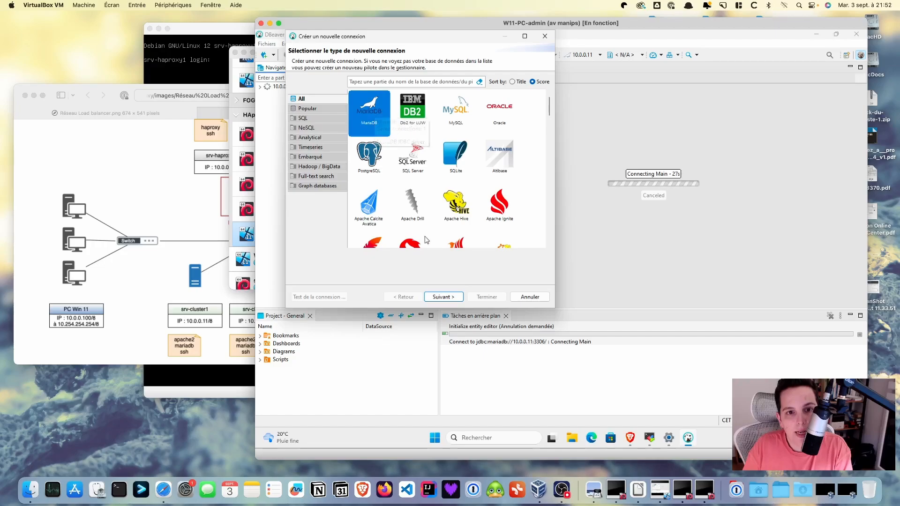
left_click(443, 297)
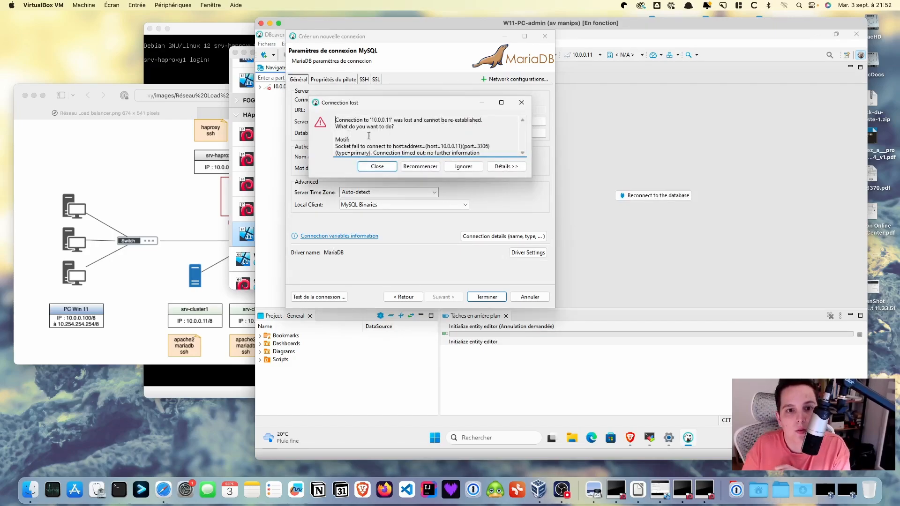
left_click(378, 167)
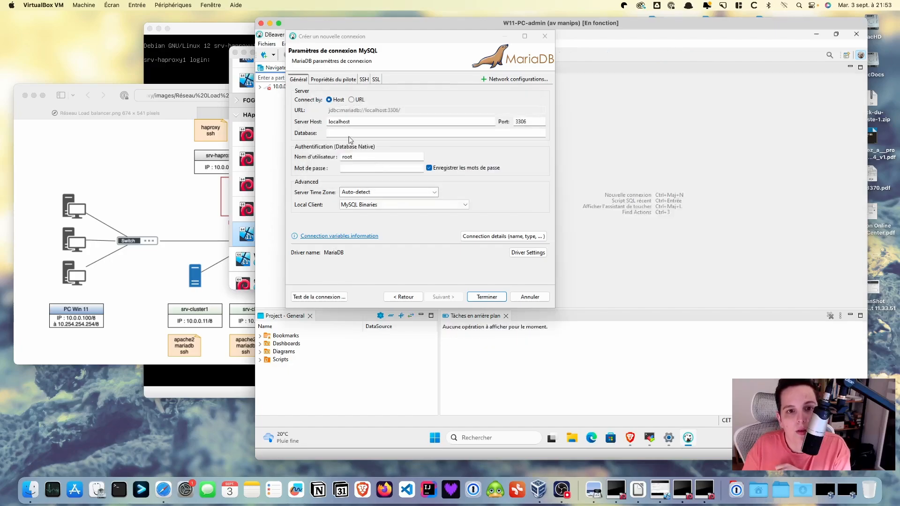
Set the server host to 10.0.0.12, enter the root password, and save the connection
left_click_drag(355, 123, 323, 123)
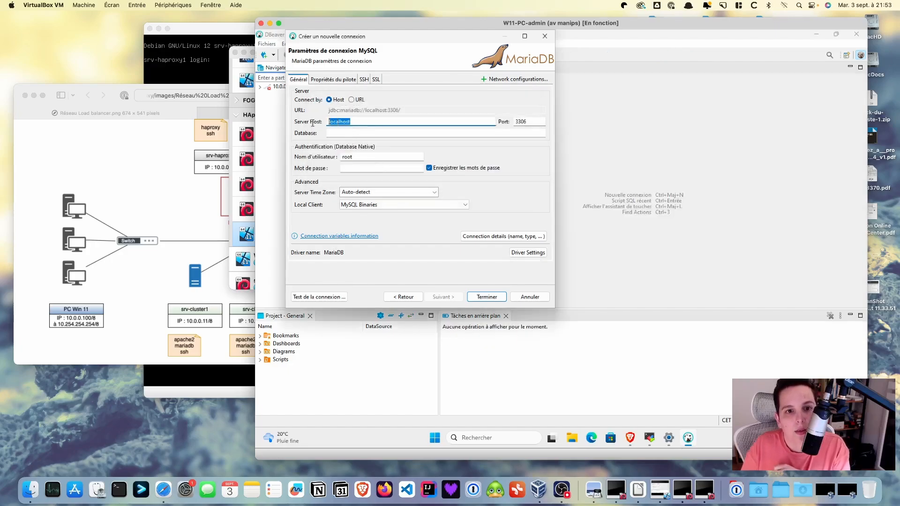
type("10.0")
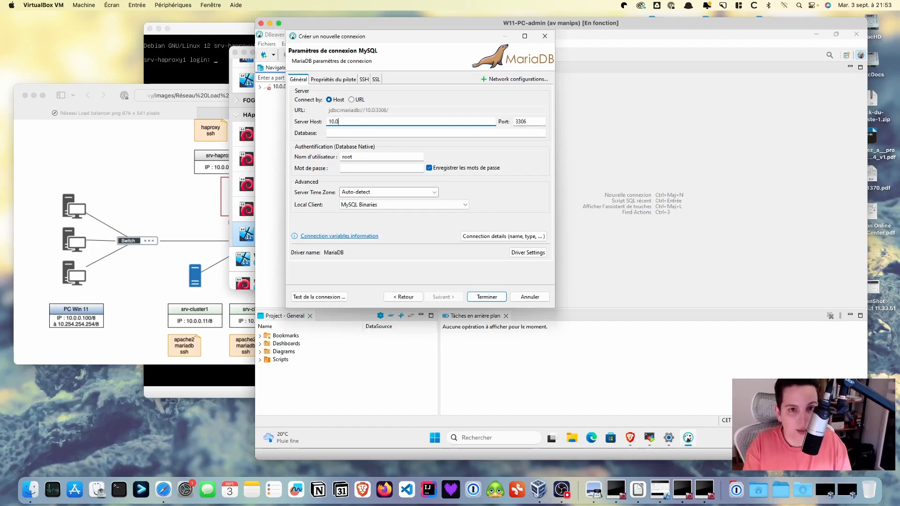
type(".0.12")
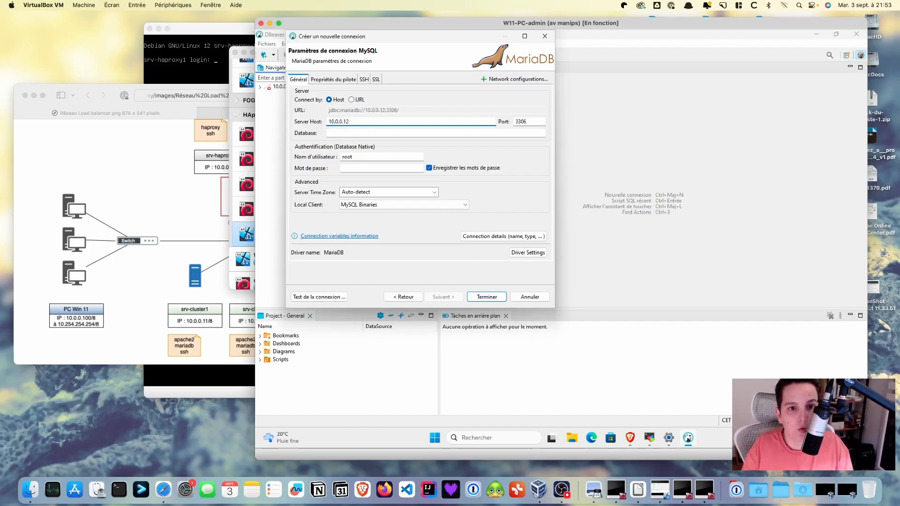
left_click(357, 167)
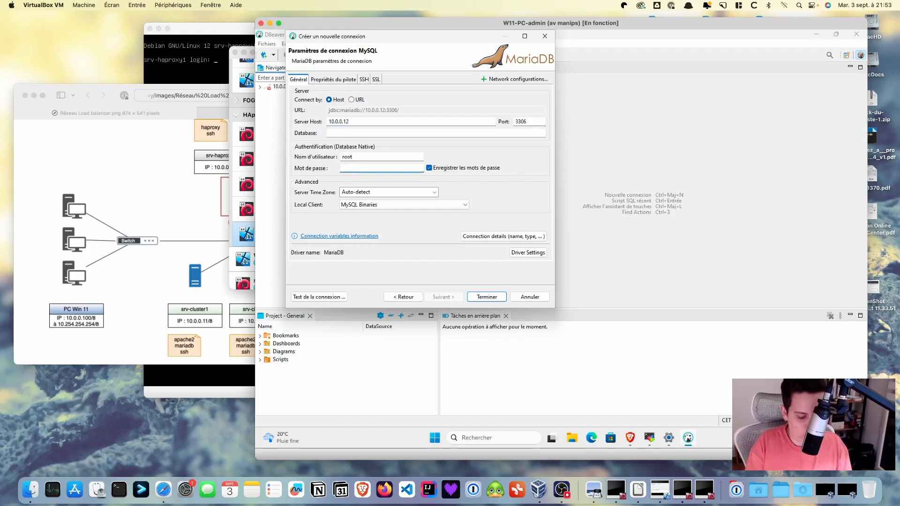
type("••••••")
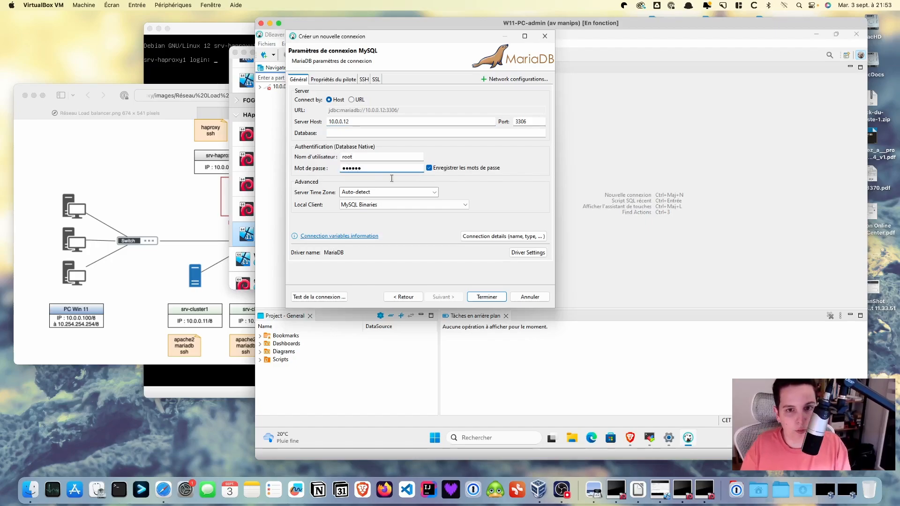
left_click(488, 297)
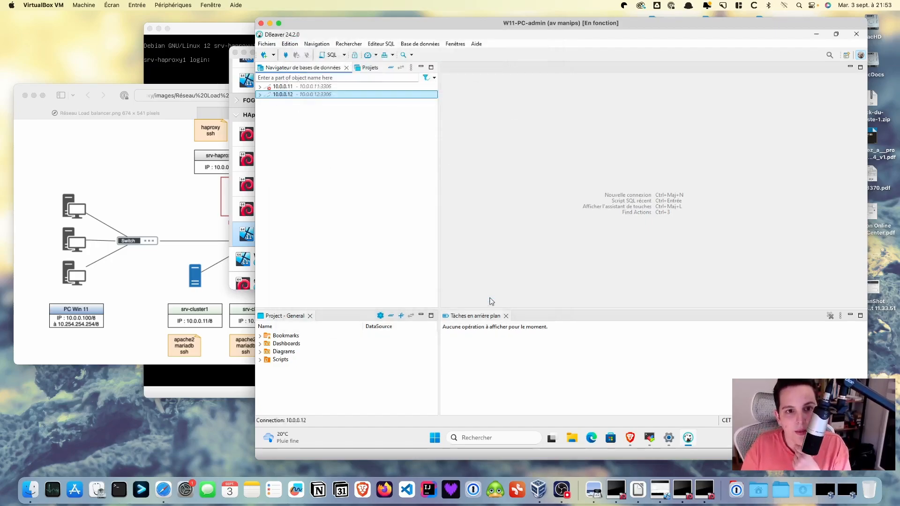
left_click(260, 95)
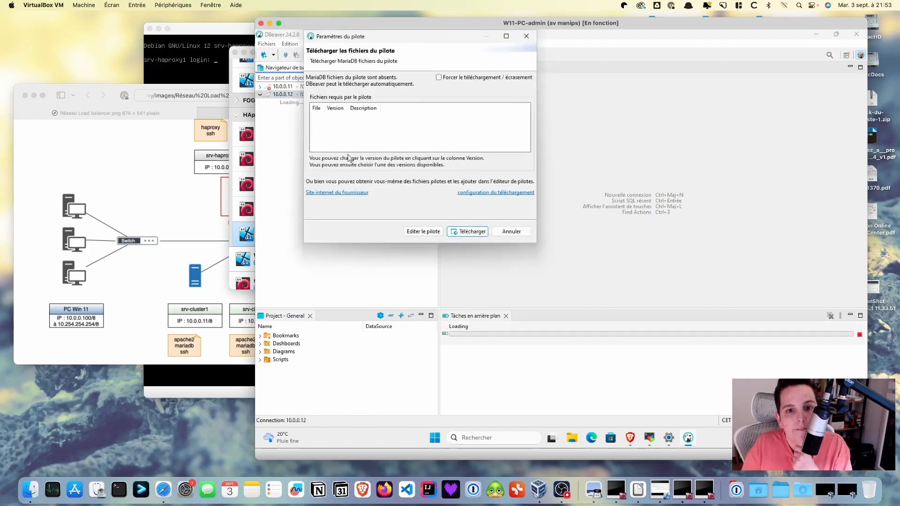
Download the MariaDB driver, then open the GLPI Tickets table on 10.0.0.12 with View Table
left_click(473, 232)
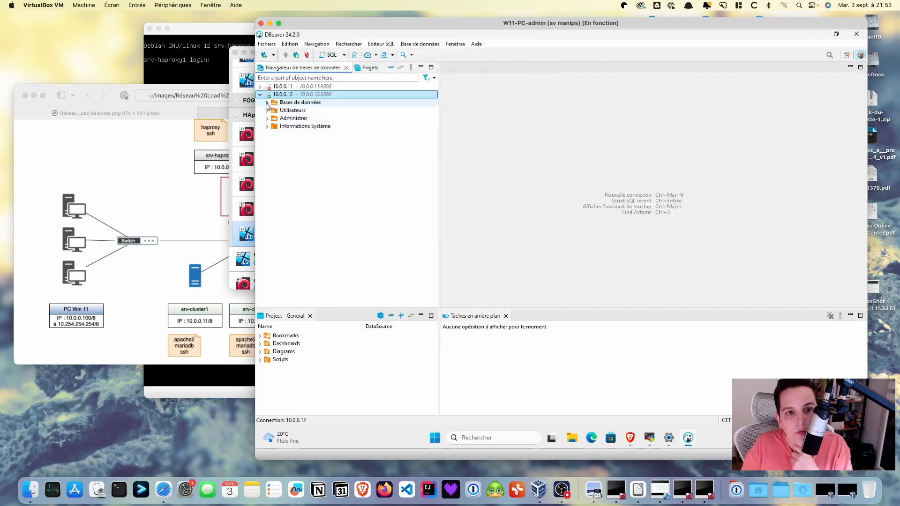
left_click(266, 103)
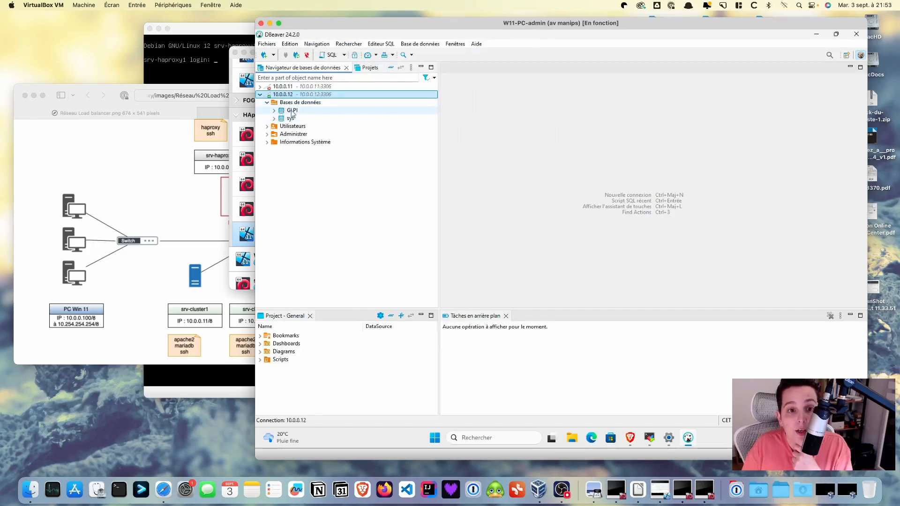
left_click(274, 110)
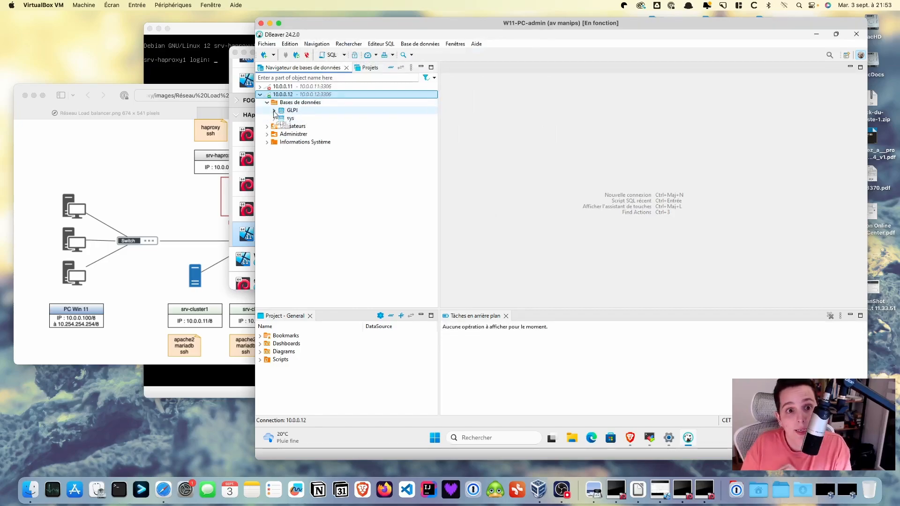
double_click(298, 118)
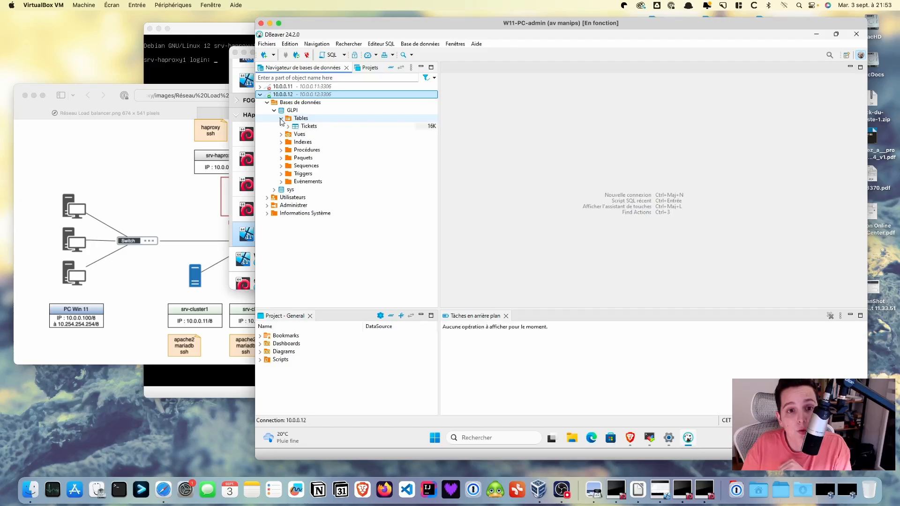
left_click(287, 126)
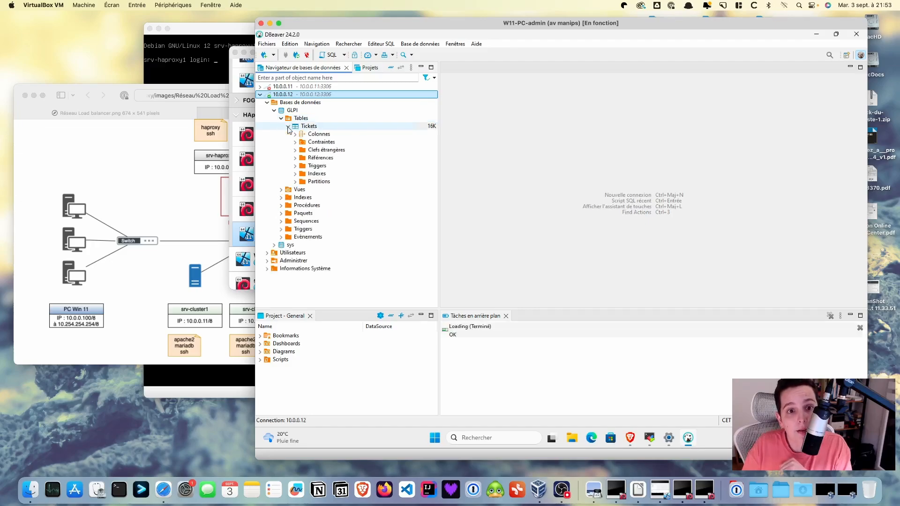
left_click(310, 127)
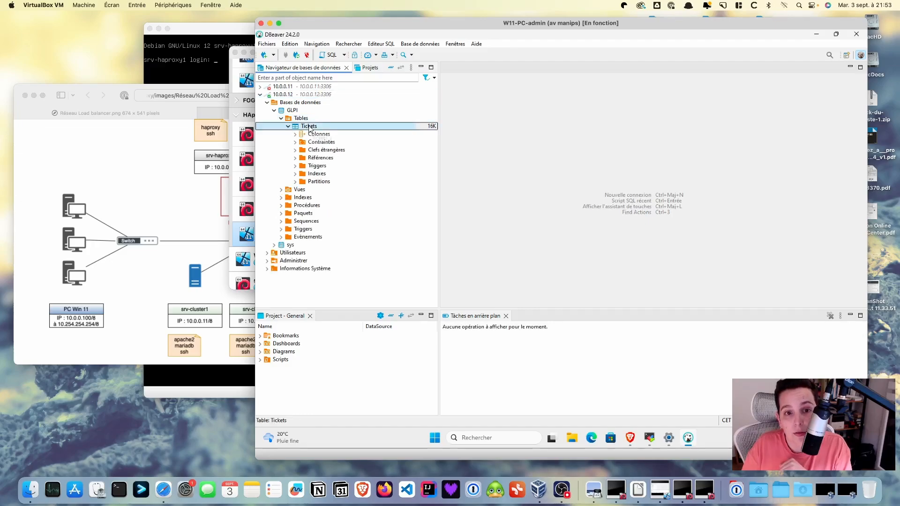
right_click(338, 127)
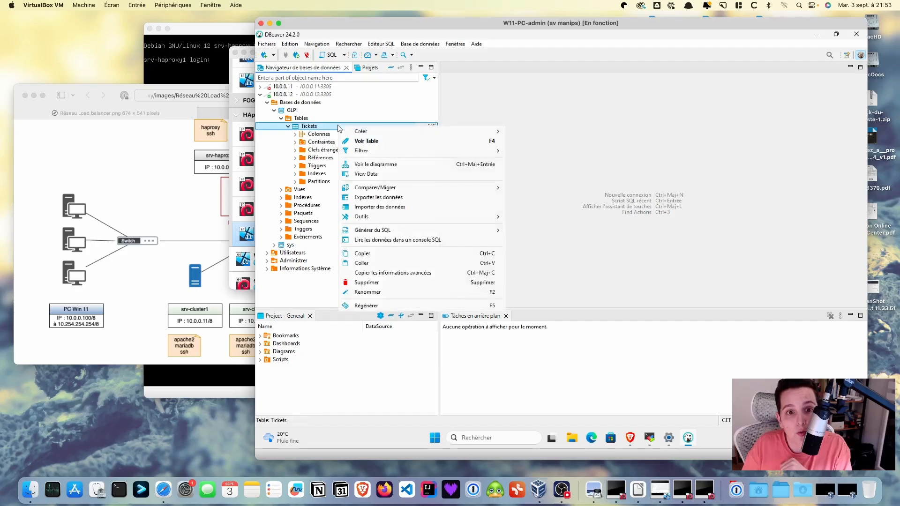
left_click(365, 140)
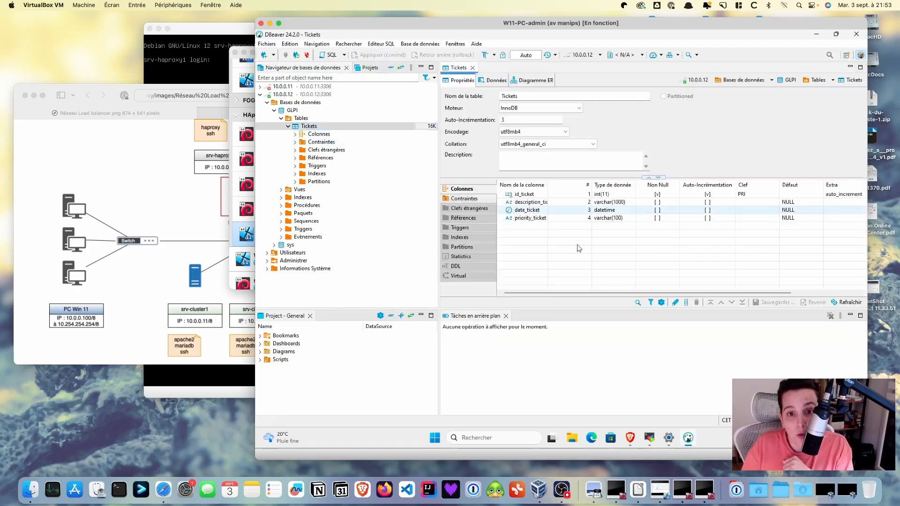
Show the Tickets table's two data rows, then bring Safari's load-balancer diagram forward
left_click(492, 81)
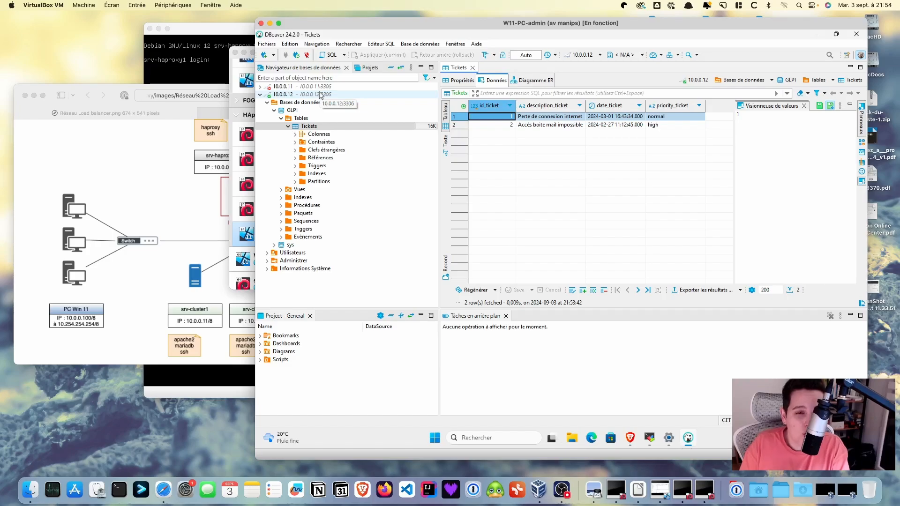
left_click(112, 177)
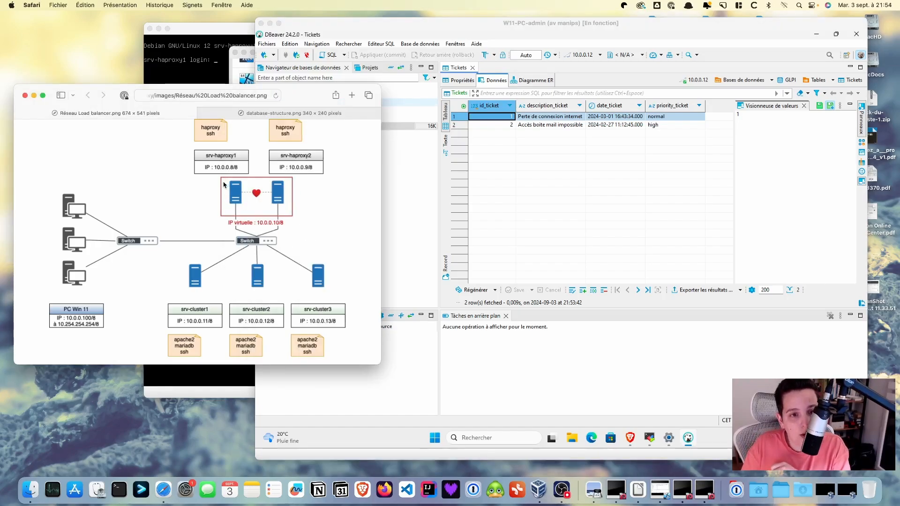